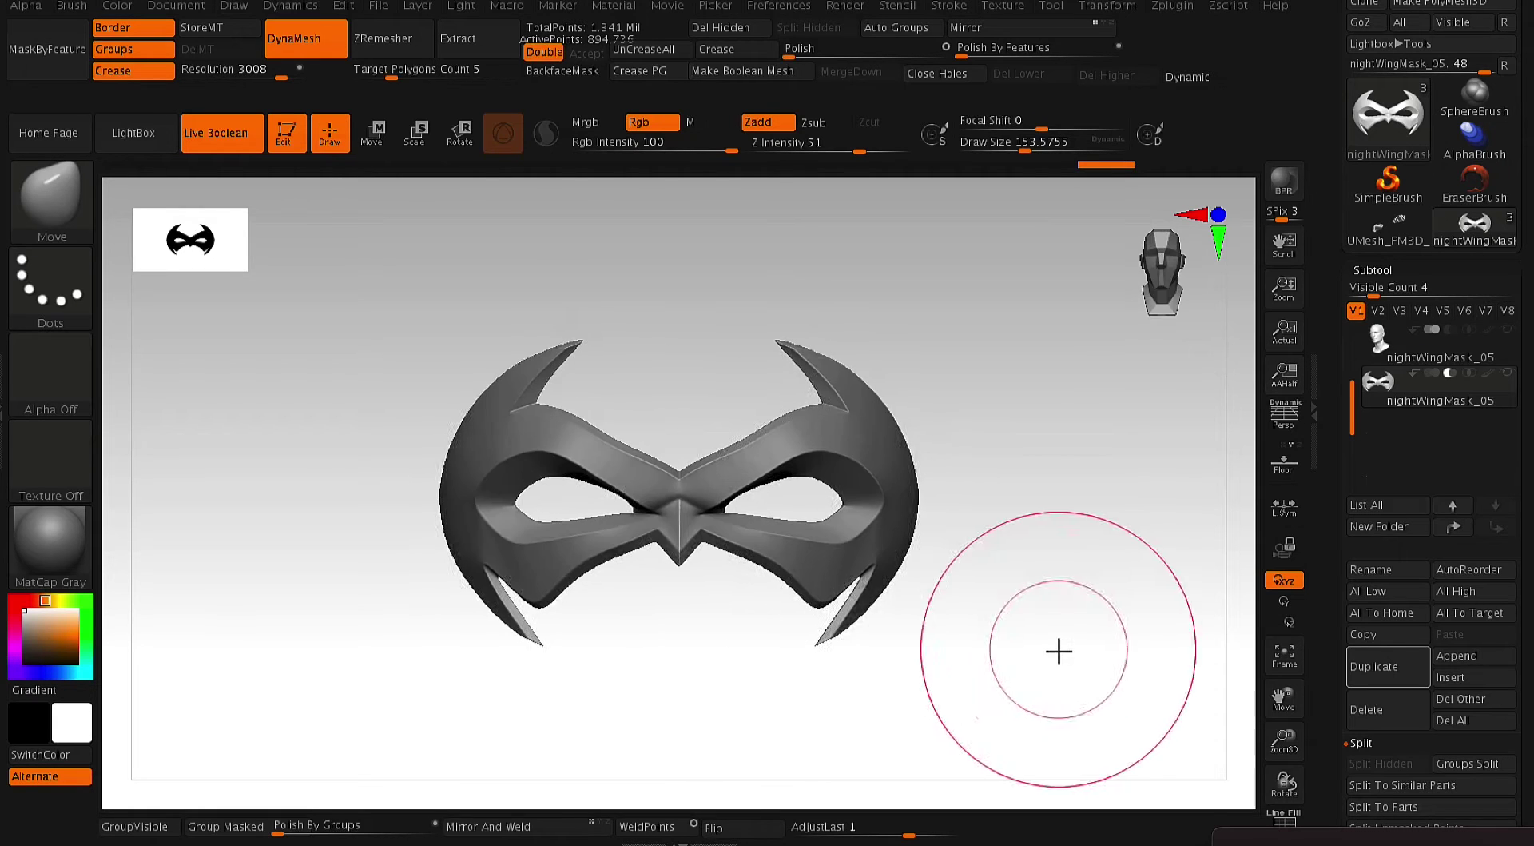
- Append a sphere as a new subtool to the mask model and make it the active subtool
right_click_drag(1117, 663, 1157, 639, "ctrl")
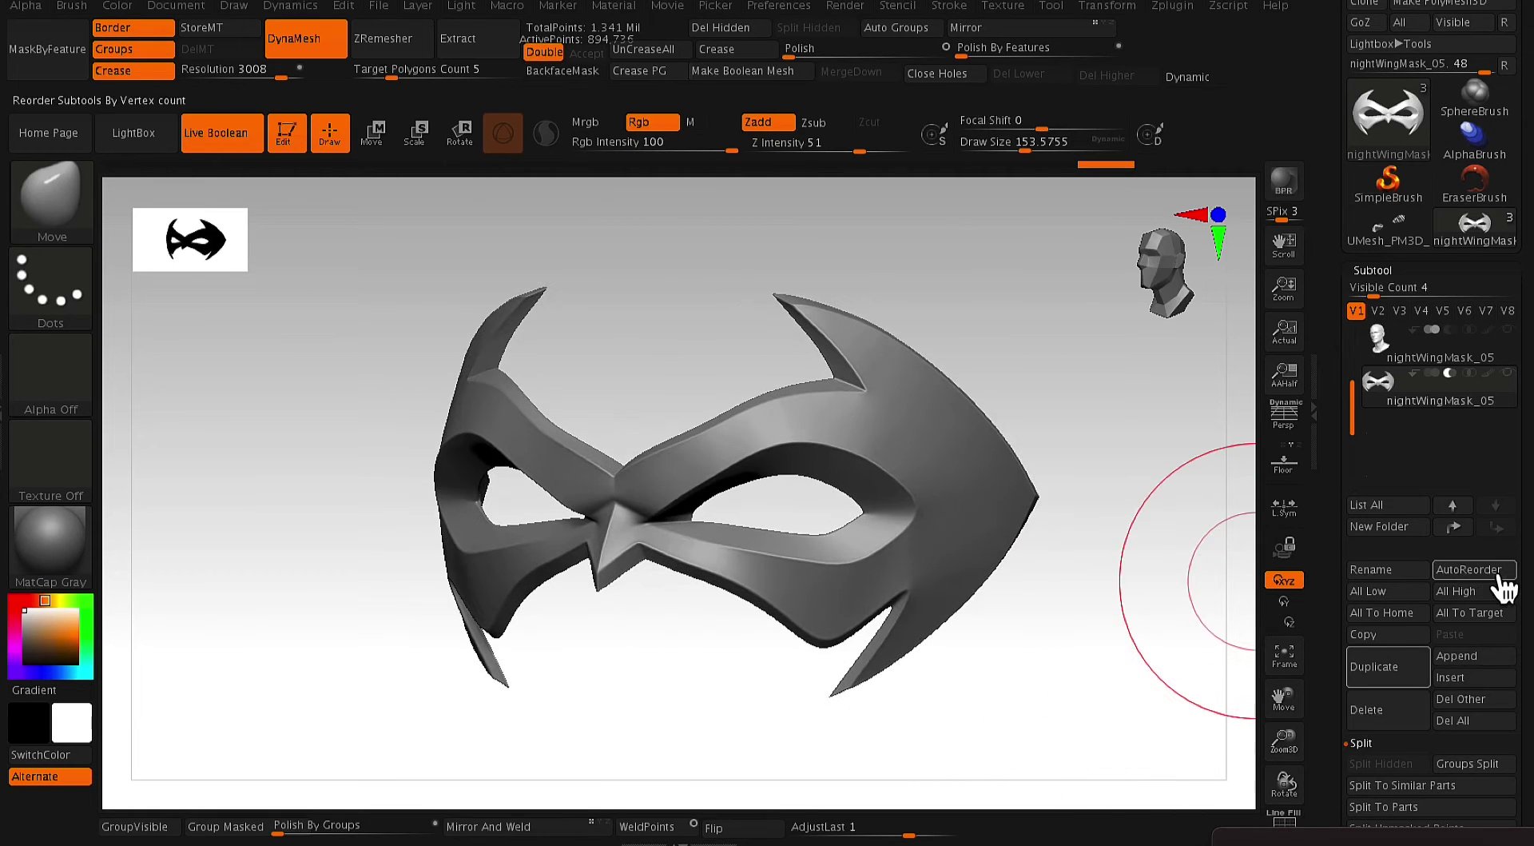
left_click(1474, 657)
left_click(682, 555)
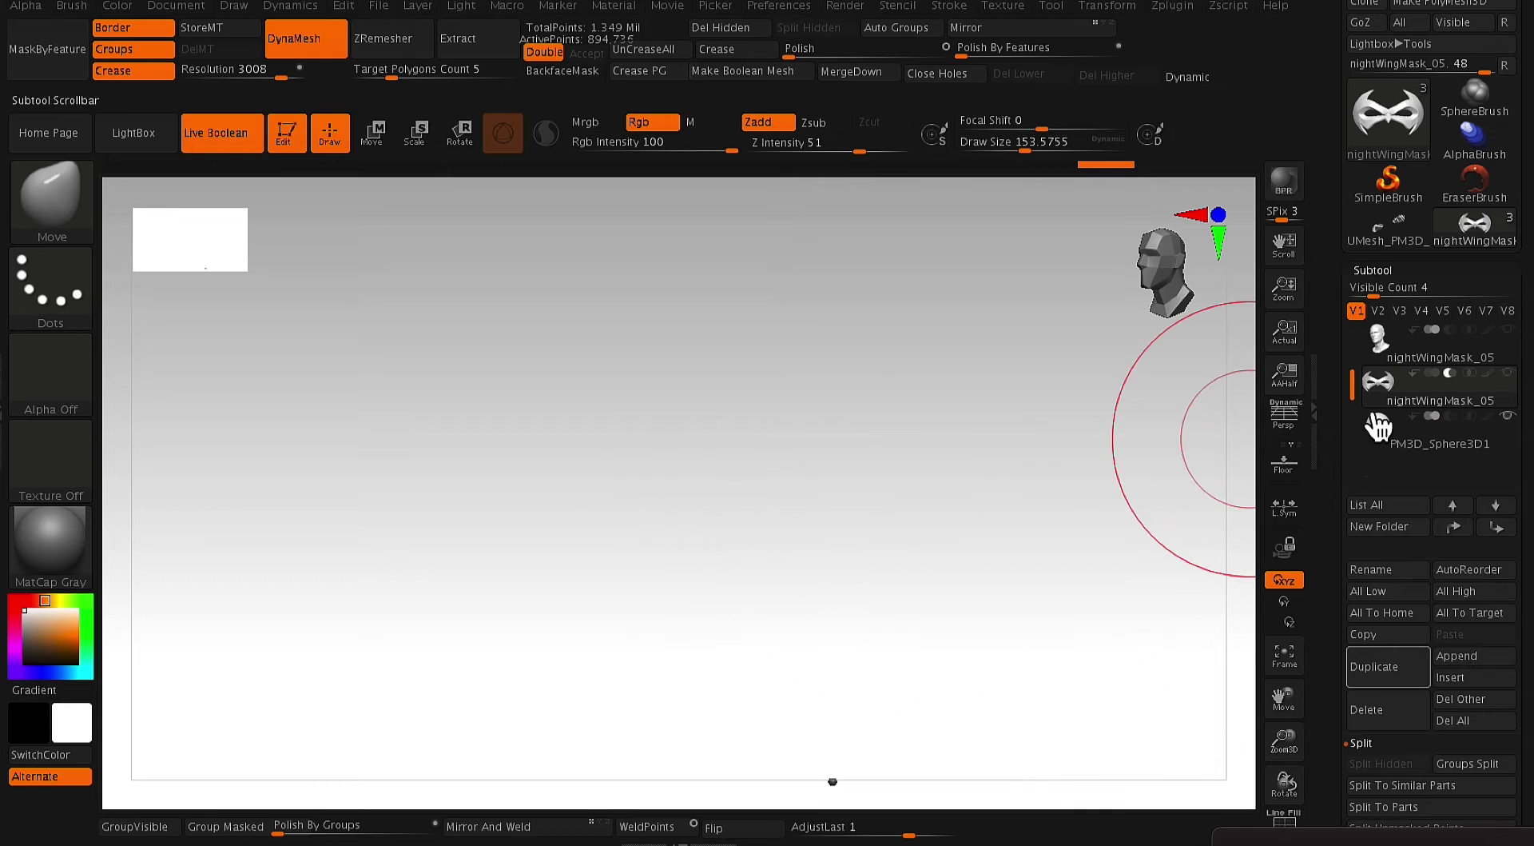
left_click(1397, 455)
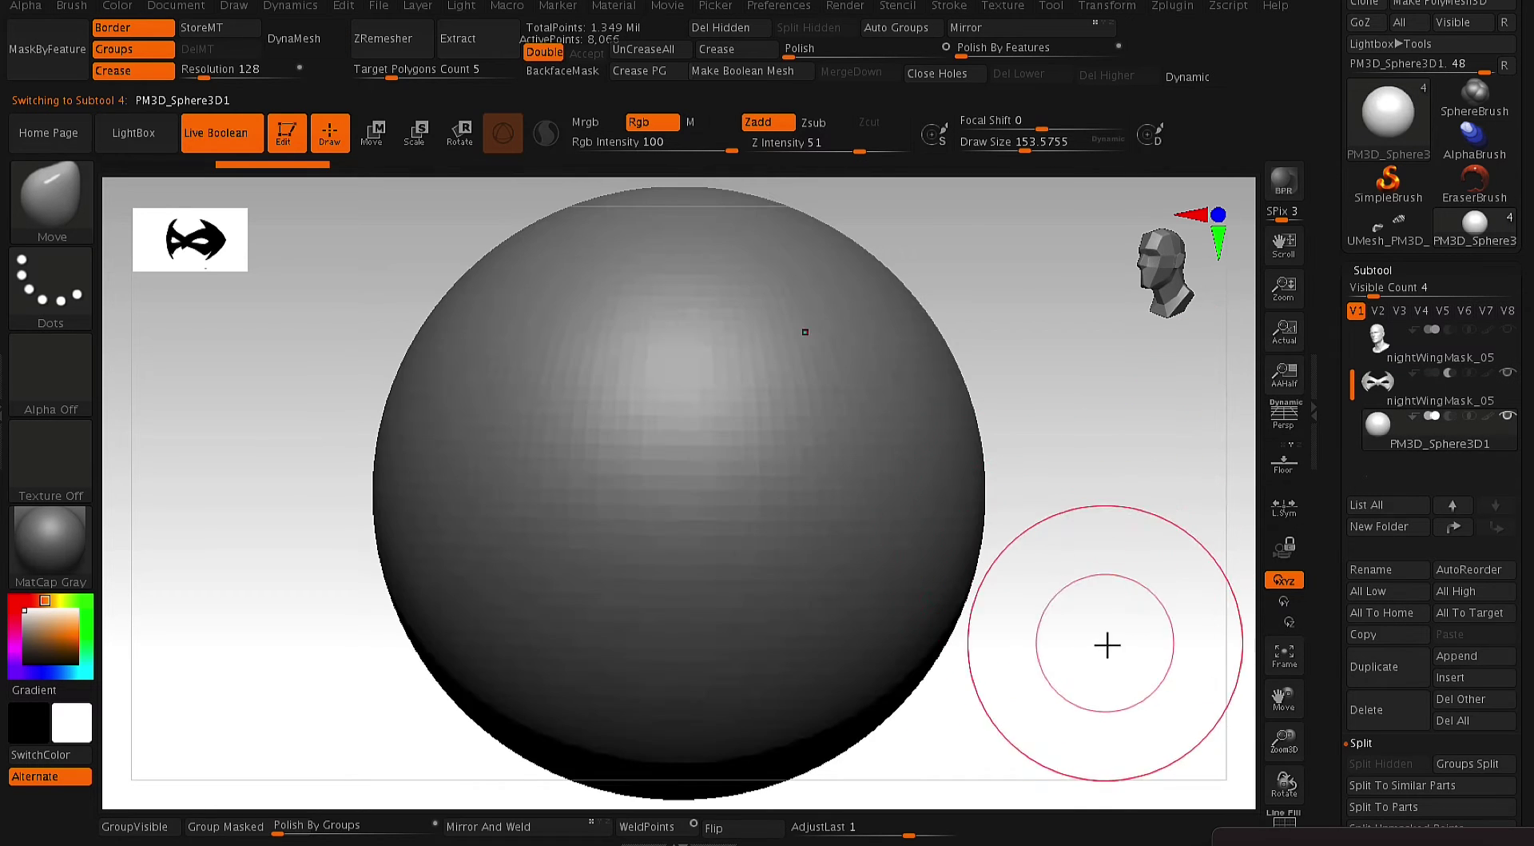
- Move the sphere up behind the mask using the transform gizmo in side view, and return to sculpting
left_click_drag(1089, 606, 1007, 474)
key("f")
key("w")
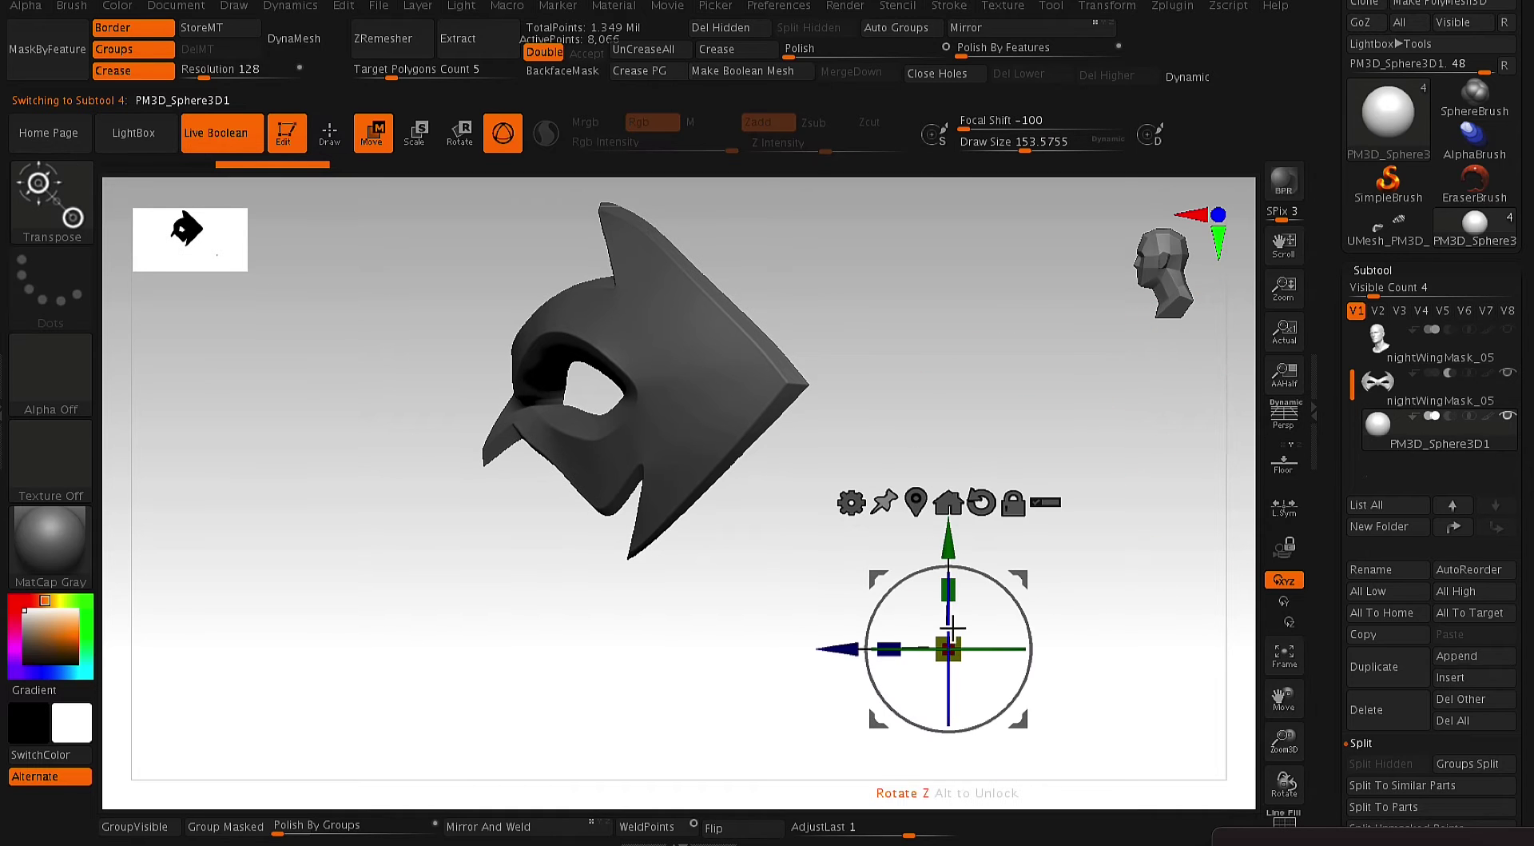
mouse_move(961, 647)
left_mouse_down()
mouse_move(1295, 456)
mouse_move(1034, 588)
mouse_move(954, 295)
mouse_move(912, 279)
mouse_move(937, 285)
left_mouse_up()
key("q")
- Subdivide the sphere once and start shaping it with the Move brush to sit behind the mask's front
mouse_move(627, 672)
left_mouse_down()
mouse_move(711, 660)
mouse_move(550, 723)
left_mouse_up()
left_click_drag(760, 712, 983, 732, "alt")
key("space")
mouse_move(1118, 605)
left_mouse_down()
mouse_move(962, 529)
mouse_move(1004, 517)
left_mouse_up()
key("space")
left_click_drag(1122, 548, 1119, 608, "alt")
key("space")
left_click_drag(531, 459, 540, 457)
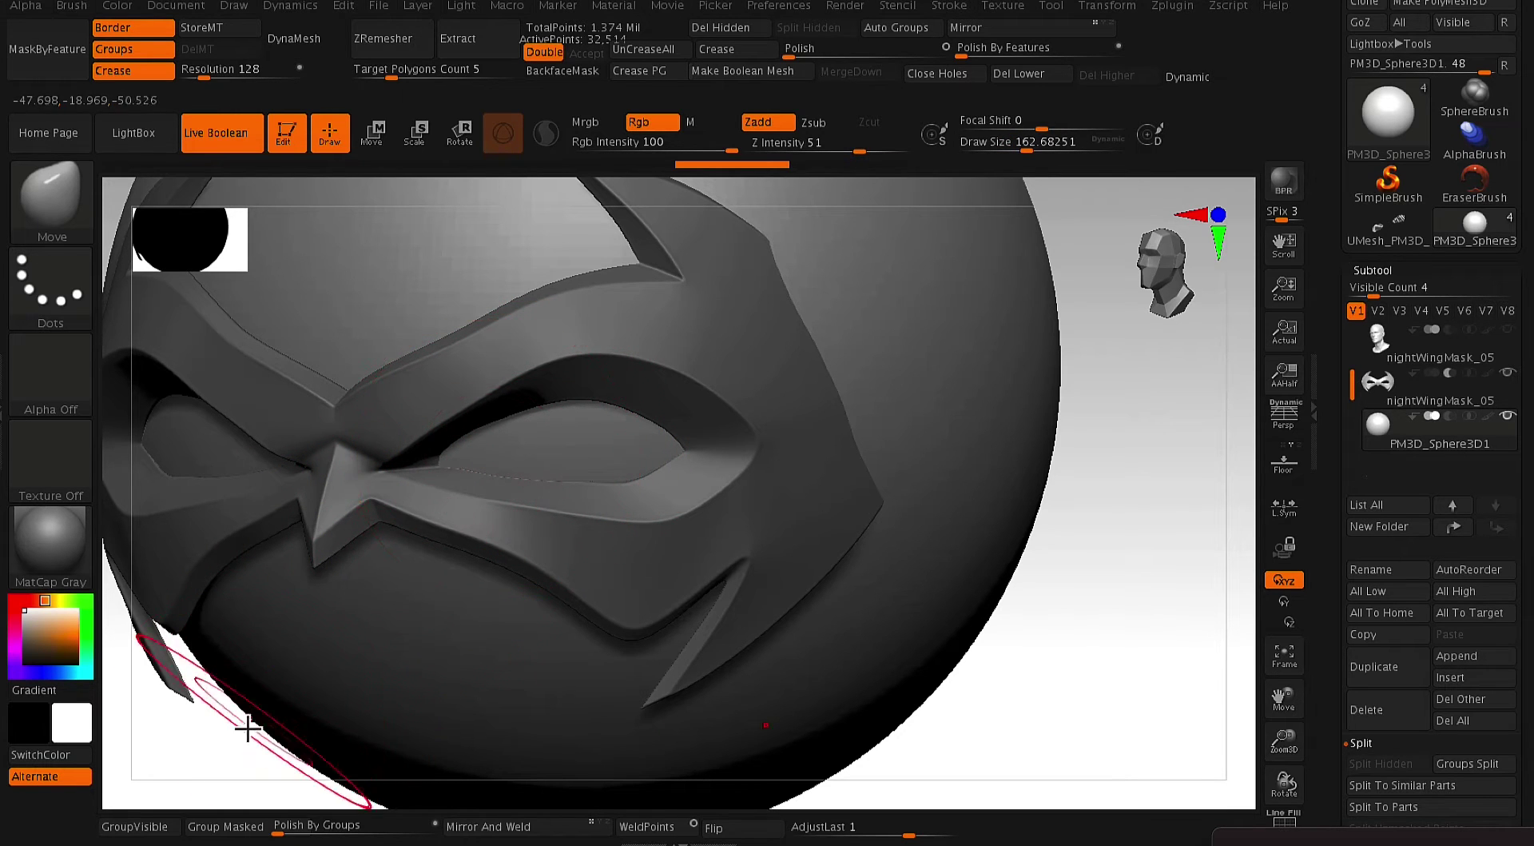
- Reshape the sphere's surface behind the eye opening with a resized Move brush so it follows the mask
left_click_drag(242, 733, 459, 730, "alt")
key("space")
left_click_drag(969, 404, 977, 404)
key("space")
left_click_drag(832, 377, 852, 377)
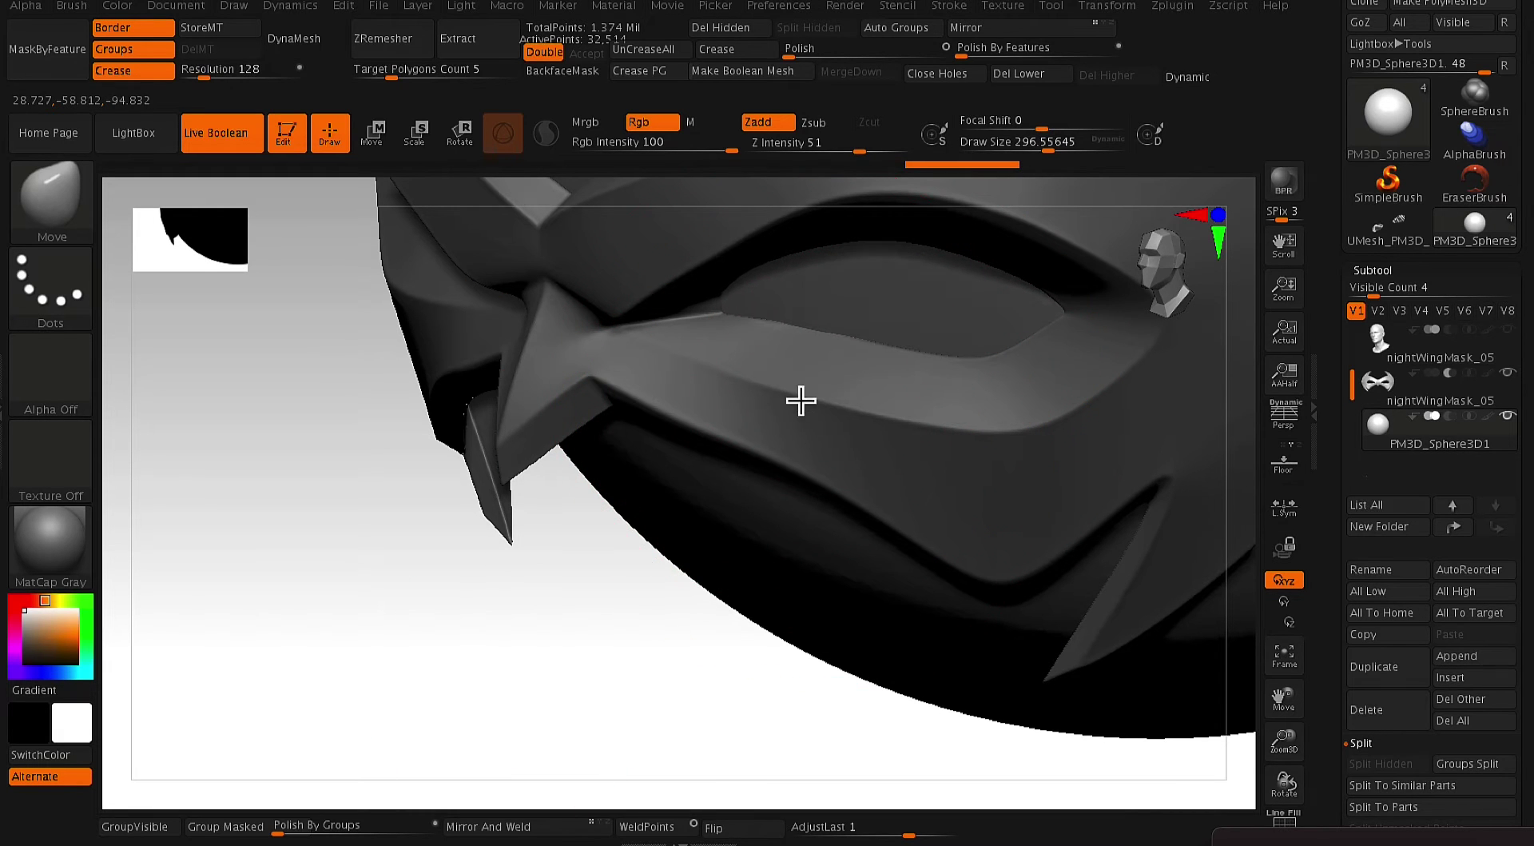
mouse_move(636, 629)
left_mouse_down("alt")
mouse_move(616, 667)
mouse_move(602, 541)
mouse_move(615, 472)
left_mouse_up("alt")
key("space")
left_click_drag(925, 258, 904, 259)
- Adjust the sphere's surface near the nose bridge and upper eye rim with the Move brush, working from below
key("bracketright")
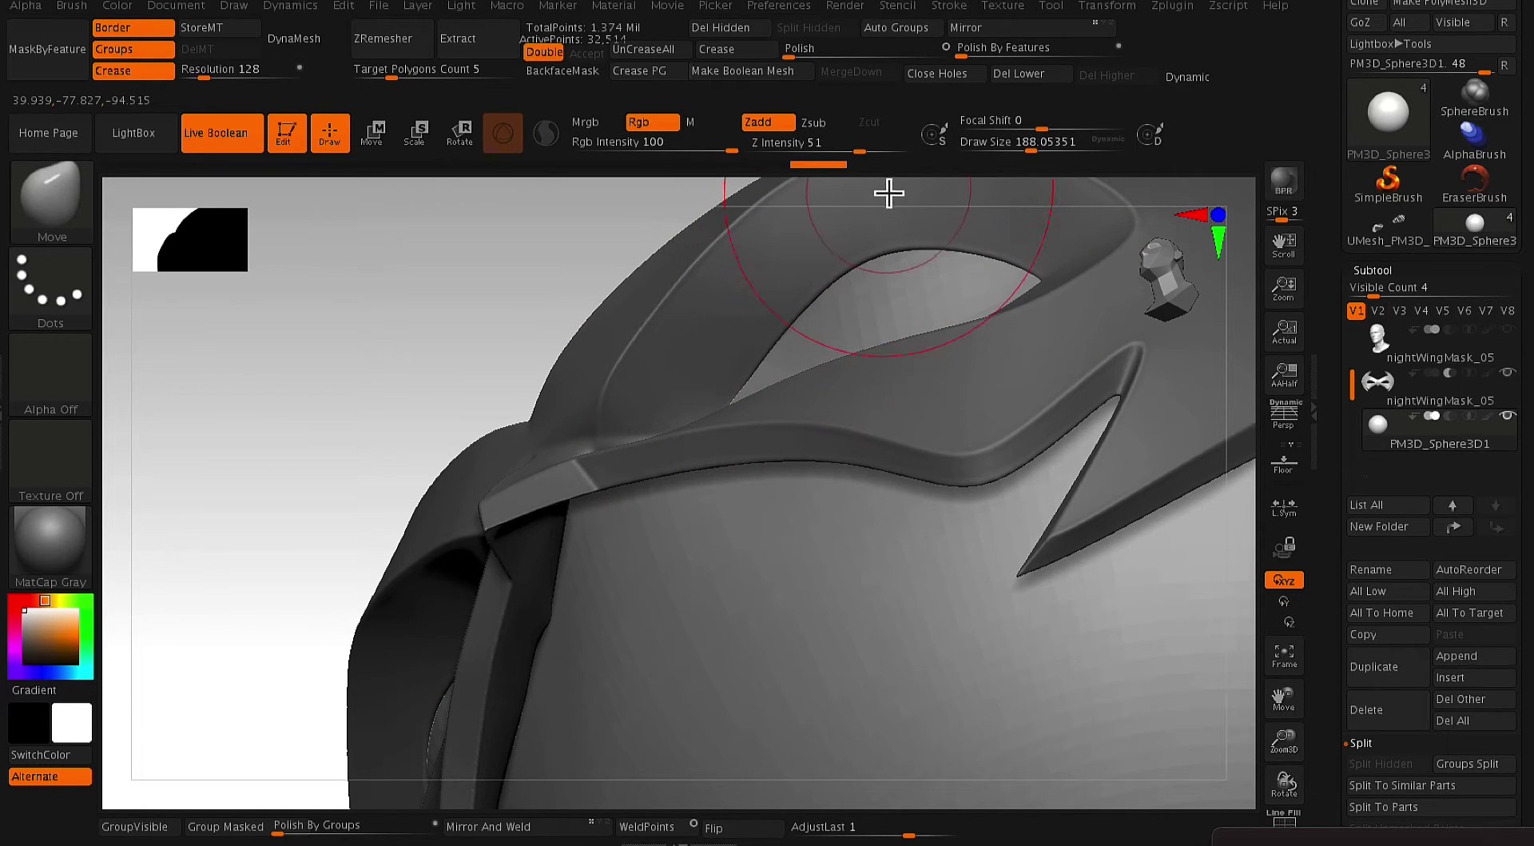
mouse_move(887, 193)
left_mouse_down()
mouse_move(874, 147)
mouse_move(863, 209)
left_mouse_up()
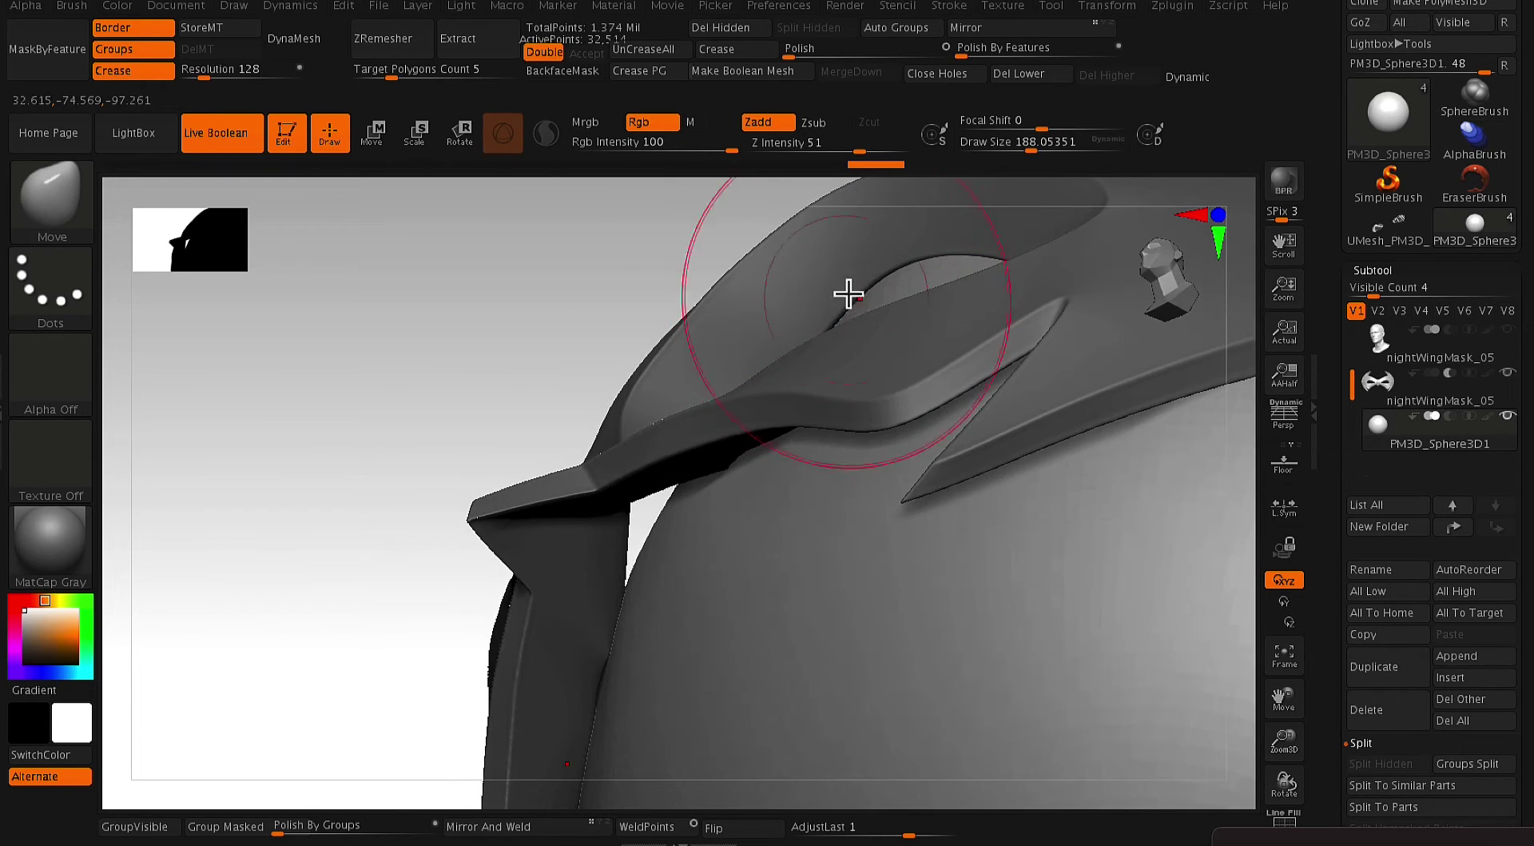
right_click_drag(853, 272, 817, 350)
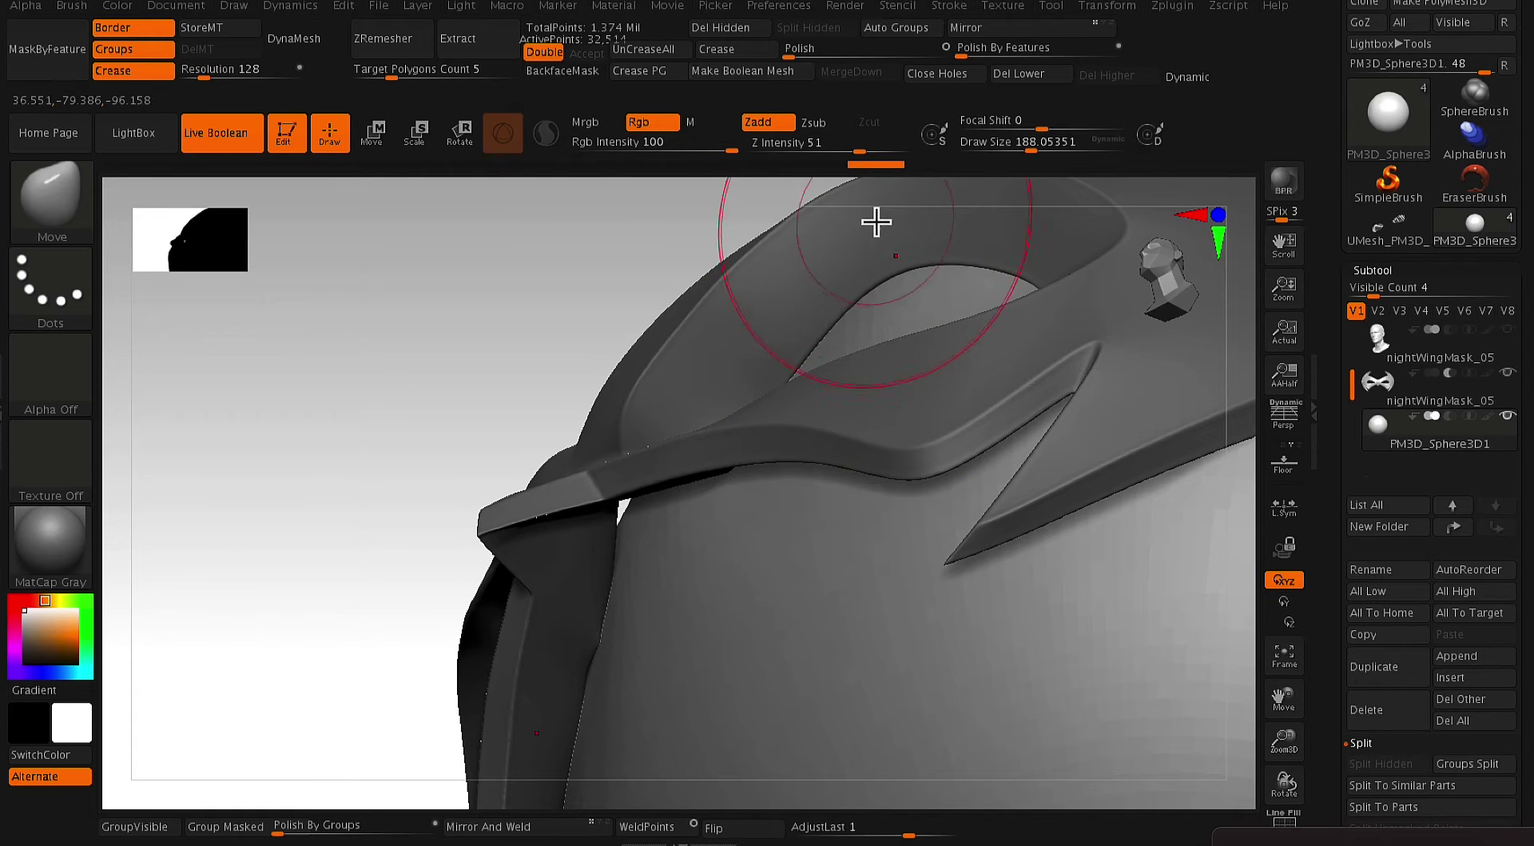
right_click_drag(882, 212, 981, 329)
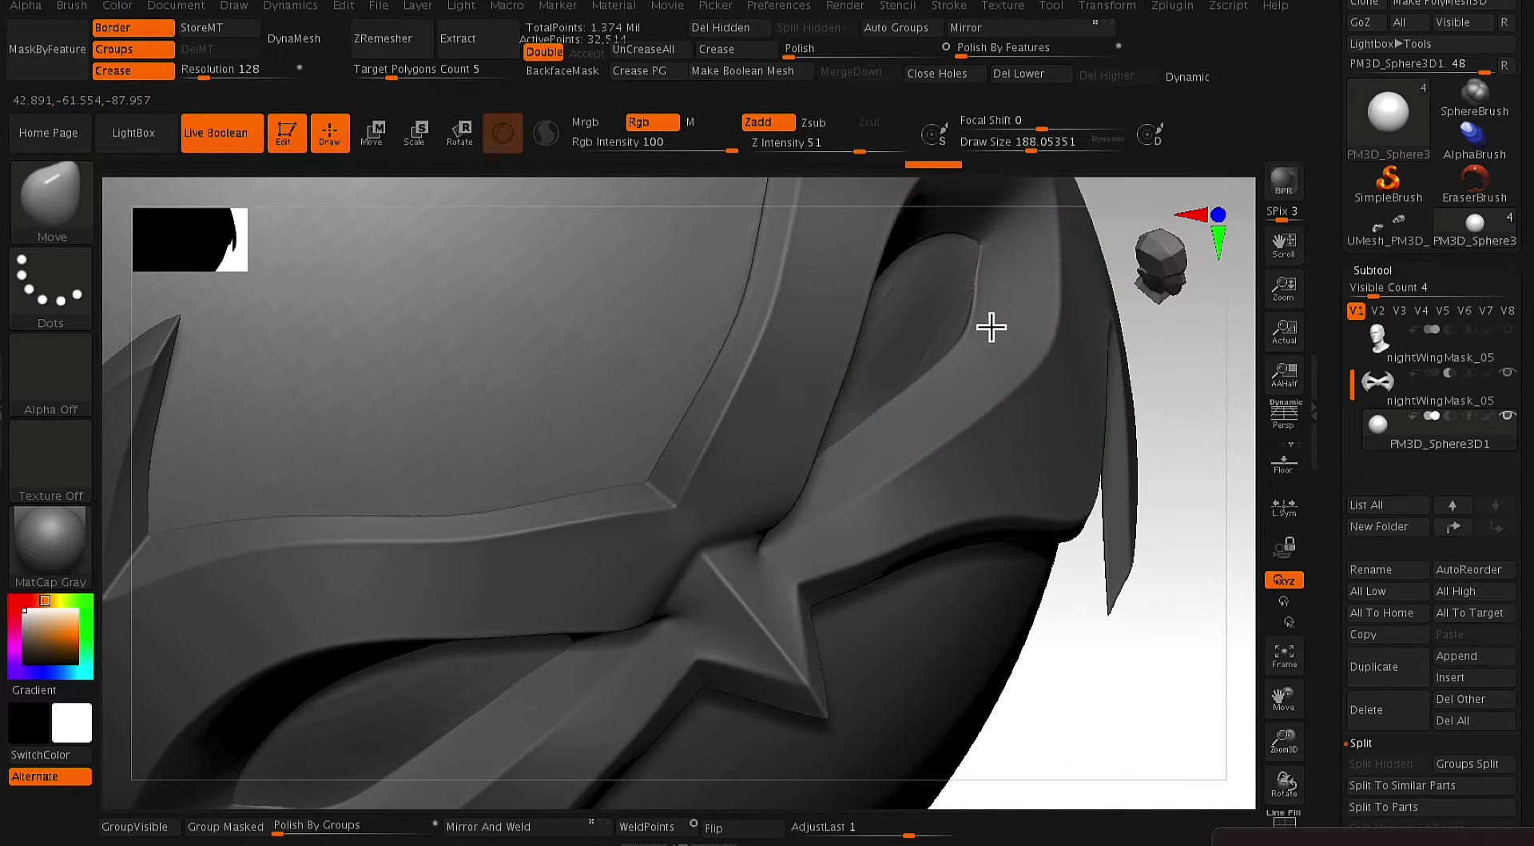
- Fit the sphere's surface to the lower and outer rim of the eye opening using smaller and larger Move brush sizes
key("space")
left_click_drag(1013, 275, 992, 284)
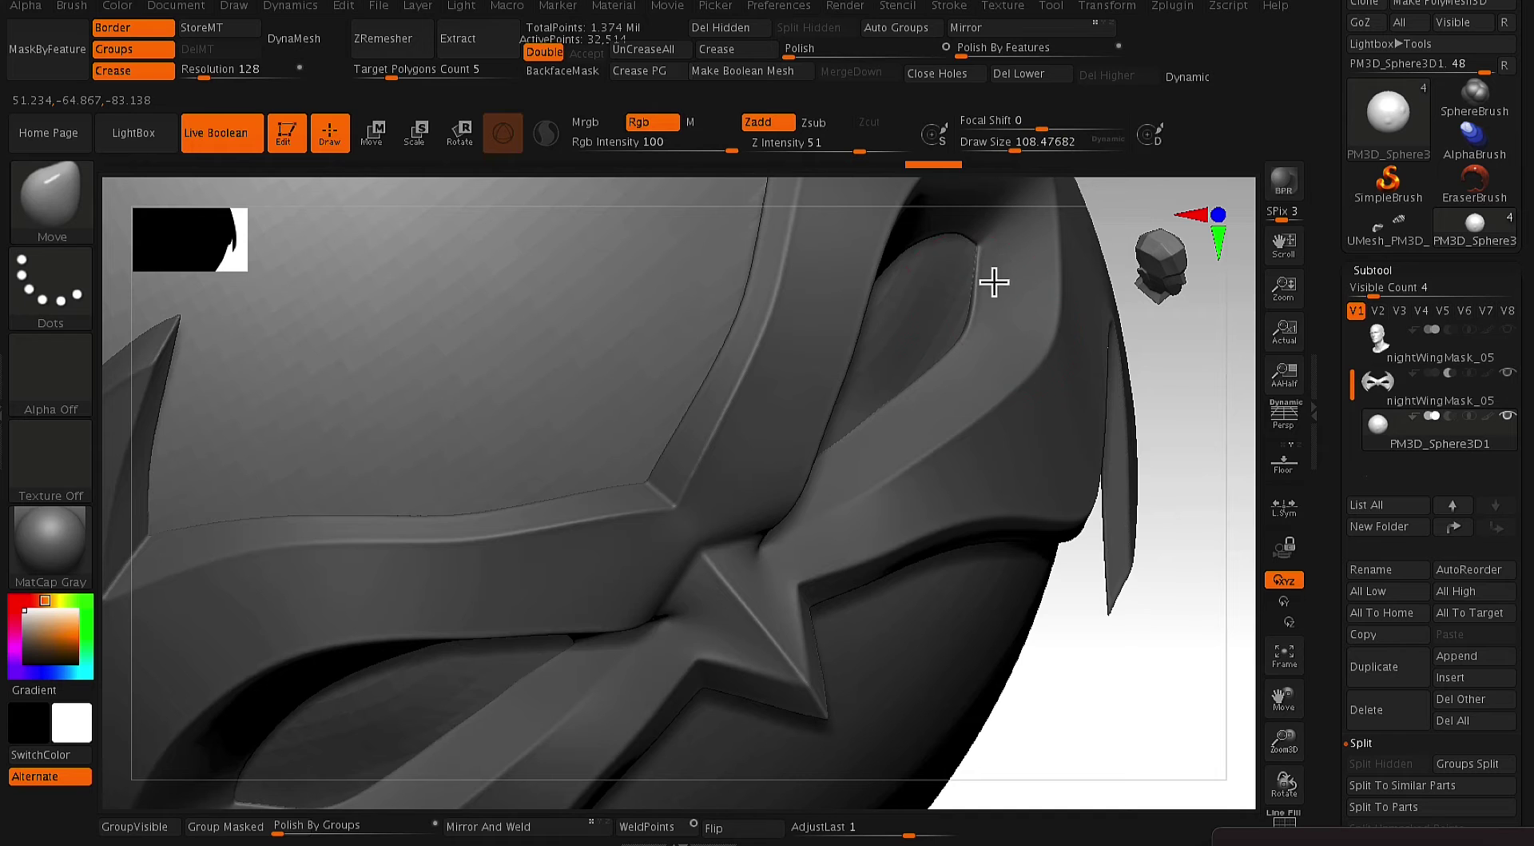
right_click_drag(1212, 410, 986, 417)
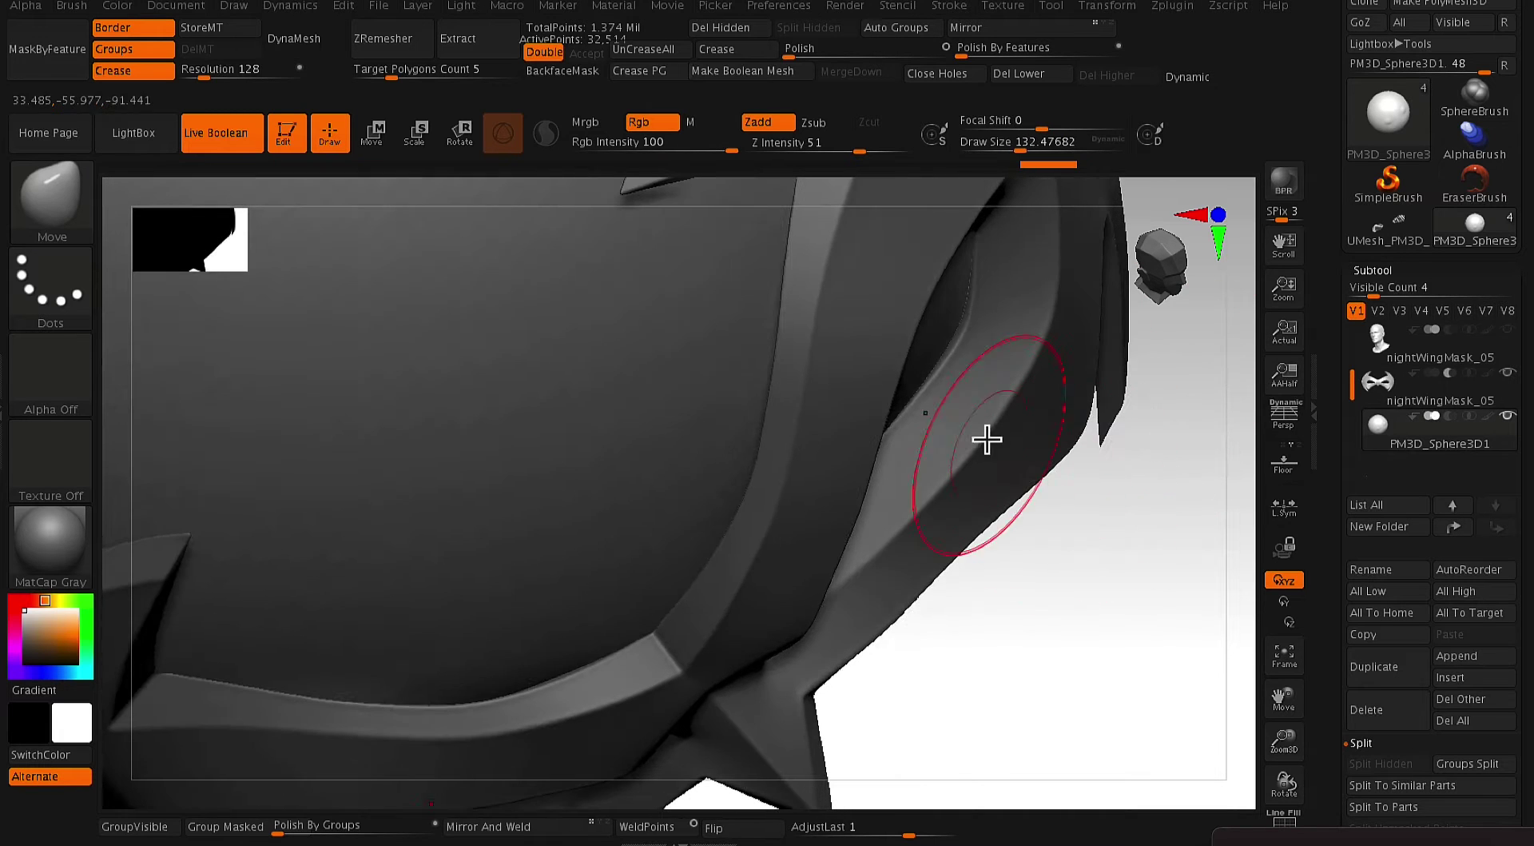
key("]")
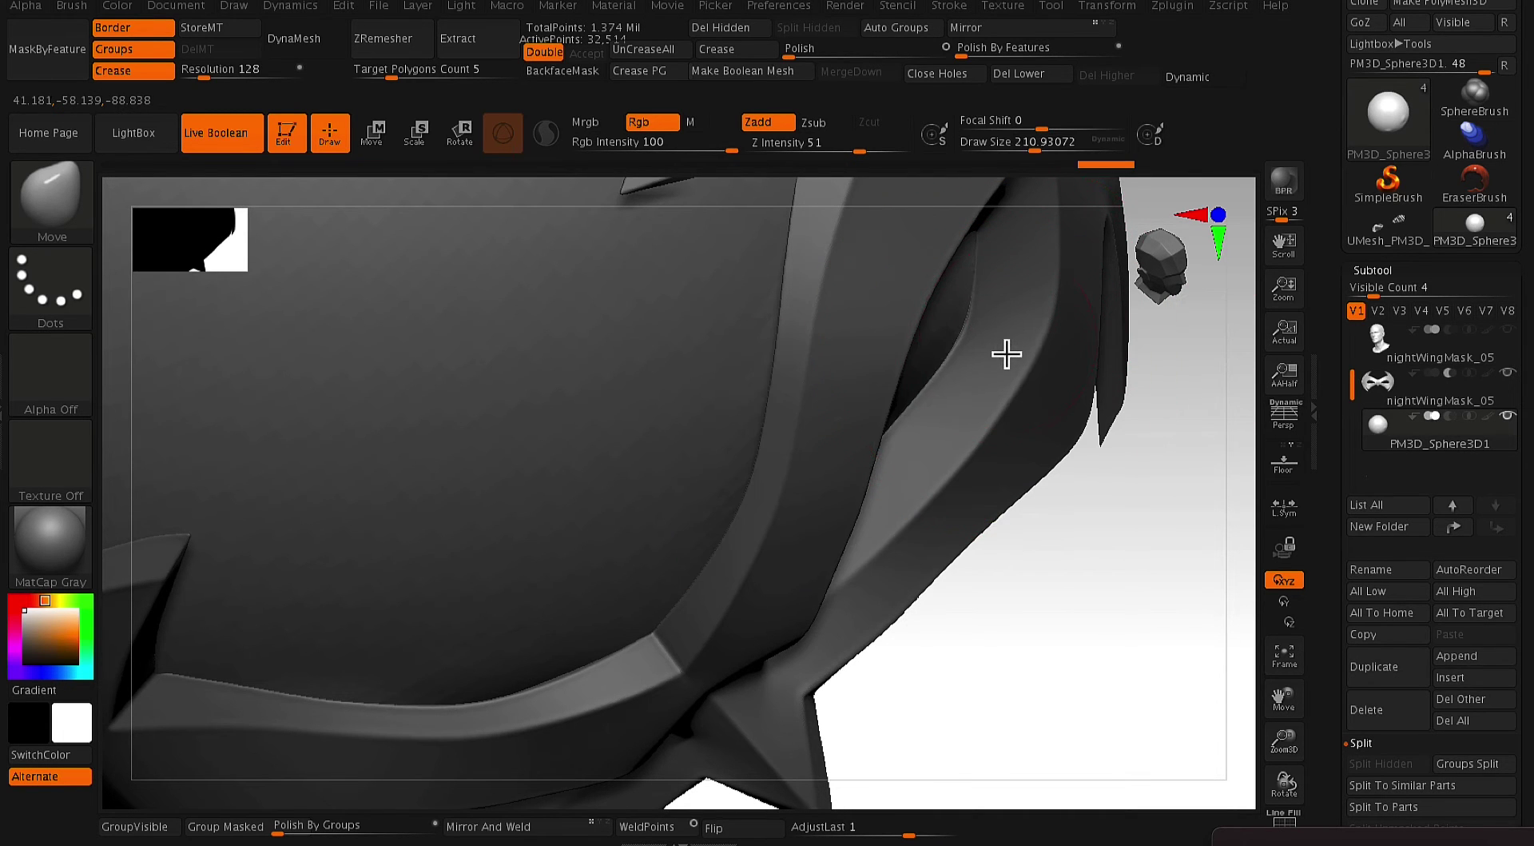
right_click_drag(1007, 354, 897, 615)
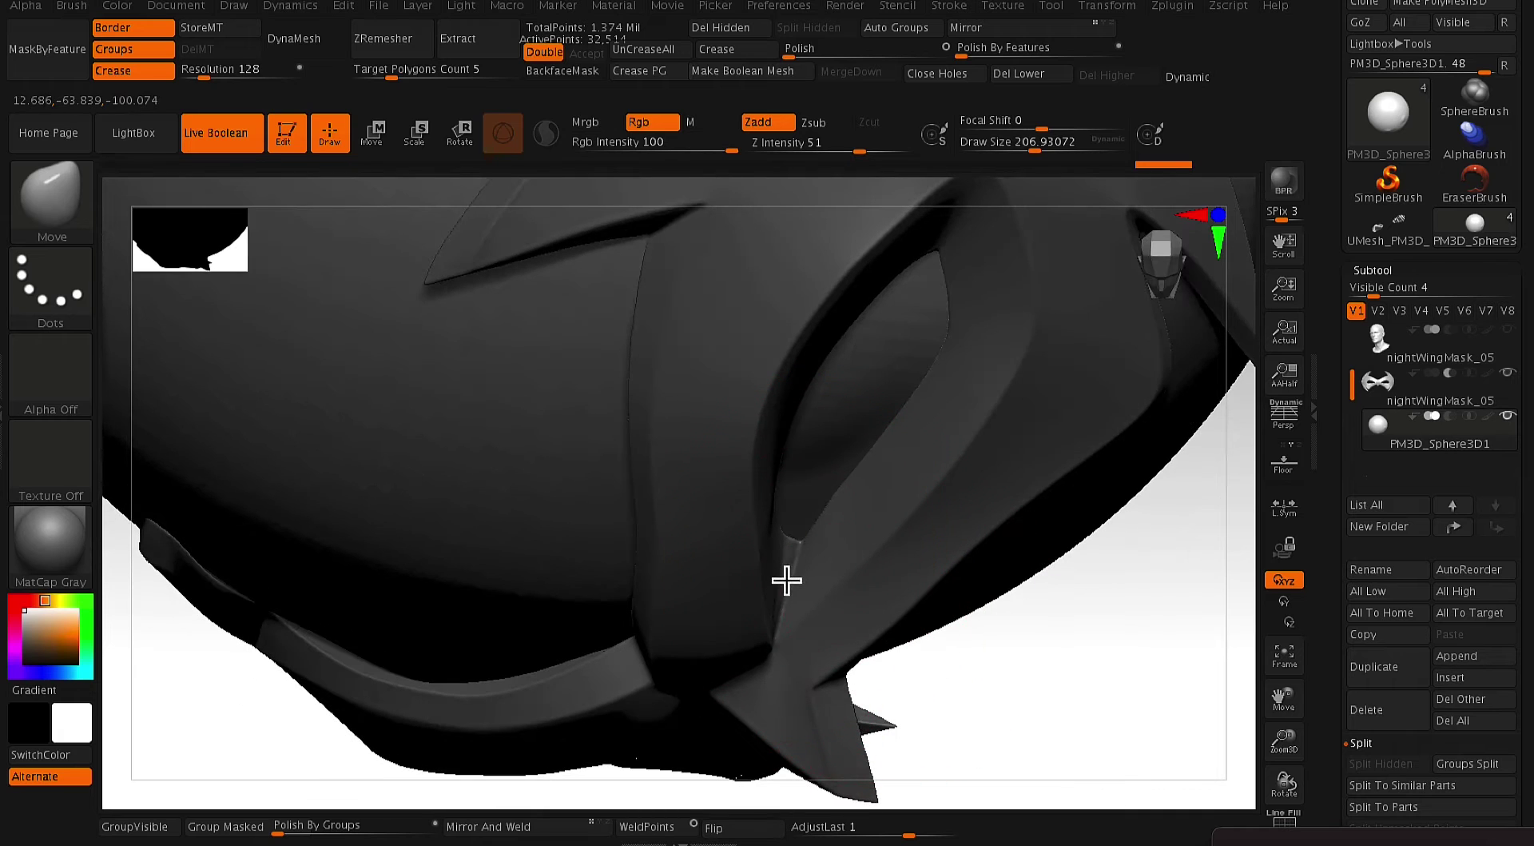
right_click_drag(996, 669, 812, 562)
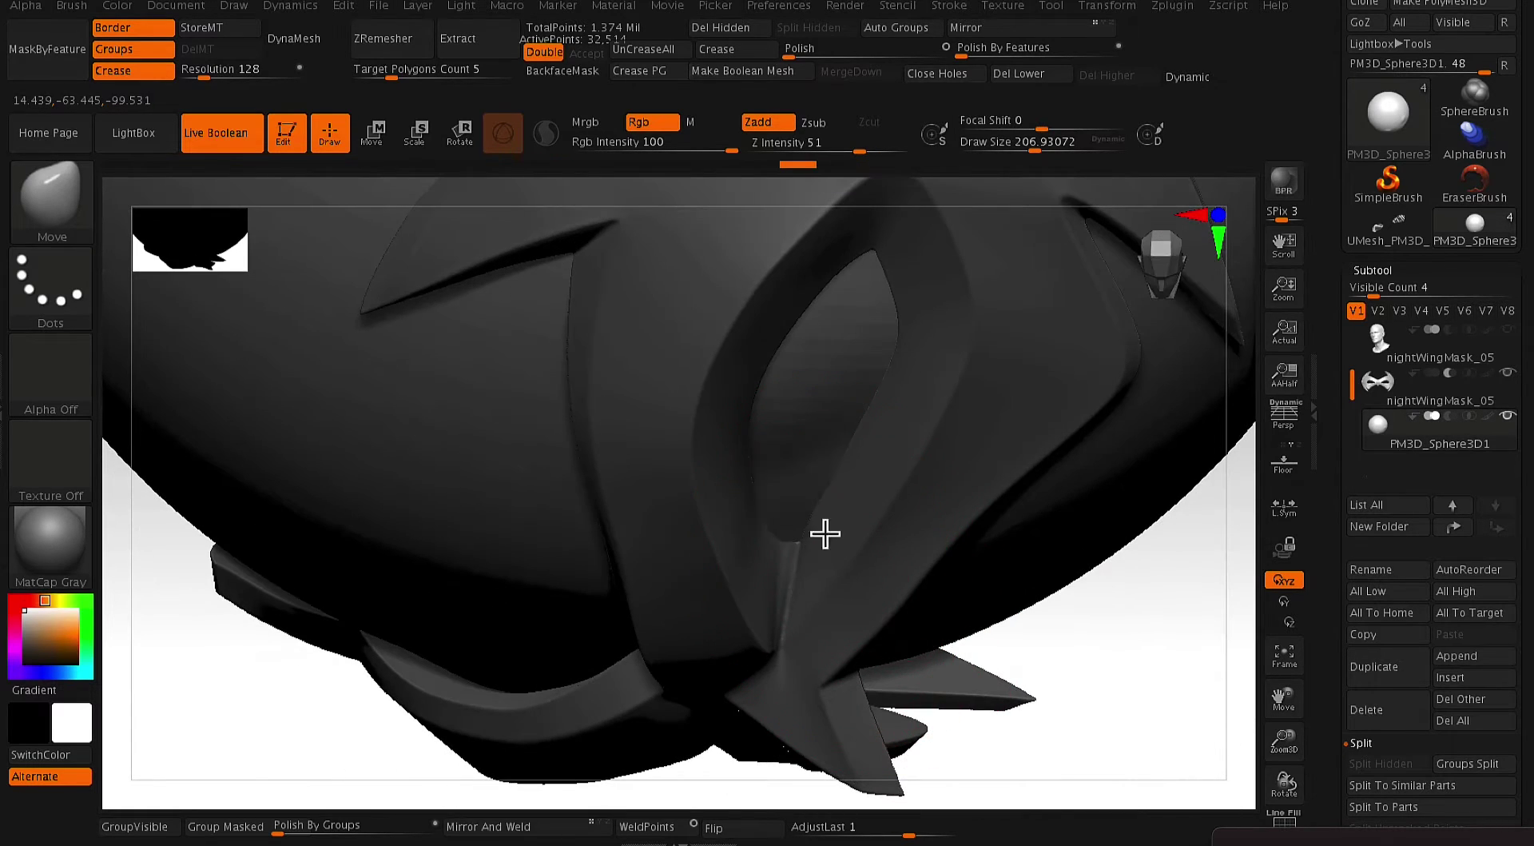
- Refine the sphere's surface at the inner corner of the eye opening with the Move brush
key("ctrl")
mouse_move(884, 603)
right_mouse_down()
mouse_move(1120, 644)
mouse_move(1079, 562)
mouse_move(1016, 607)
right_mouse_up()
key("bracketright")
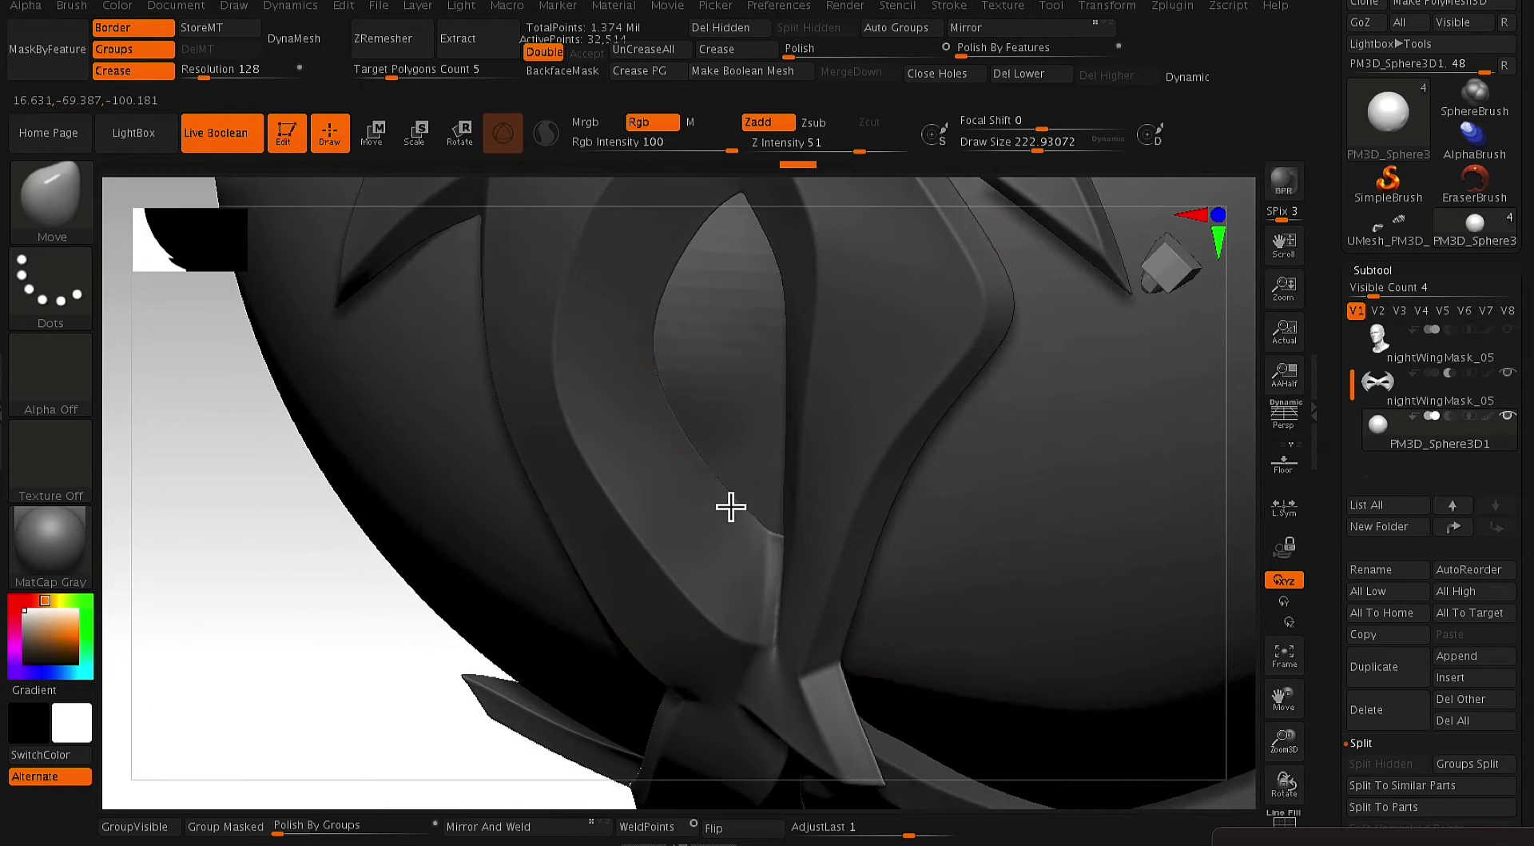
mouse_move(465, 663)
right_mouse_down()
mouse_move(363, 654)
mouse_move(346, 681)
mouse_move(446, 613)
mouse_move(445, 558)
mouse_move(935, 455)
mouse_move(1003, 408)
mouse_move(1048, 424)
mouse_move(955, 455)
right_mouse_up()
key("f")
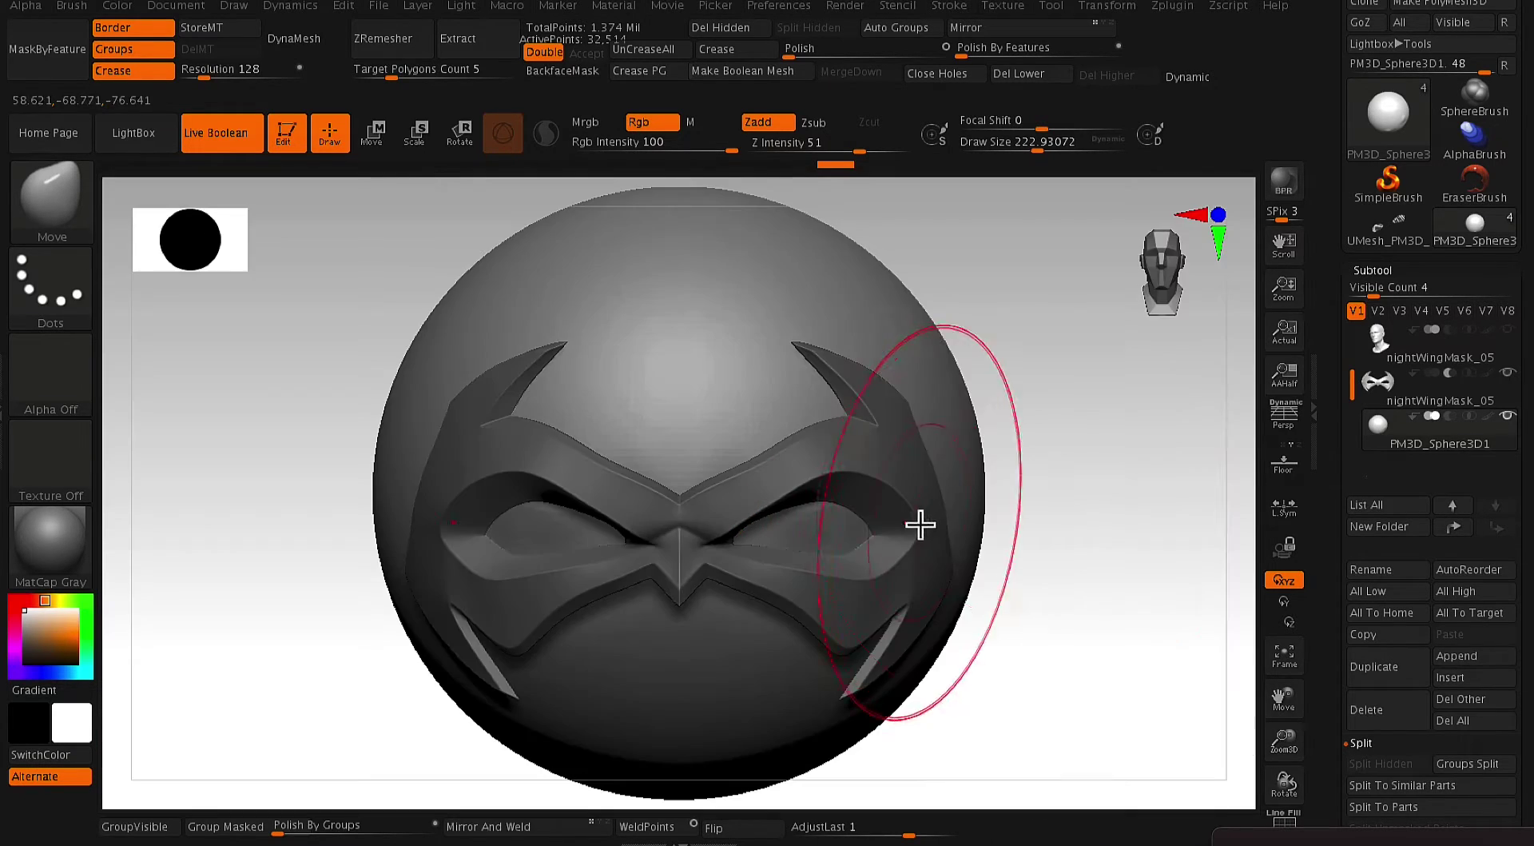
- Subdivide the sphere two more times and smooth its surface inside the eye openings
mouse_move(1116, 515)
right_mouse_down("alt")
mouse_move(1048, 541)
mouse_move(902, 647)
right_mouse_up("alt")
key("space")
left_click_drag(1021, 521, 894, 557)
key("ctrl+d")
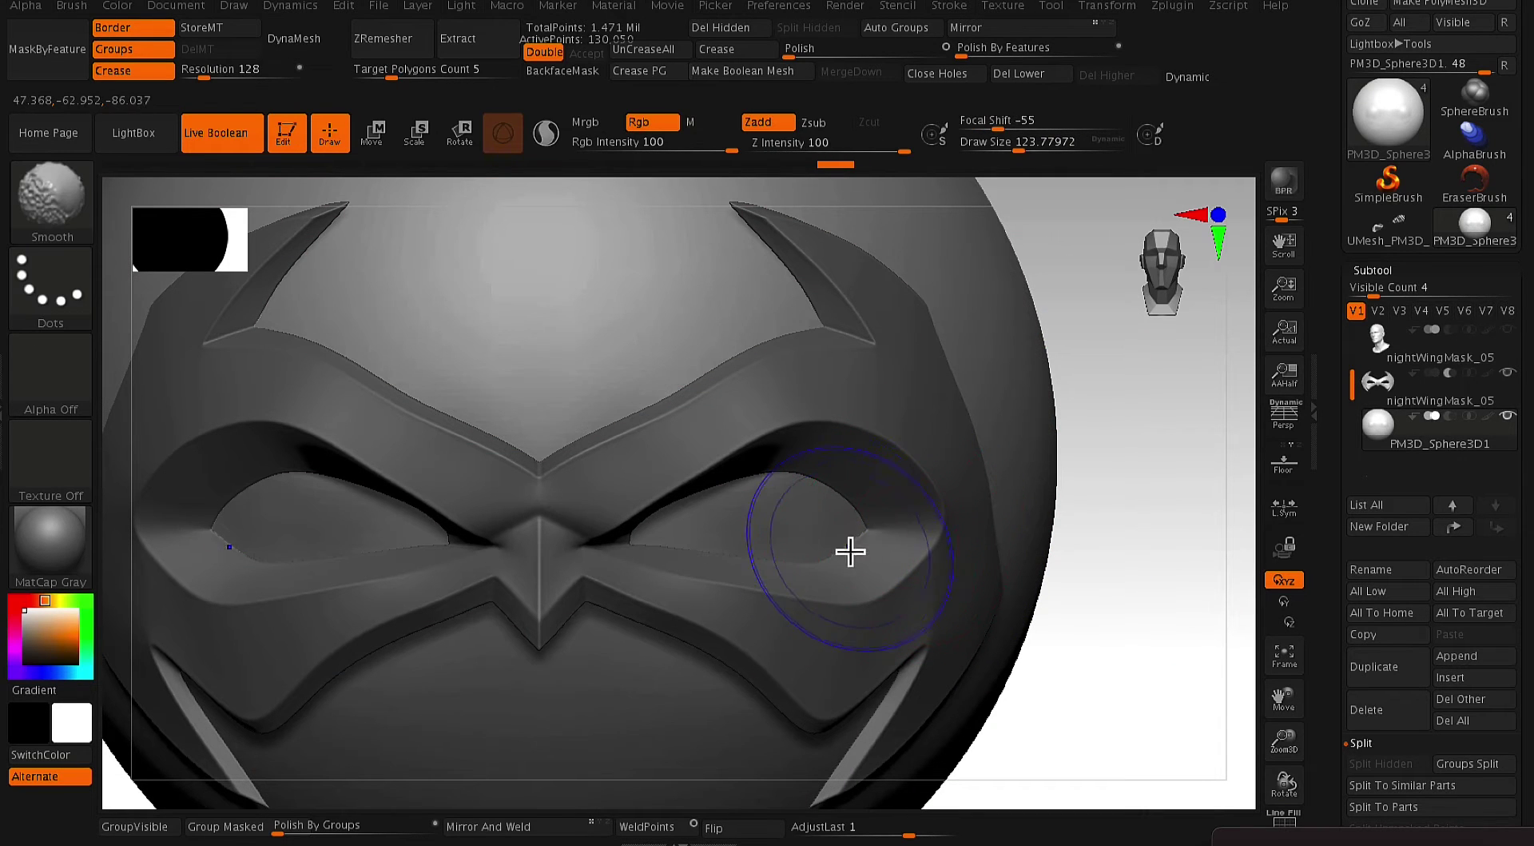
mouse_move(1170, 485)
right_mouse_down()
mouse_move(1089, 517)
mouse_move(1158, 483)
mouse_move(1191, 415)
mouse_move(1191, 500)
mouse_move(1127, 531)
mouse_move(1151, 518)
mouse_move(1143, 548)
right_mouse_up()
key("ctrl+d")
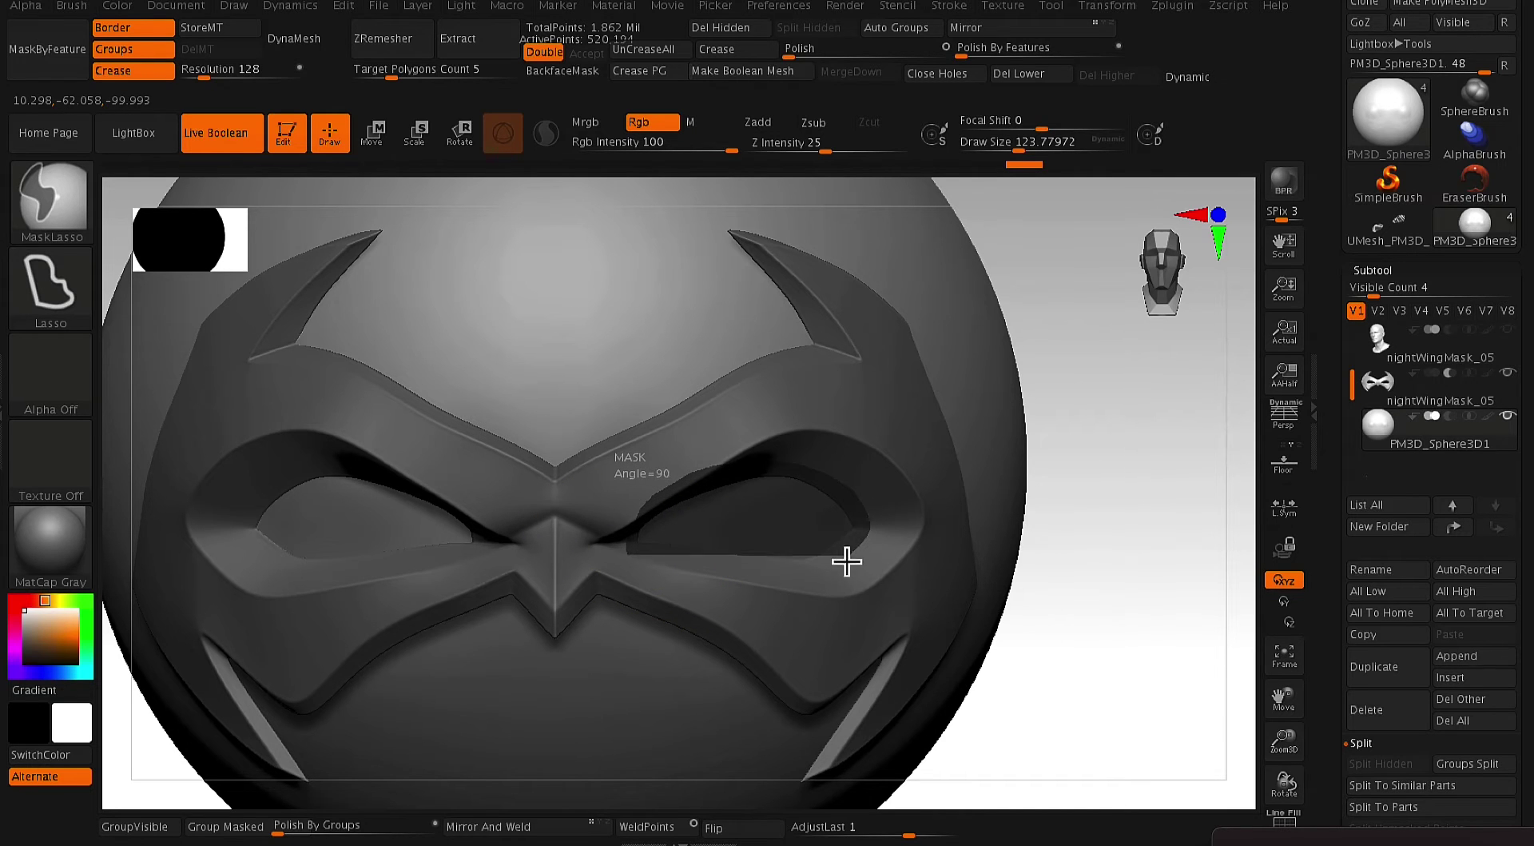
- Mask the sphere area inside the eye openings with symmetrical MaskLasso, and hide the mask subtool
left_click_drag(765, 578, 640, 553, "ctrl")
mouse_move(1152, 557)
right_mouse_down("ctrl")
mouse_move(1028, 583)
mouse_move(1097, 593)
right_mouse_up("ctrl")
mouse_move(1097, 592)
right_mouse_down()
mouse_move(1052, 589)
mouse_move(1079, 579)
right_mouse_up()
left_click(1508, 374)
- Clear the unwanted lasso masking from the back of the sphere, keeping the front eye shapes masked
left_click_drag(1215, 559, 1076, 633)
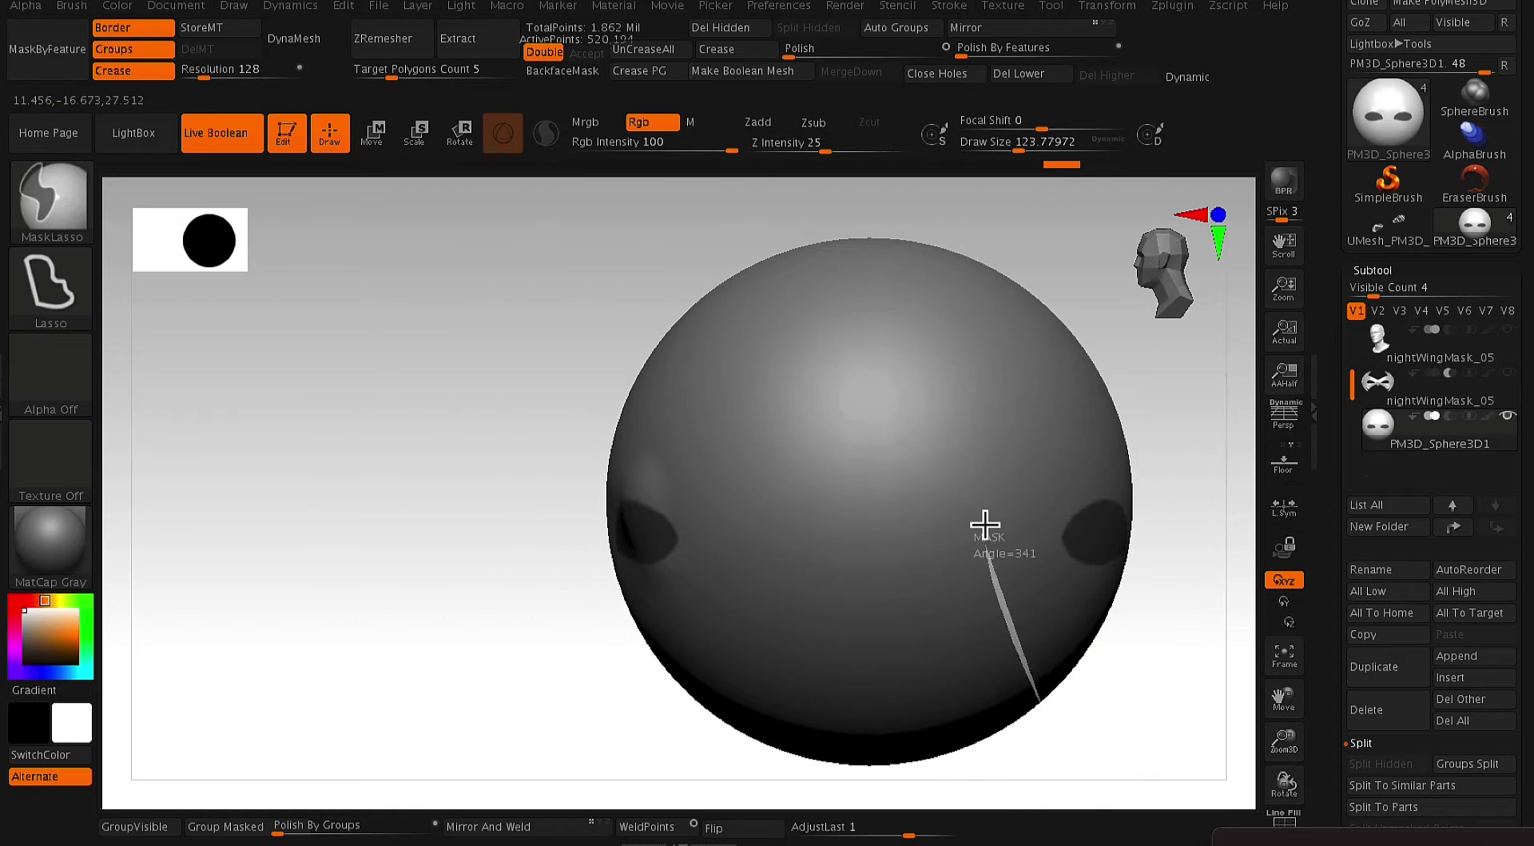
left_click_drag(591, 710, 442, 700)
left_click_drag(1181, 603, 1021, 601, "alt")
right_click_drag(1020, 600, 1154, 575, "ctrl")
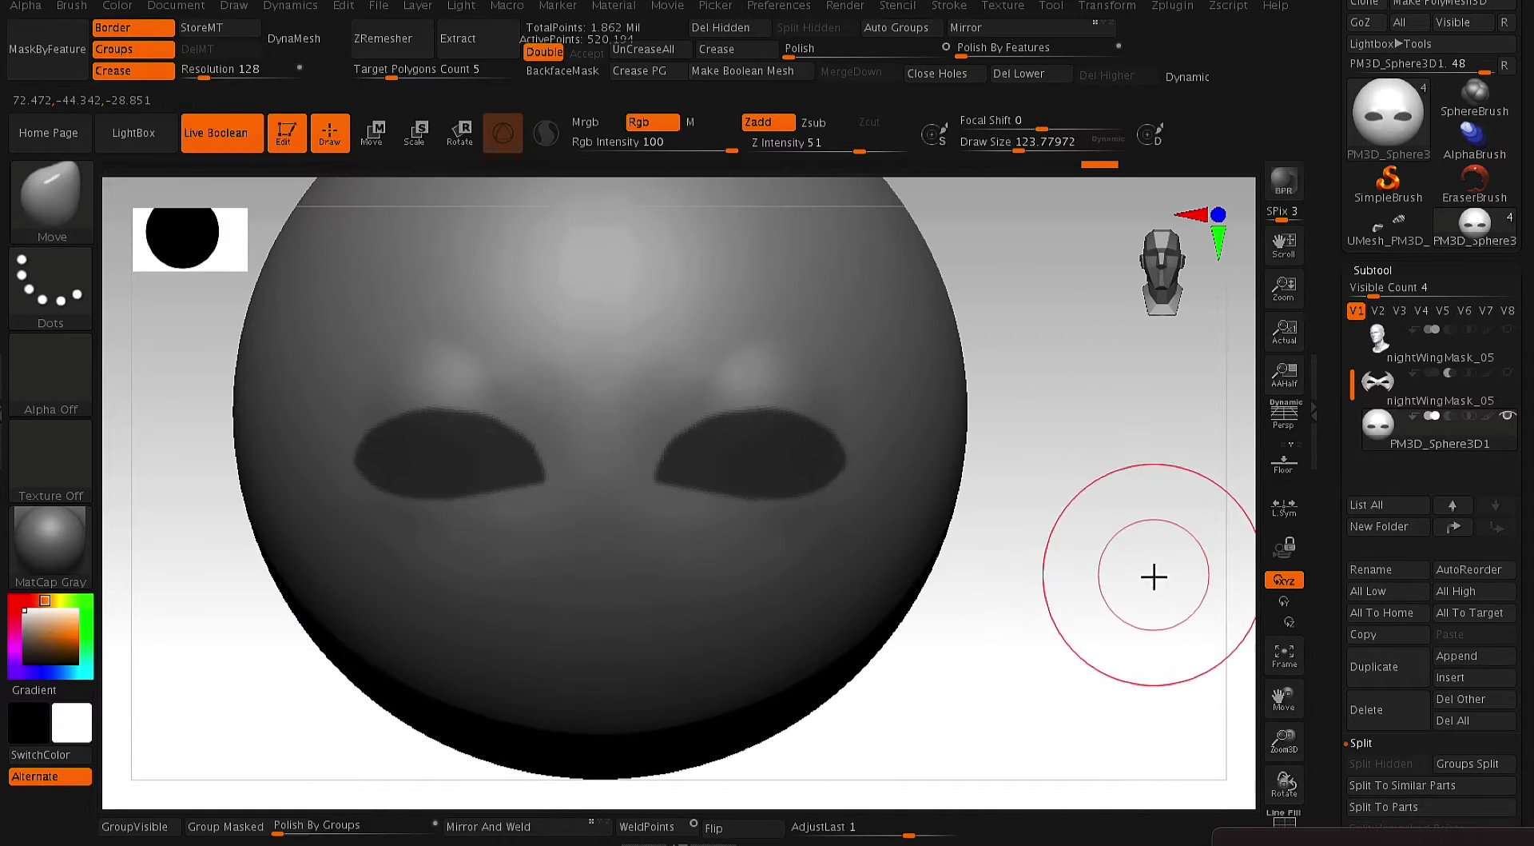
- Show the mask subtool, enlarge the lasso-masked eye shapes beyond the opening edges, and hide the mask subtool again
left_click(1507, 374)
left_click_drag(1171, 526, 1187, 599, "alt")
mouse_move(1204, 563)
left_mouse_down()
mouse_move(1151, 561)
mouse_move(1184, 563)
left_mouse_up()
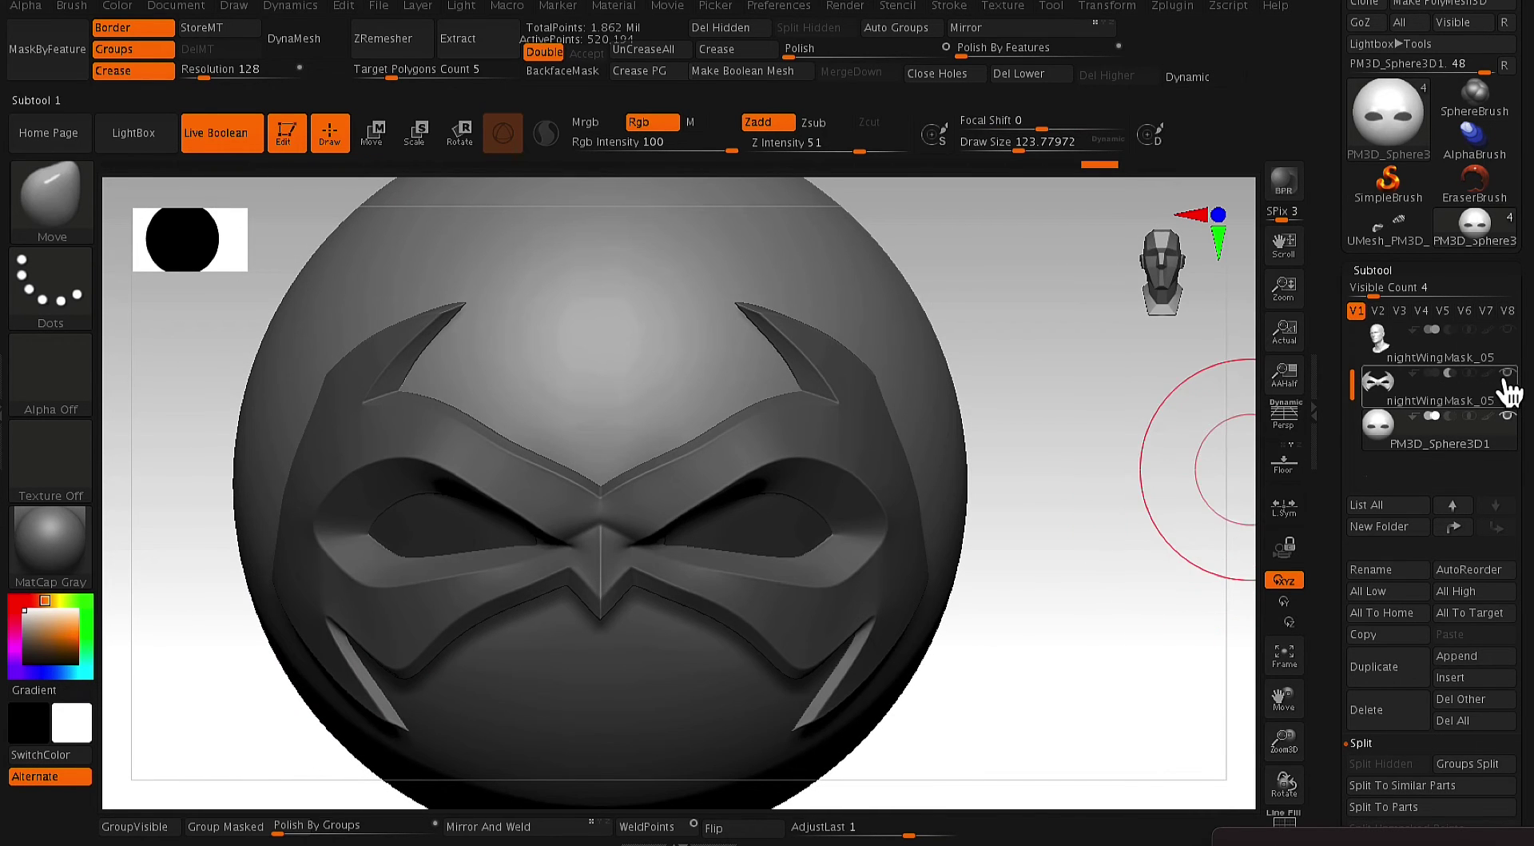
key("ctrl")
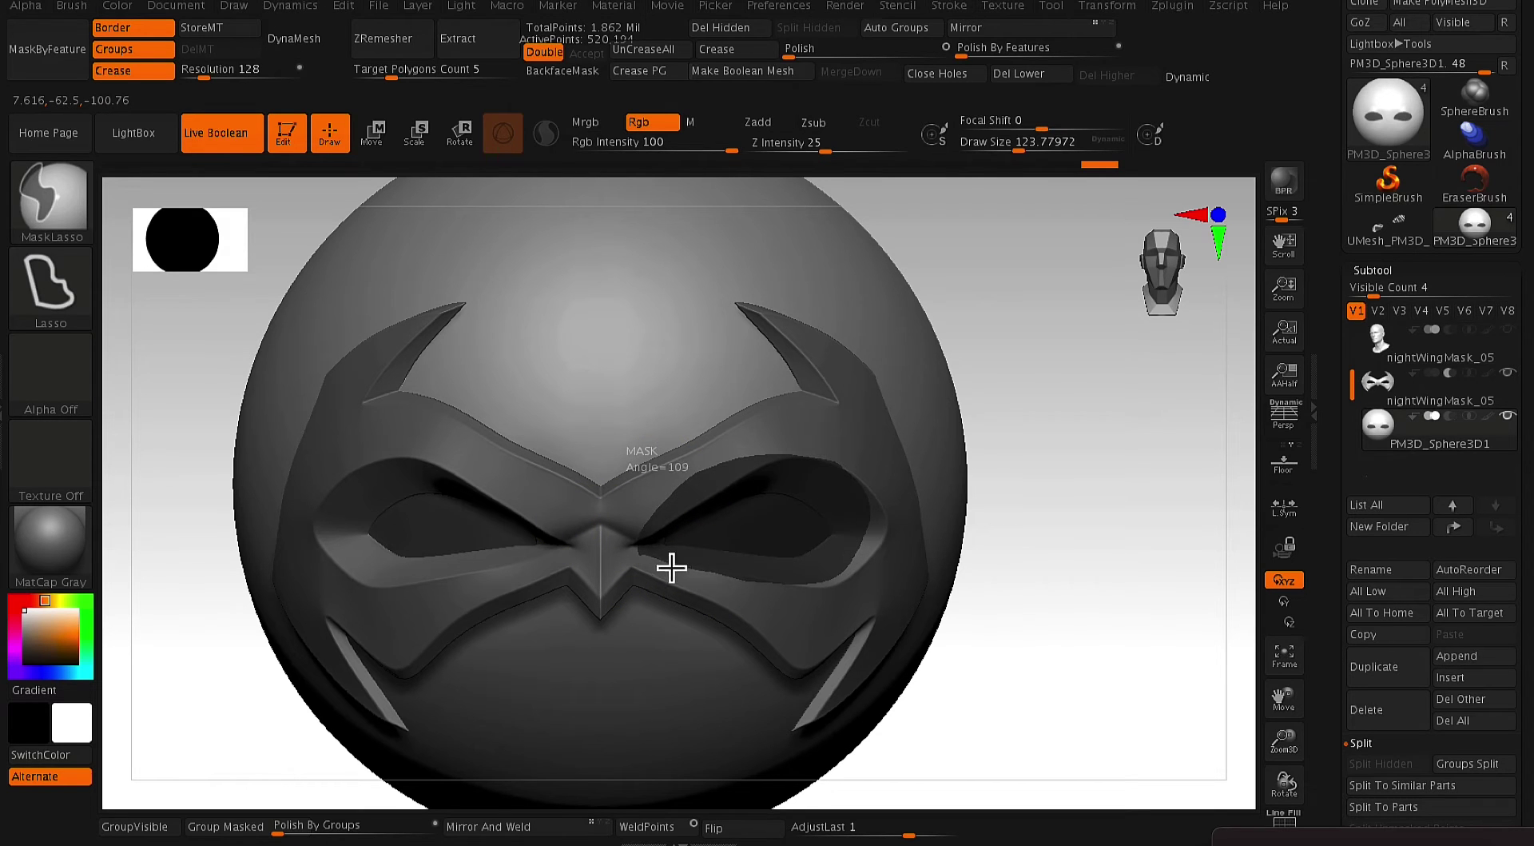
left_click_drag(668, 566, 657, 562, "ctrl")
left_click(1508, 376)
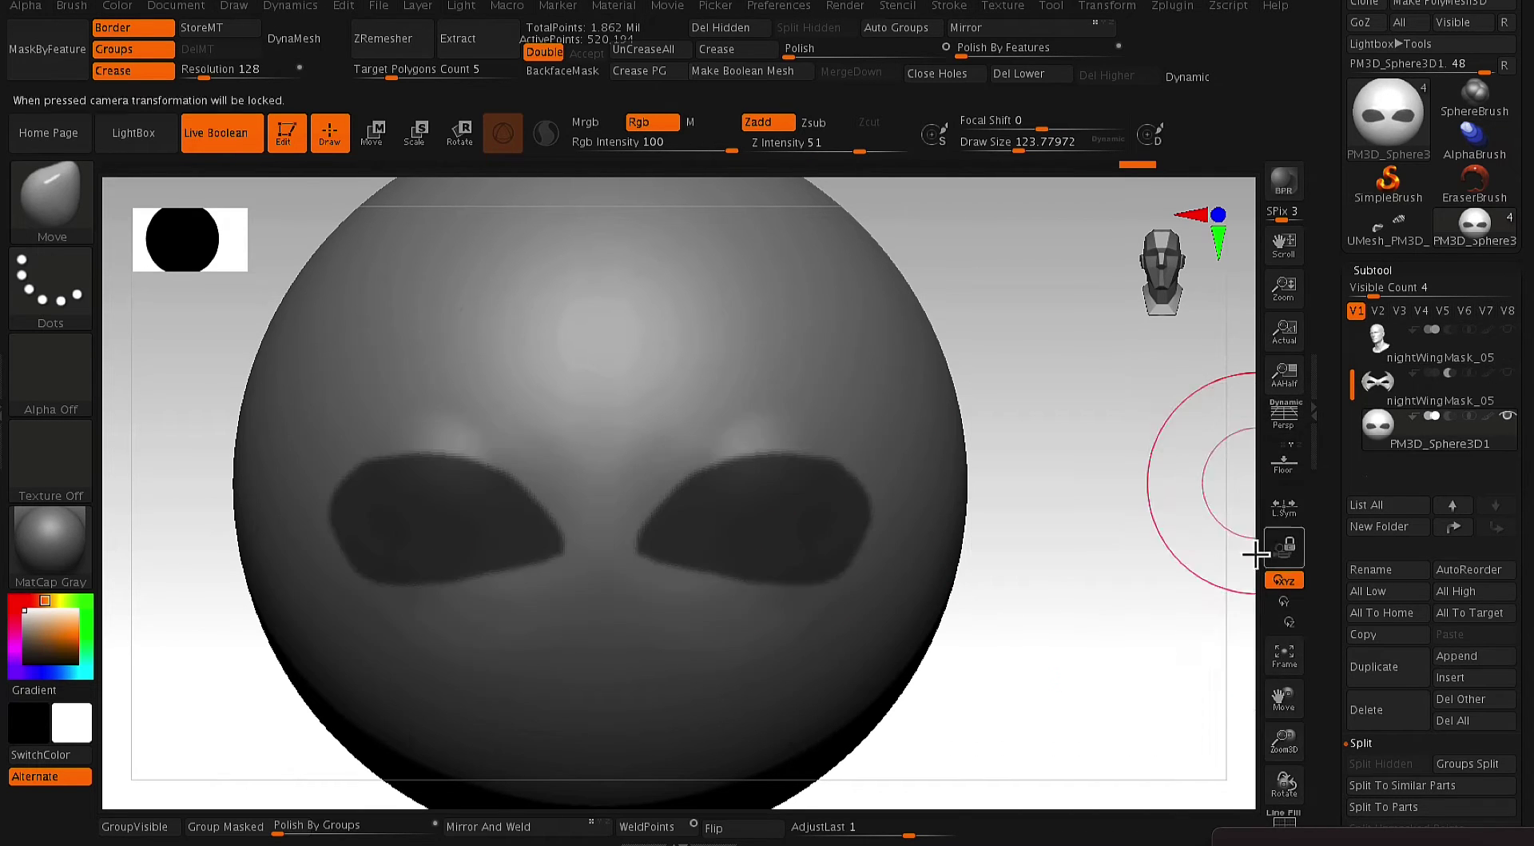
- Unmask the back of the sphere and turn the masked eye shapes into their own polygroup with the polyframe displayed
left_click_drag(1188, 616, 1000, 651)
mouse_move(924, 712)
left_mouse_down("ctrl")
mouse_move(932, 435)
mouse_move(1199, 687)
left_mouse_up("ctrl")
mouse_move(1079, 669)
left_mouse_down()
mouse_move(1123, 670)
mouse_move(975, 740)
mouse_move(1140, 682)
mouse_move(1193, 682)
mouse_move(949, 689)
mouse_move(1121, 695)
left_mouse_up()
key("ctrl+w")
key("shift+f")
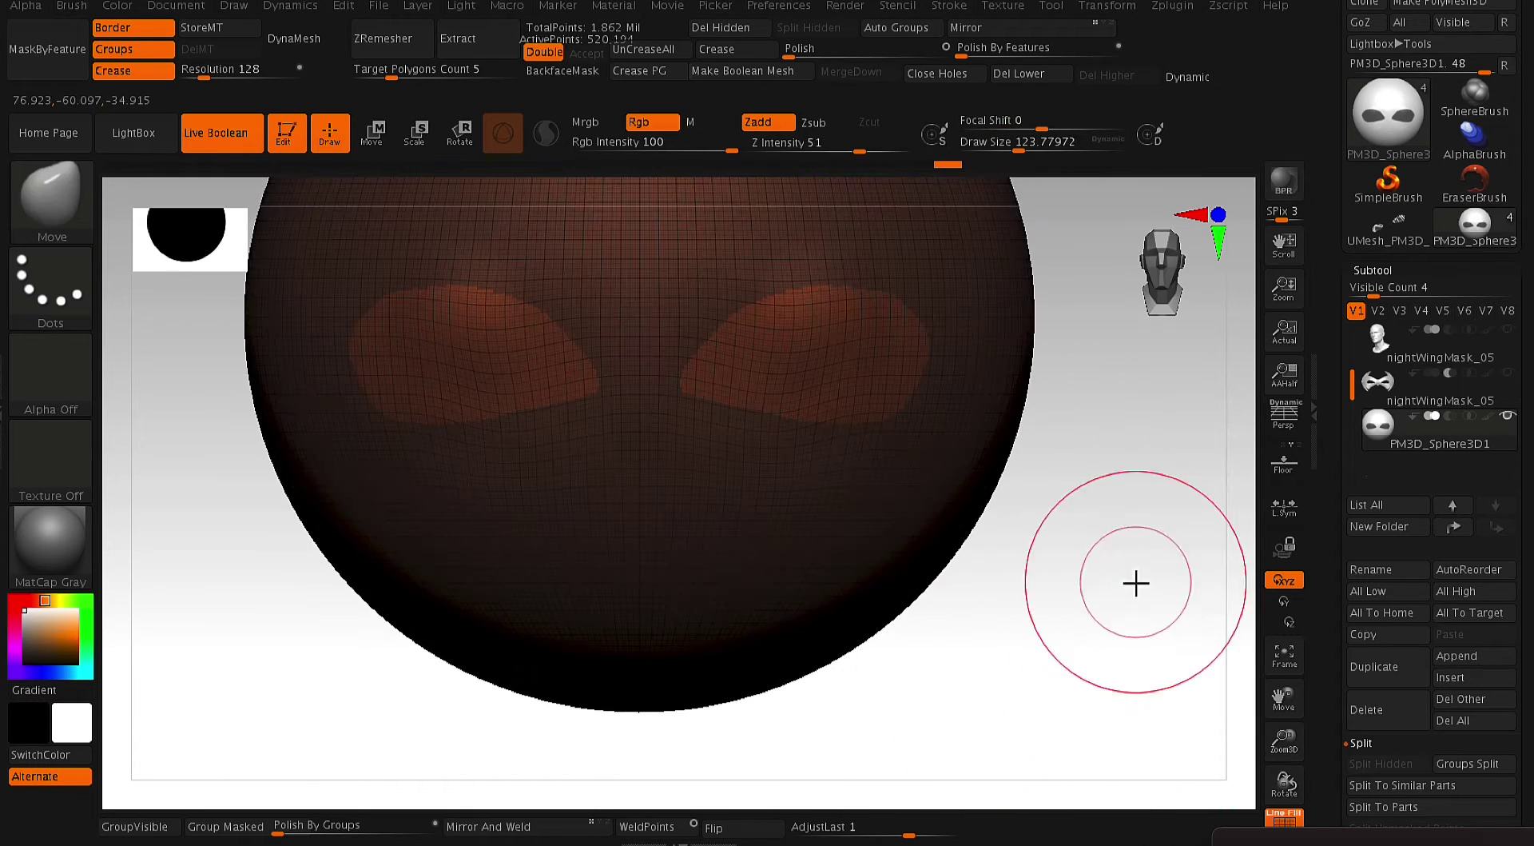
left_click_drag(1134, 568, 1086, 736, "alt")
left_click(51, 203, "ctrl+shift")
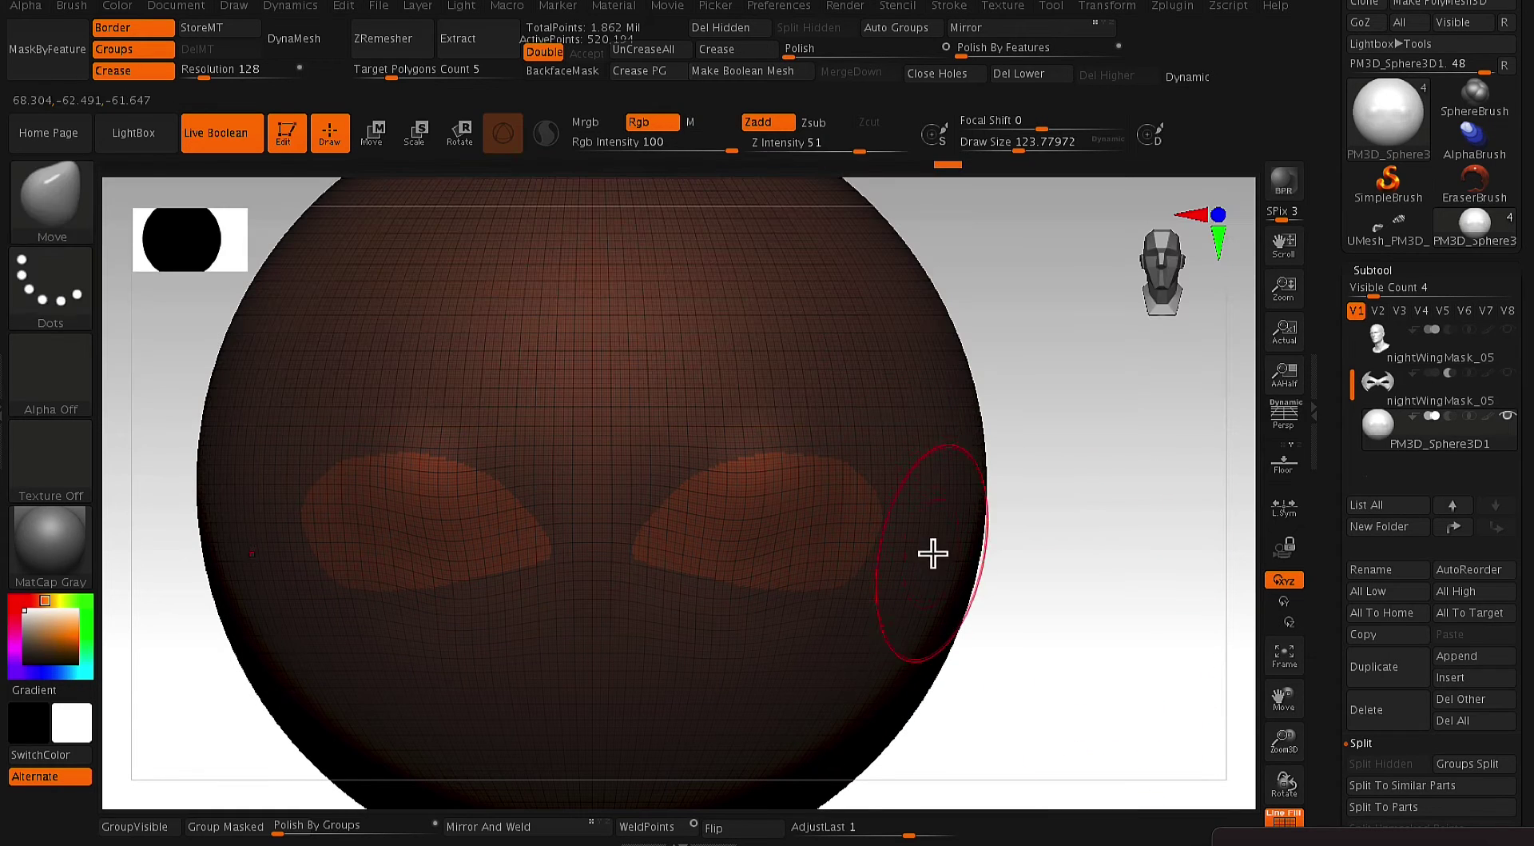
key("ctrl+z")
key("ctrl+w")
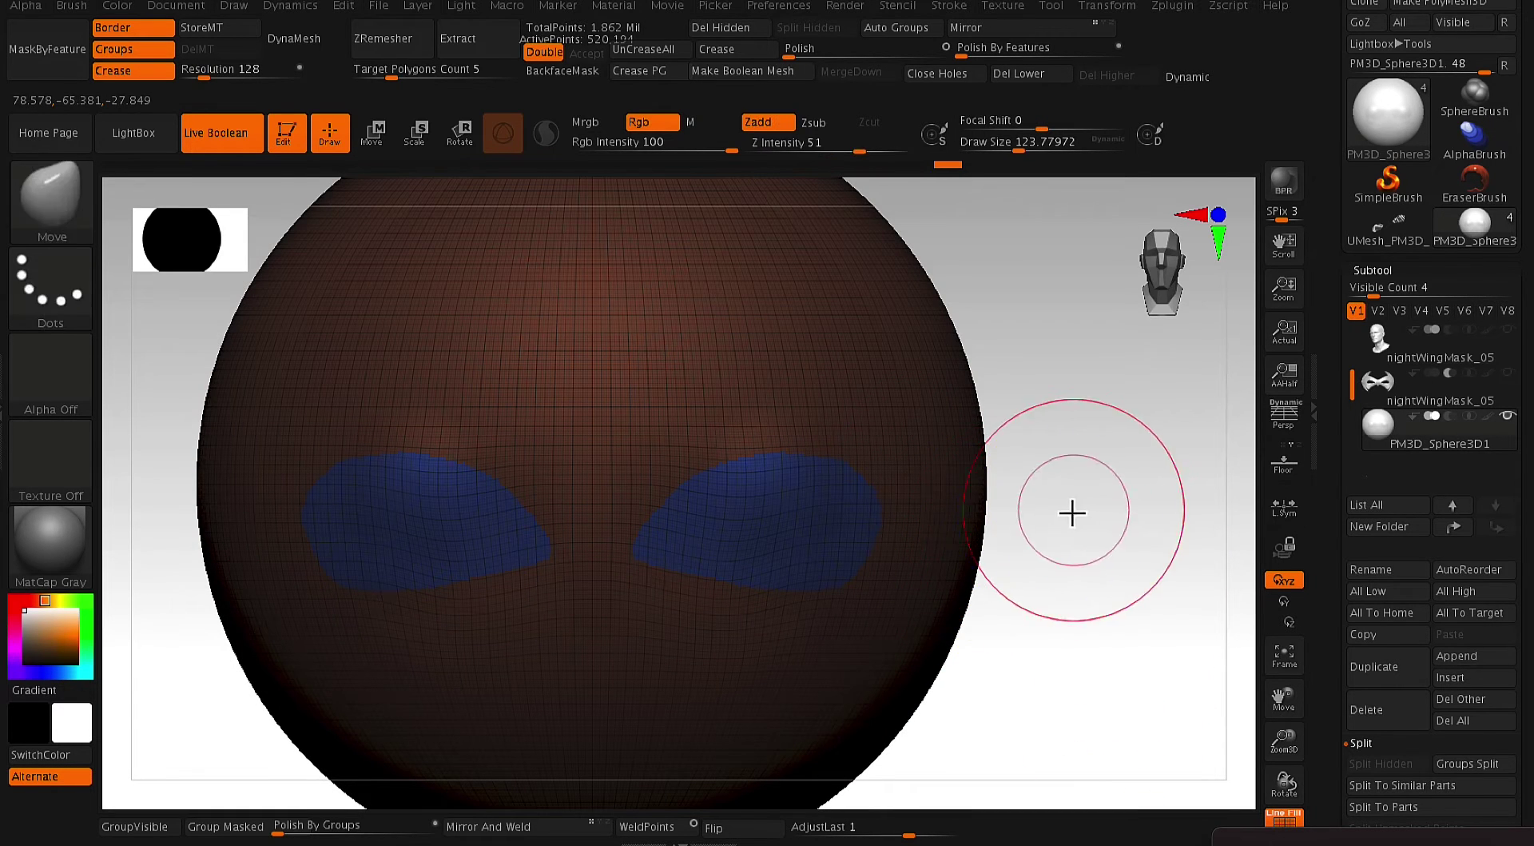
- Isolate the eye polygroup, and delete the sphere's lower subdivision levels and hidden geometry so only the eye pieces remain
left_click(822, 520, "ctrl+shift")
left_click_drag(1112, 473, 1081, 484, "alt")
left_click(751, 34)
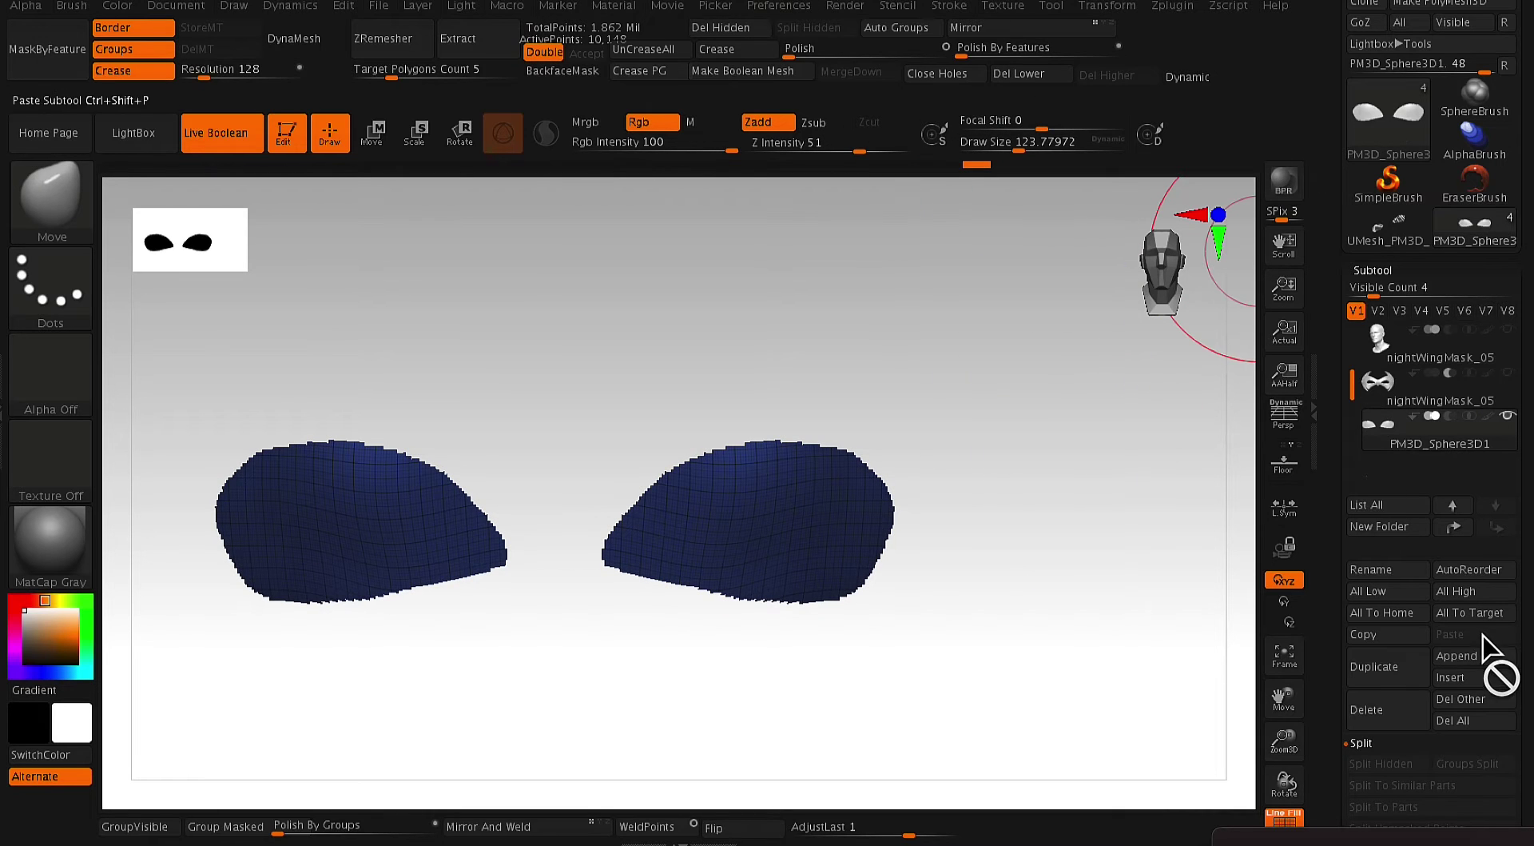
scroll(1523, 635, "down", 5)
left_click_drag(1395, 805, 1298, 171)
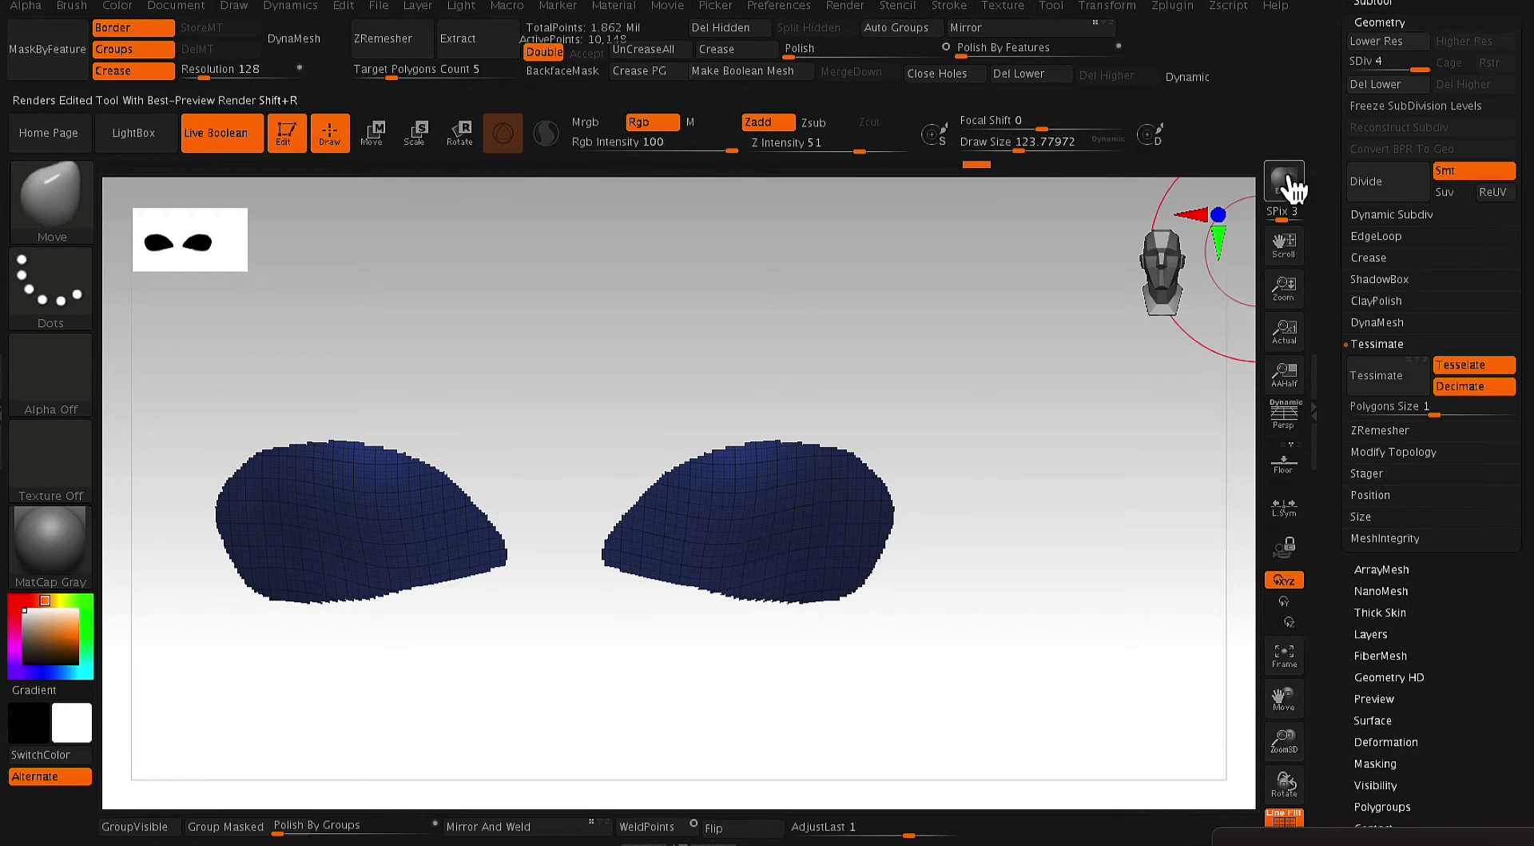
left_click(1376, 89)
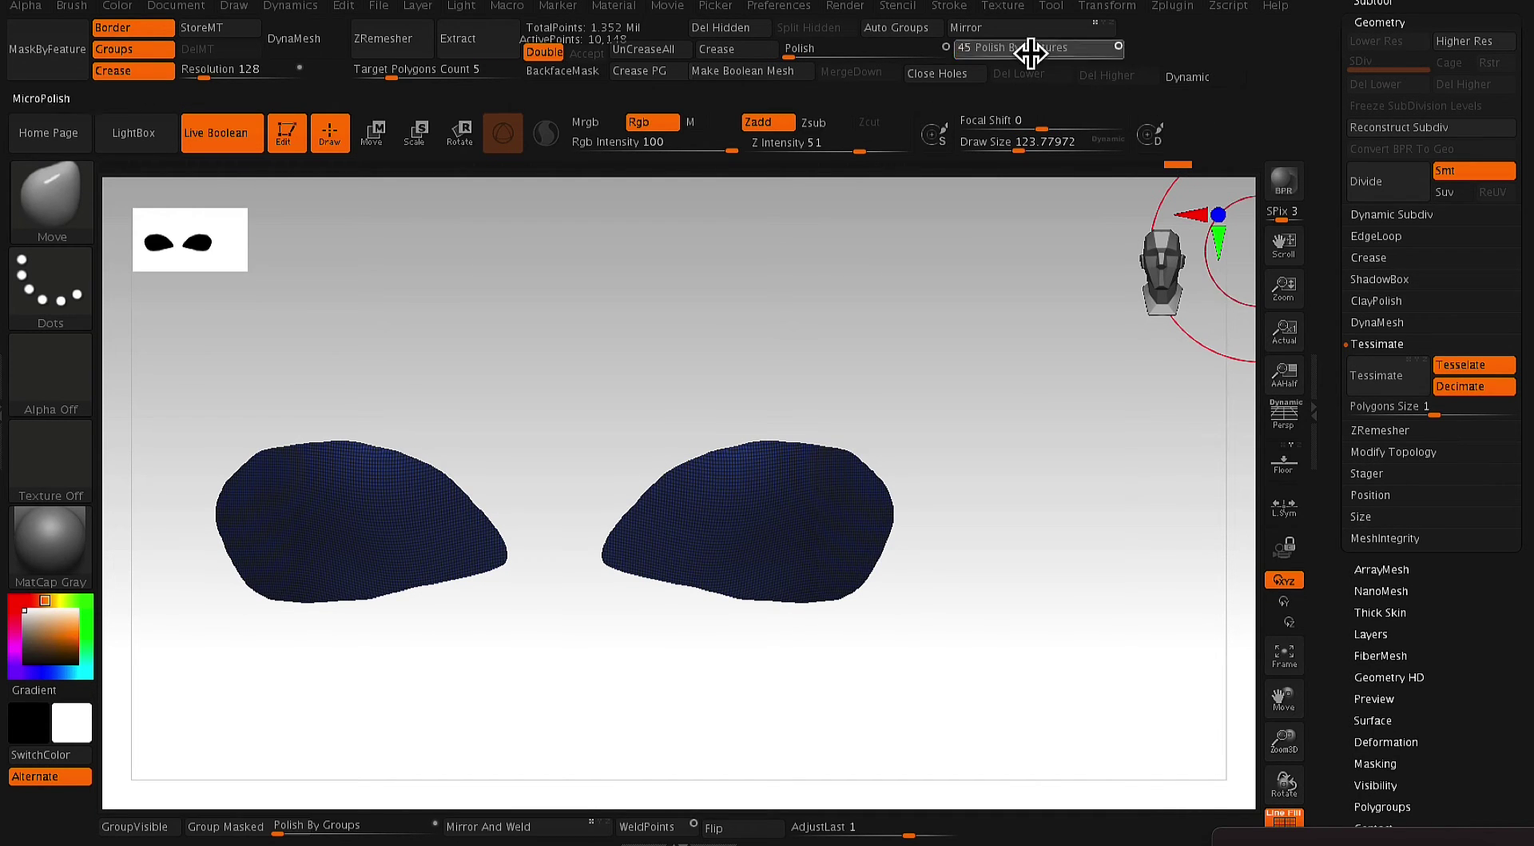
- Smooth the eye pieces with Polish By Features at about 45, and show the mask subtool to check their fit
mouse_move(1046, 393)
left_mouse_down()
mouse_move(1034, 410)
mouse_move(1036, 391)
left_mouse_up()
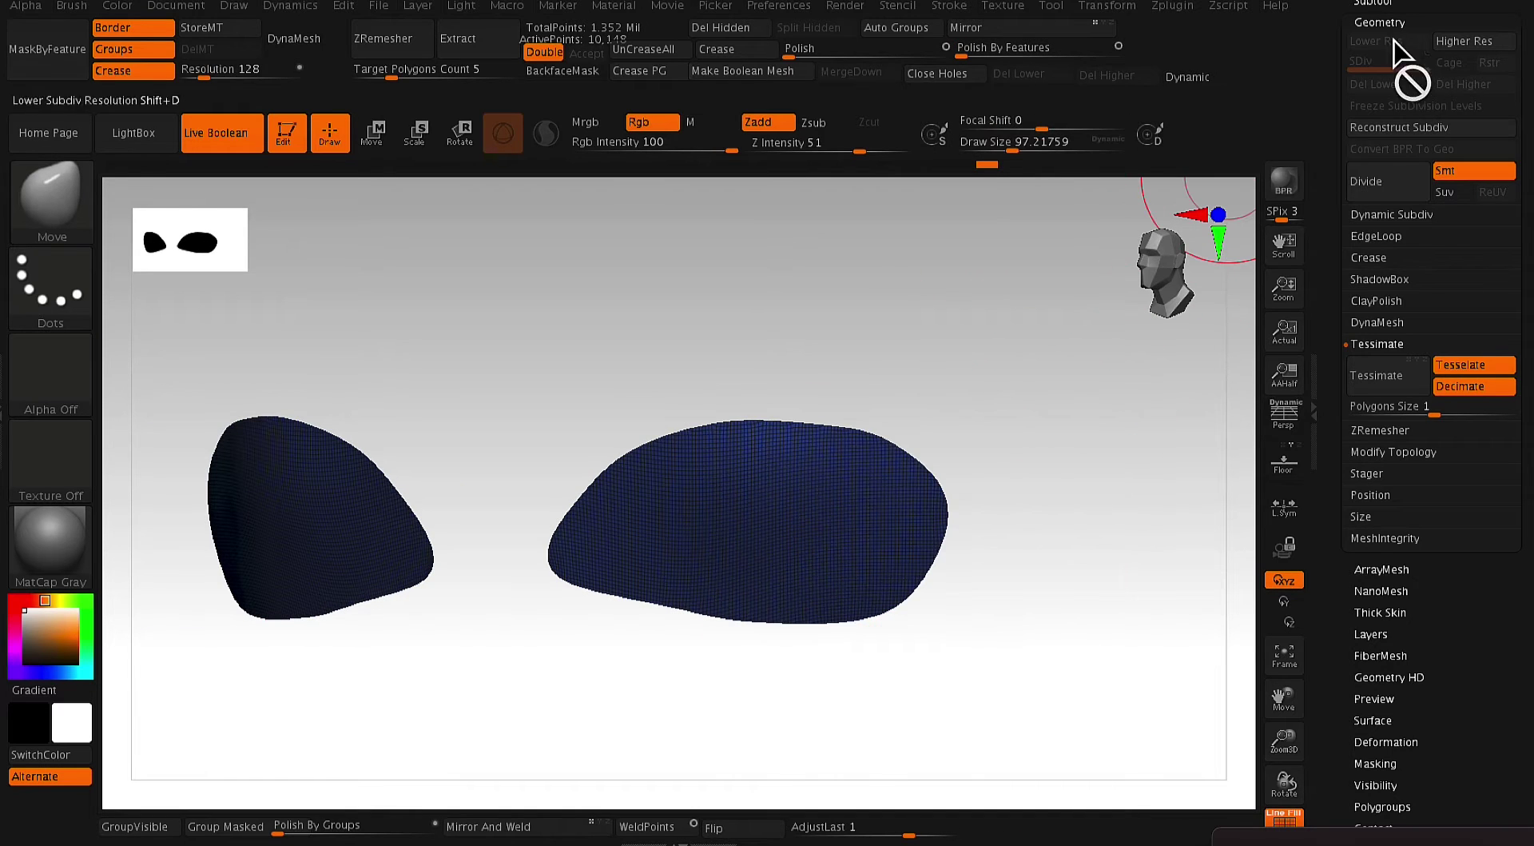
left_click(1384, 4)
left_click(1506, 104)
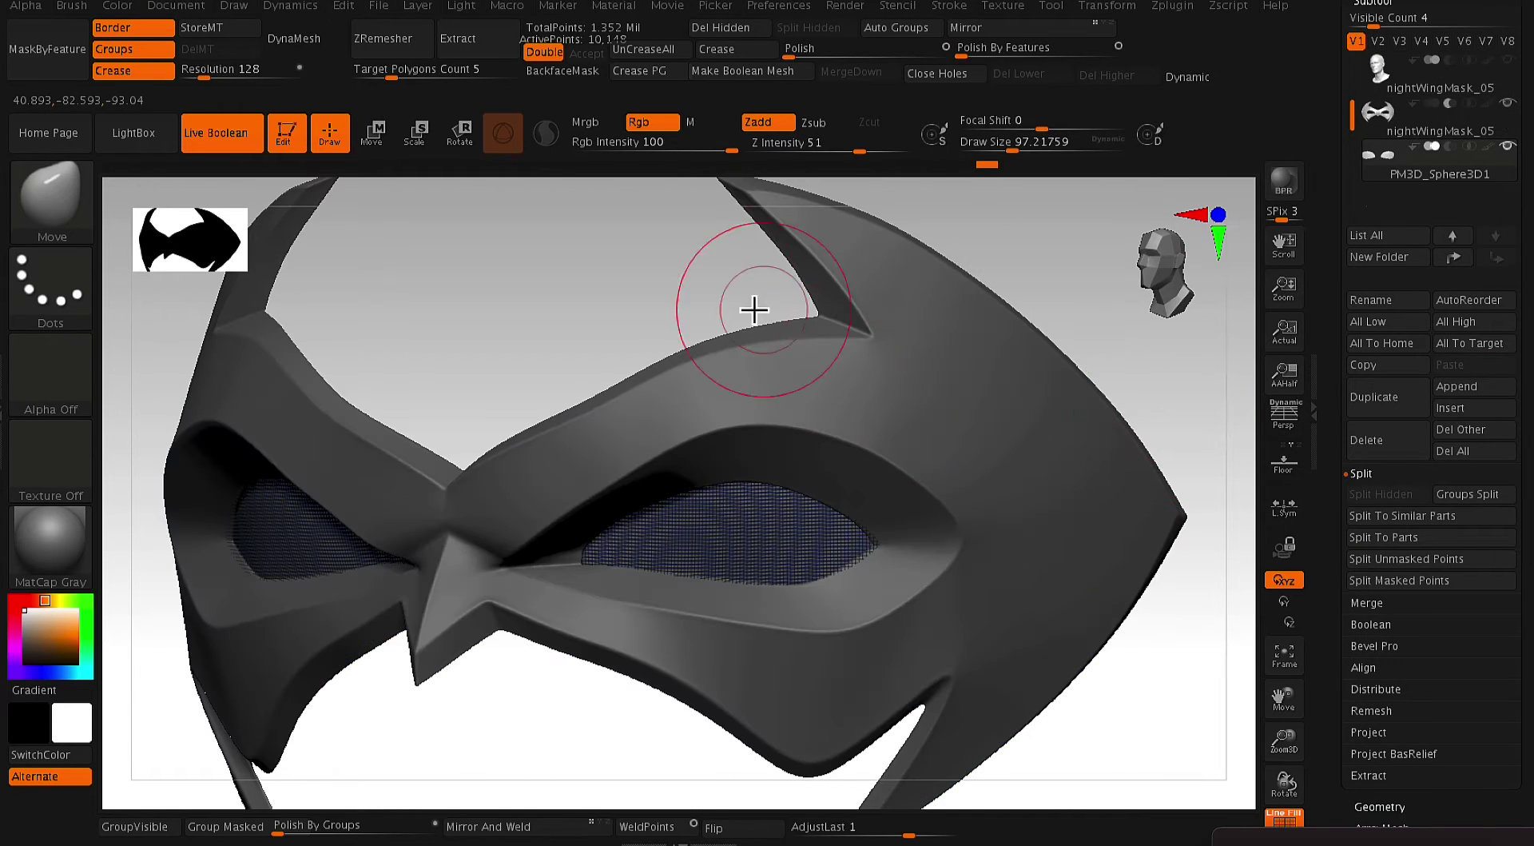
mouse_move(722, 298)
left_mouse_down()
mouse_move(518, 326)
mouse_move(616, 325)
mouse_move(680, 304)
left_mouse_up()
mouse_move(1240, 380)
left_mouse_down()
mouse_move(1178, 407)
mouse_move(1164, 333)
mouse_move(1103, 357)
mouse_move(1114, 418)
mouse_move(1141, 442)
mouse_move(1211, 425)
left_mouse_up()
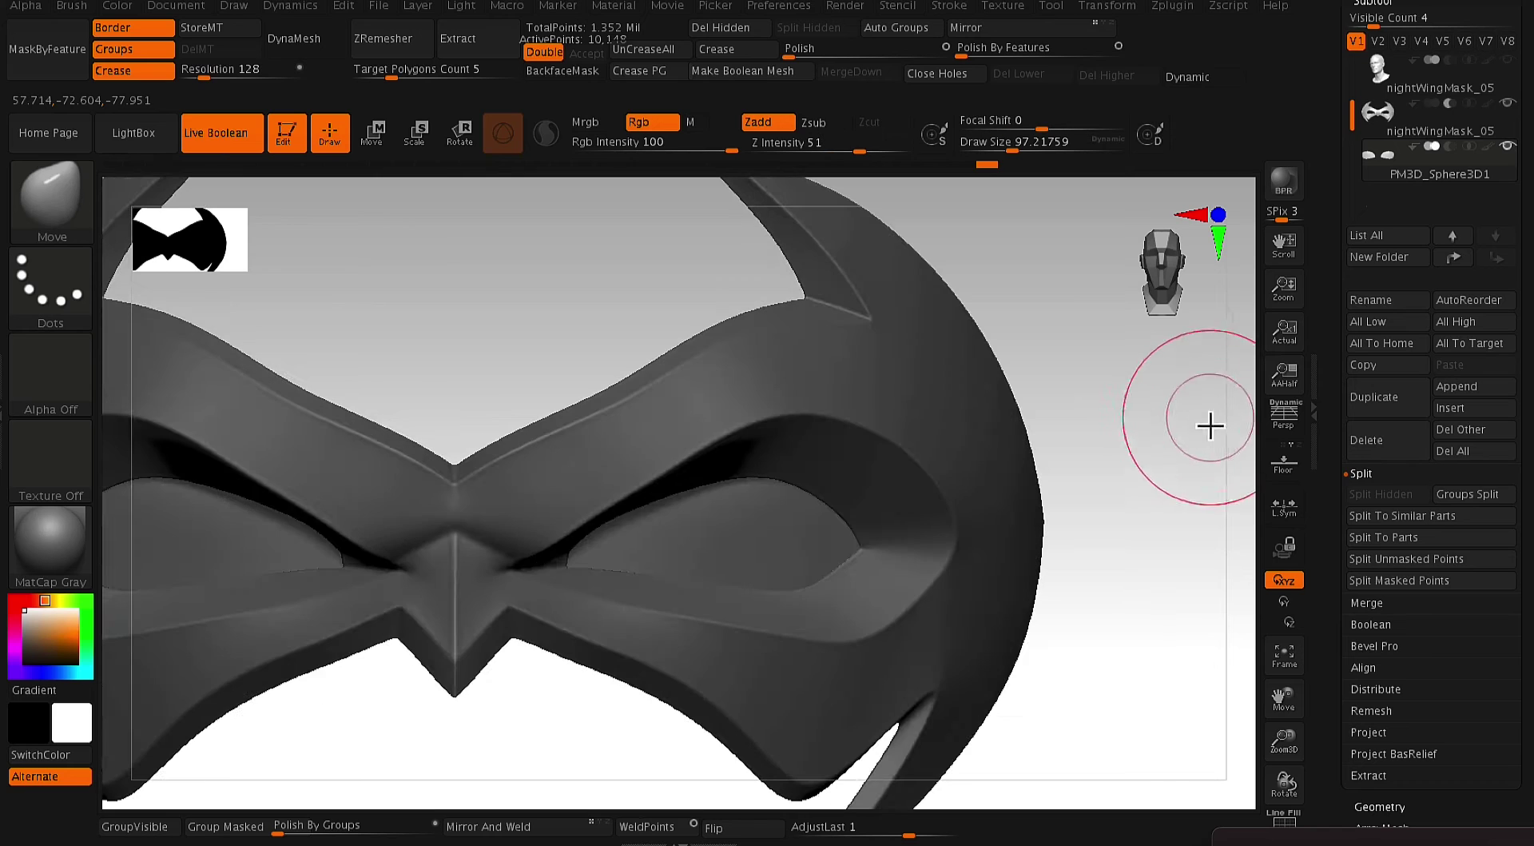
- Hide the mask subtool and ZRemesh the eye pieces with a target polygon count of 5, displaying the polyframe
left_click(1507, 102)
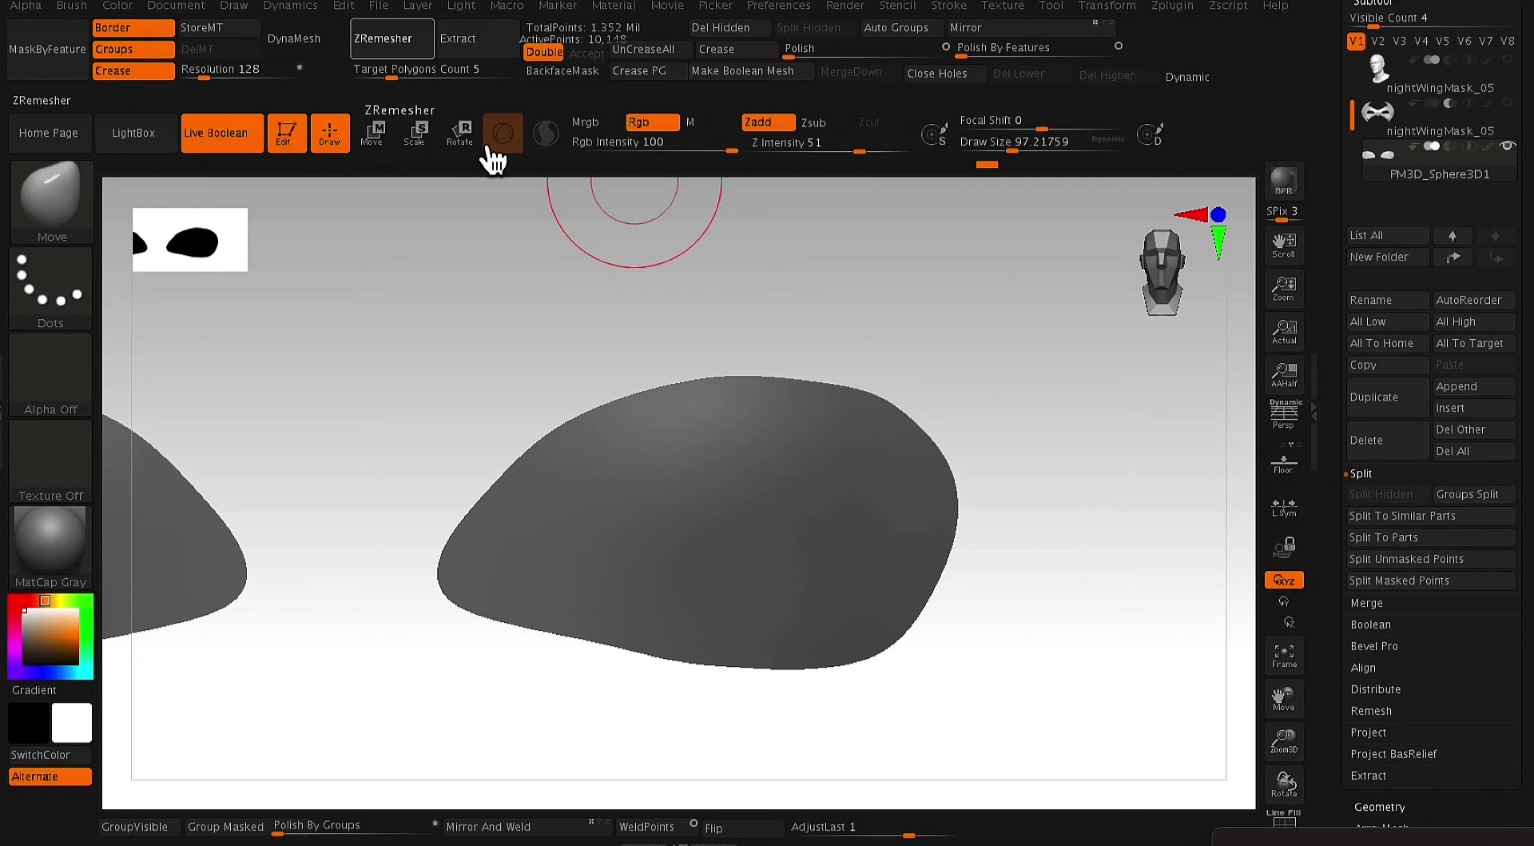
key("shift+f")
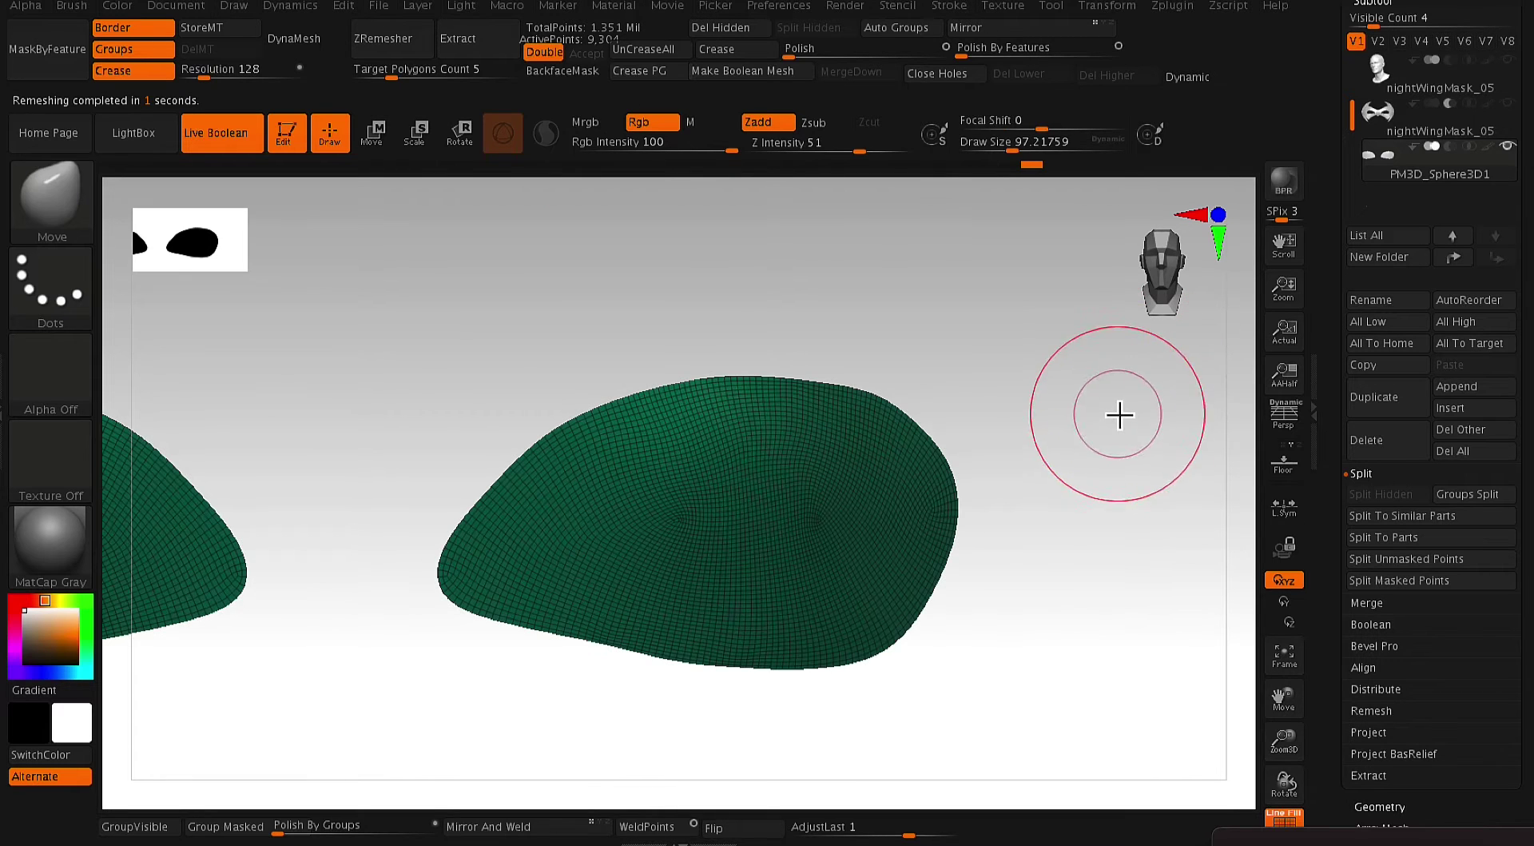
- Undo the recent remeshing of the eye pieces, restore it, and inspect their polyframe
key("ctrl+z")
key("ctrl+z")
key("ctrl+z")
key("ctrl+z")
key("shift+f")
key("shift+f")
key("ctrl+shift+z")
key("shift+f")
key("shift+f")
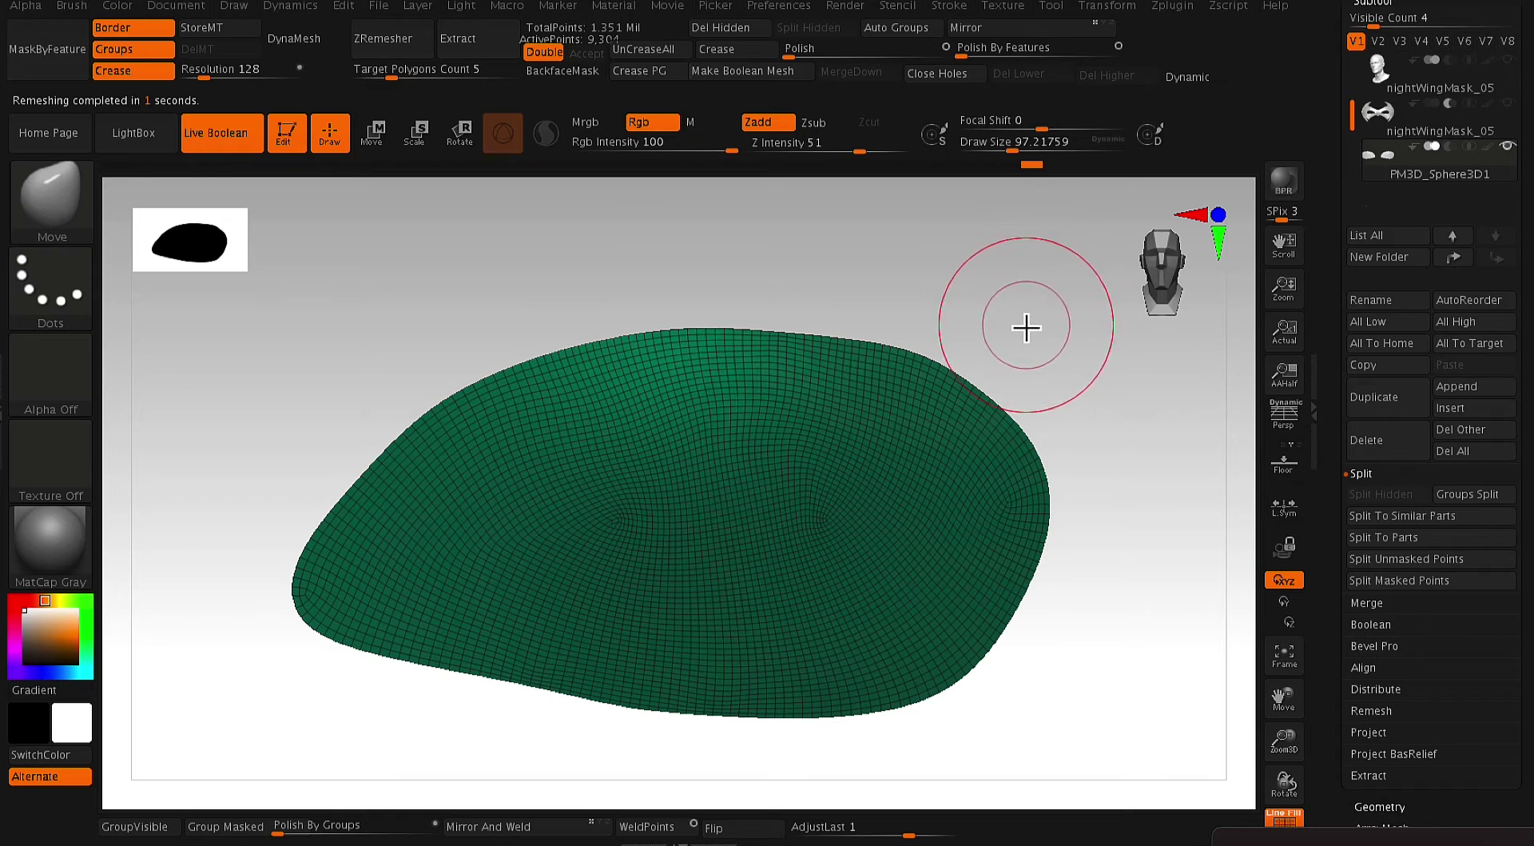
- Show the mask subtool, hide the polyframe, and enlarge the Move brush to a draw size of about 311 at the eye opening
left_click(1507, 104)
key("shift+f")
mouse_move(1169, 211)
left_mouse_down()
mouse_move(1147, 203)
mouse_move(1176, 151)
mouse_move(1141, 93)
mouse_move(1090, 264)
mouse_move(1041, 249)
left_mouse_up()
key("space")
left_click_drag(991, 331, 1010, 333)
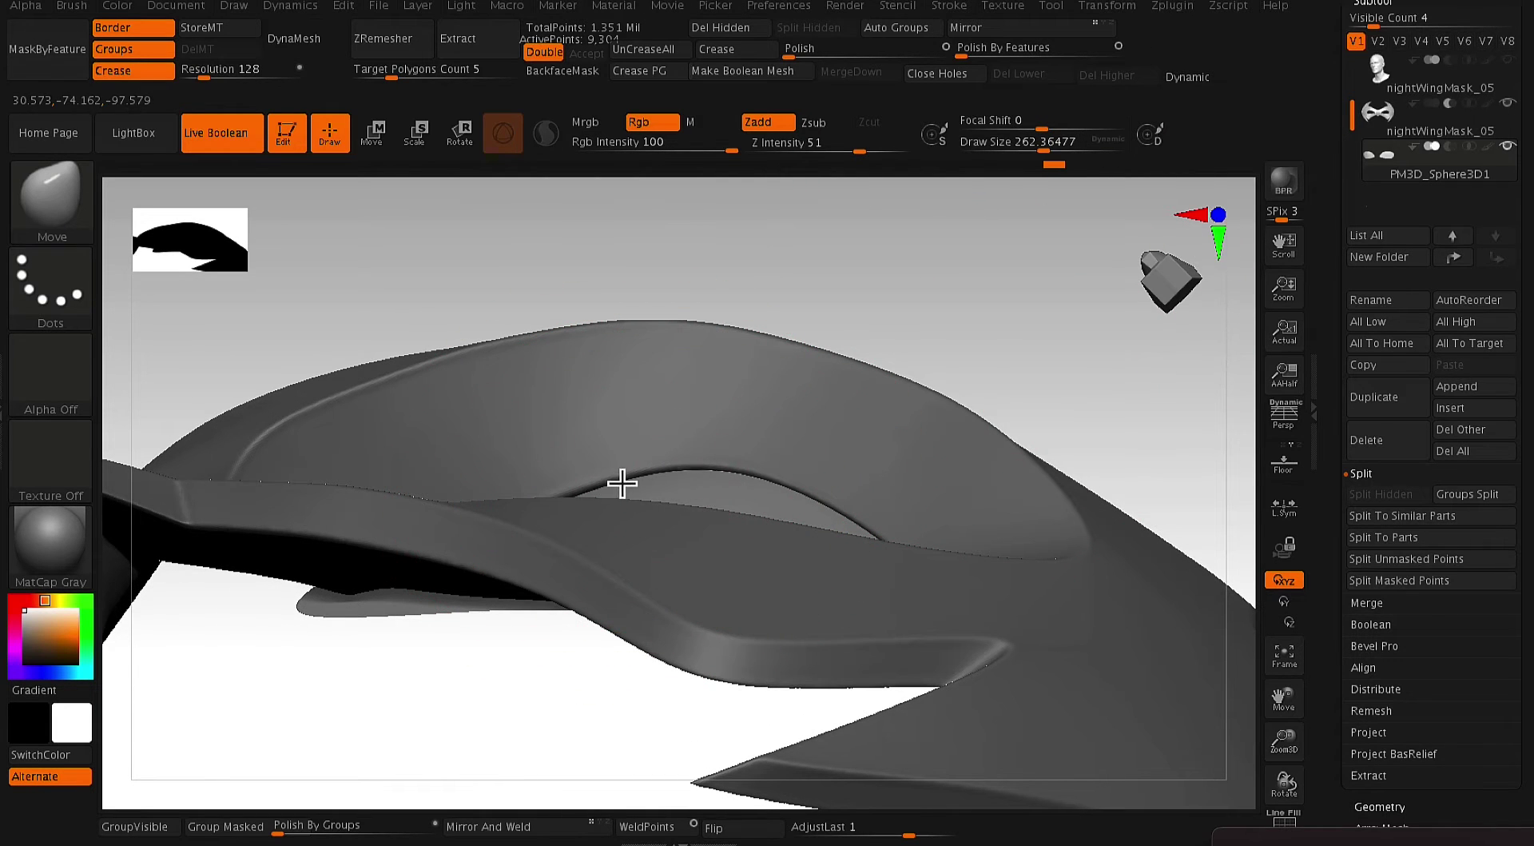
key("space")
left_click_drag(709, 438, 726, 438)
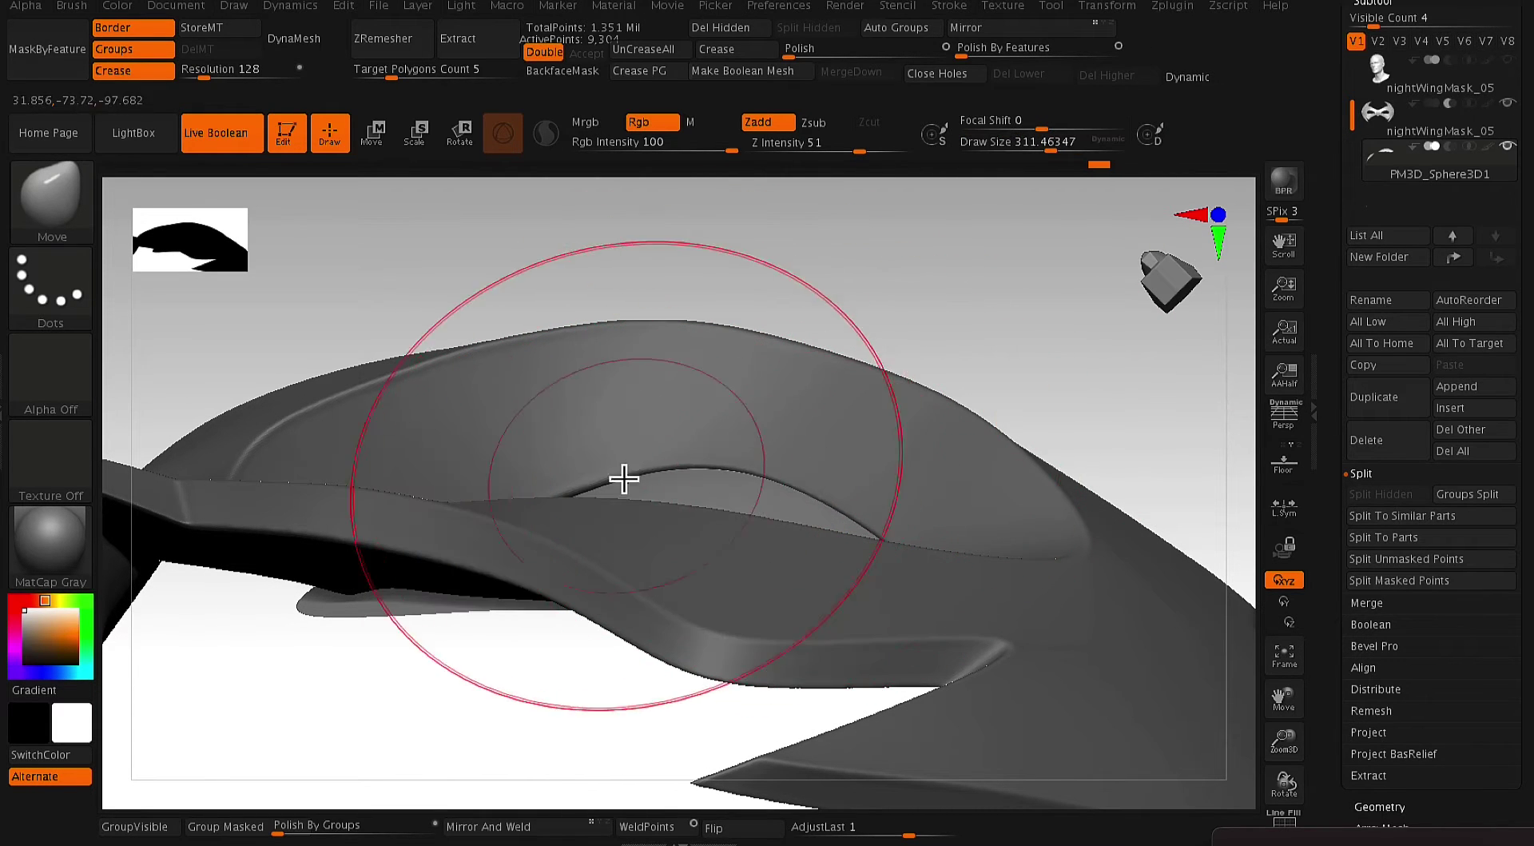
- Adjust the eye piece's fit inside the eye opening using the Move brush with Focal Shift 2 and draw size about 384
left_click_drag(712, 313, 510, 548)
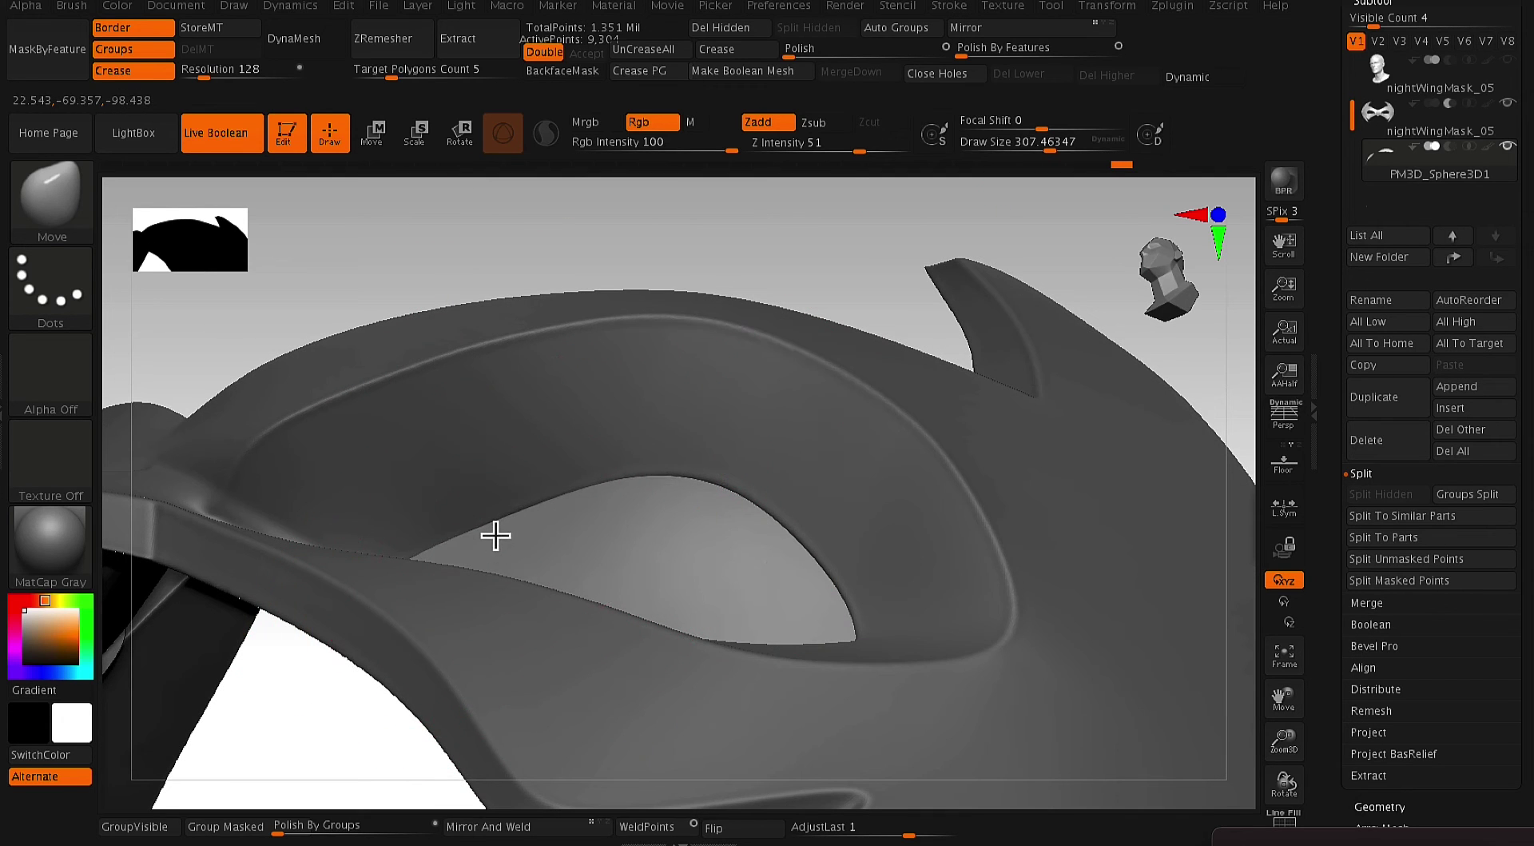
mouse_move(808, 281)
left_mouse_down()
mouse_move(829, 489)
mouse_move(791, 483)
mouse_move(637, 592)
left_mouse_up()
key("space")
left_click_drag(591, 530, 589, 534)
key("space")
left_click(576, 554)
mouse_move(601, 610)
left_mouse_down()
mouse_move(325, 620)
mouse_move(702, 596)
mouse_move(601, 631)
left_mouse_up()
- Reselect the eye pieces as the active subtool and check their fit around the mask, reducing the draw size to about 256
right_click_drag(566, 593, 991, 276)
left_click(1380, 119)
right_click_drag(1143, 607, 1061, 569)
left_click(723, 572, "alt")
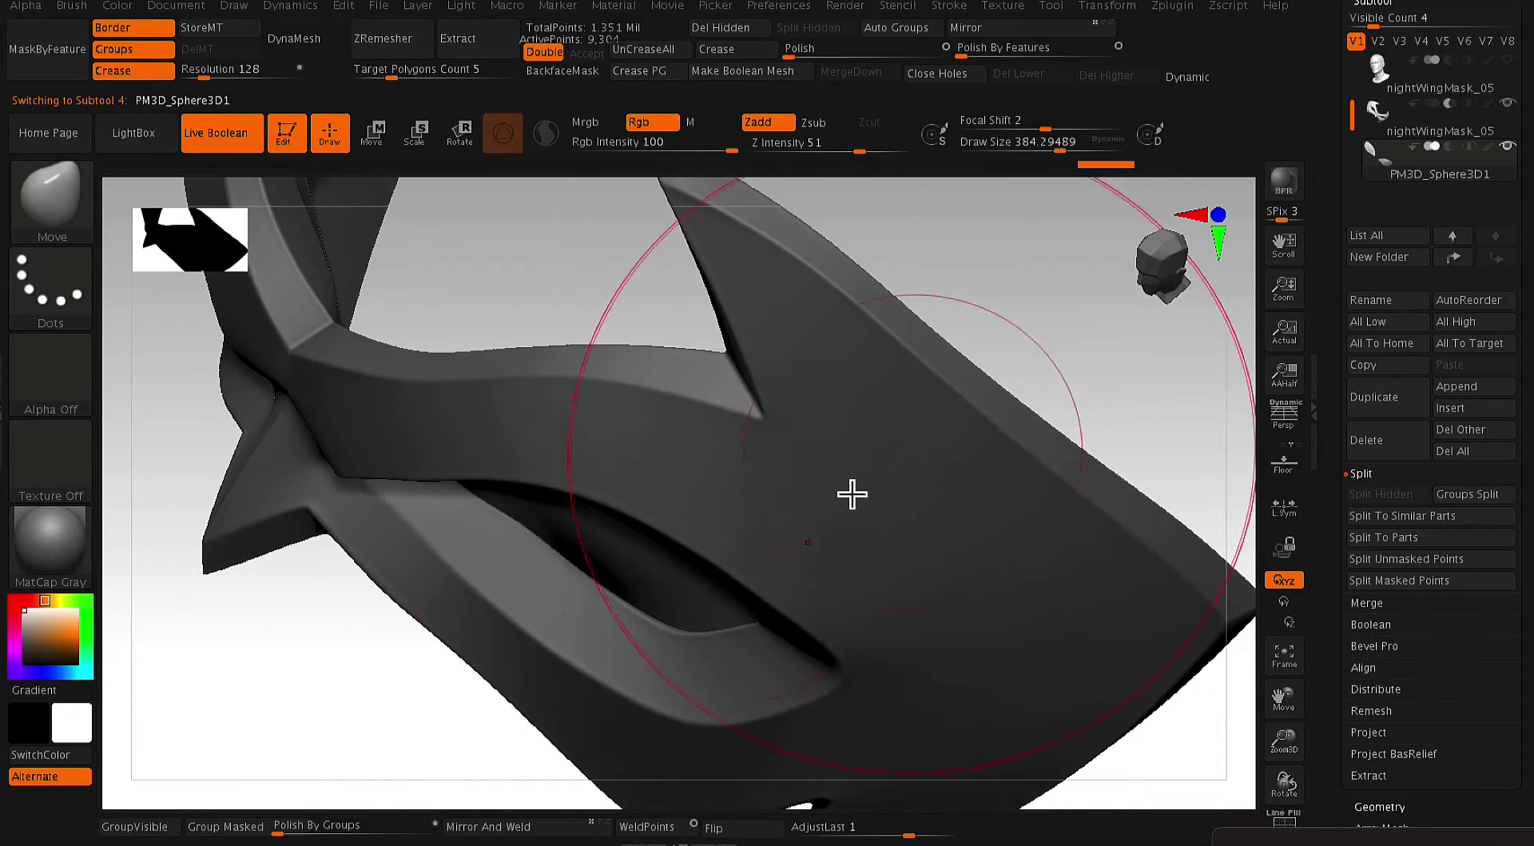
right_click_drag(381, 761, 726, 576)
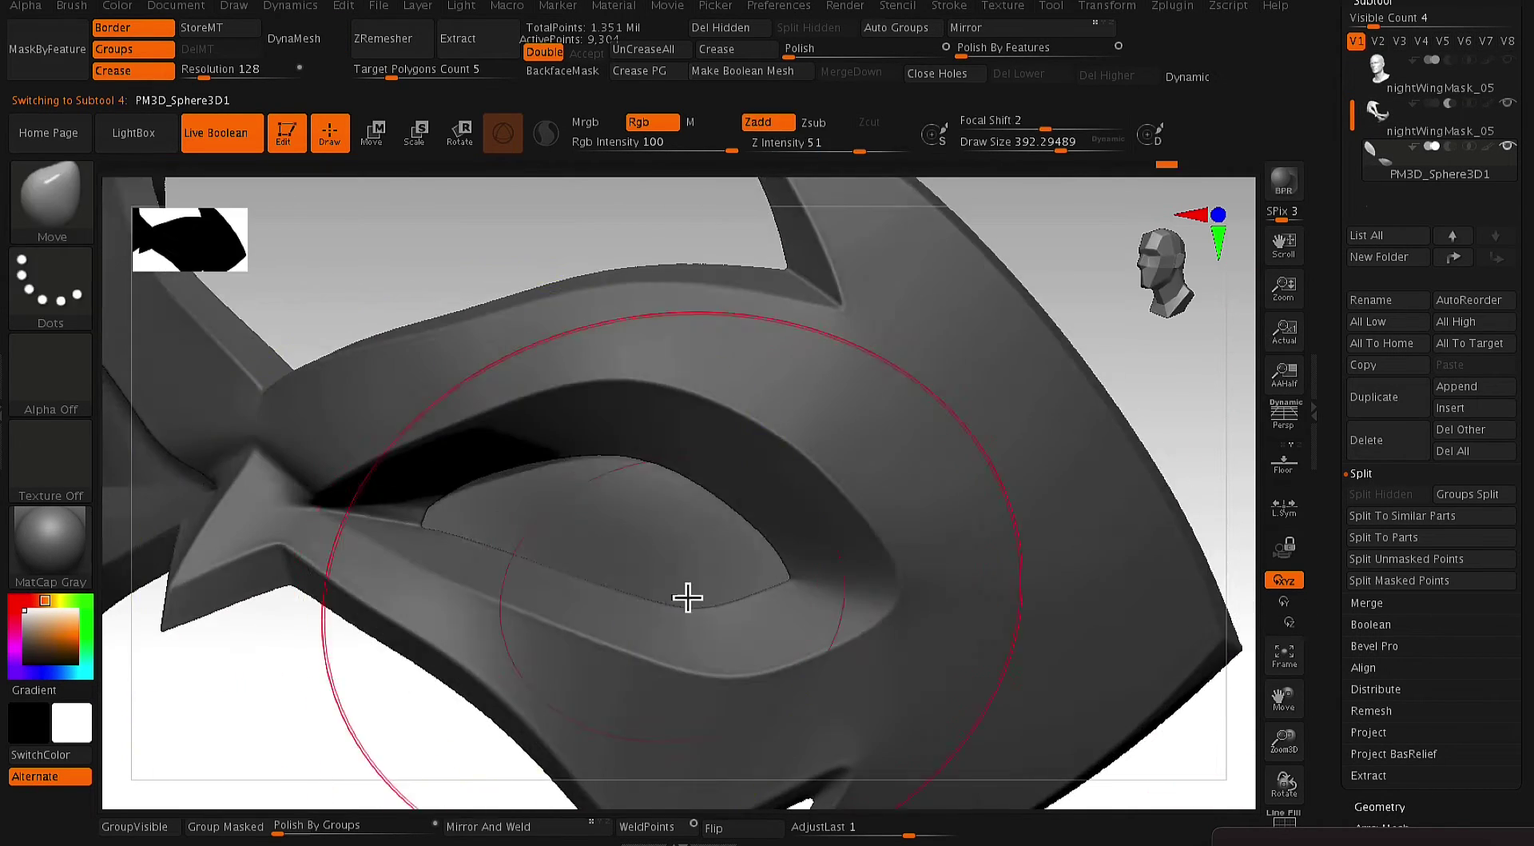
mouse_move(1111, 704)
right_mouse_down()
mouse_move(1212, 507)
mouse_move(1234, 520)
right_mouse_up()
key("space")
left_click_drag(807, 543, 779, 543)
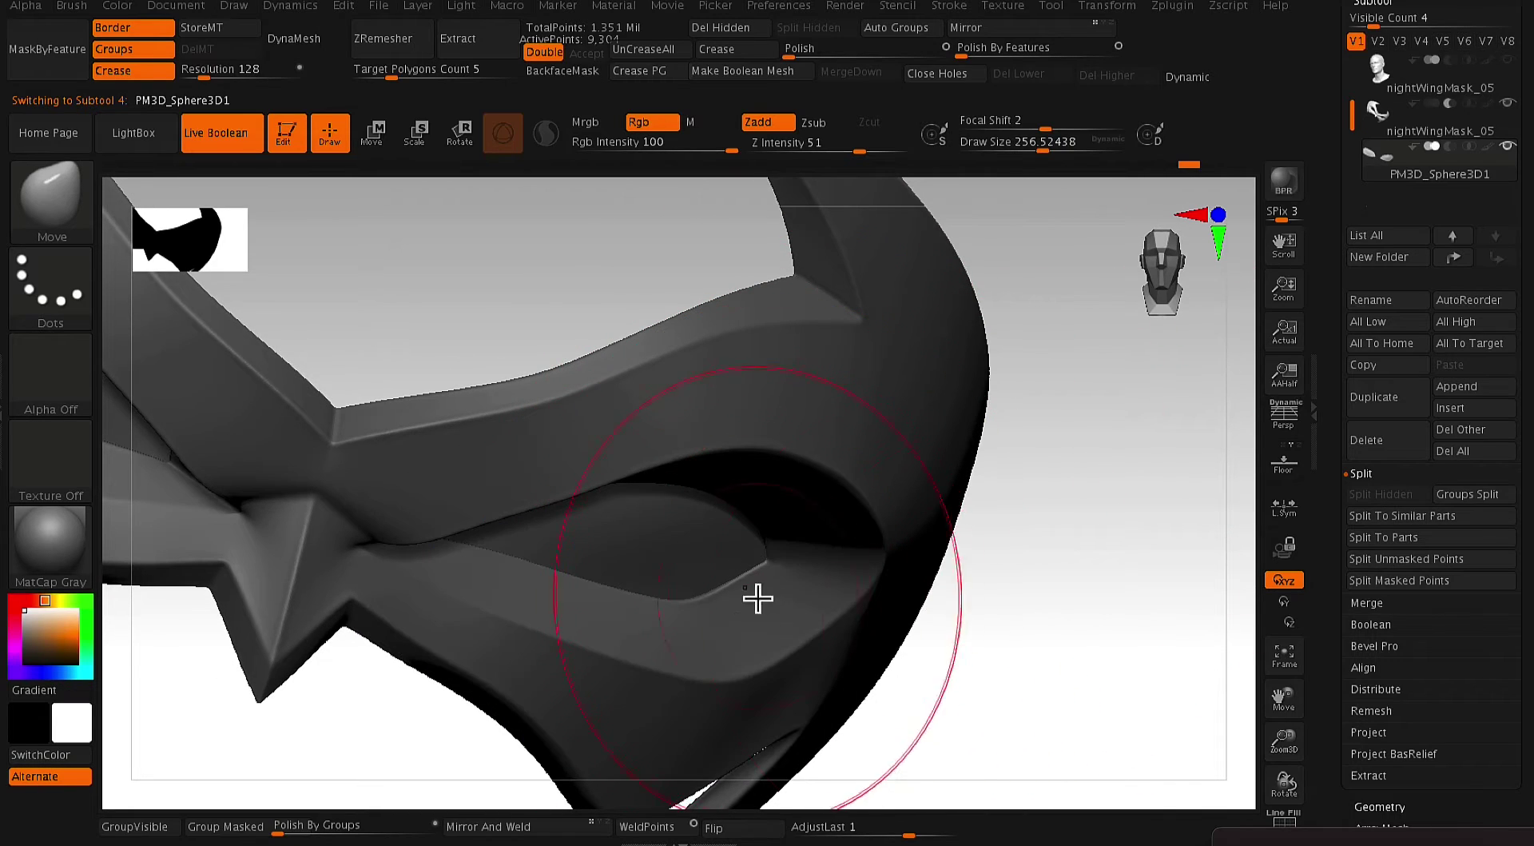
mouse_move(825, 587)
right_mouse_down()
mouse_move(925, 609)
mouse_move(946, 497)
mouse_move(993, 537)
mouse_move(1149, 464)
mouse_move(1140, 482)
right_mouse_up()
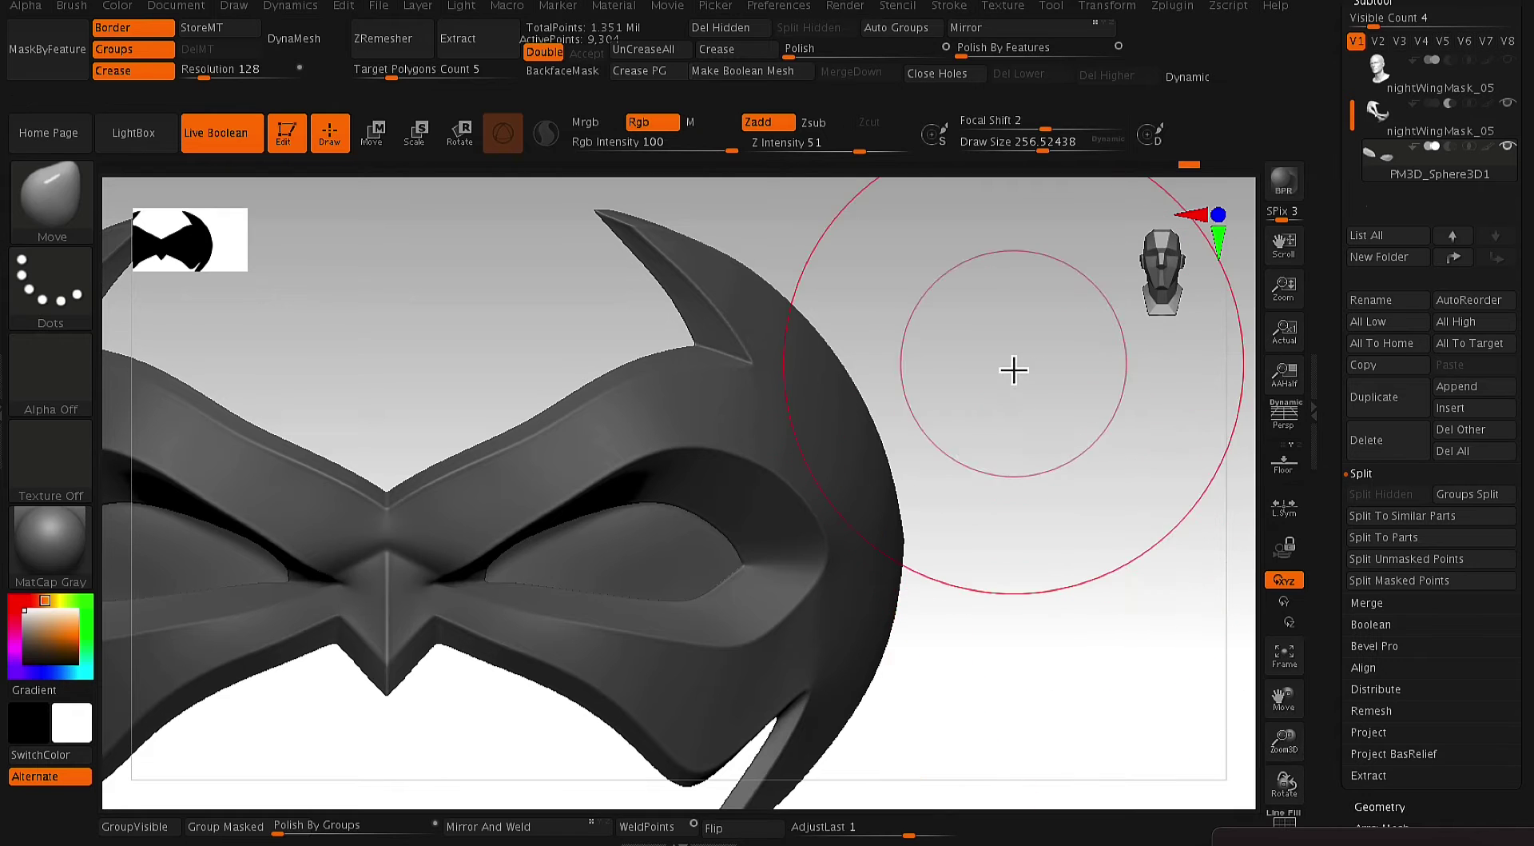
- Hide the mask subtool and display the polyframe of the eye pieces
left_click_drag(1124, 479, 1100, 543)
key("shift+f")
left_click(1508, 103)
key("shift+f")
left_click_drag(1075, 593, 1096, 569, "alt")
key("shift+f")
key("shift+f")
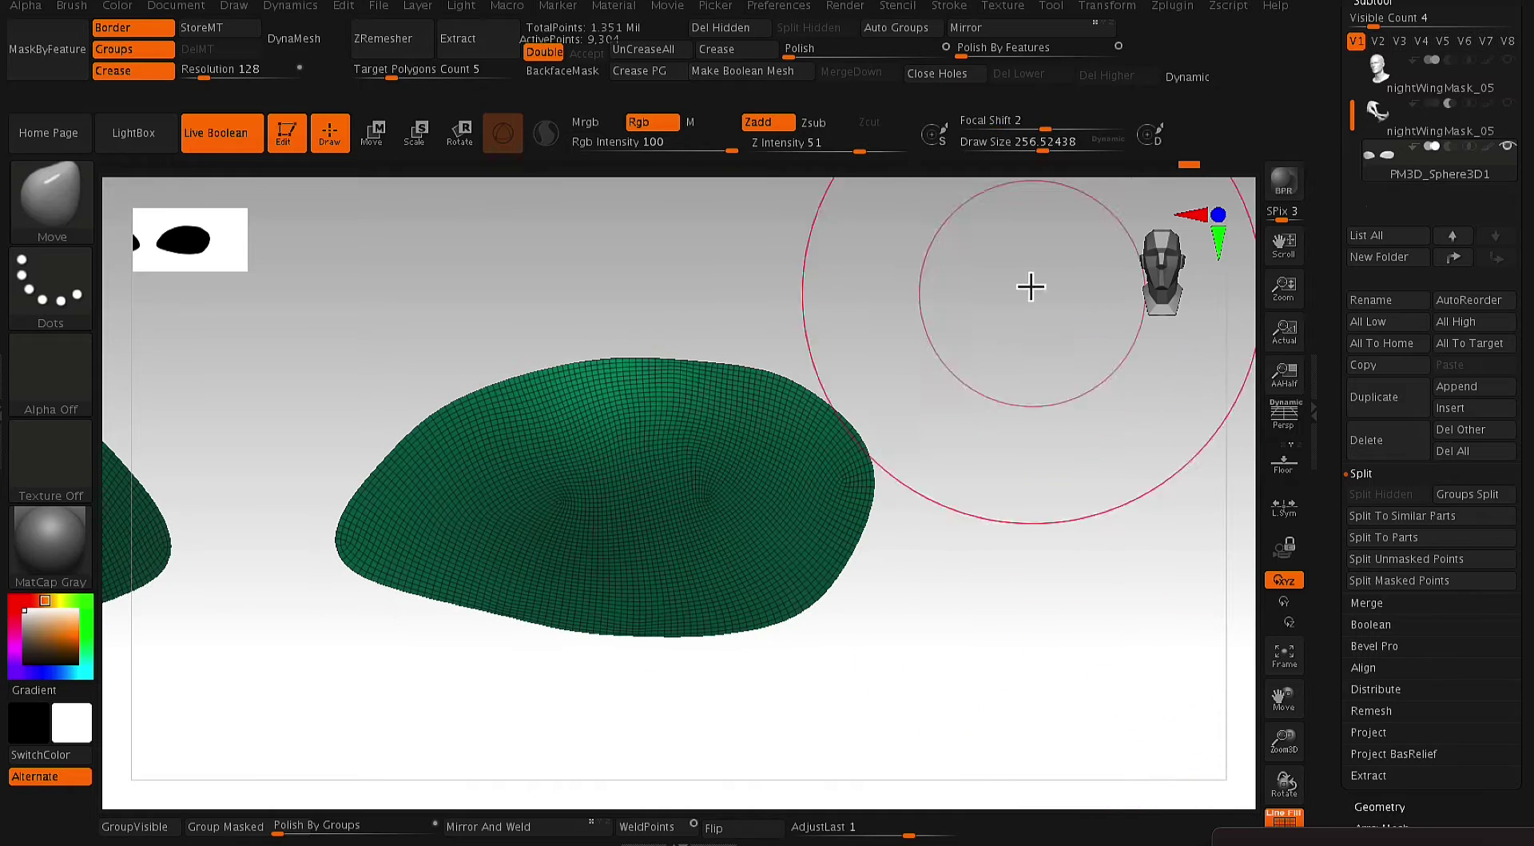
- Smooth the eye pieces with Polish By Features, ZRemesh them again, and turn the polyframe off
left_click(972, 56)
mouse_move(1093, 500)
left_mouse_down()
mouse_move(1082, 525)
mouse_move(1052, 501)
left_mouse_up()
key("space")
mouse_move(1063, 505)
left_mouse_down("shift")
mouse_move(1086, 511)
mouse_move(1071, 559)
left_mouse_up("shift")
left_click(394, 44)
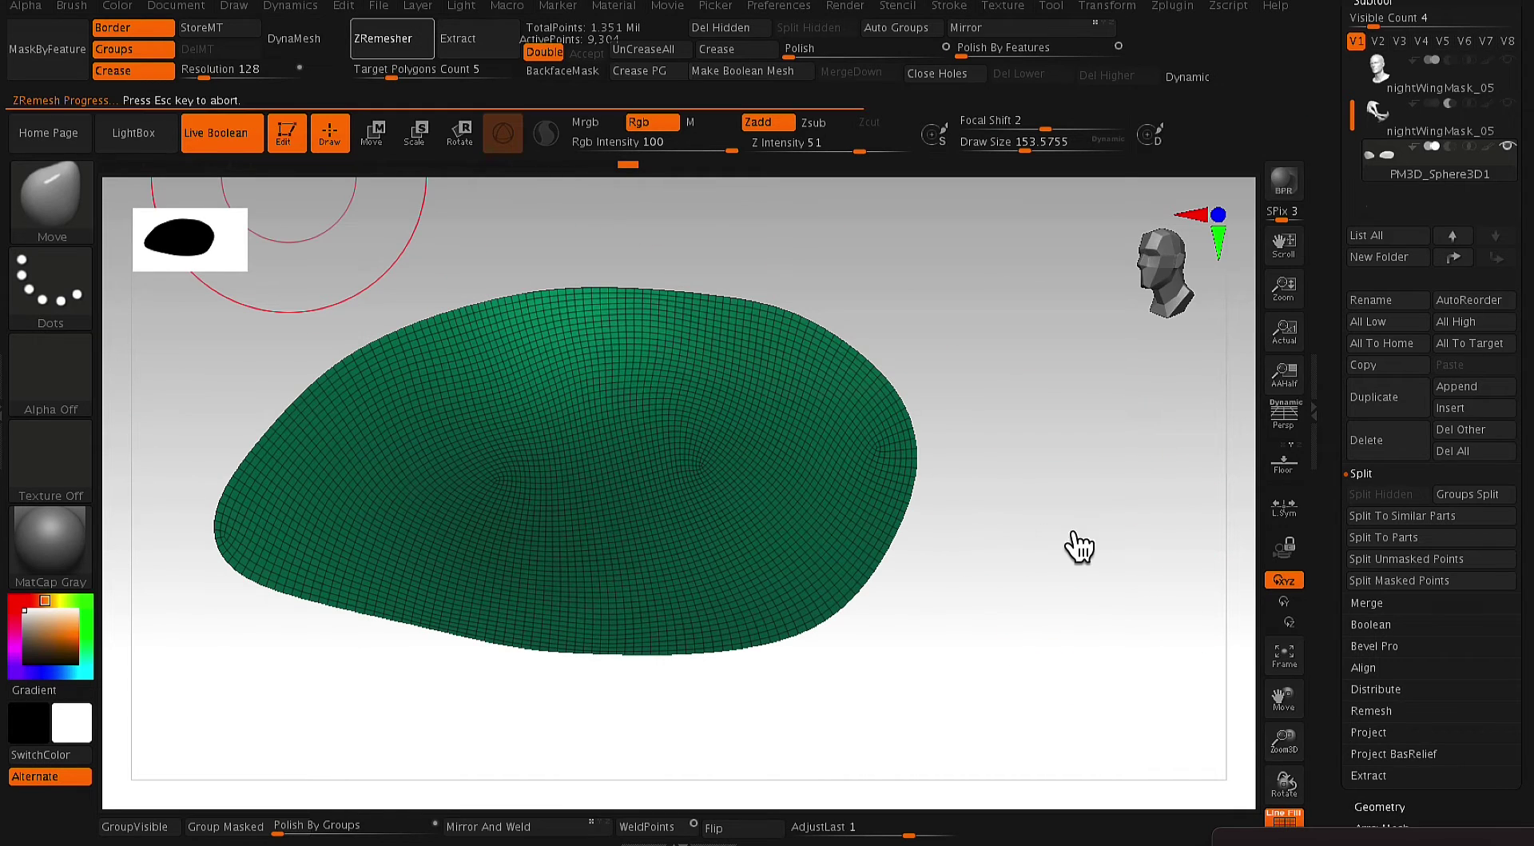
key("shift+f")
key("shift+f")
key("shift+f")
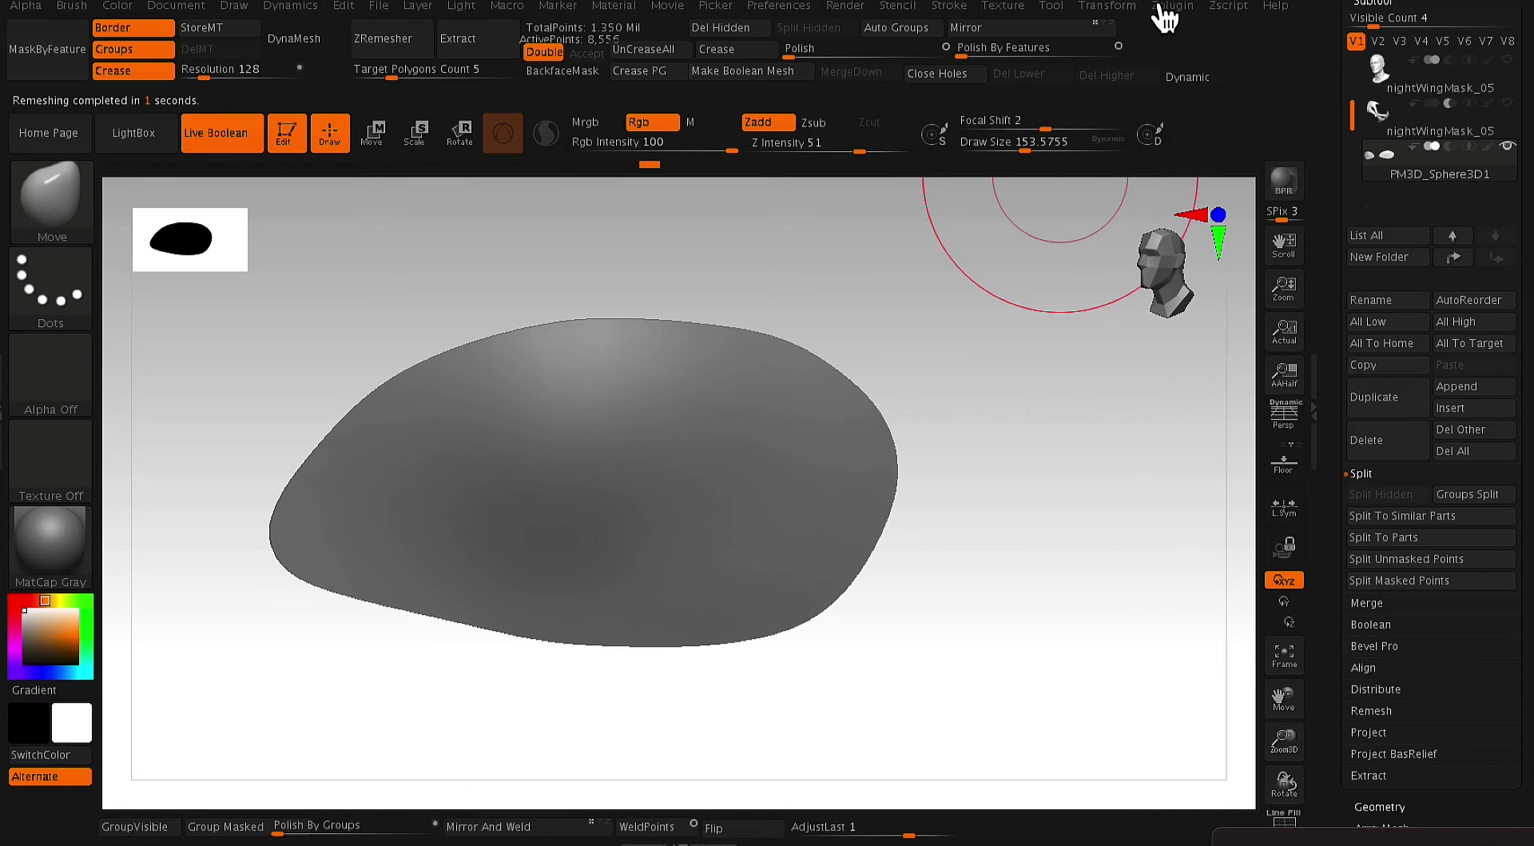
- Show the mask subtool and unwrap the UVs of the eye pieces with UV Master
left_click(1508, 103)
left_click_drag(1221, 391, 1235, 319)
left_click(1154, 15)
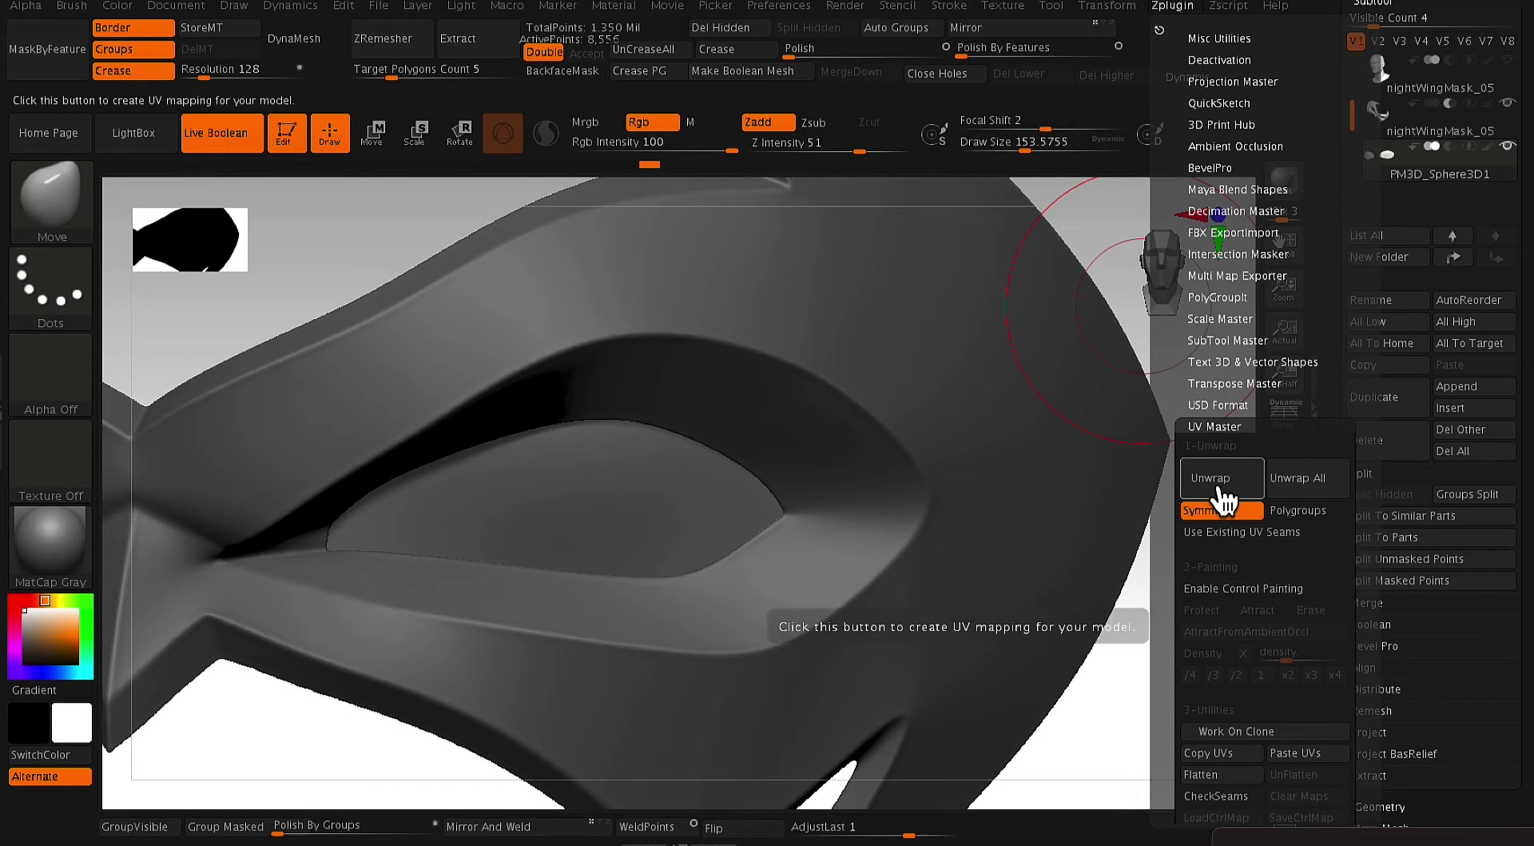
left_click(1223, 480)
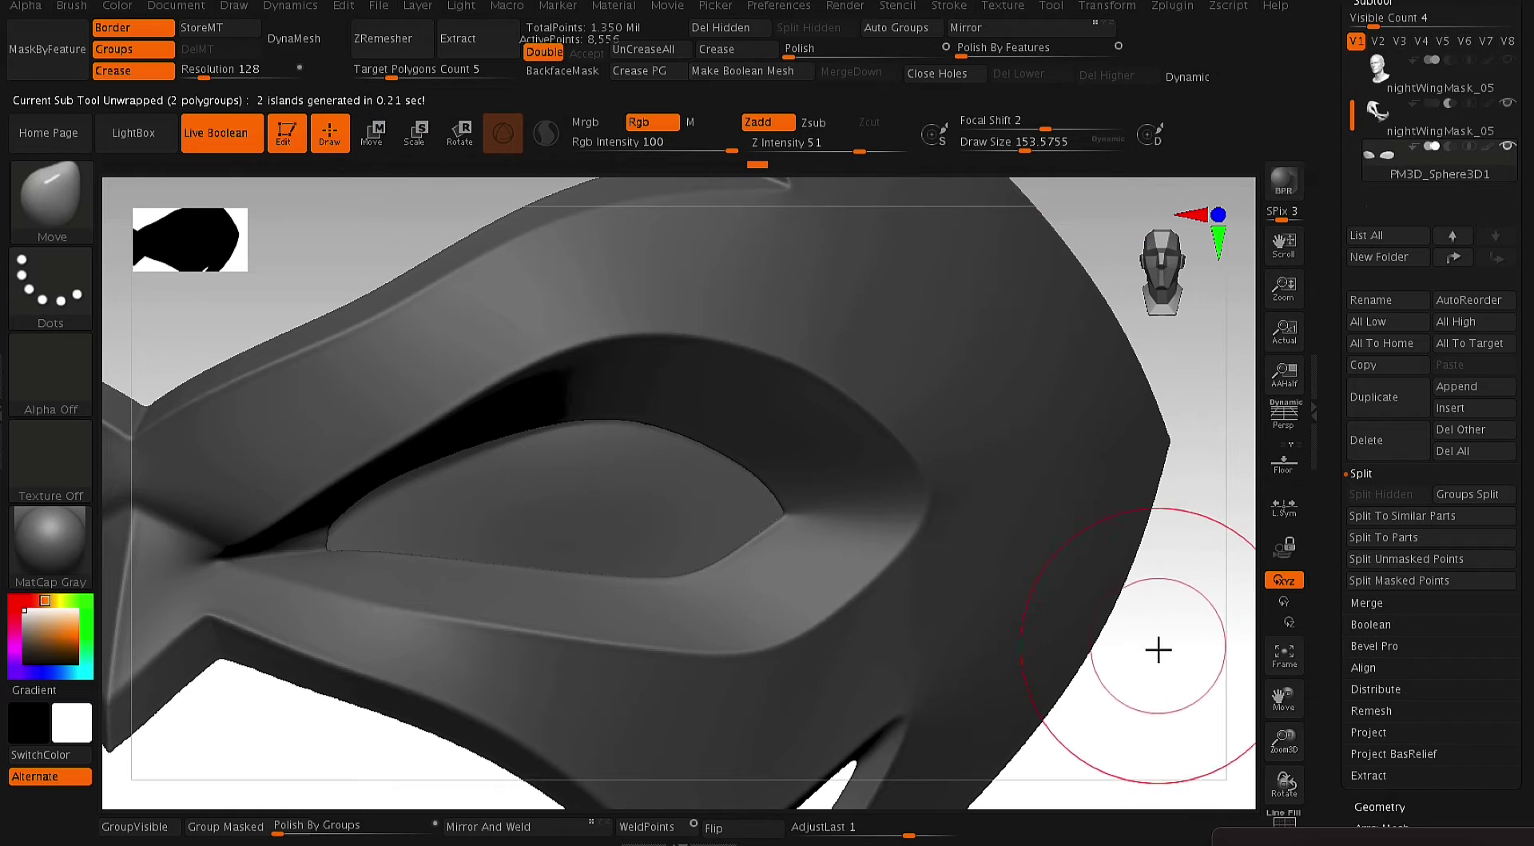
left_click_drag(1162, 647, 1169, 601)
- Open NoiseMaker to add surface noise to the eye pieces
left_click_drag(1518, 533, 1520, 410)
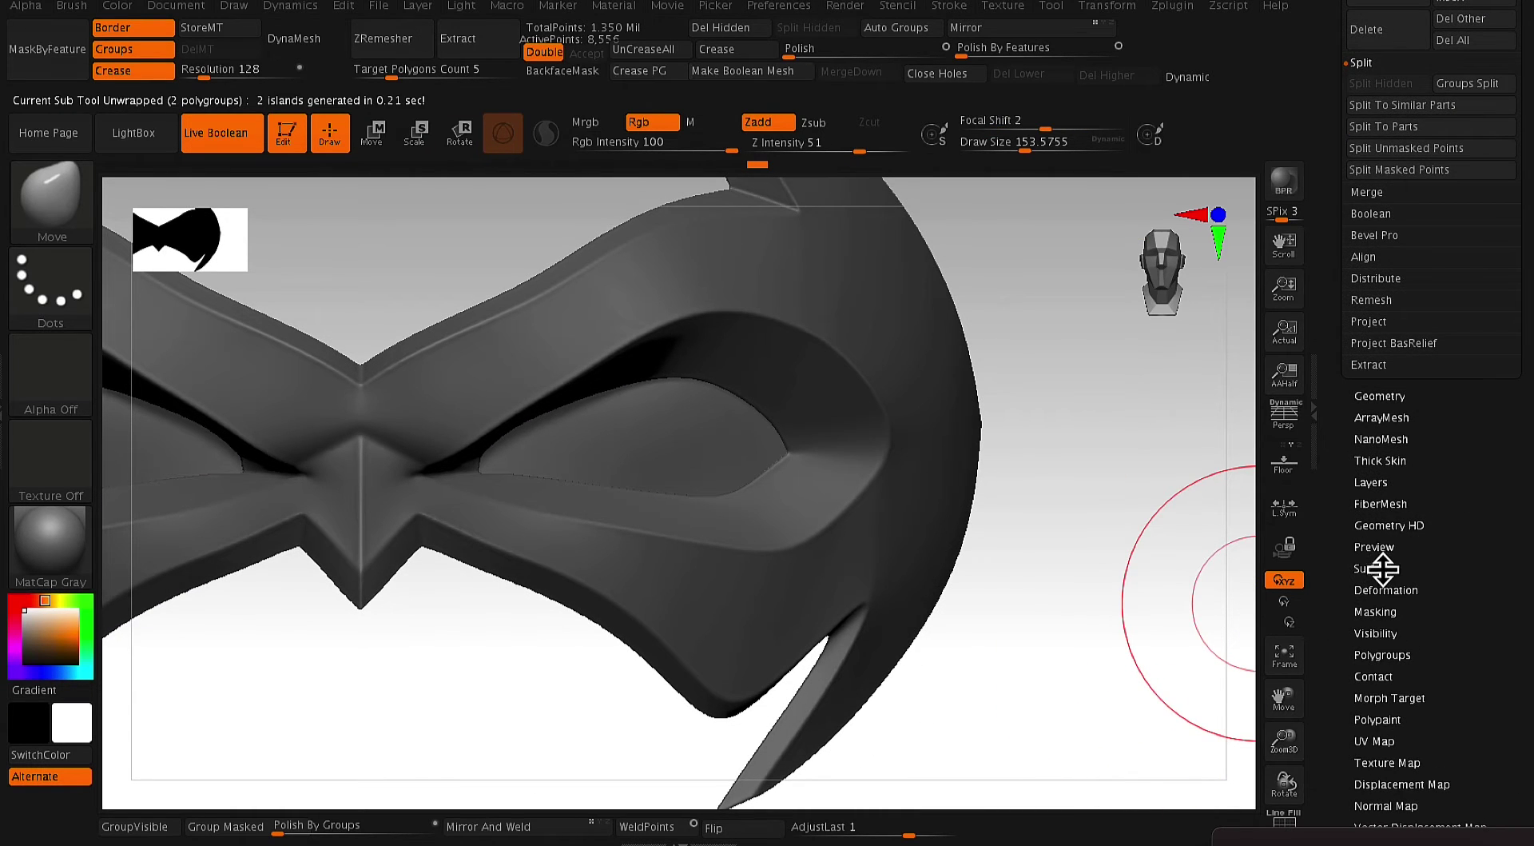
left_click(1384, 571)
left_click(1365, 197)
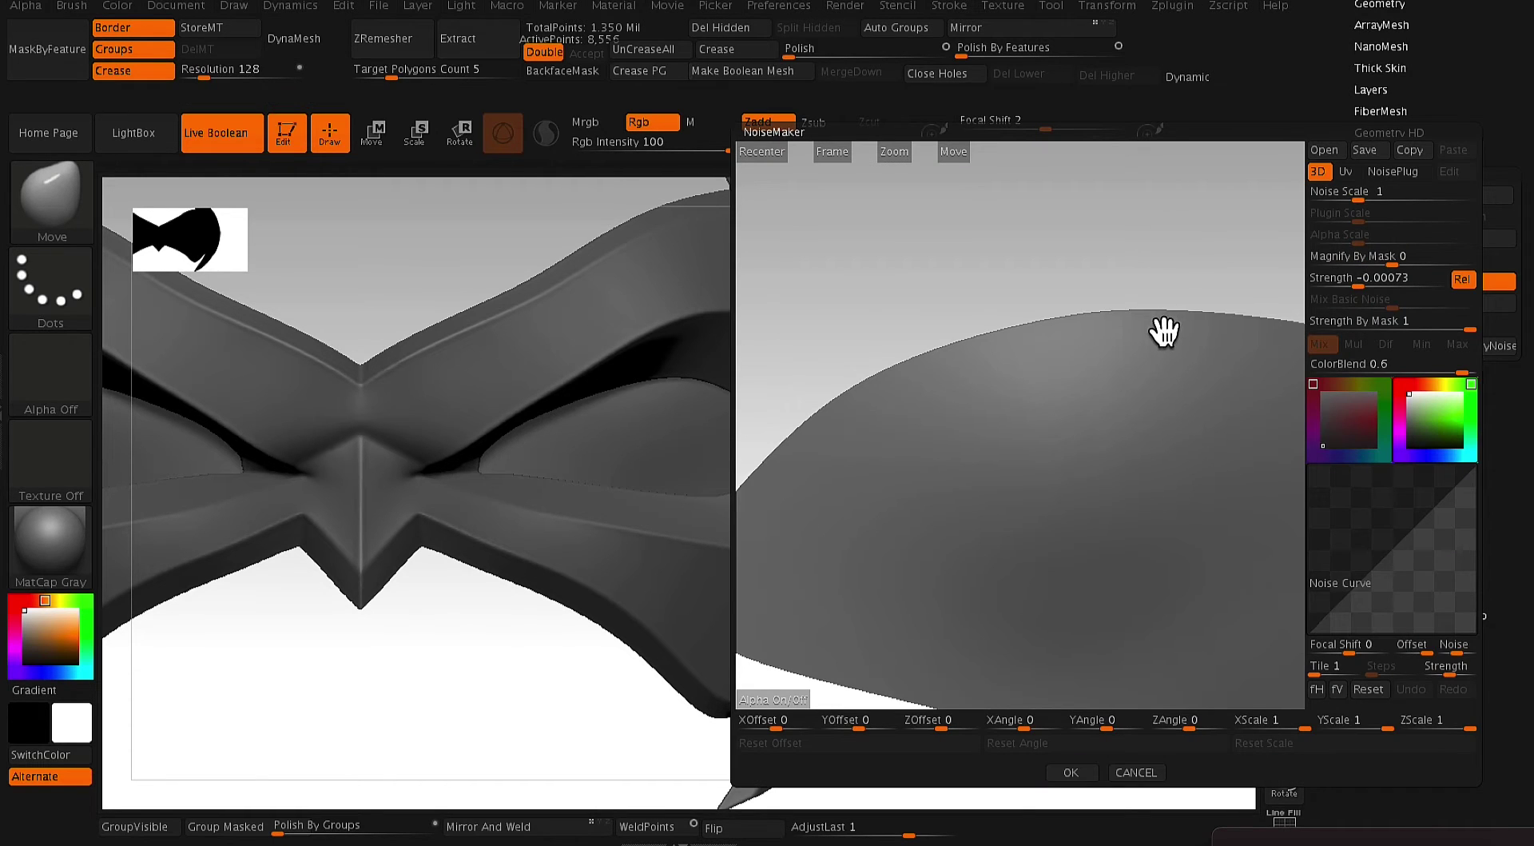
- Preview the height images in the png folder and load 97_hex_grid_height.psd as the noise alpha
left_click(773, 699)
scroll(623, 359, "down", 15)
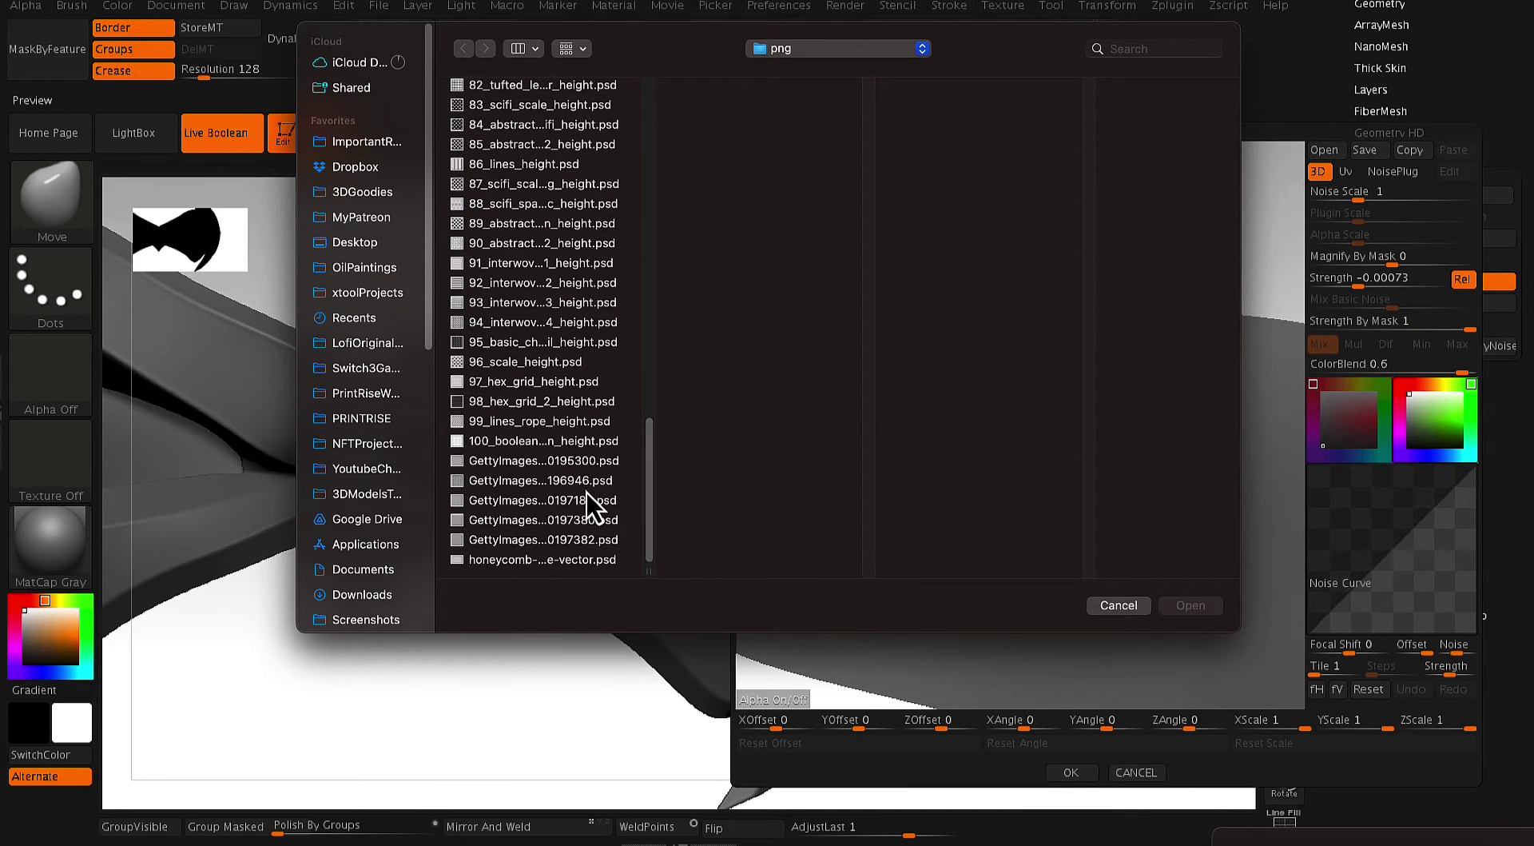
left_click(606, 480)
key("Up")
key("Up")
key("Up")
key("Up")
key("Up")
key("Up")
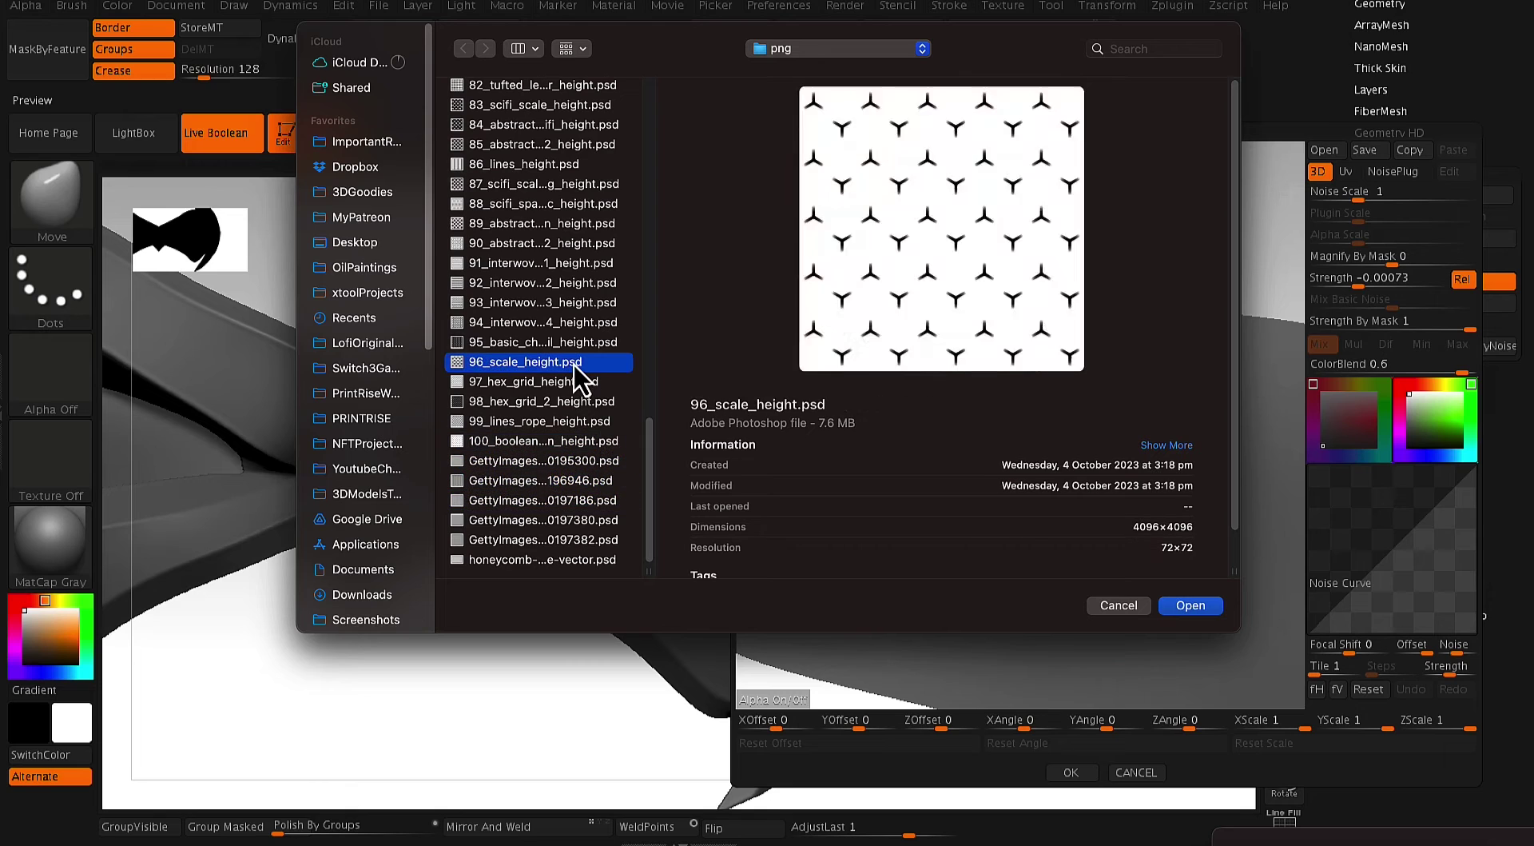
key("Down")
key("Down")
key("Down")
key("Down")
key("Up")
key("Up")
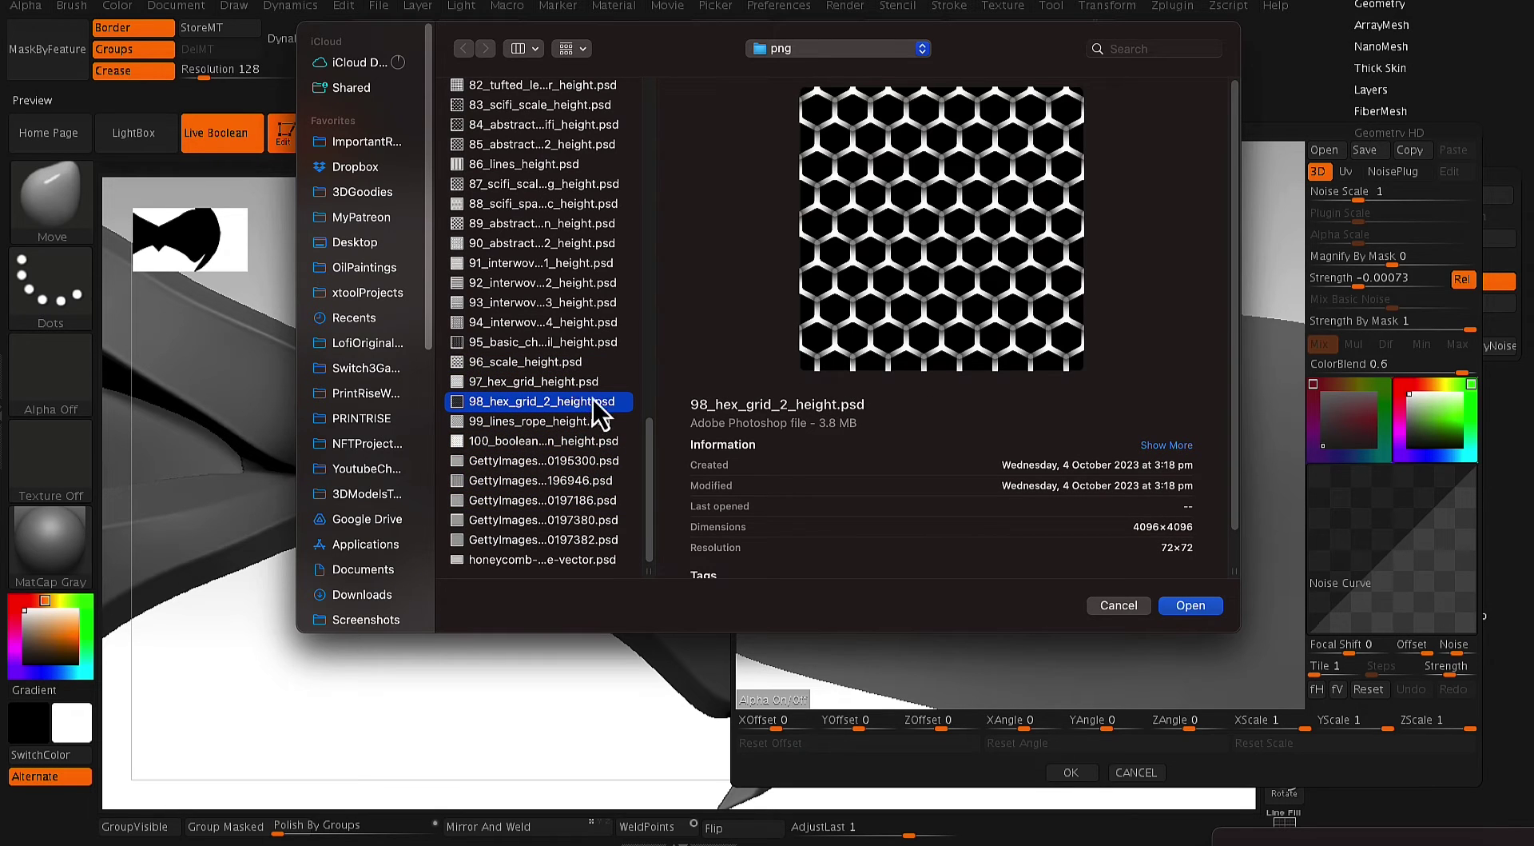
key("Up")
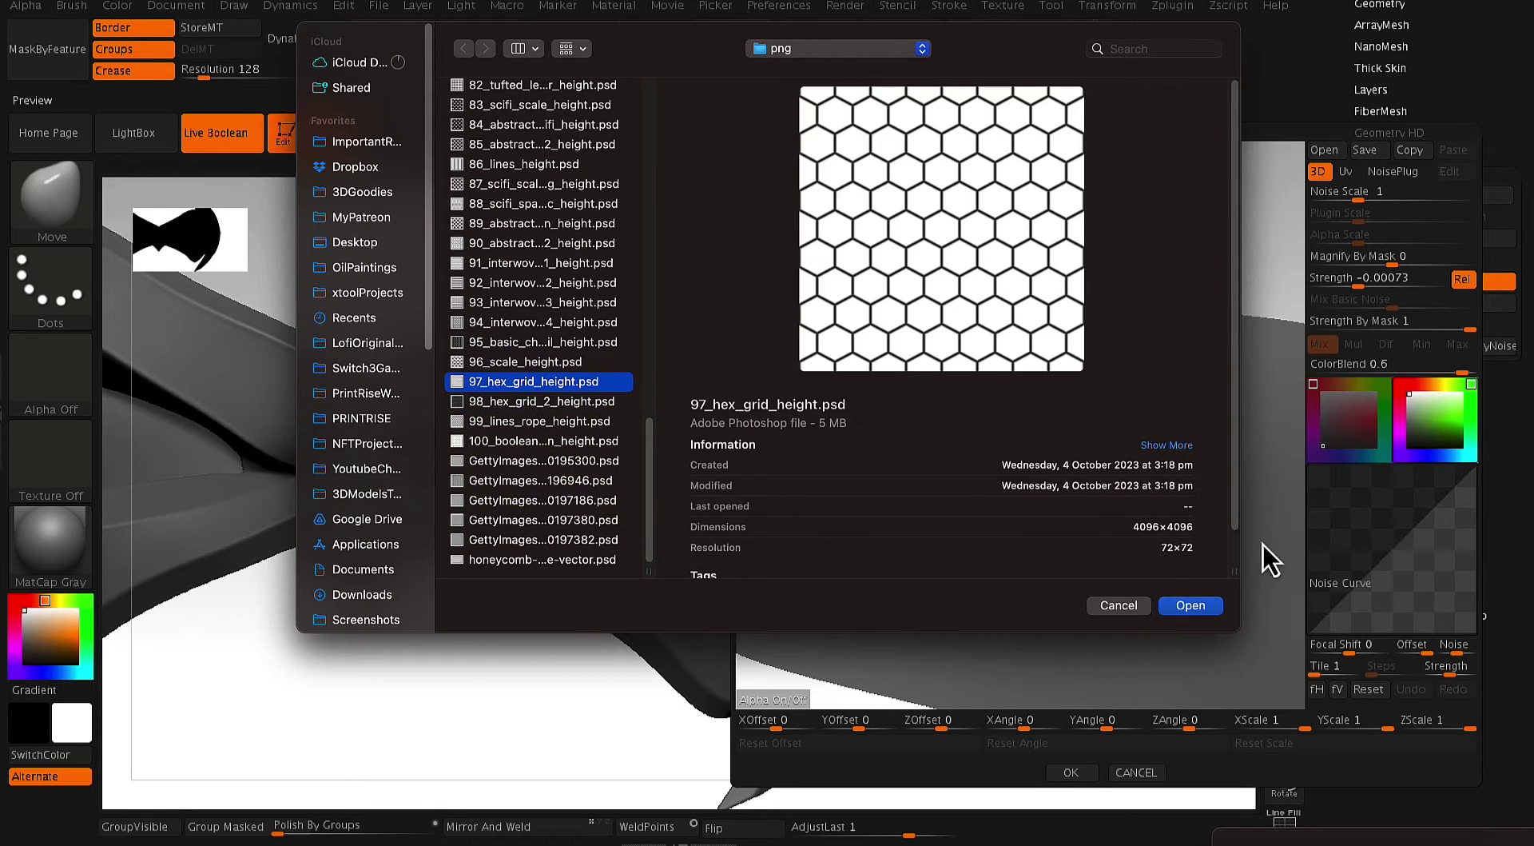
left_click(1190, 606)
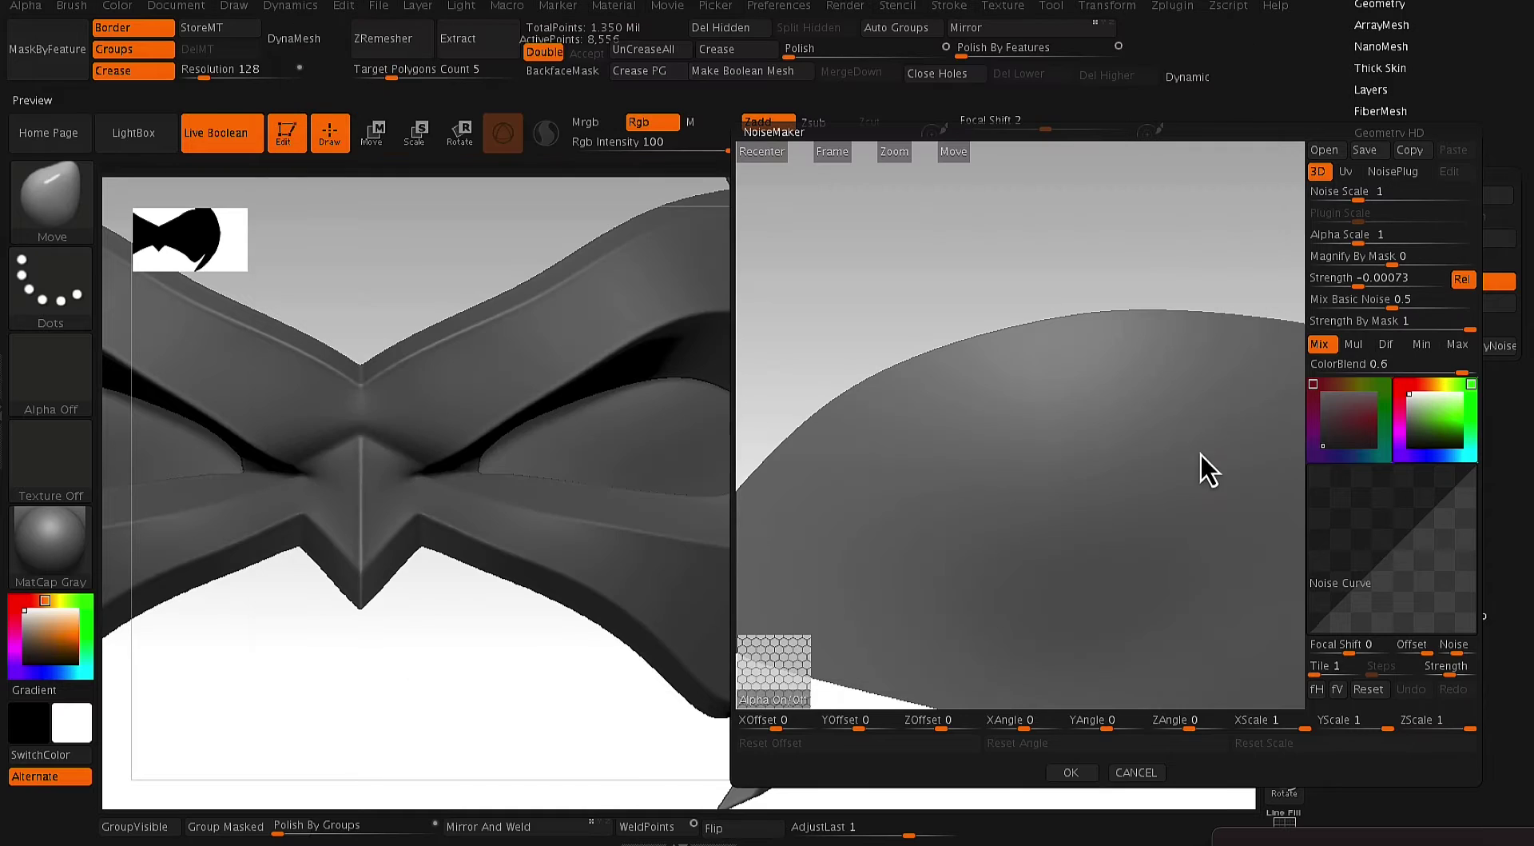
- Switch the noise to UV mode with Noise Scale about 83.26, Mix Basic Noise 0 and Alpha Scale about 32.1
left_click(1359, 194)
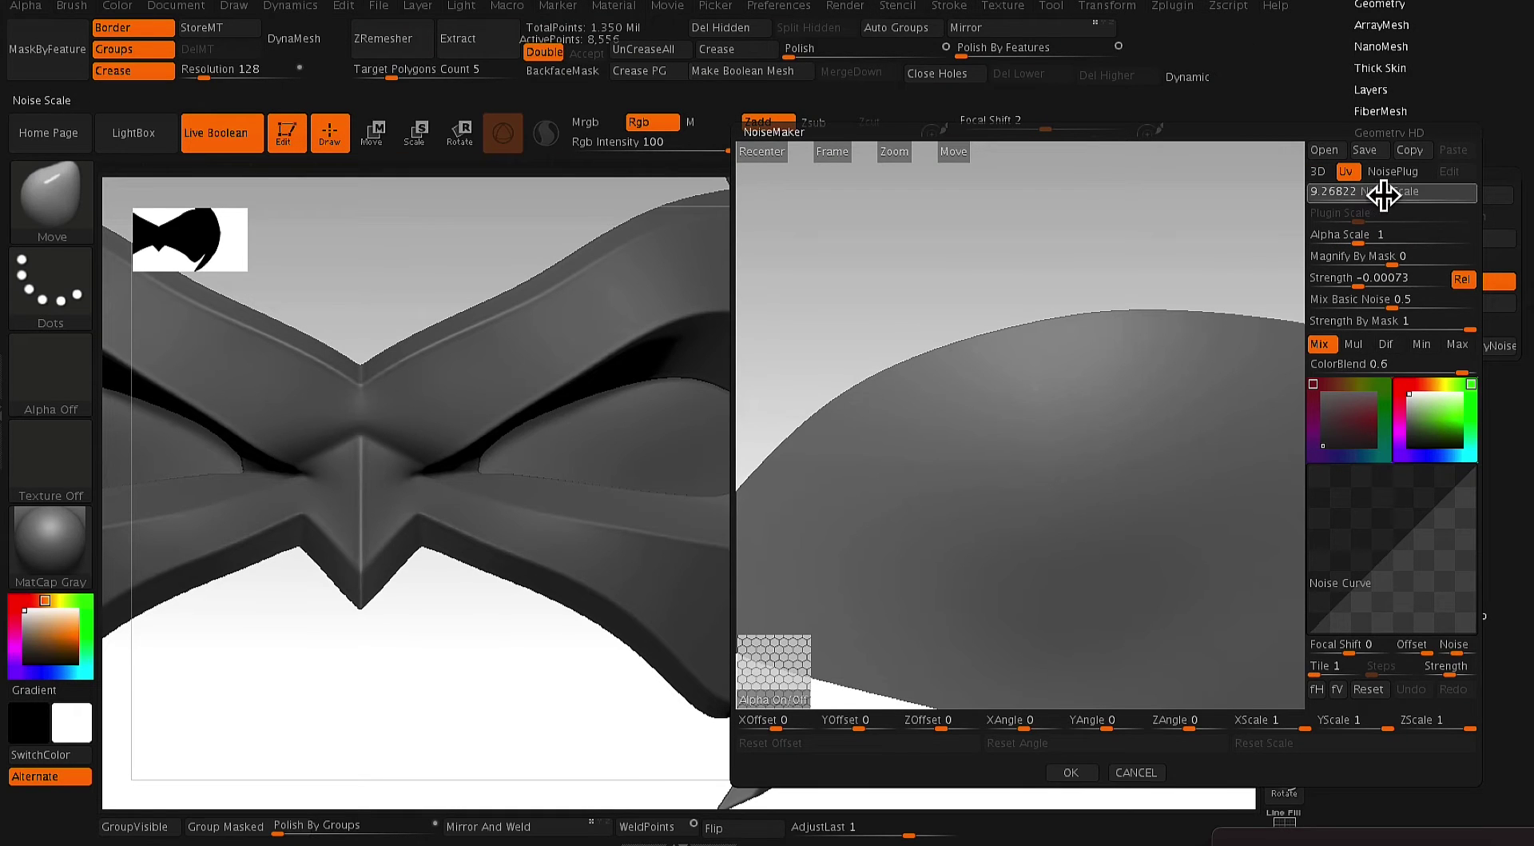
left_click_drag(1429, 200, 1423, 199)
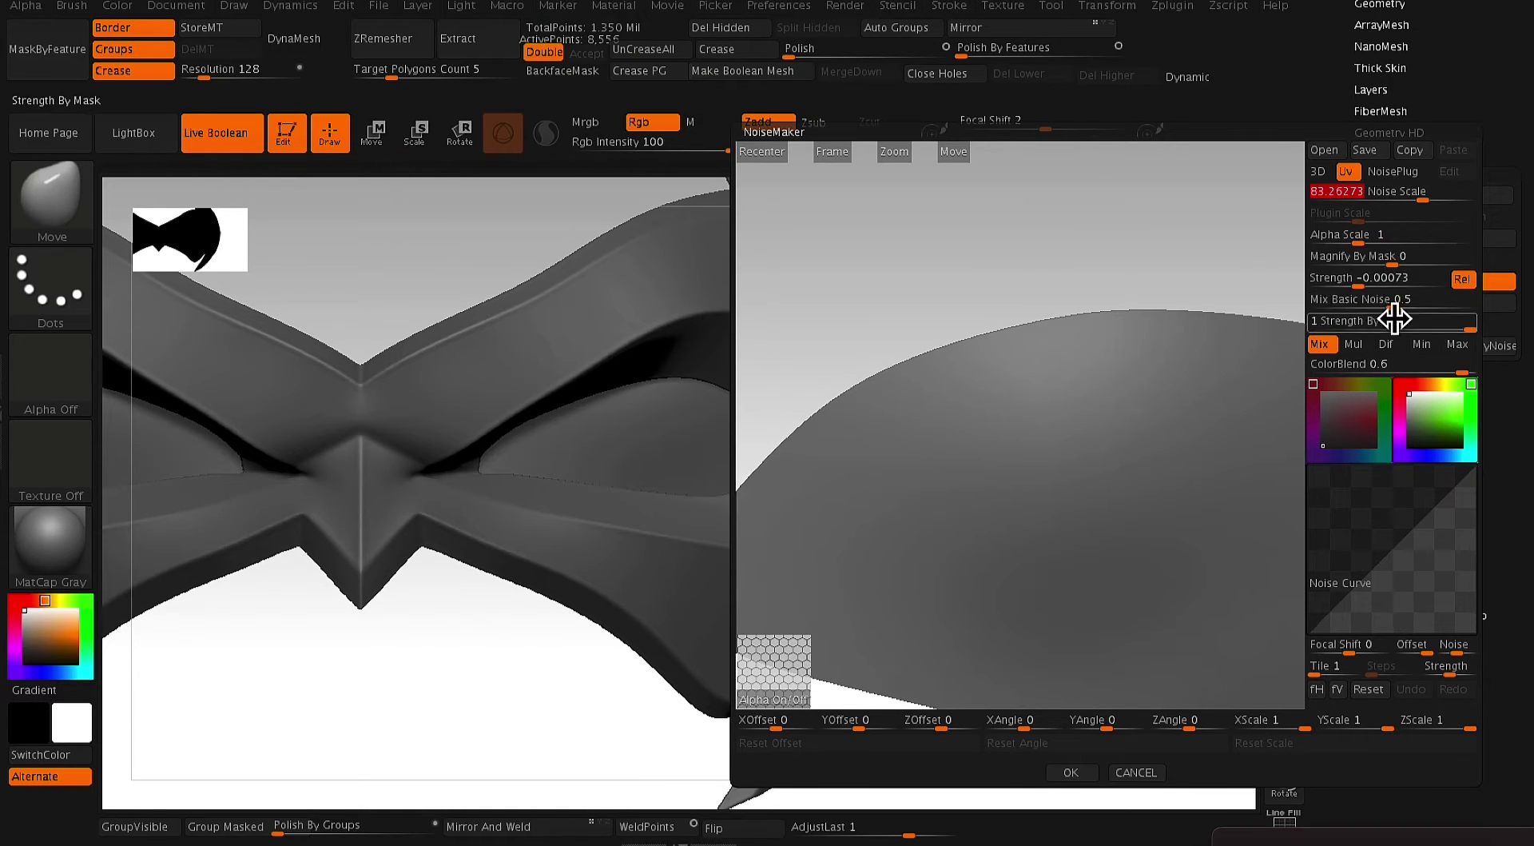
left_click_drag(1391, 308, 1286, 317)
left_click(1359, 243)
left_click_drag(1420, 243, 1387, 242)
- Frame the eye piece in the noise preview, and set Noise Scale to about 7.12 and Strength to -0.5
left_click(1365, 280)
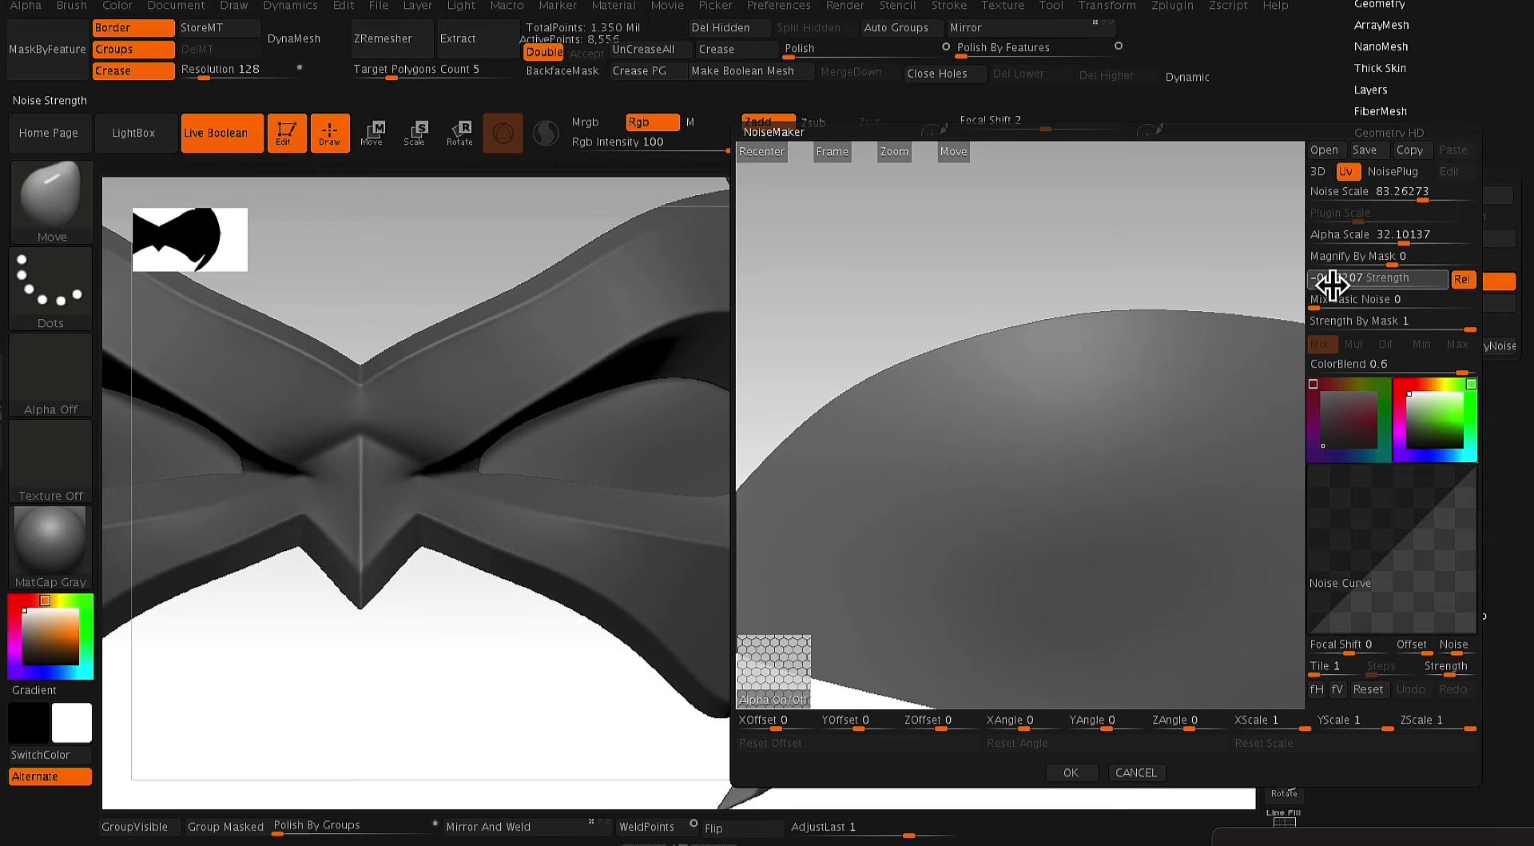
left_click_drag(1333, 285, 1336, 283)
left_click_drag(1424, 198, 1382, 208)
left_click_drag(1220, 229, 954, 311)
left_click(824, 155)
left_click_drag(1264, 306, 1376, 349)
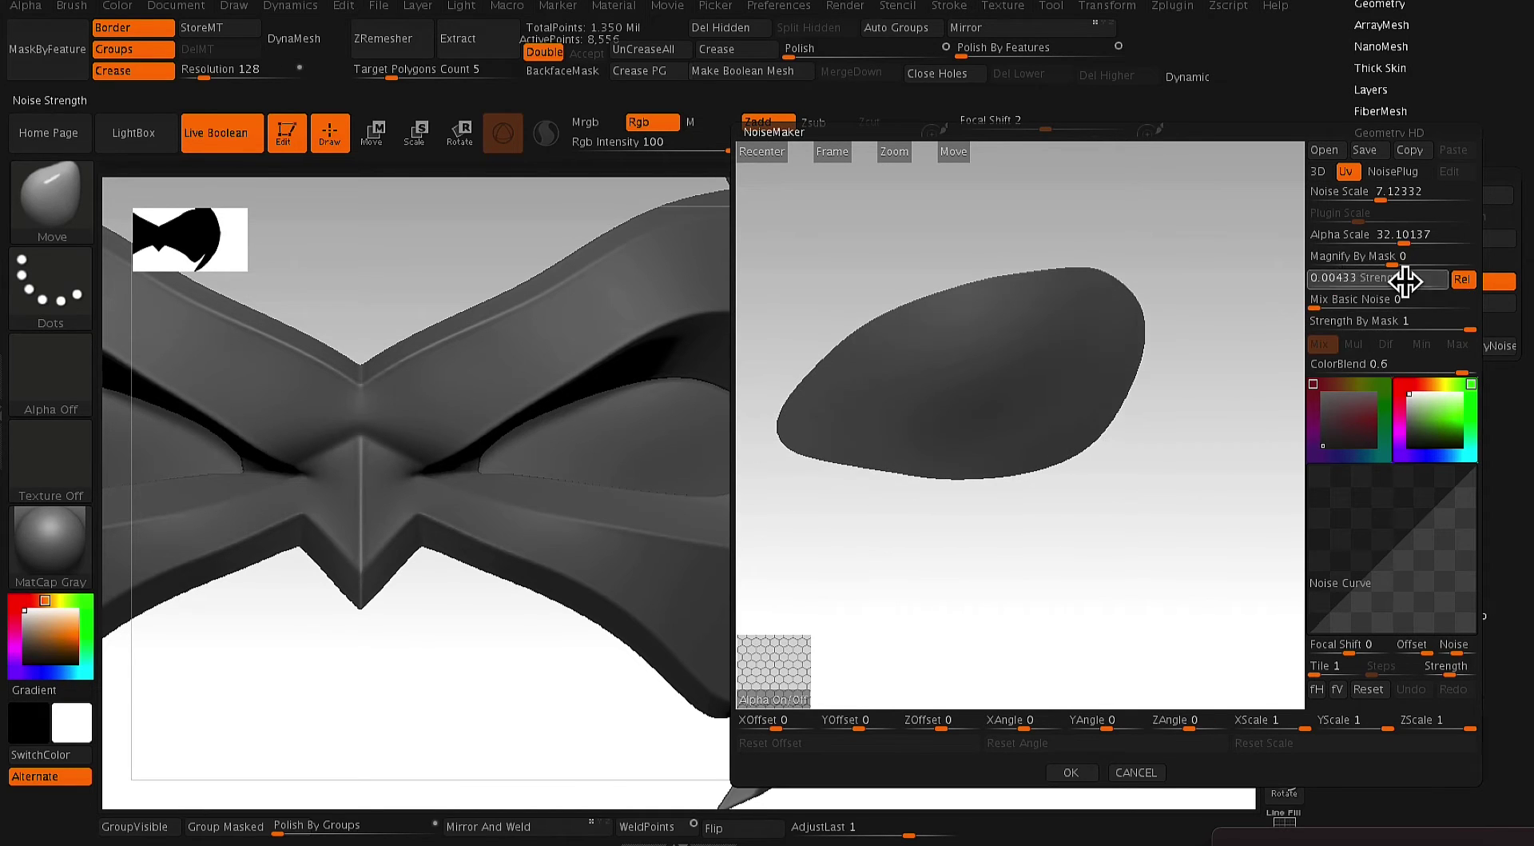
left_click(1402, 236)
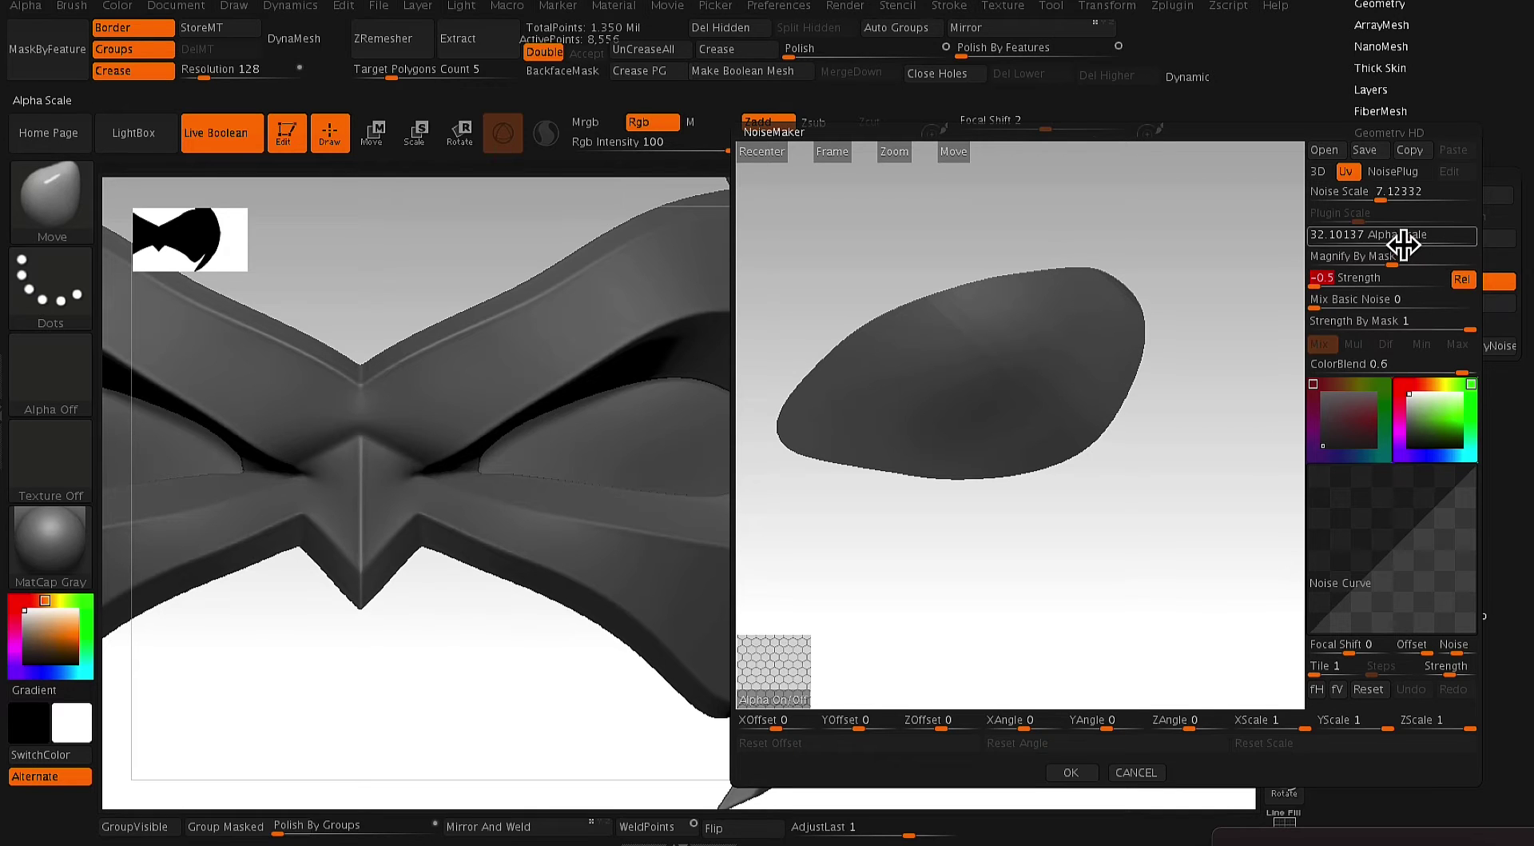
- Reduce the noise's Alpha Scale to about 0.37 and accept the hexagon noise settings
left_click_drag(1405, 244, 1347, 253)
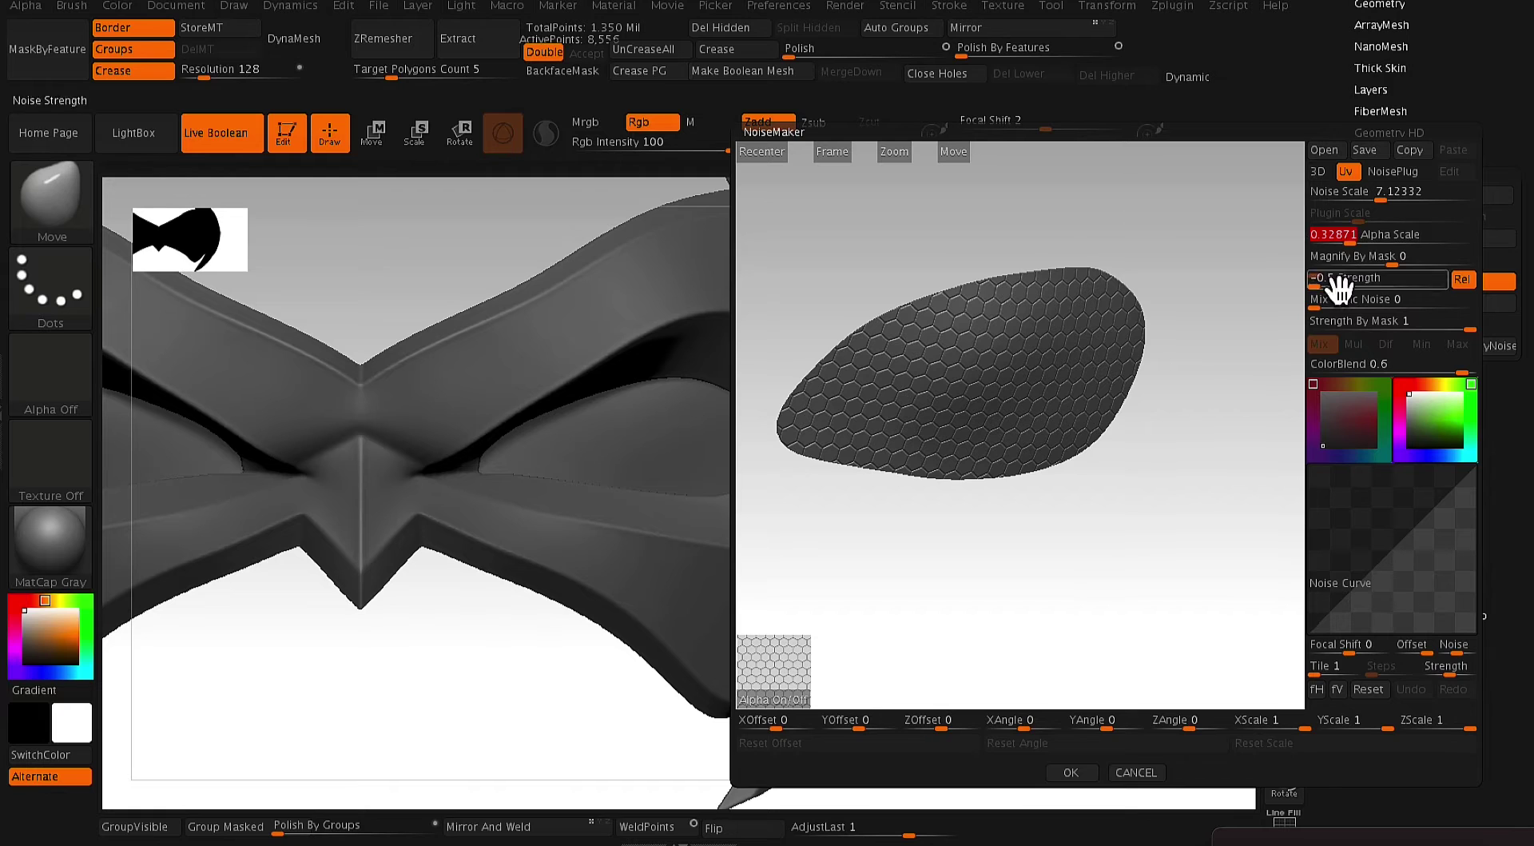
left_click_drag(1179, 494, 1315, 352)
left_click_drag(1363, 240, 1351, 244)
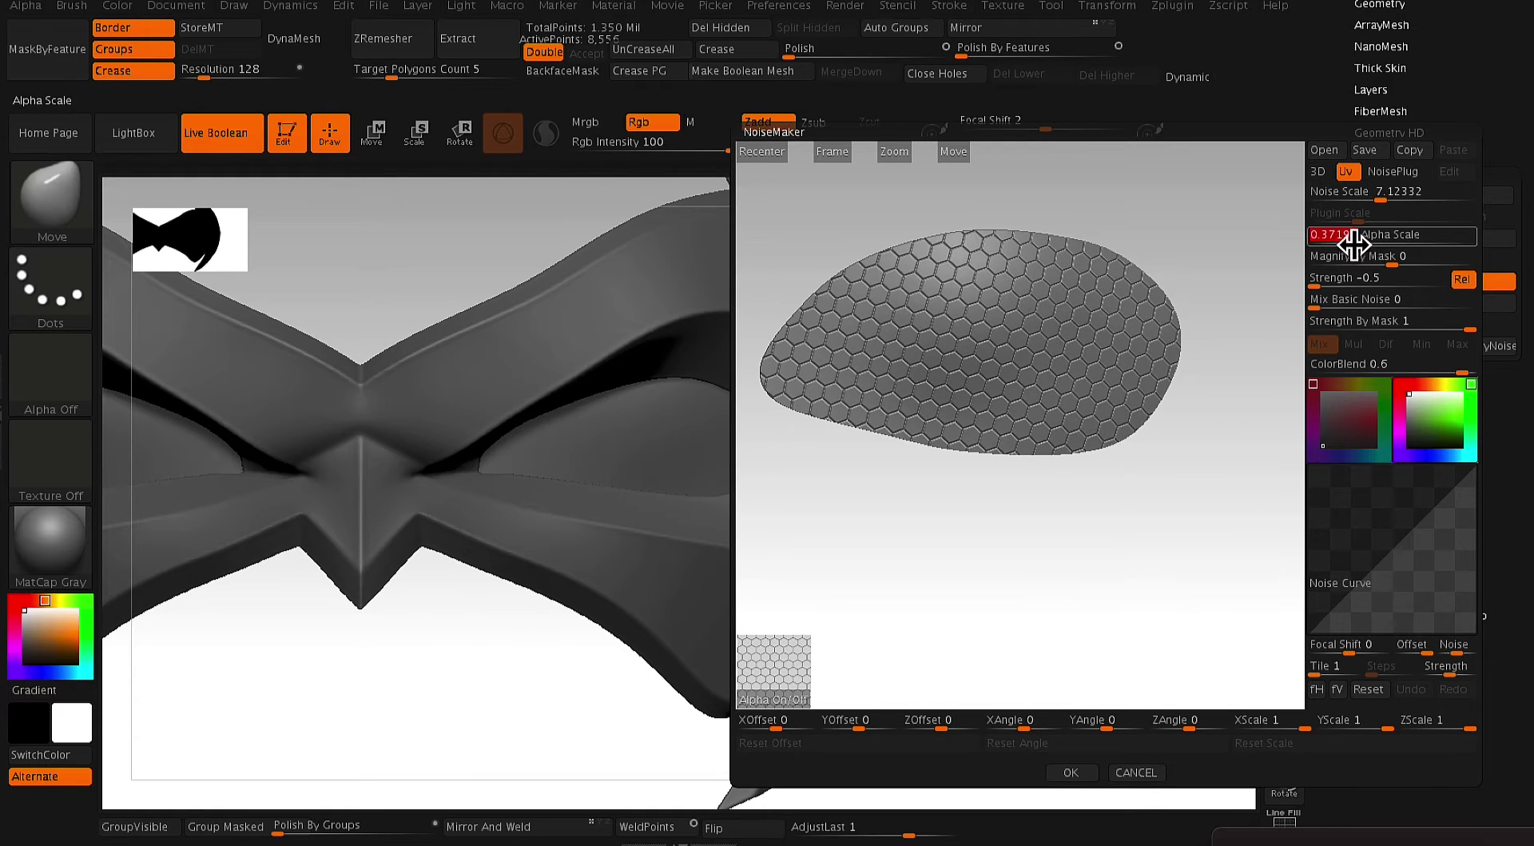
left_click(1085, 774)
- Try masking the eye pieces by the noise, clear that mask, and hide the mask subtool to check the eye pieces' polyframe
left_click(1405, 352)
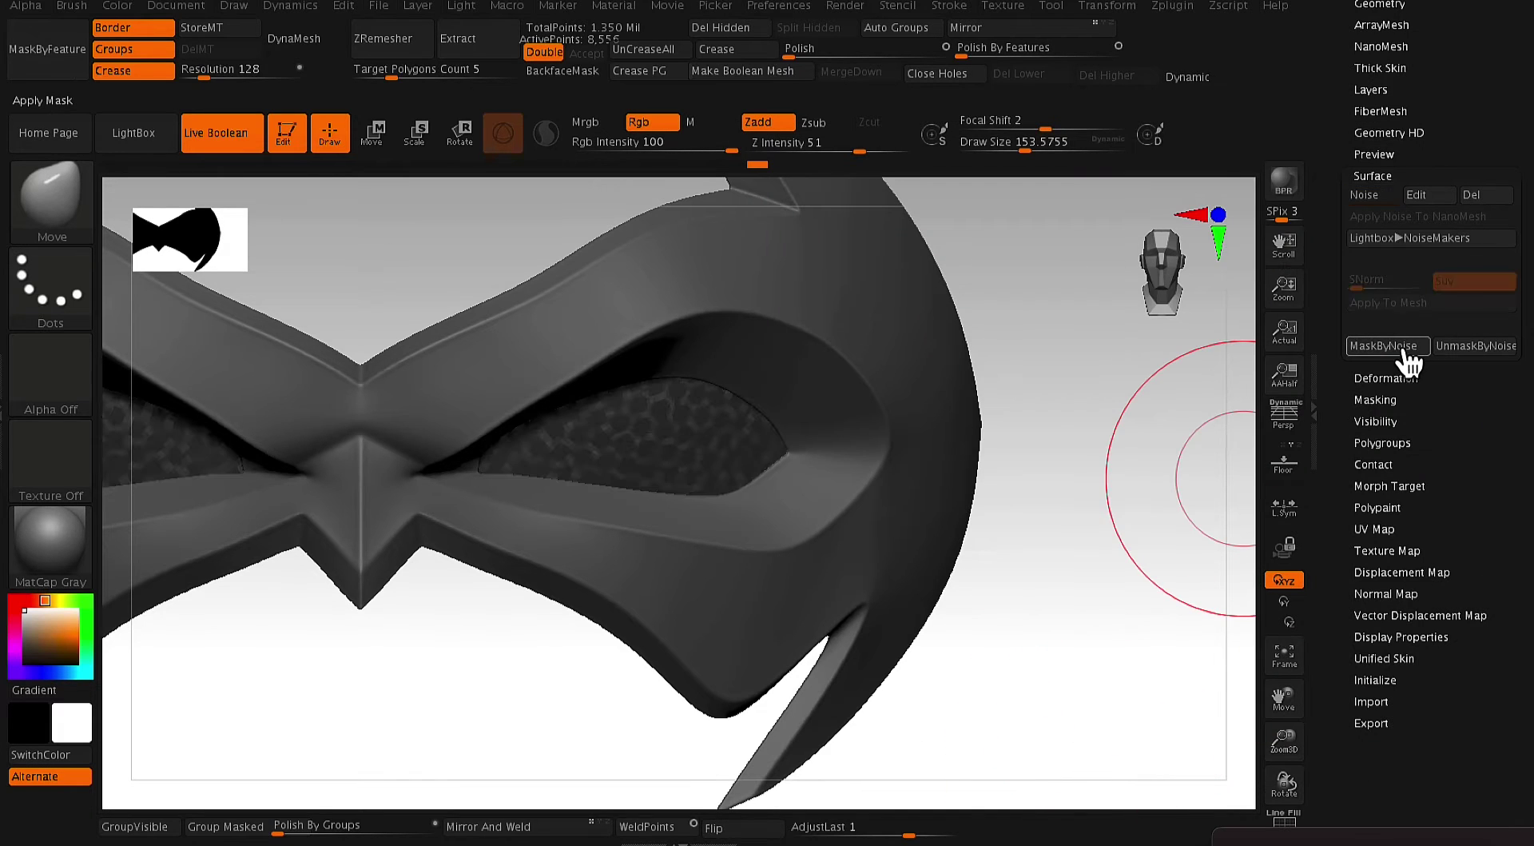
left_click(1127, 527, "ctrl")
left_click_drag(1465, 75, 1466, 187)
left_click(1373, 94)
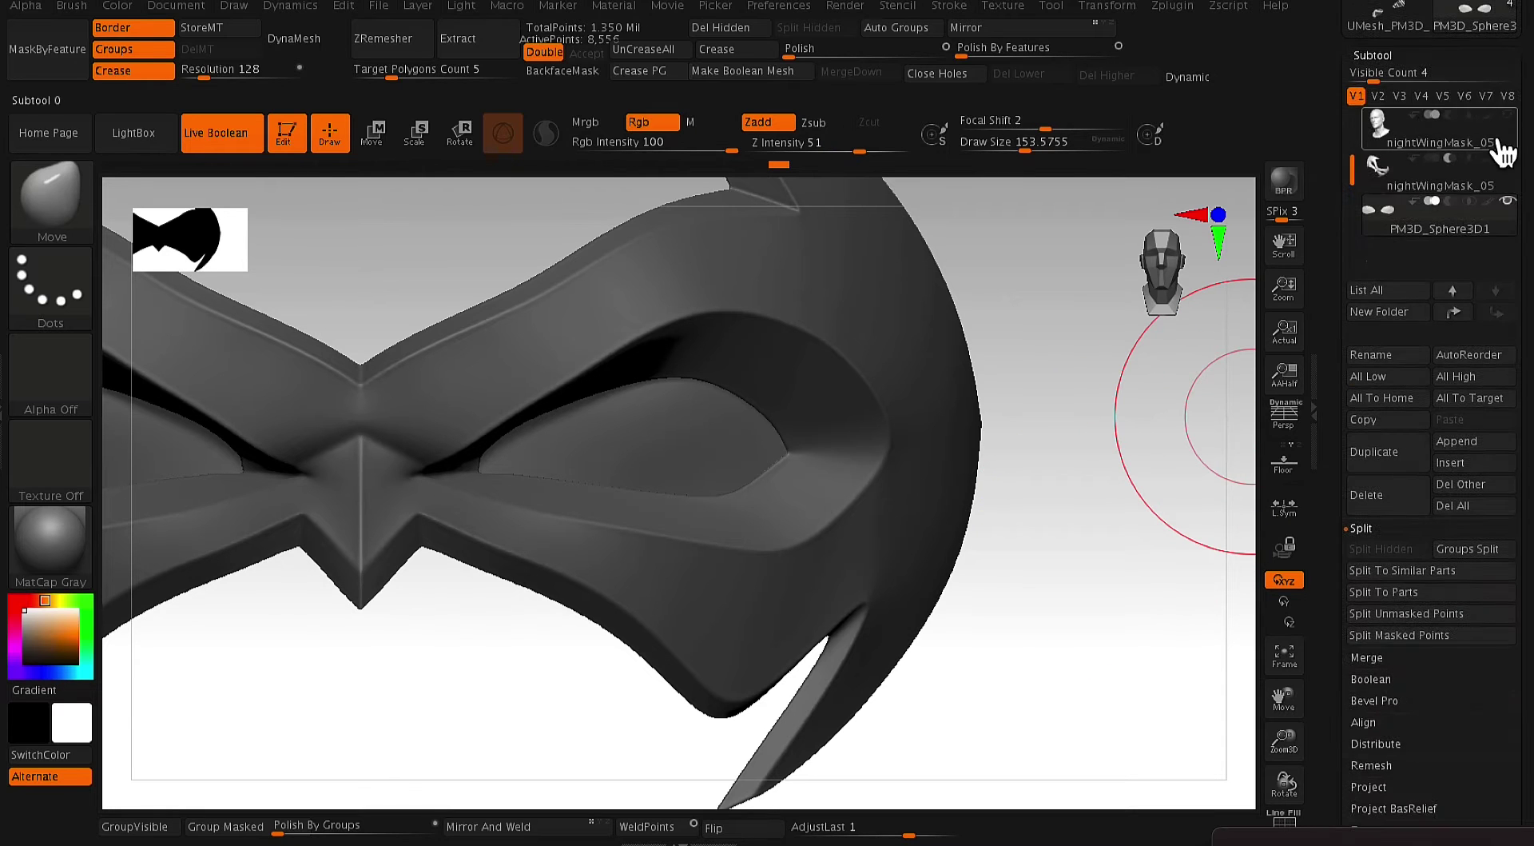
left_click(1509, 162)
right_click_drag(1188, 511, 1206, 500, "ctrl")
key("shift+f")
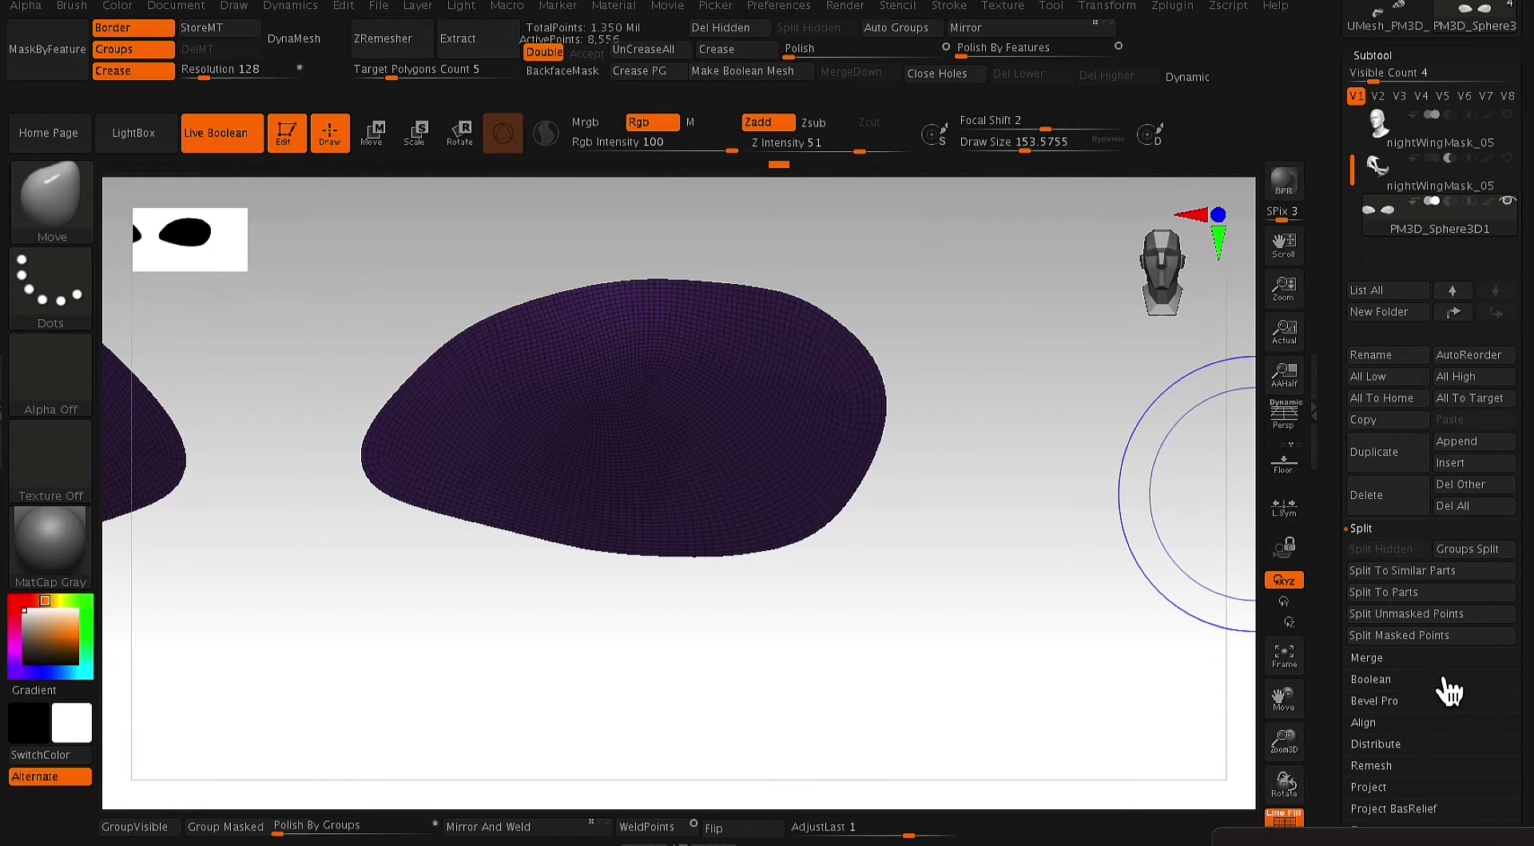
key("shift+f")
- Subdivide the eye pieces four times to reach subdivision level 5
left_click_drag(1524, 692, 1518, 589)
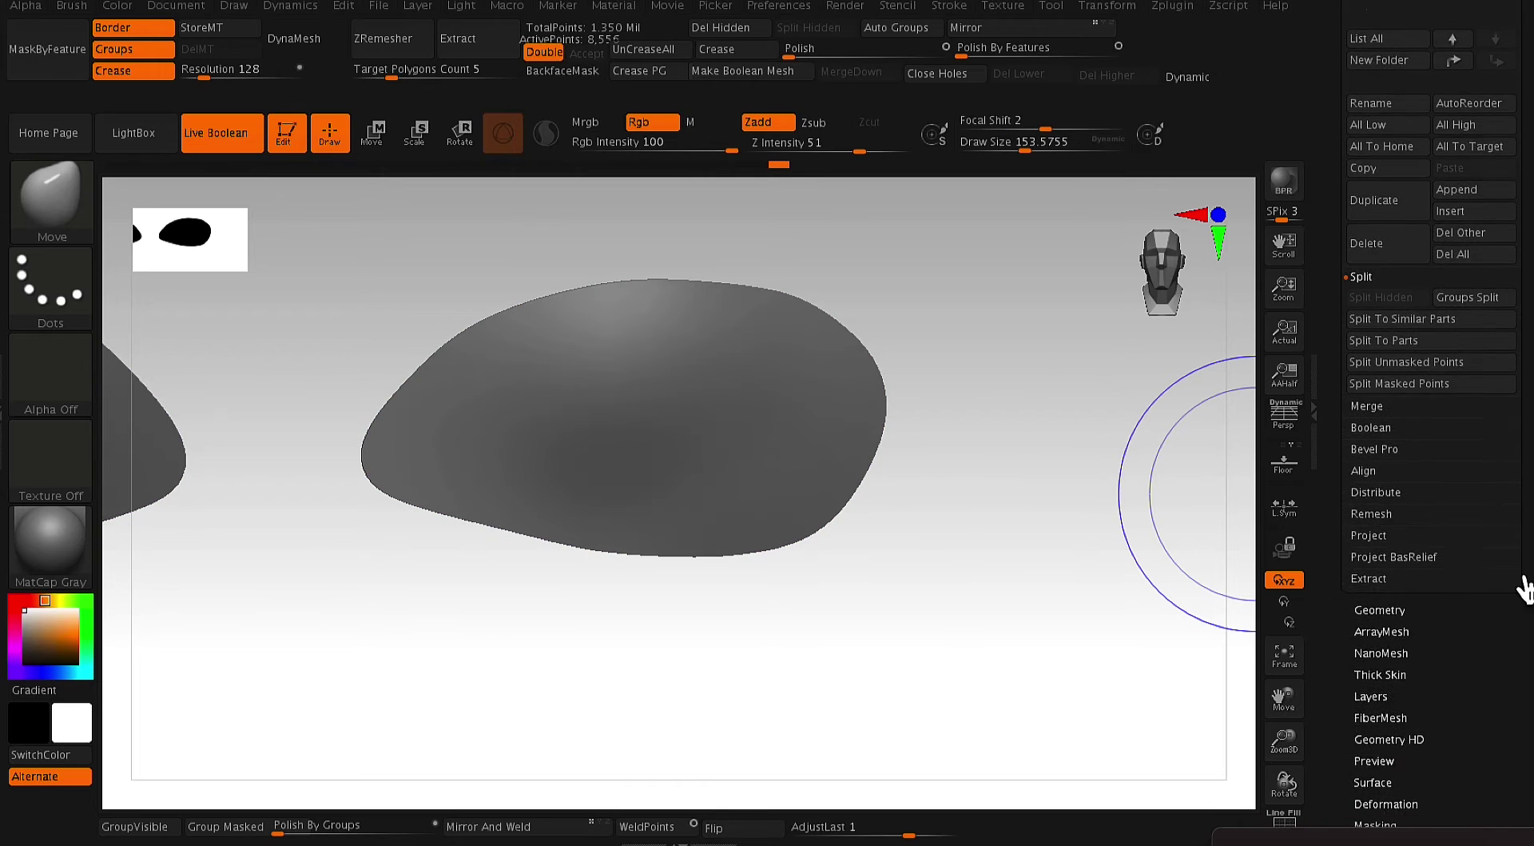
left_click(1388, 610)
left_click_drag(1393, 612, 1189, 315)
key("ctrl+d")
key("ctrl+d")
key("ctrl+d")
key("ctrl+d")
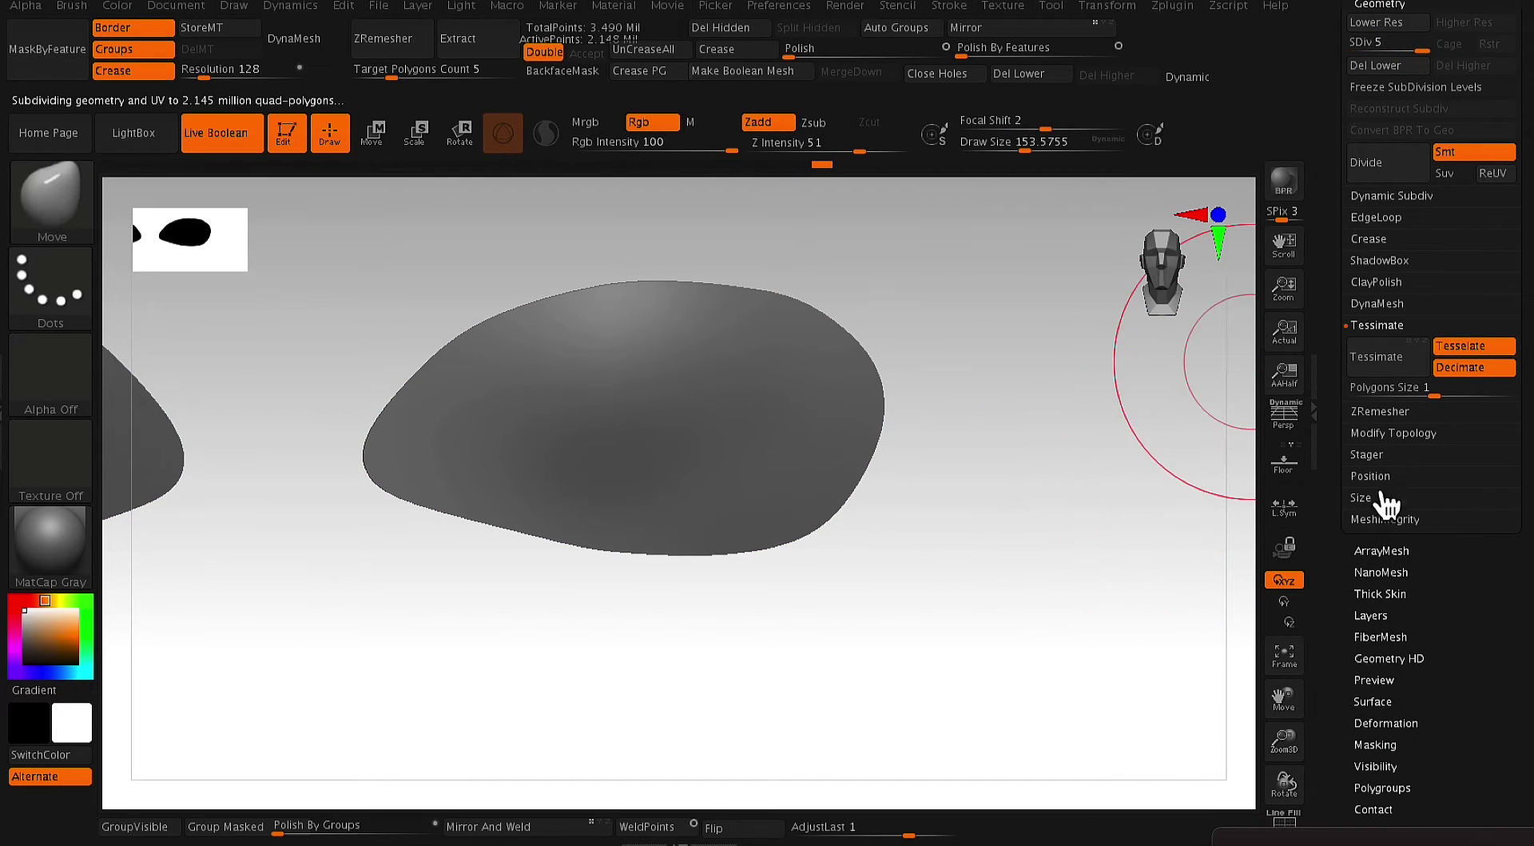
key("shift+f")
key("shift+f")
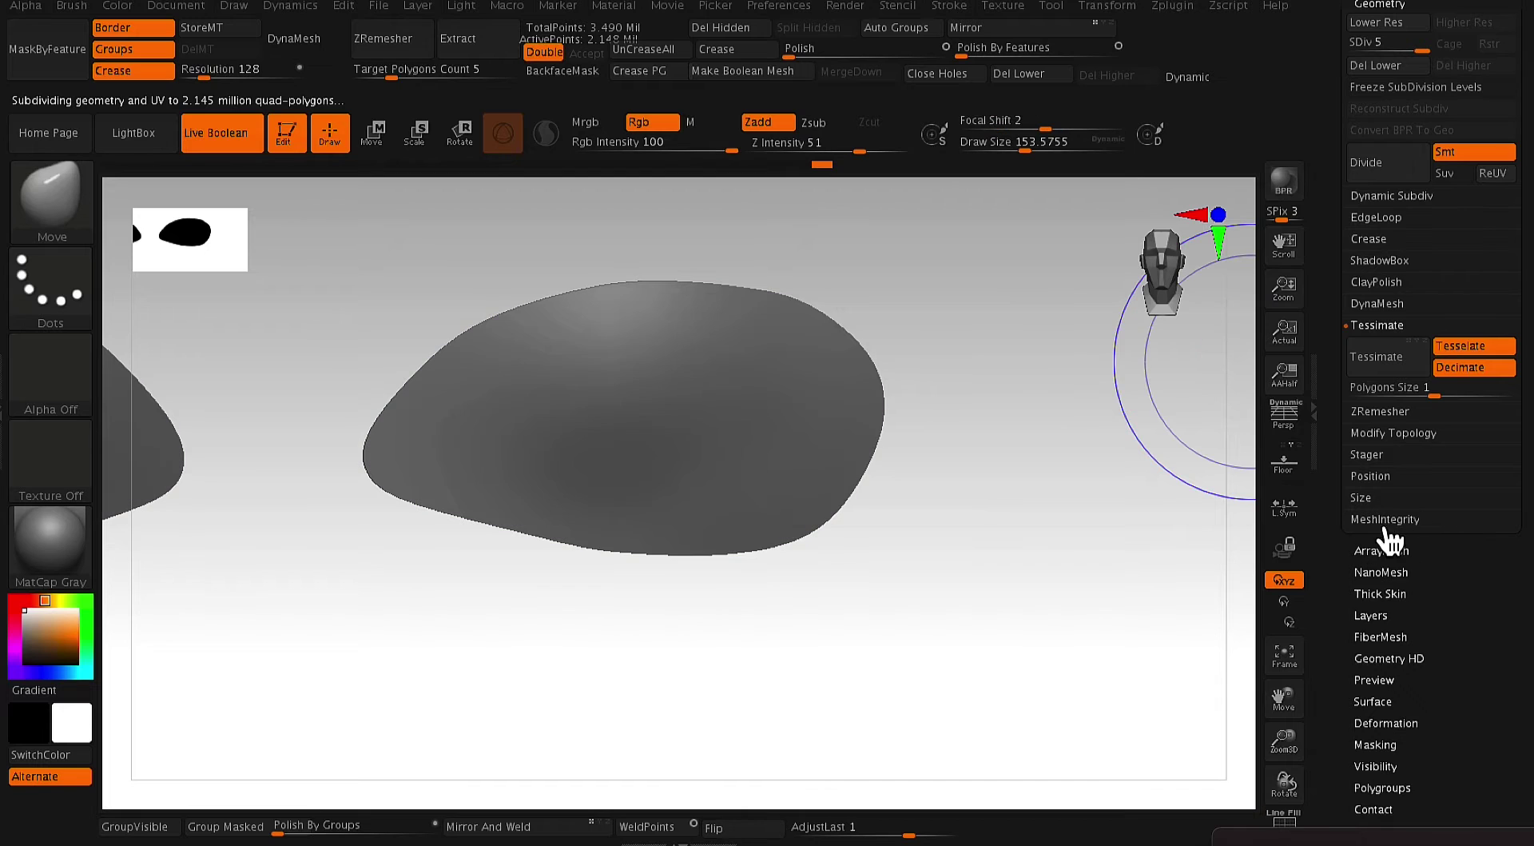
- Mask the subdivided eye pieces by the surface noise to produce a hexagon grid mask
left_click(1378, 325)
left_click(1373, 636)
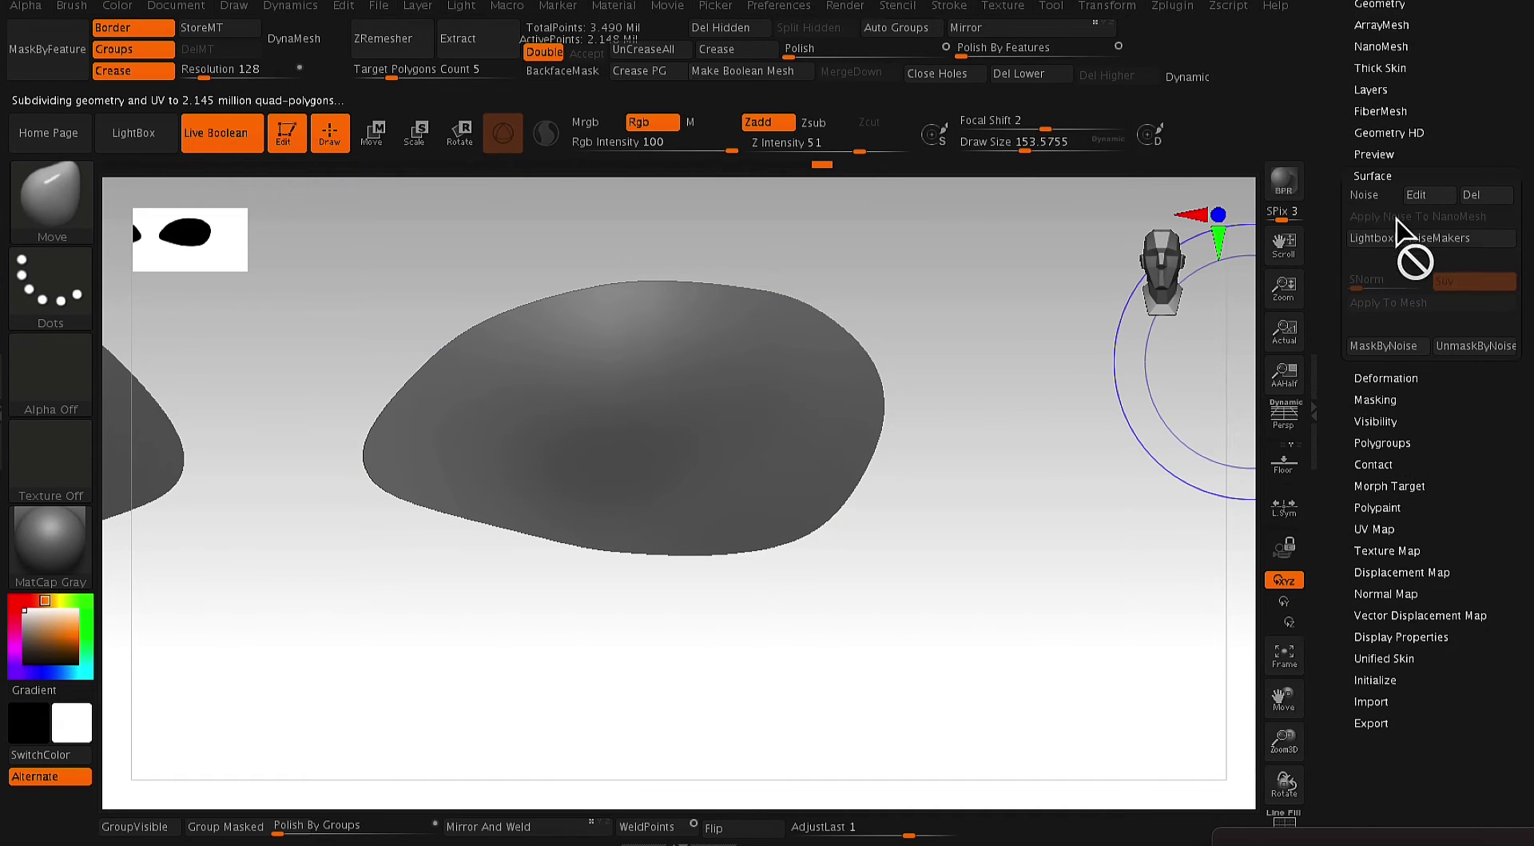
left_click(1364, 195)
mouse_move(1093, 523)
right_mouse_down("ctrl")
mouse_move(1135, 494)
mouse_move(1178, 544)
mouse_move(1155, 512)
right_mouse_up("ctrl")
right_click(1155, 512)
left_click_drag(1156, 513, 1143, 514)
left_click(1141, 533, "ctrl")
right_click_drag(1141, 534, 1183, 560, "ctrl")
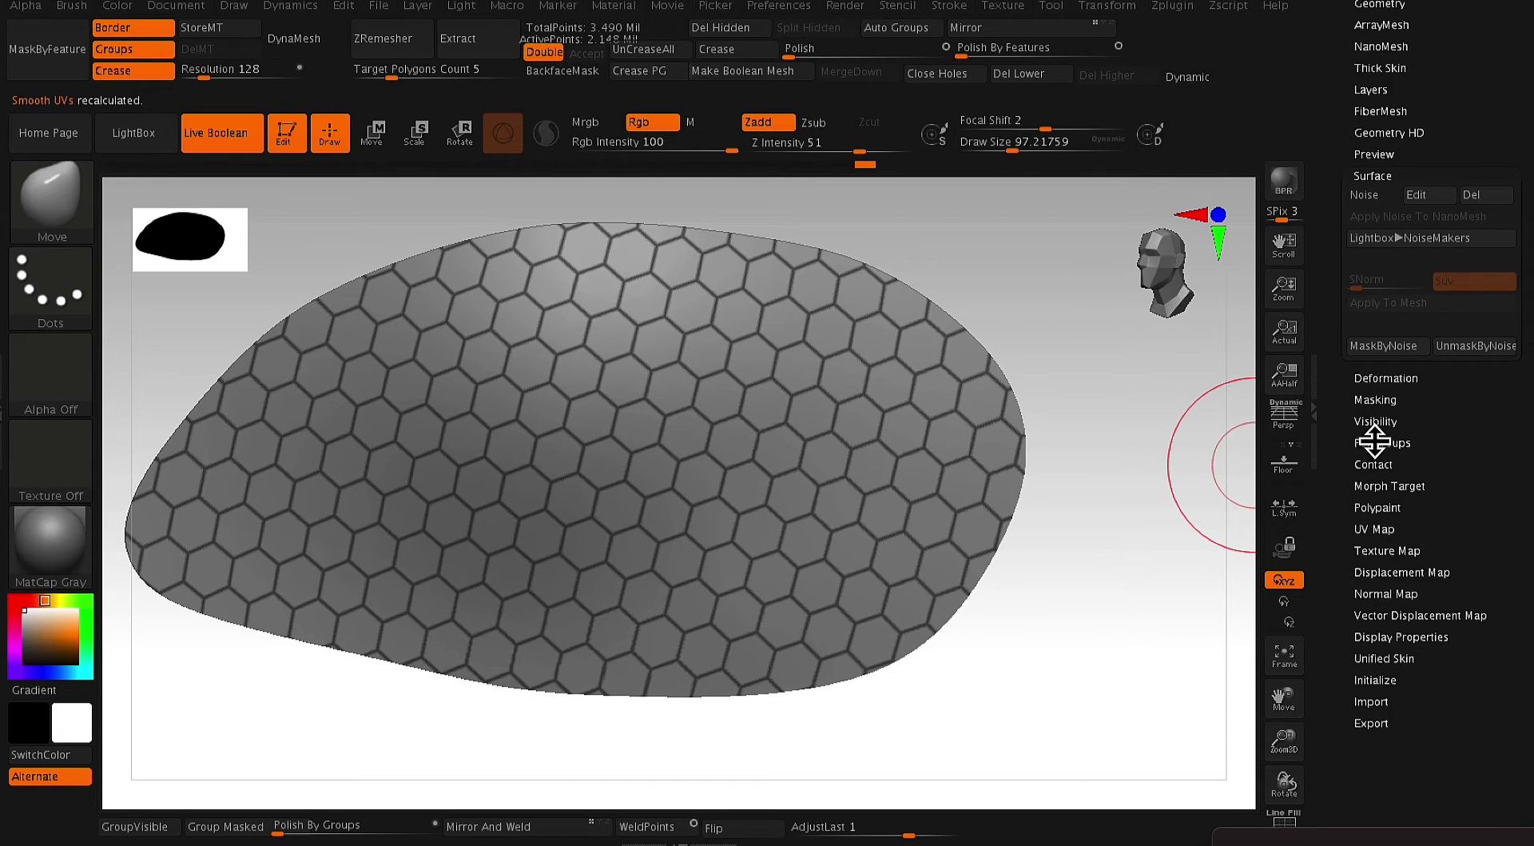
- Thicken the hexagon grid mask on the eye pieces by repeatedly growing and sharpening it
left_click(1373, 177)
left_click(1388, 221)
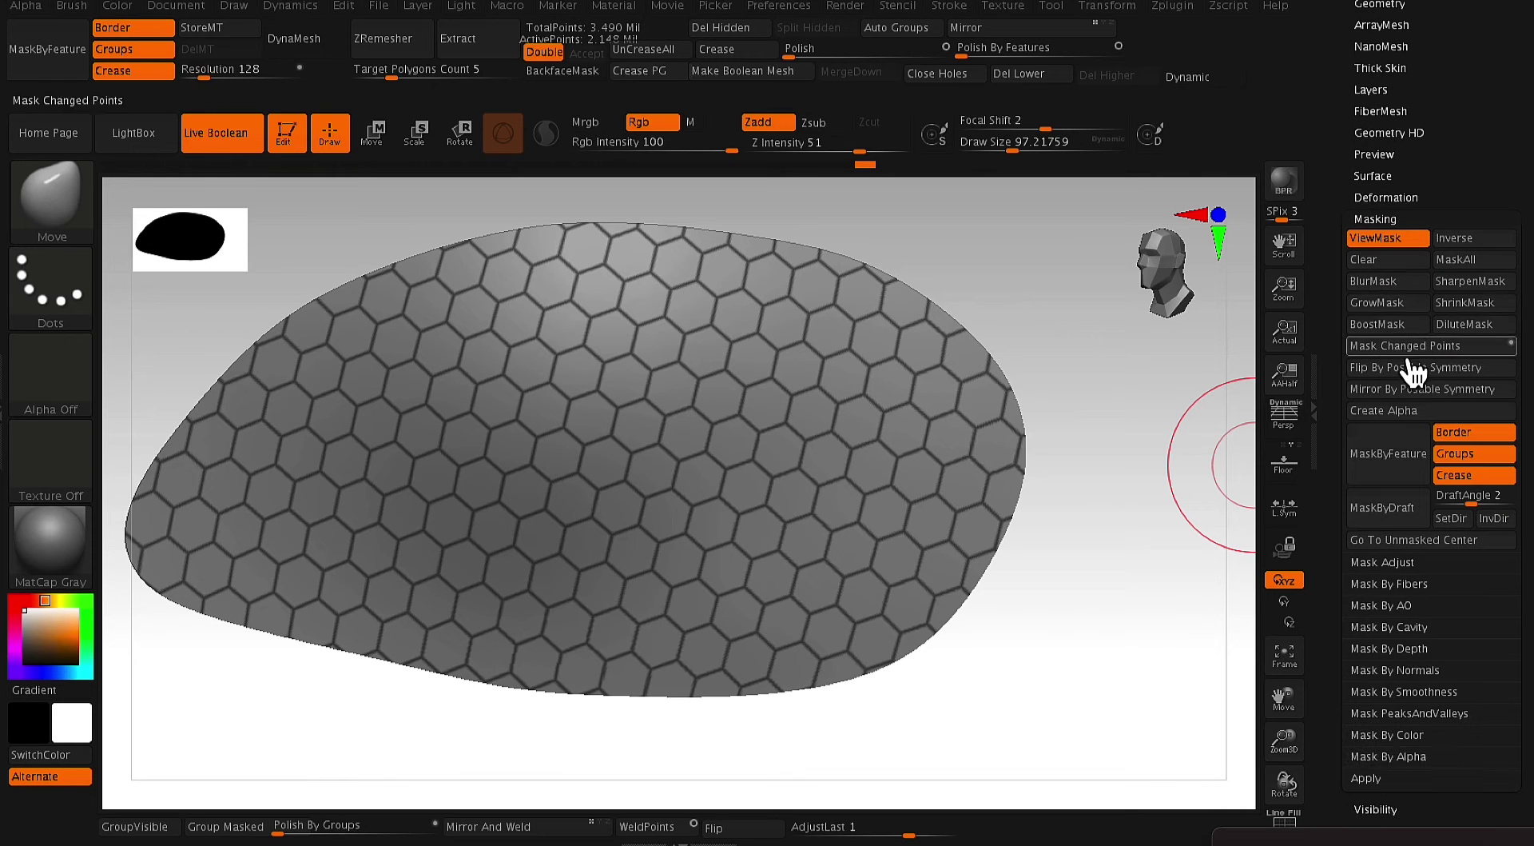
left_click(1393, 310)
left_click(1468, 284)
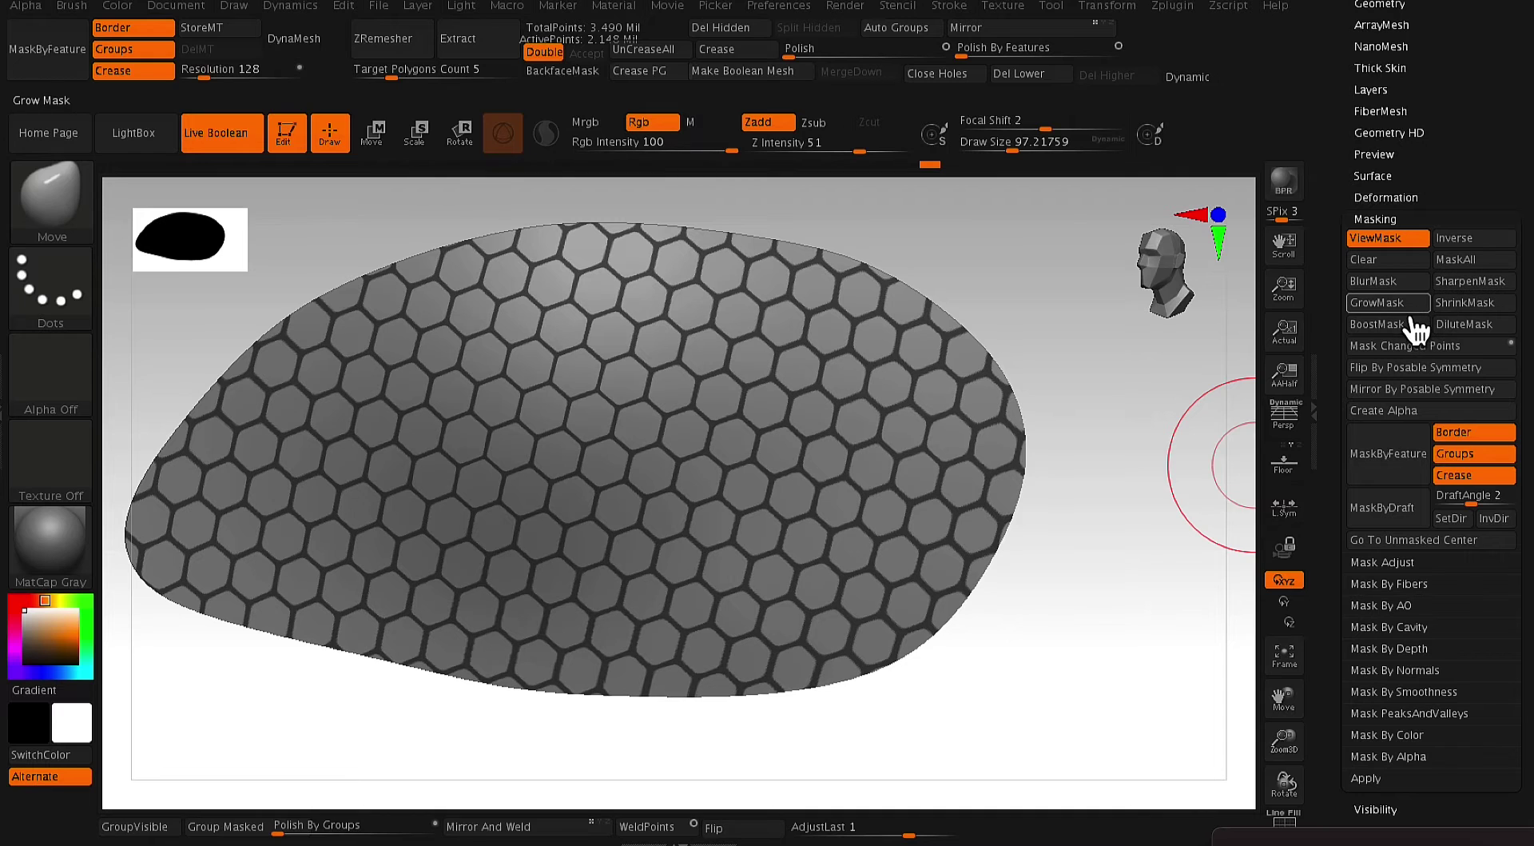
left_click(1411, 306)
left_click(1411, 307)
left_click(1469, 284)
left_click(1470, 287)
- Check the mask lines from several angles and grow and sharpen the hexagon mask once more
left_click_drag(1251, 489, 1148, 498)
left_click_drag(1149, 498, 1166, 523, "alt")
left_click_drag(1215, 460, 1139, 535)
mouse_move(1139, 535)
left_mouse_down()
mouse_move(1154, 554)
mouse_move(1250, 432)
mouse_move(1172, 559)
mouse_move(1198, 511)
mouse_move(1148, 490)
mouse_move(1151, 559)
mouse_move(1139, 559)
mouse_move(1144, 410)
mouse_move(1086, 434)
mouse_move(1154, 463)
mouse_move(1165, 444)
mouse_move(1109, 412)
left_mouse_up()
left_click(1401, 308)
left_click(1469, 282)
- Try grouping the masked grid and isolating its polygroup to preview the hexagon holes, and restore the masked eye pieces
key("shift+f")
left_click_drag(479, 245, 486, 271, "alt")
left_click(487, 291, "ctrl+shift")
key("shift+f")
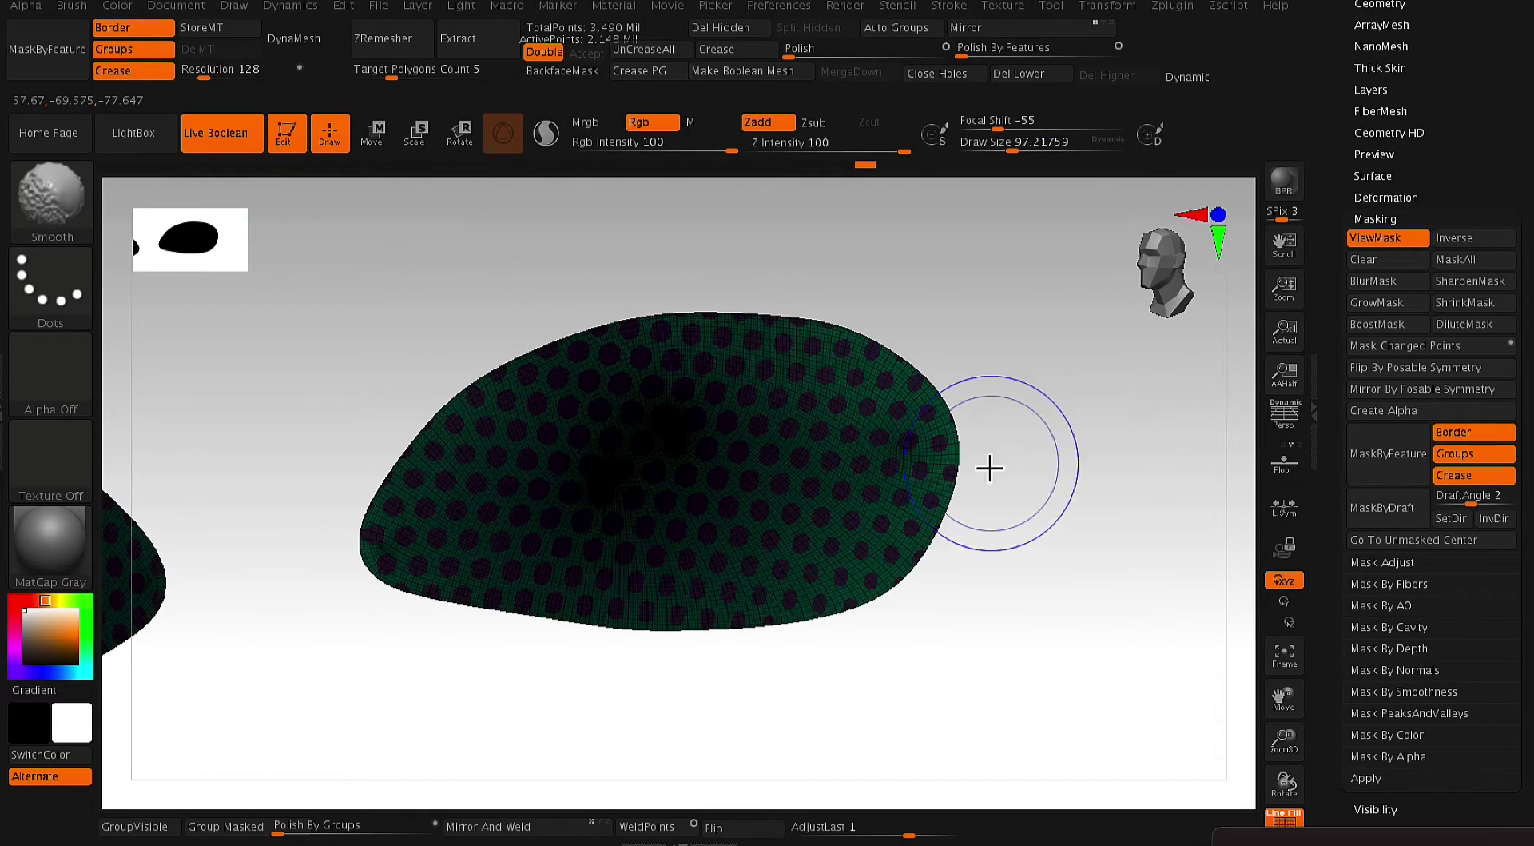
left_click_drag(1073, 450, 1090, 446)
right_click_drag(1090, 446, 1098, 453, "ctrl")
key("space")
left_click_drag(1096, 438, 1087, 437)
right_click_drag(1117, 438, 1089, 444, "ctrl")
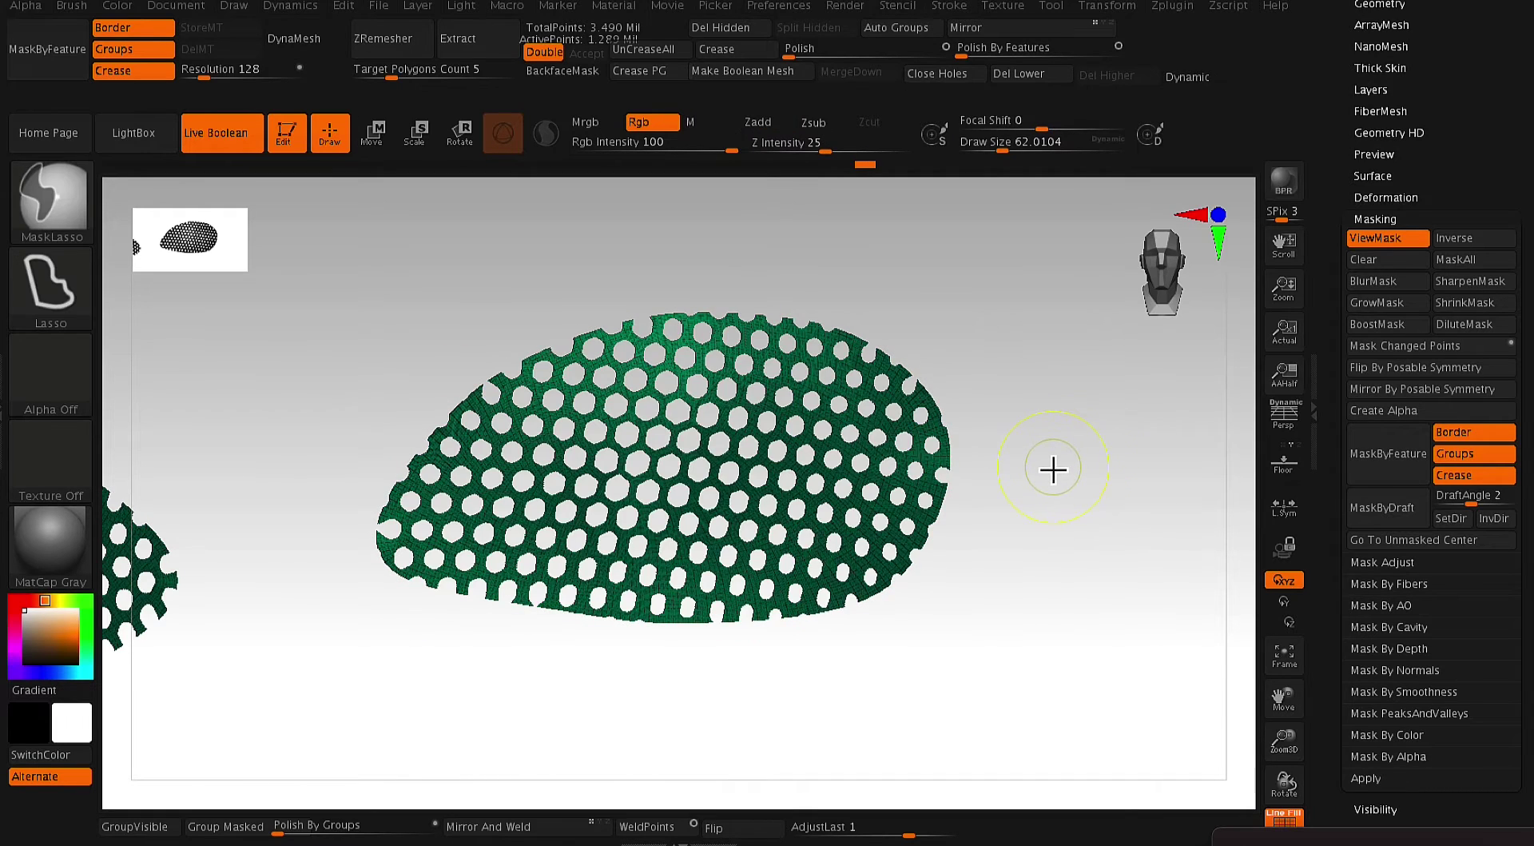
left_click(1054, 464, "ctrl")
key("shift+f")
- Reduce the draw size to about 23 and lasso-mask the cut-off hexagons along the eye piece's inner edge
left_click_drag(1104, 430, 1128, 439, "alt")
key("space")
left_click_drag(1110, 425, 1151, 392)
key("space")
left_click_drag(1087, 376, 1080, 376)
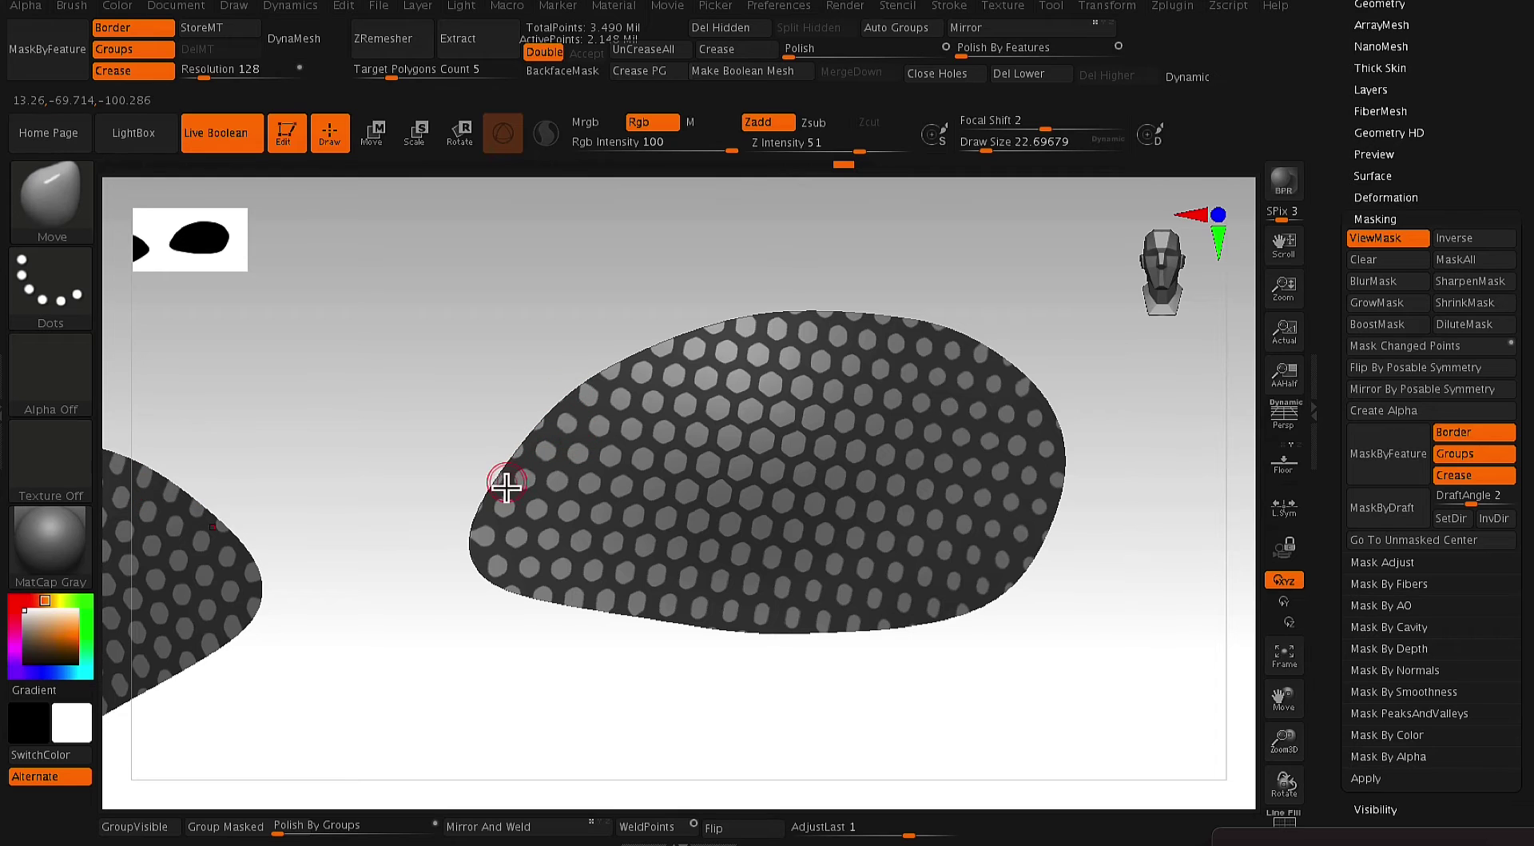
key("ctrl")
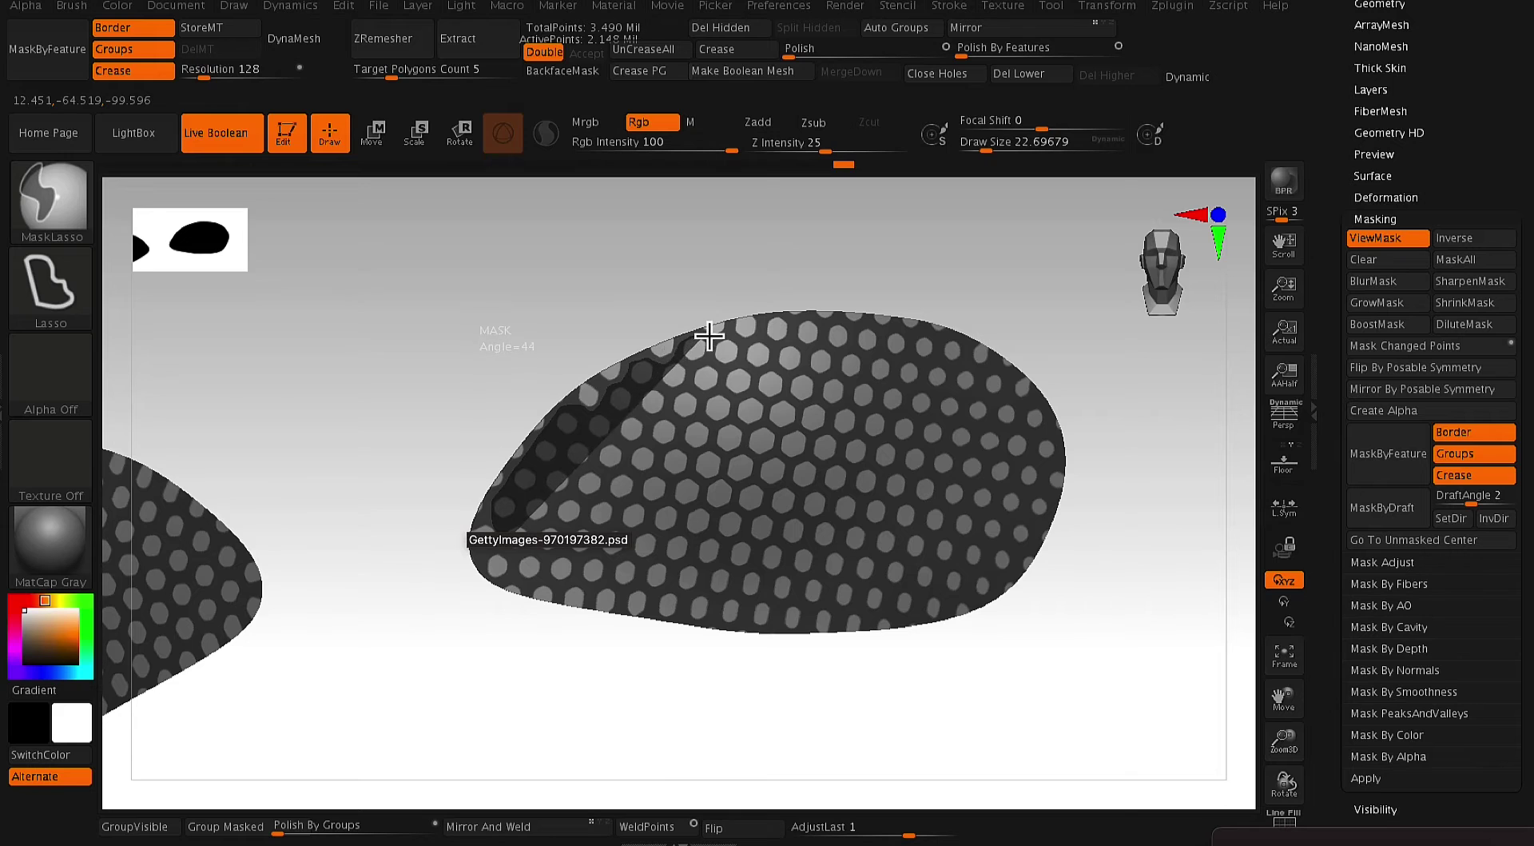
mouse_move(709, 336)
left_mouse_down()
mouse_move(650, 283)
mouse_move(391, 527)
mouse_move(432, 554)
left_mouse_up()
left_click_drag(1018, 240, 967, 259, "alt")
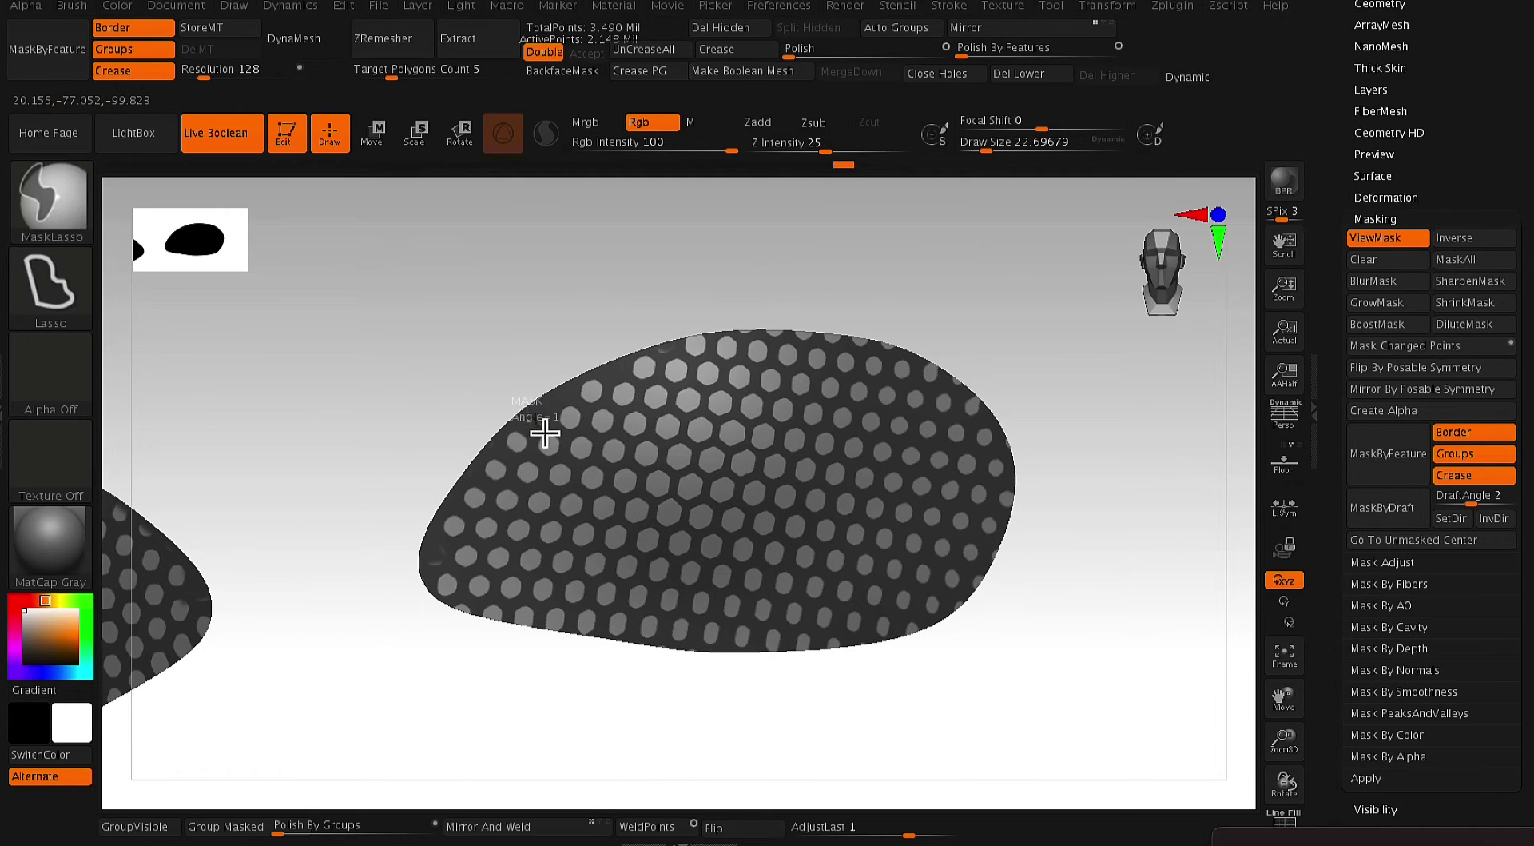
left_click_drag(548, 433, 548, 400, "ctrl")
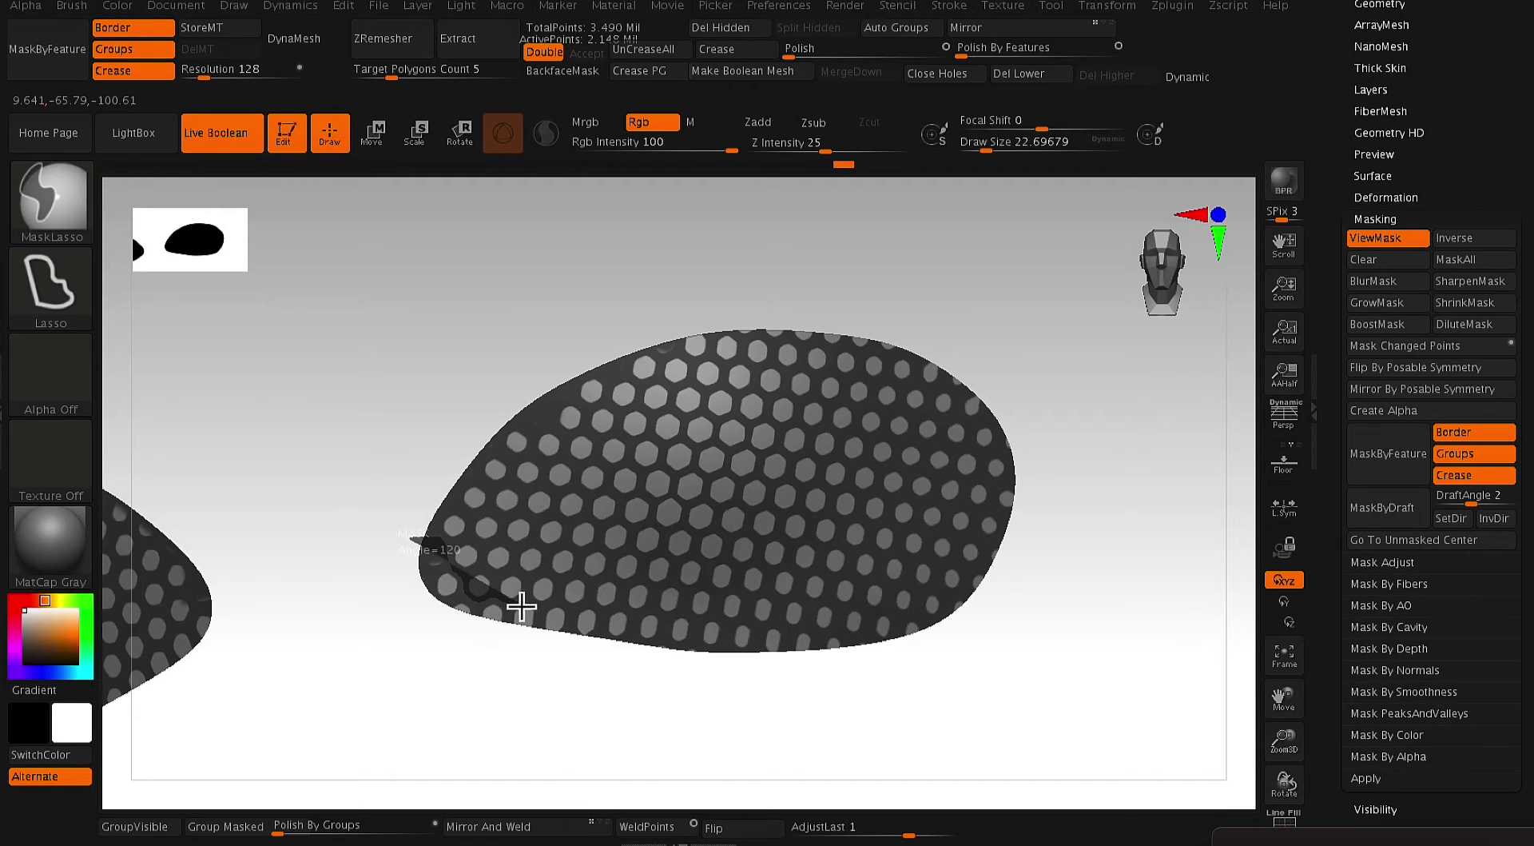
left_click_drag(622, 608, 471, 689, "ctrl")
- Lasso-mask the partial hexagons along the eye piece's brow edge and outer end
mouse_move(849, 760)
left_mouse_down()
mouse_move(1062, 511)
mouse_move(1067, 551)
left_mouse_up()
mouse_move(583, 348)
left_mouse_down("ctrl")
mouse_move(602, 380)
mouse_move(668, 353)
left_mouse_up("ctrl")
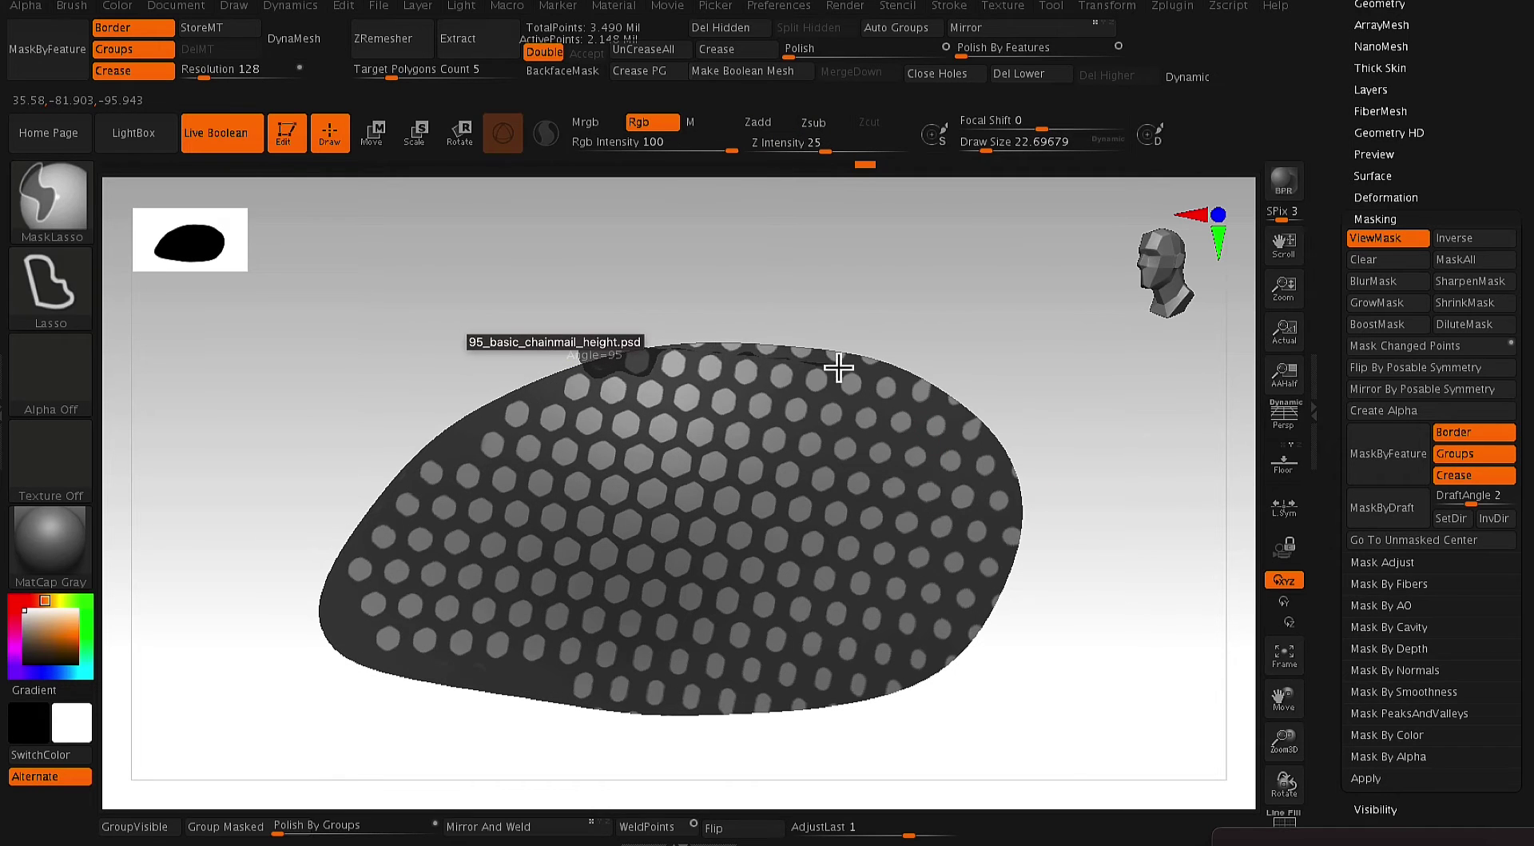
left_click_drag(846, 368, 579, 240, "ctrl")
mouse_move(999, 366)
left_mouse_down("alt")
mouse_move(870, 366)
mouse_move(903, 291)
left_mouse_up("alt")
left_click_drag(774, 295, 803, 324, "ctrl")
mouse_move(967, 328)
left_mouse_down("ctrl")
mouse_move(938, 352)
mouse_move(1000, 427)
mouse_move(1089, 406)
left_mouse_up("ctrl")
mouse_move(1129, 451)
left_mouse_down("alt")
mouse_move(1027, 435)
mouse_move(987, 490)
left_mouse_up("alt")
- Lasso-mask the partial hexagons along the eye piece's lower edge
left_click_drag(955, 622, 981, 711, "ctrl")
left_click_drag(852, 788, 1081, 584, "alt")
mouse_move(1080, 584)
left_mouse_down("ctrl")
mouse_move(1038, 544)
mouse_move(801, 622)
left_mouse_up("ctrl")
left_click_drag(696, 576, 569, 624, "ctrl")
left_click_drag(567, 638, 578, 718, "alt")
- Briefly show the mask subtool for comparison and mask the remaining stray hexagons at the outer and brow edges
left_click(1409, 214)
left_click(1508, 162)
left_click(1508, 163)
left_click_drag(1061, 669, 1235, 580, "ctrl")
mouse_move(1205, 452)
left_mouse_down("ctrl")
mouse_move(1141, 363)
mouse_move(1199, 376)
left_mouse_up("ctrl")
left_click_drag(737, 246, 767, 264, "ctrl")
left_click_drag(1034, 290, 1038, 291)
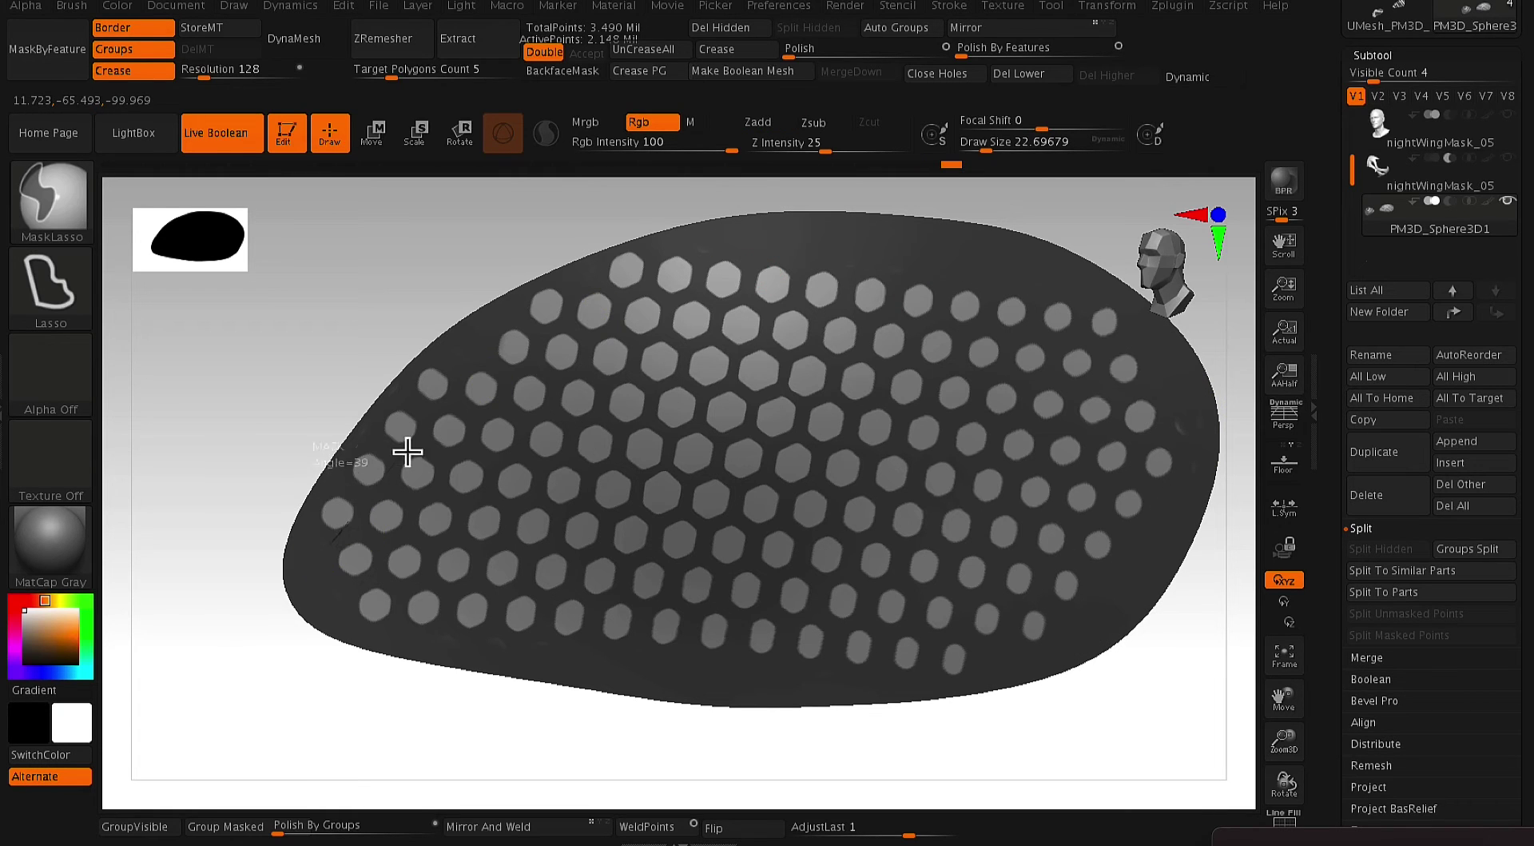
- Mask the stray hexagons at the start of the rows near the eye piece's inner and brow edges
left_click_drag(415, 444, 349, 524)
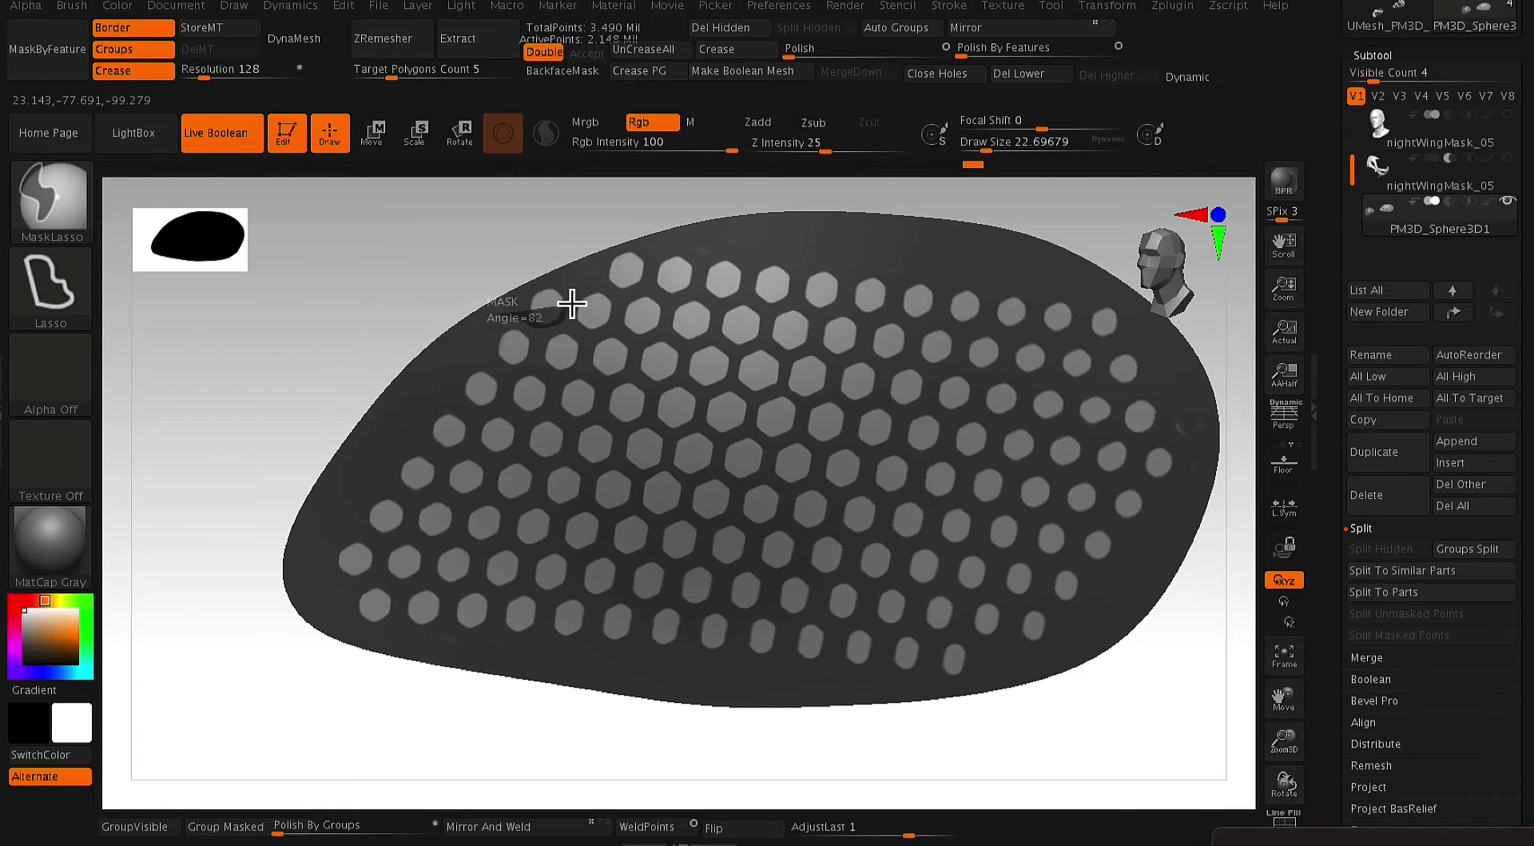
mouse_move(615, 294)
left_mouse_down("ctrl")
mouse_move(658, 215)
mouse_move(504, 274)
left_mouse_up("ctrl")
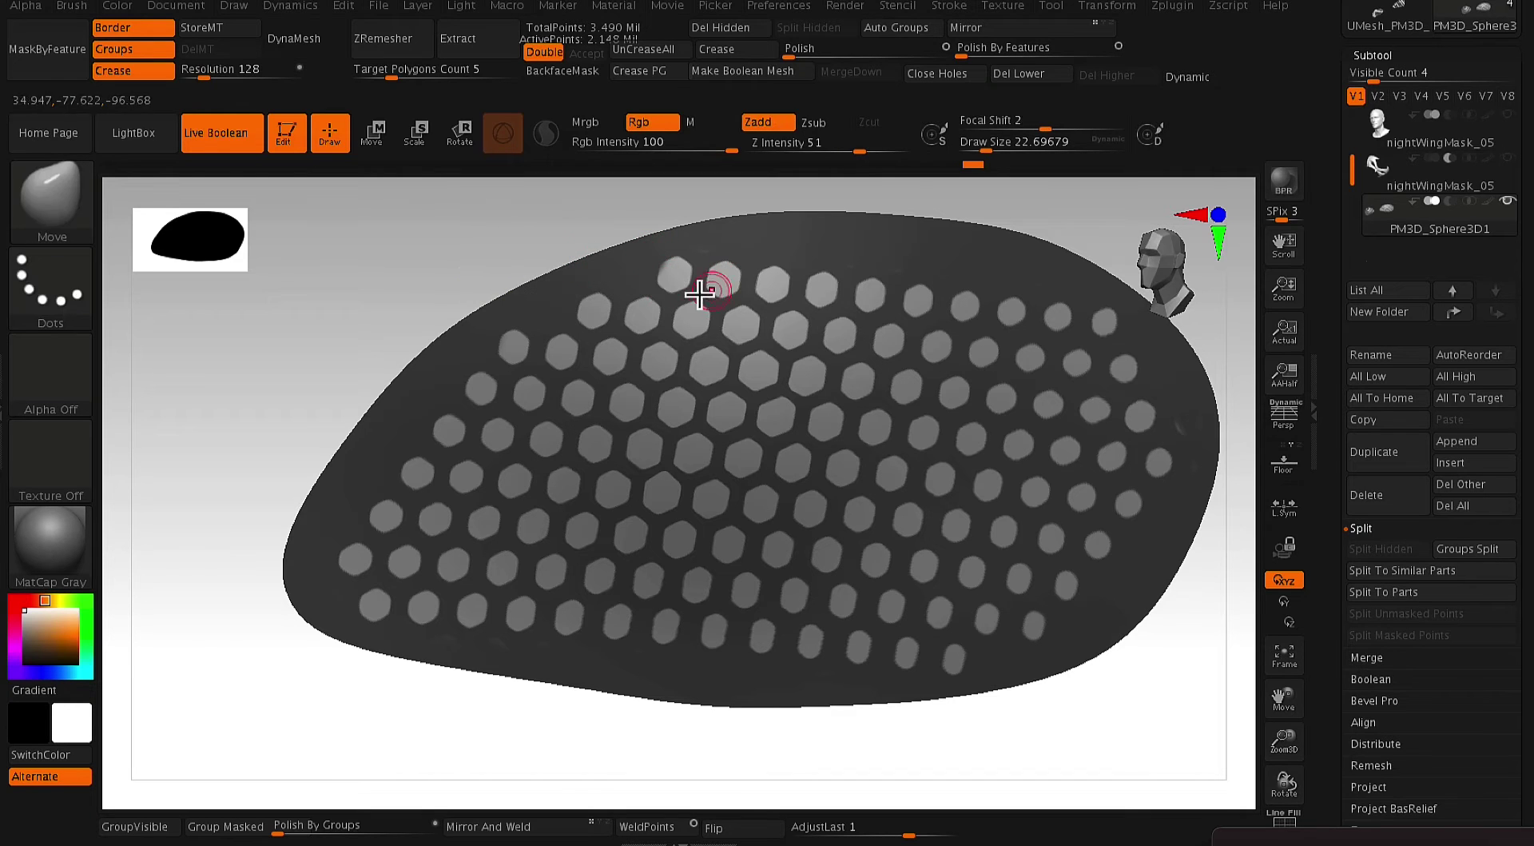
key("ctrl+z")
mouse_move(657, 273)
left_mouse_down("ctrl")
mouse_move(559, 325)
mouse_move(657, 212)
mouse_move(653, 272)
left_mouse_up("ctrl")
left_click_drag(472, 715, 437, 698, "alt")
mouse_move(707, 537)
left_mouse_down()
mouse_move(925, 585)
mouse_move(915, 640)
left_mouse_up()
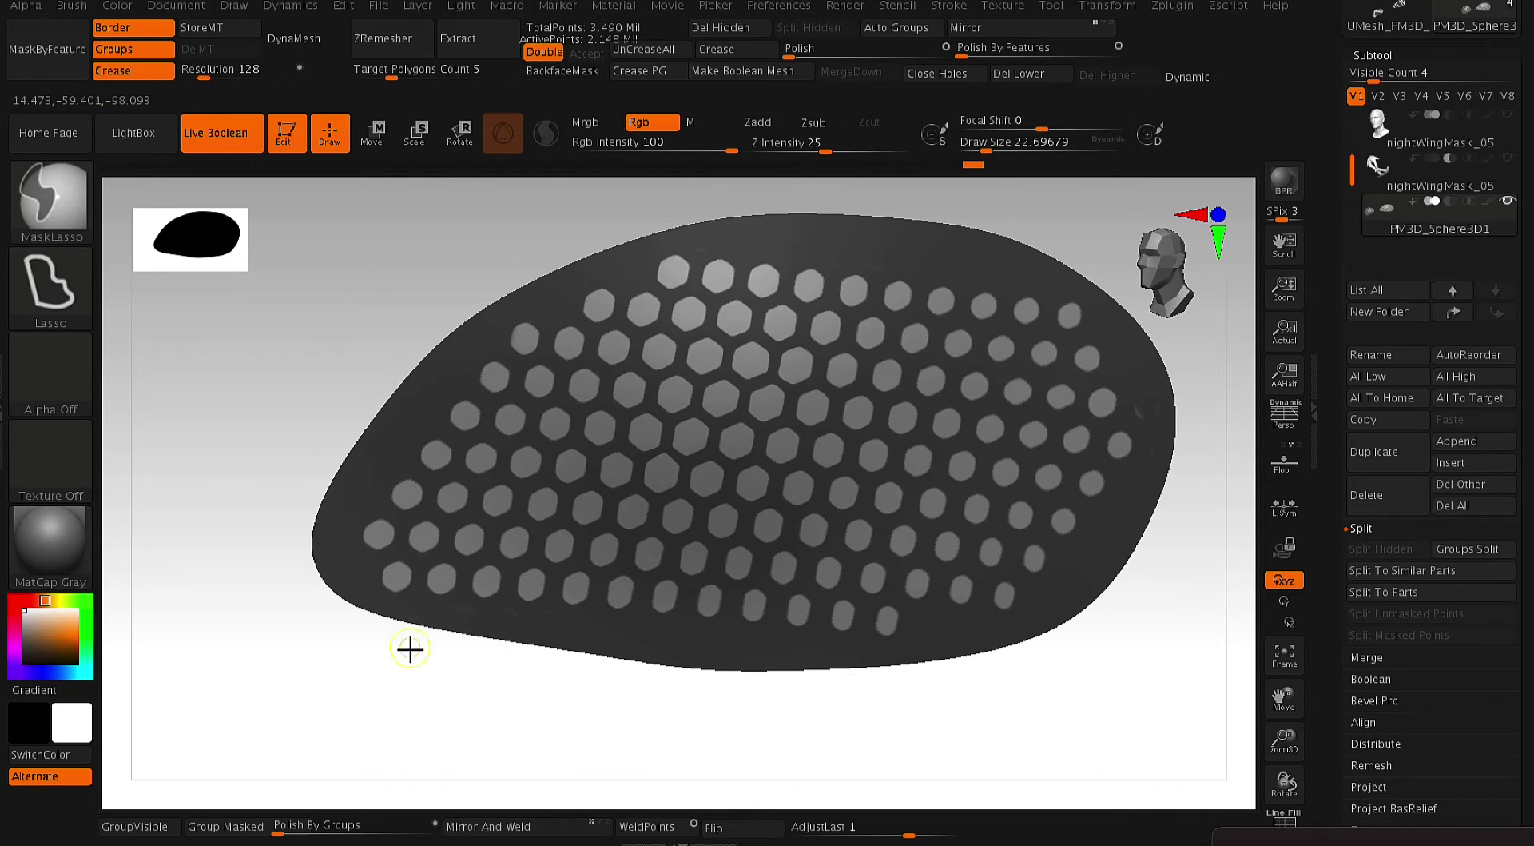
- Try masking the hexagons at the eye piece's lower inner corner and undo it
mouse_move(408, 532)
left_mouse_down("ctrl")
mouse_move(319, 565)
mouse_move(354, 689)
left_mouse_up("ctrl")
key("super+space")
key("Escape")
key("ctrl+z")
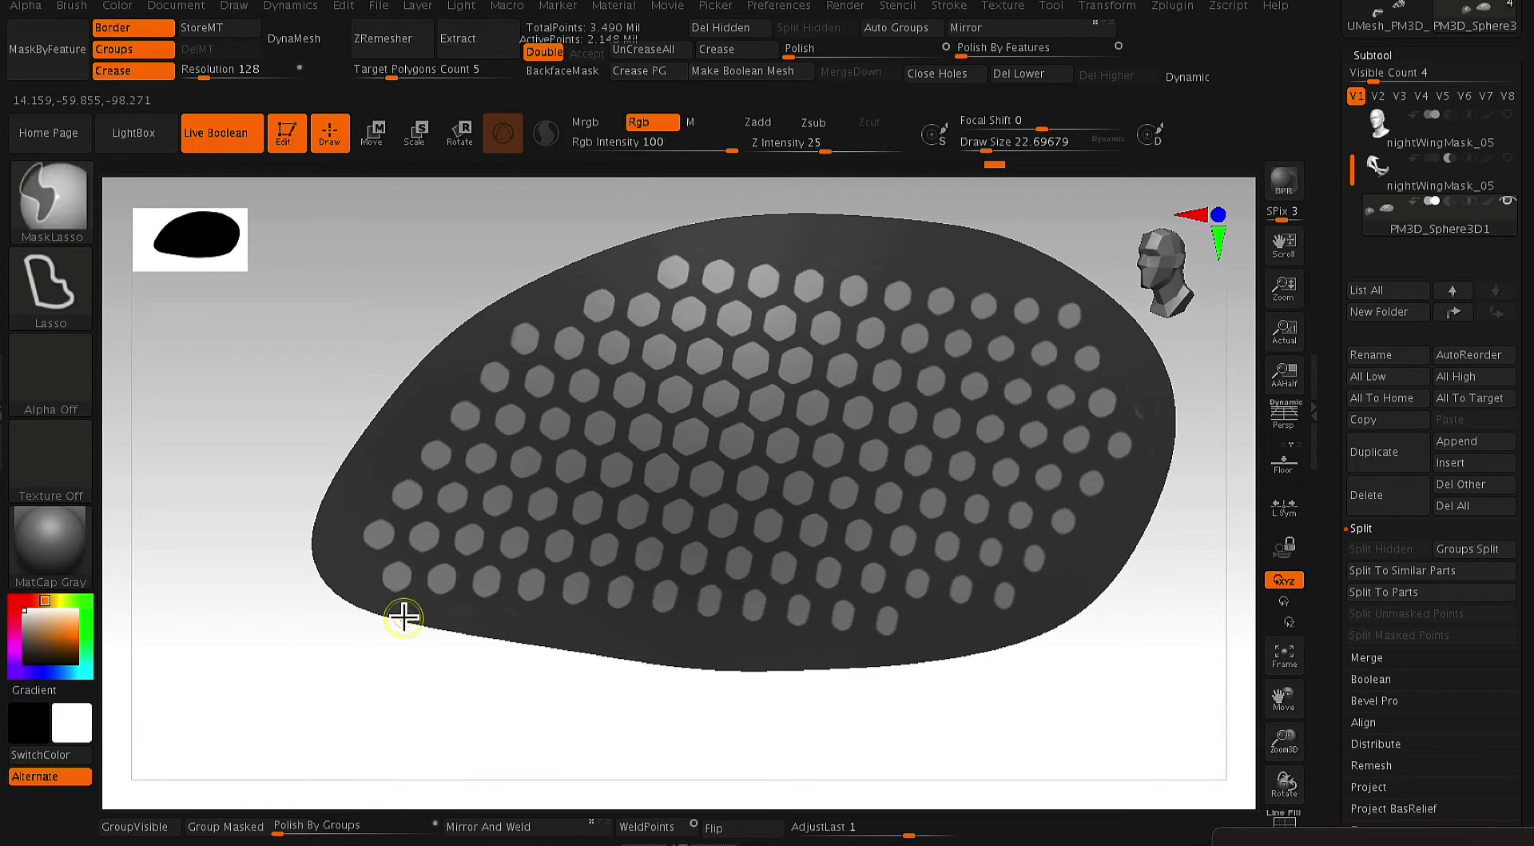
left_click_drag(402, 540, 376, 673, "ctrl+alt")
- Turn the masked grid into its own polygroup, separate from the hexagon cells, and isolate it
key("shift+f")
key("shift+f")
key("ctrl+shift+a")
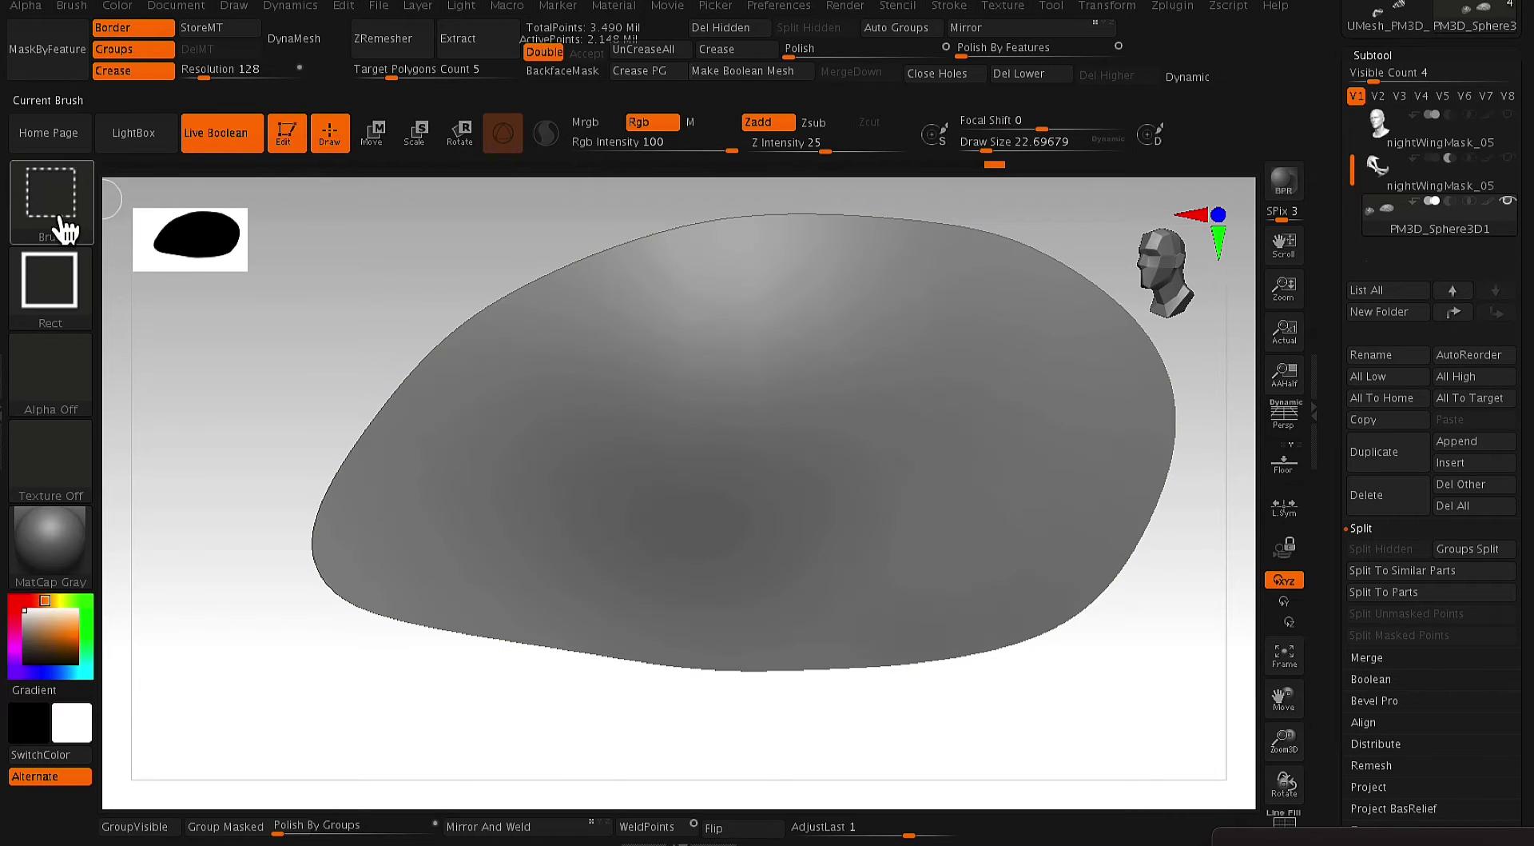
left_click(331, 497, "ctrl+shift")
key("shift+f")
key("shift+f")
left_click(1014, 705, "ctrl+shift")
key("shift+f")
key("shift+f")
left_click(1007, 644, "ctrl+shift")
key("shift+f")
left_click_drag(1055, 678, 1058, 714, "alt")
key("shift+f")
key("ctrl+z")
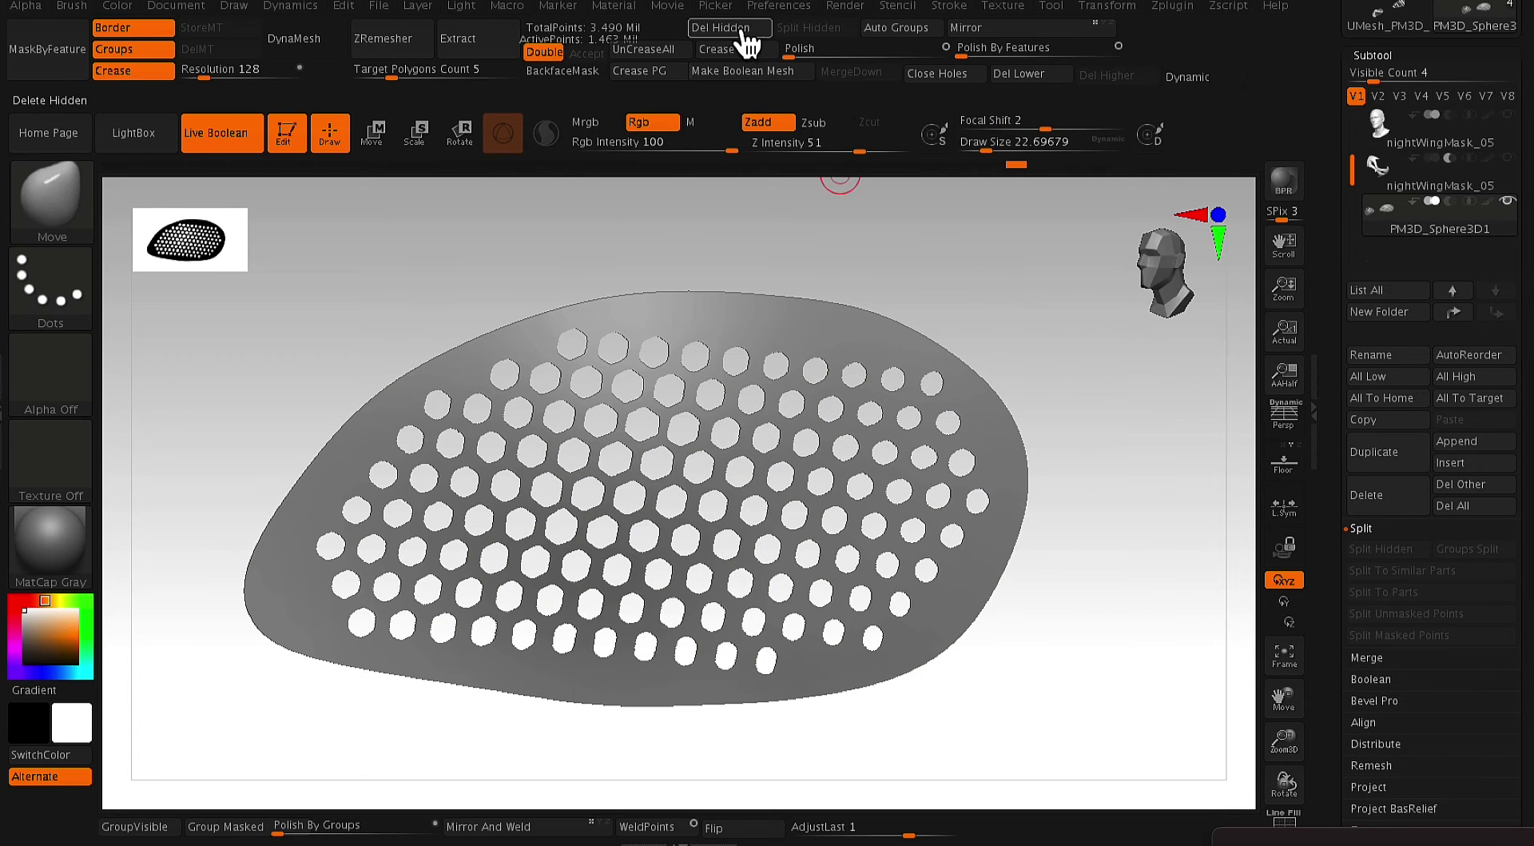
- Delete the eye pieces' lower subdivision levels and remove the hidden hexagon cells
left_click(744, 32)
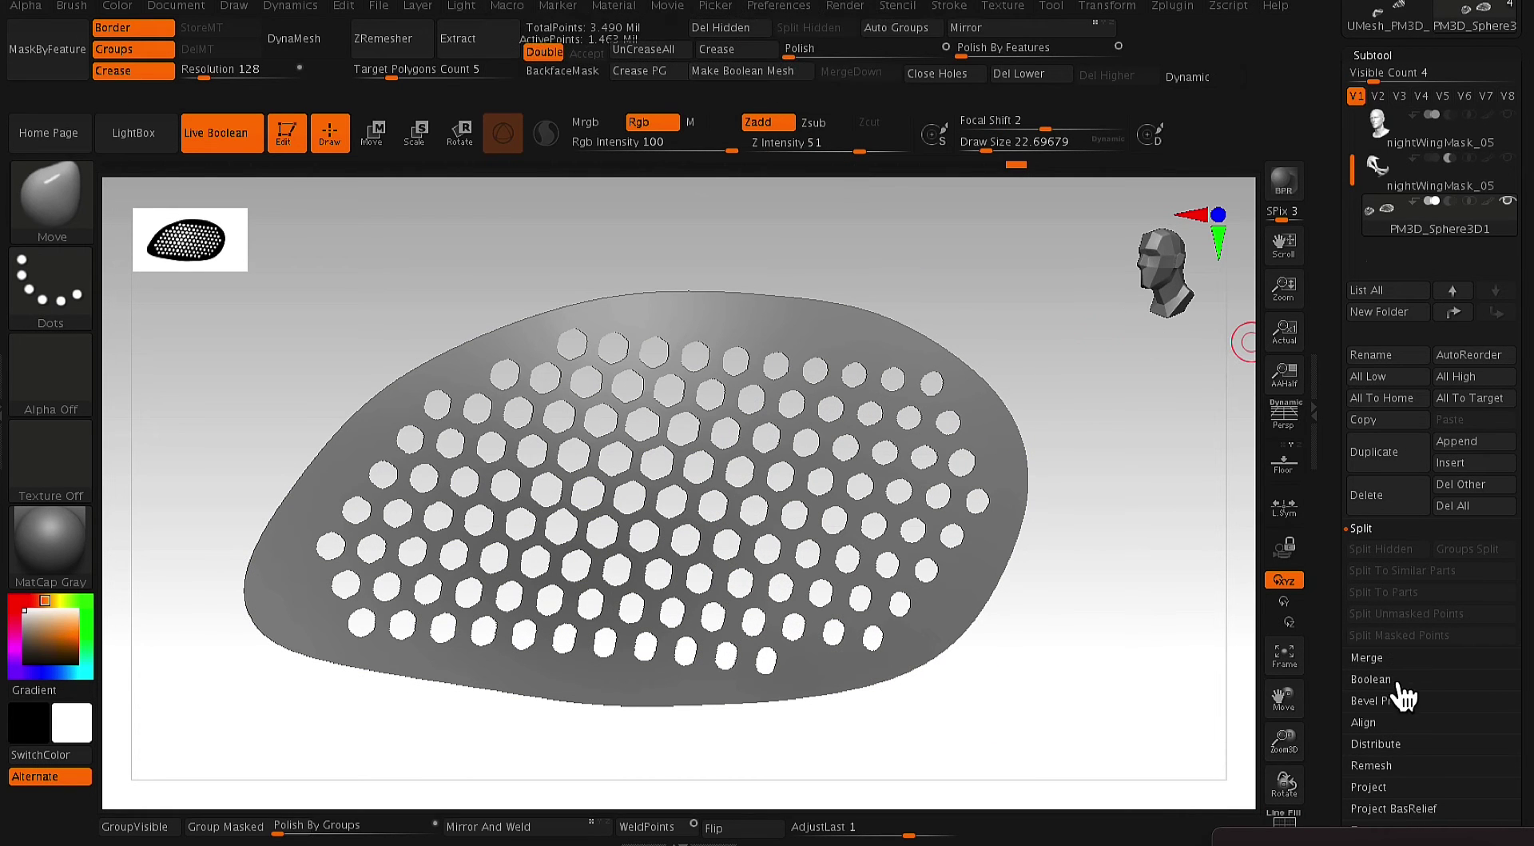
left_click_drag(1485, 844, 1455, 682)
left_click(1388, 650)
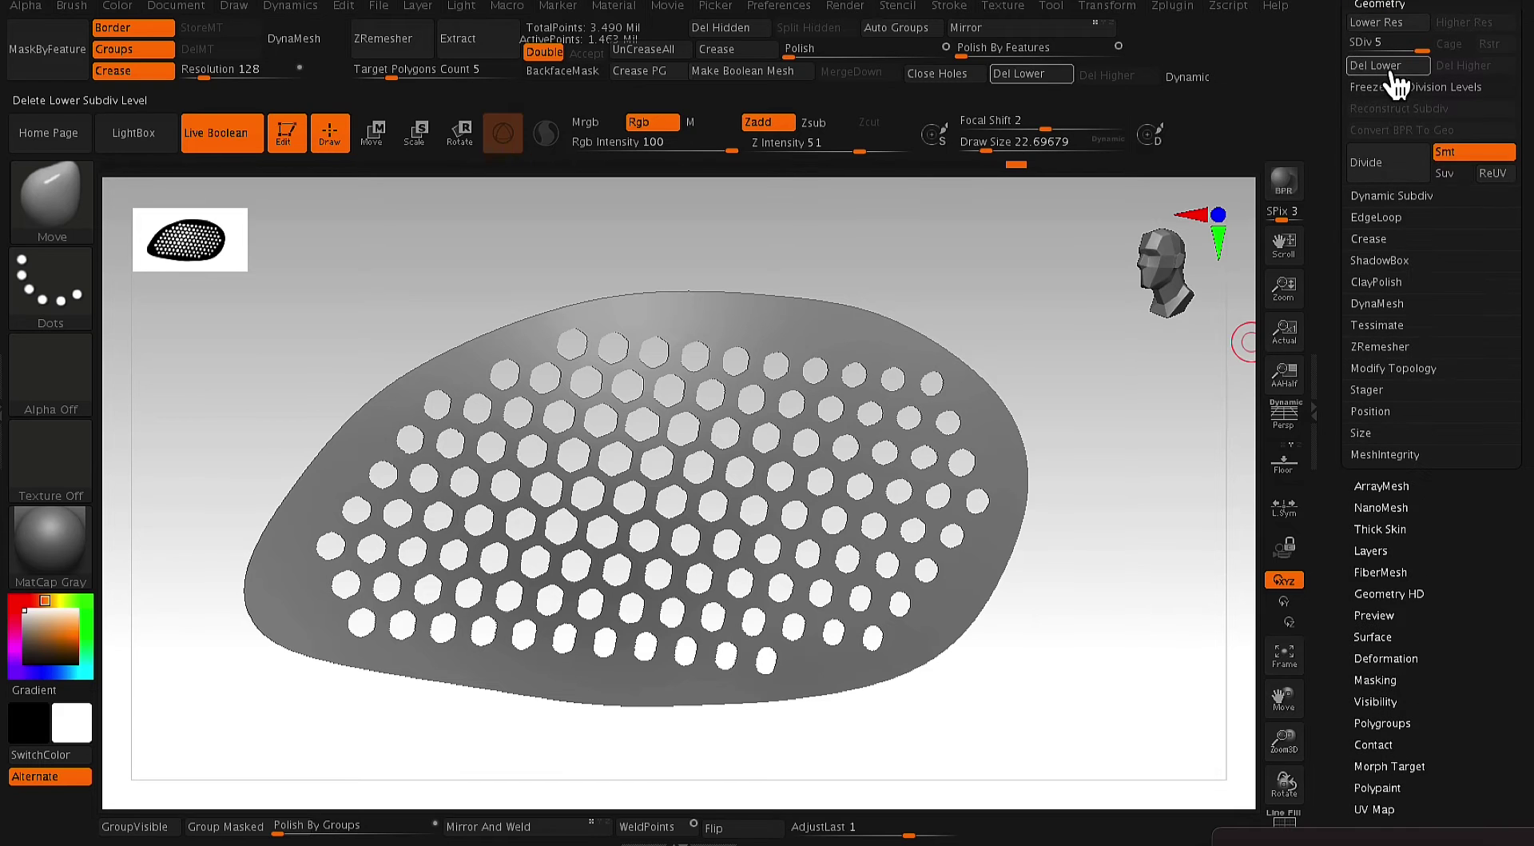
left_click(1395, 68)
left_click(805, 32)
left_click(1415, 1)
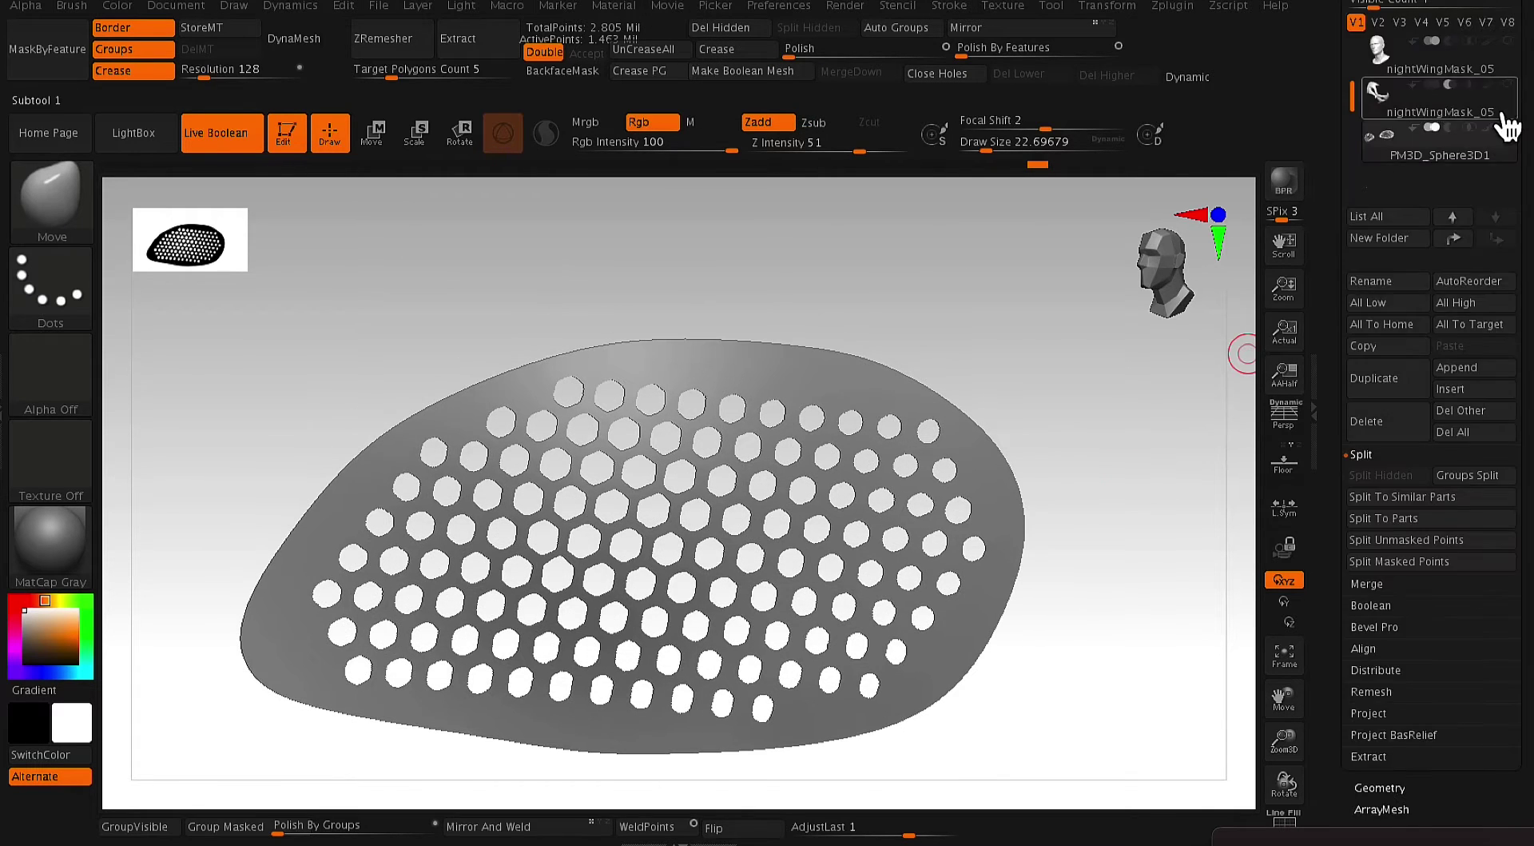
- Compare the perforated eye pieces with the mask subtool and examine the hole edges and polyframe up close
left_click(1506, 85)
key("f")
left_click_drag(1143, 595, 1126, 699)
key("f")
key("shift+f")
left_click(1507, 86)
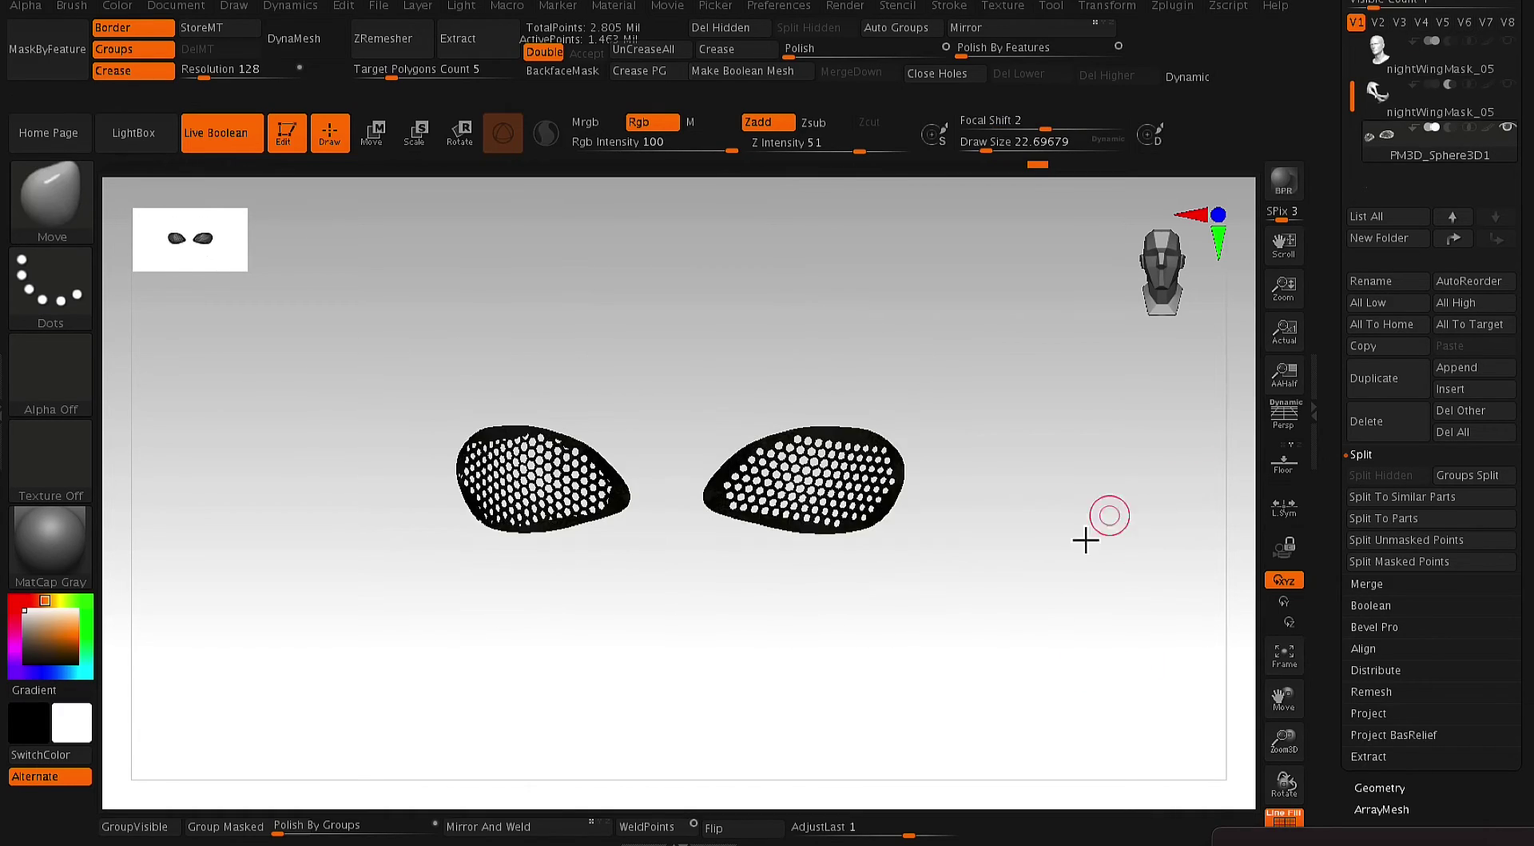
key("f")
left_click_drag(1106, 644, 1234, 716)
key("shift+f")
key("shift+f")
scroll(1233, 716, "down", 5)
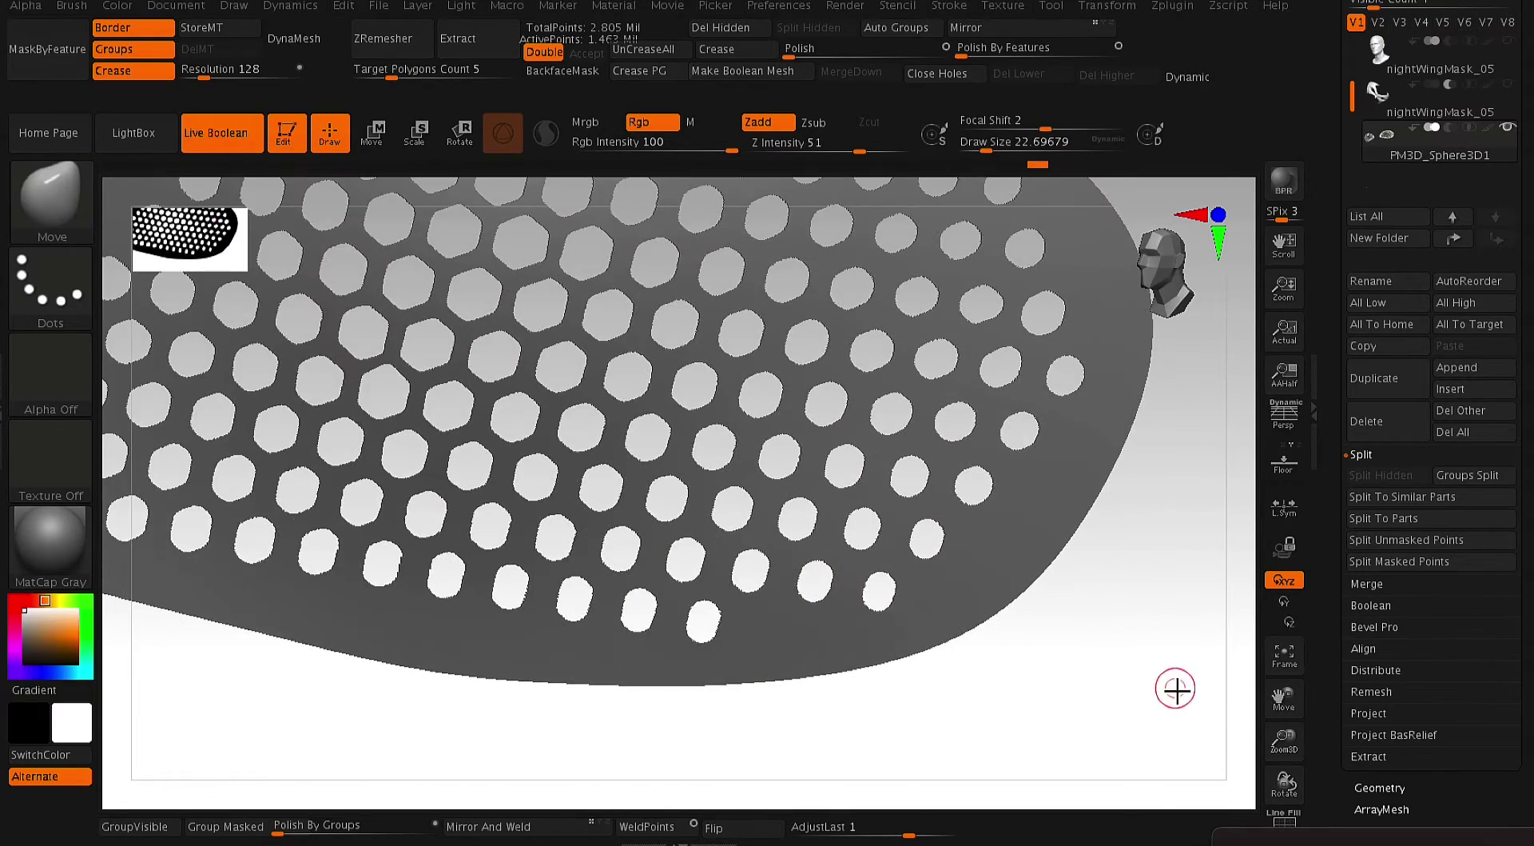
- Try Tessimate on the eye pieces with a Polygons Size of about 0.63, and step back to before it
left_click(1386, 789)
left_click(1390, 370)
left_click_drag(1175, 645, 1195, 665, "alt")
left_click(1428, 391)
scroll(1178, 664, "up", 6)
key("shift+f")
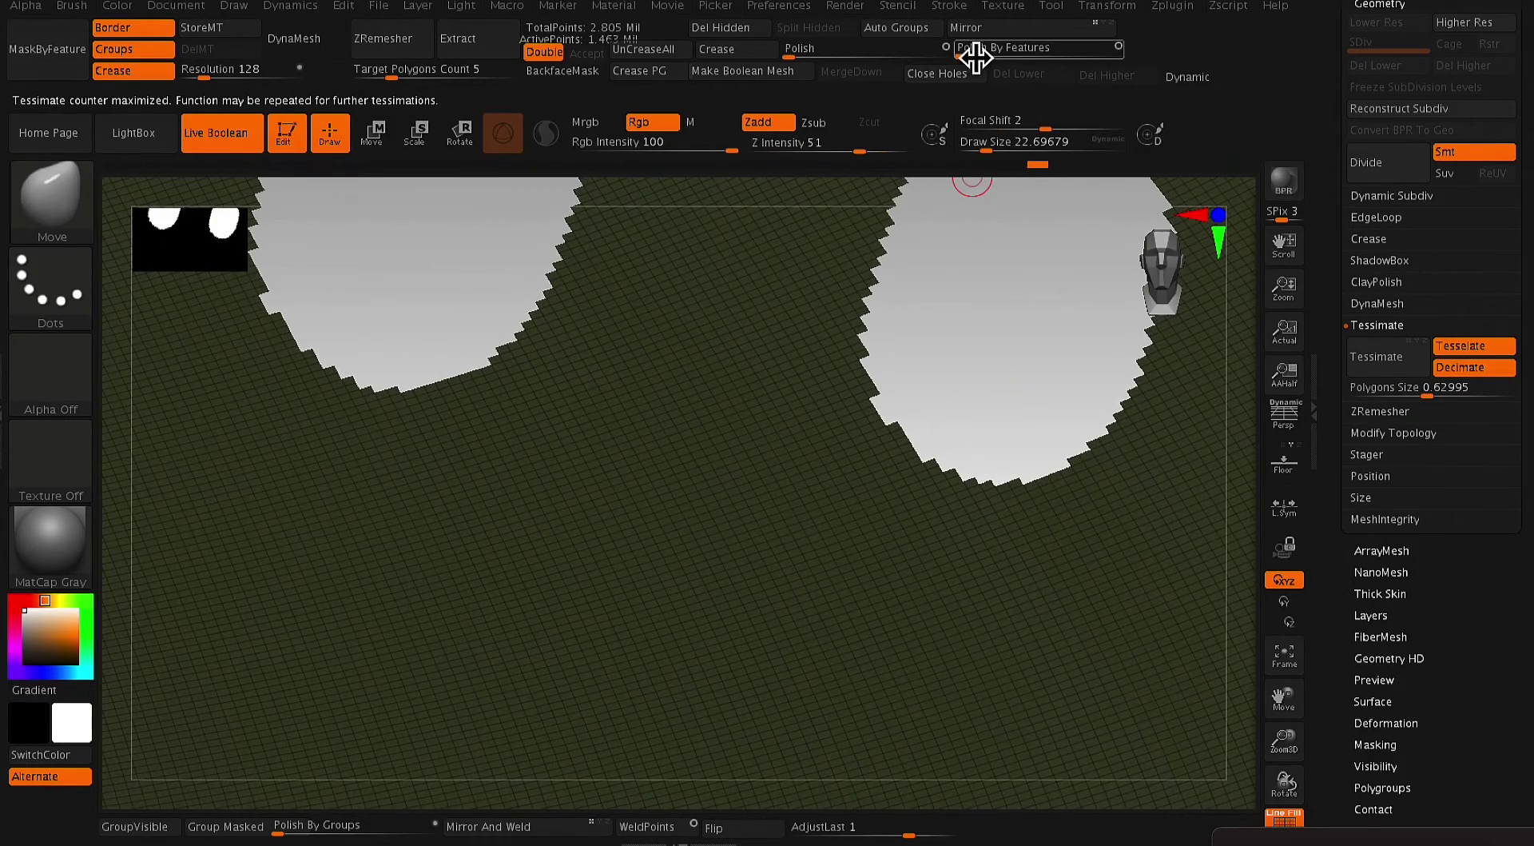
key("ctrl+z")
key("ctrl+z")
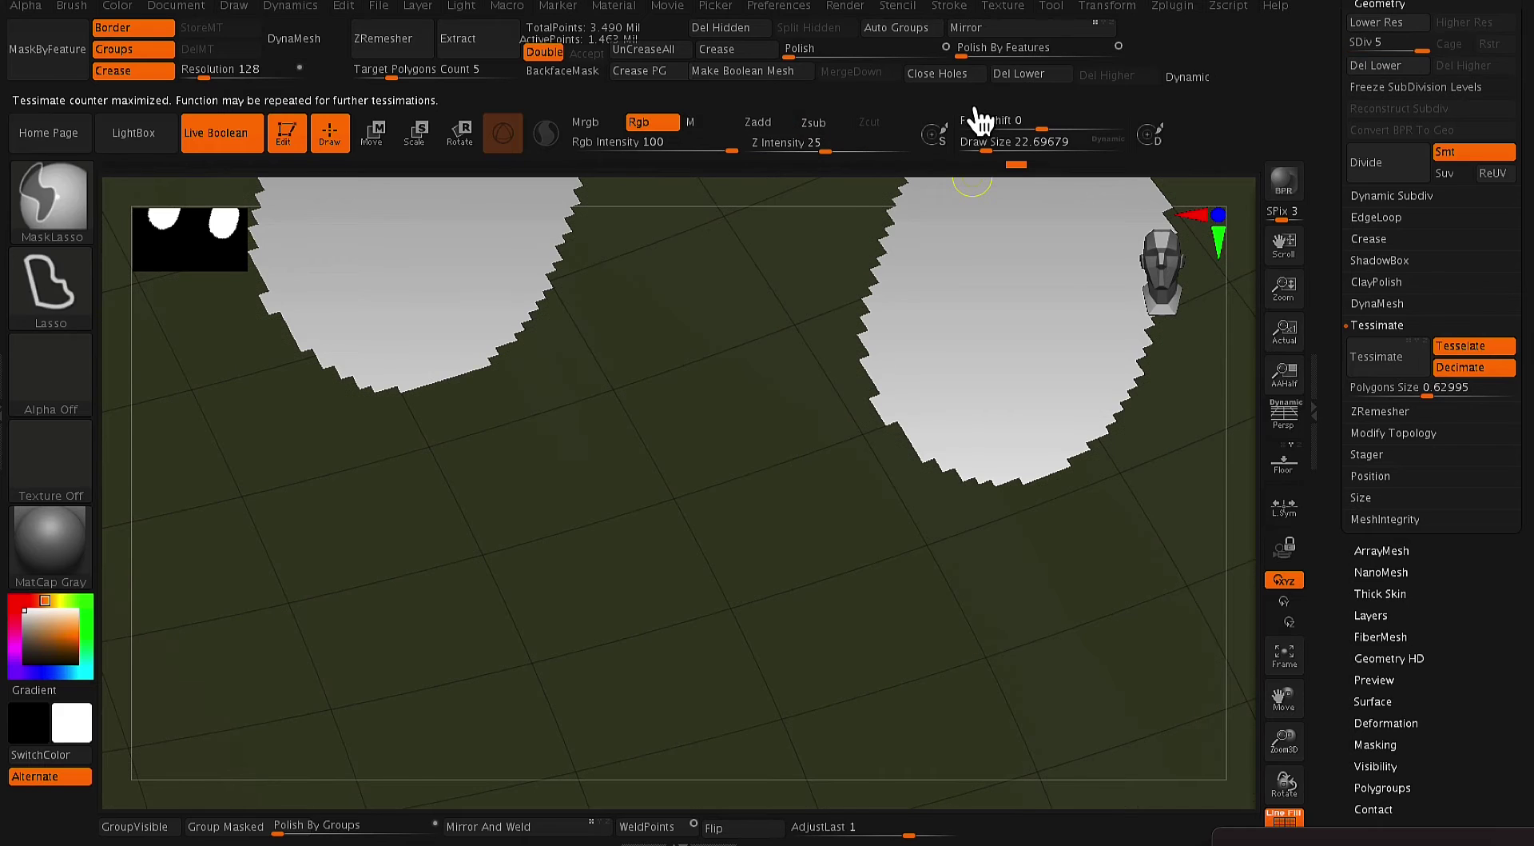
key("ctrl+shift+z")
key("ctrl+shift+z")
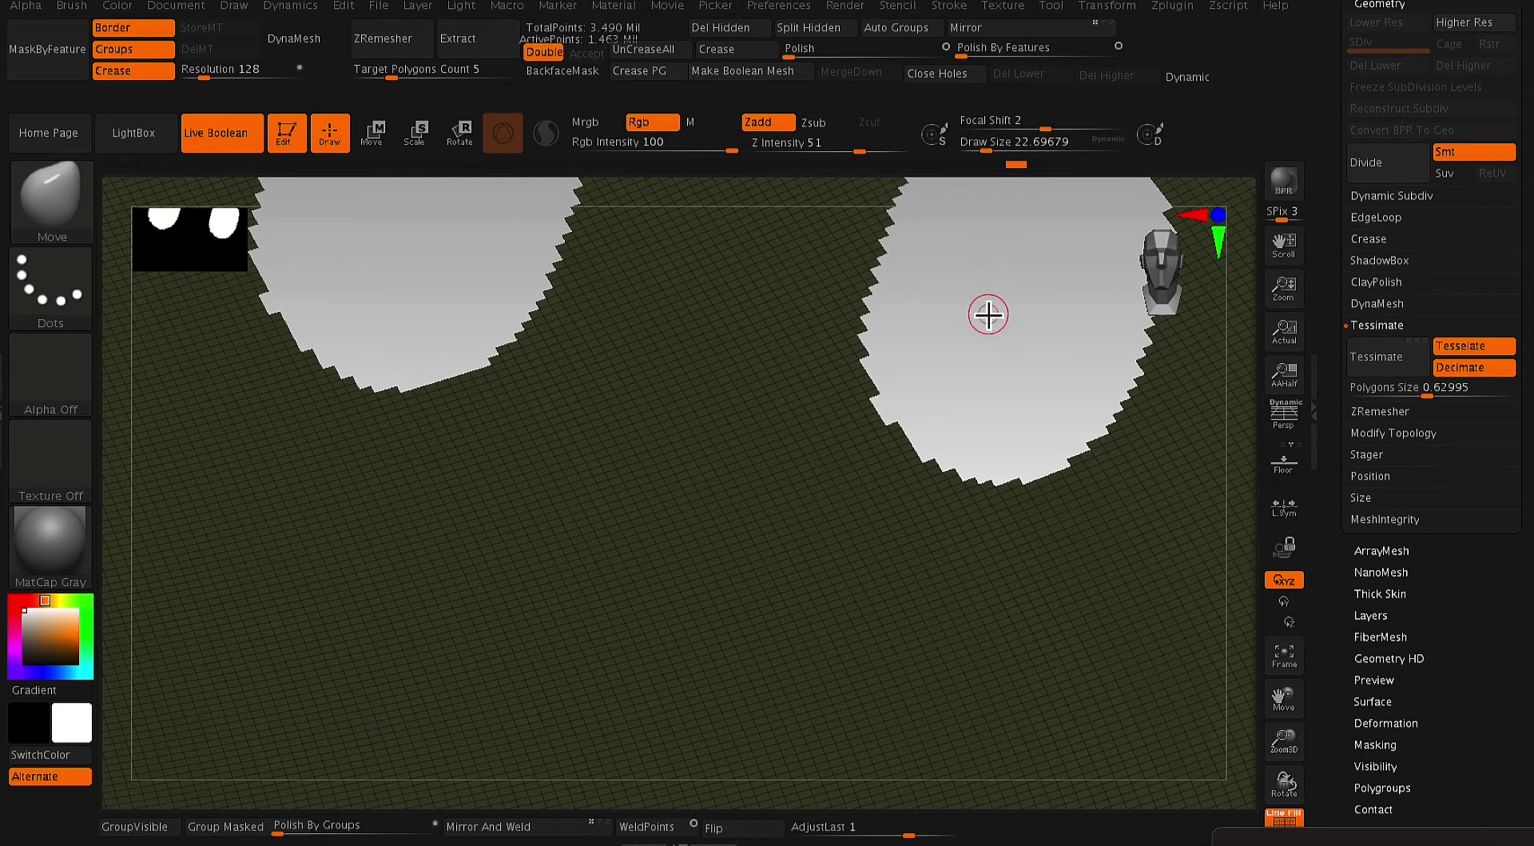
- Polish the eye pieces by features to smooth the jagged hole edges and delete the hidden geometry
left_click(964, 50)
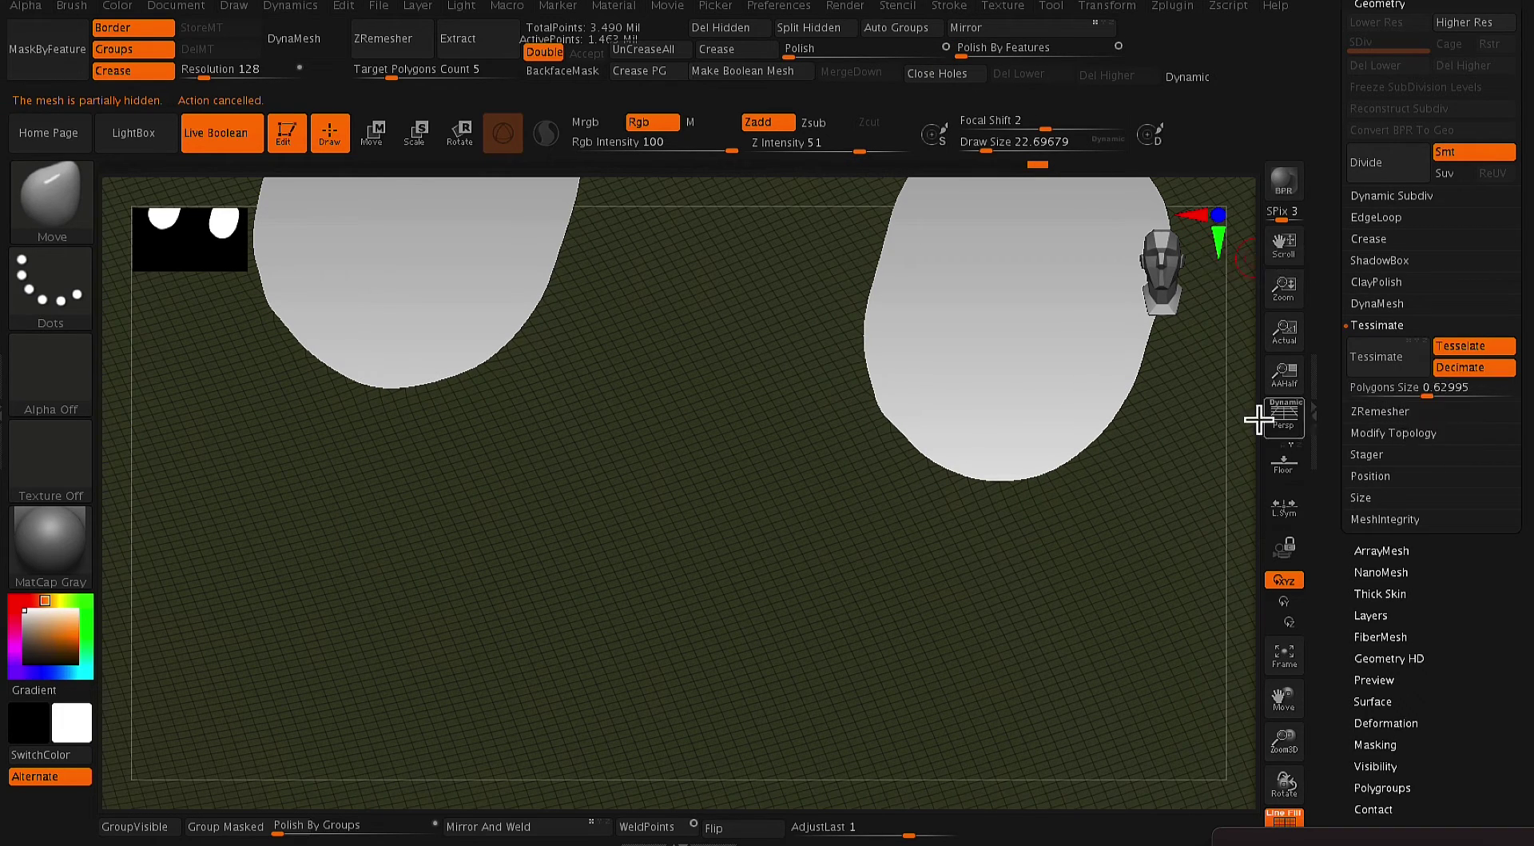
key("f")
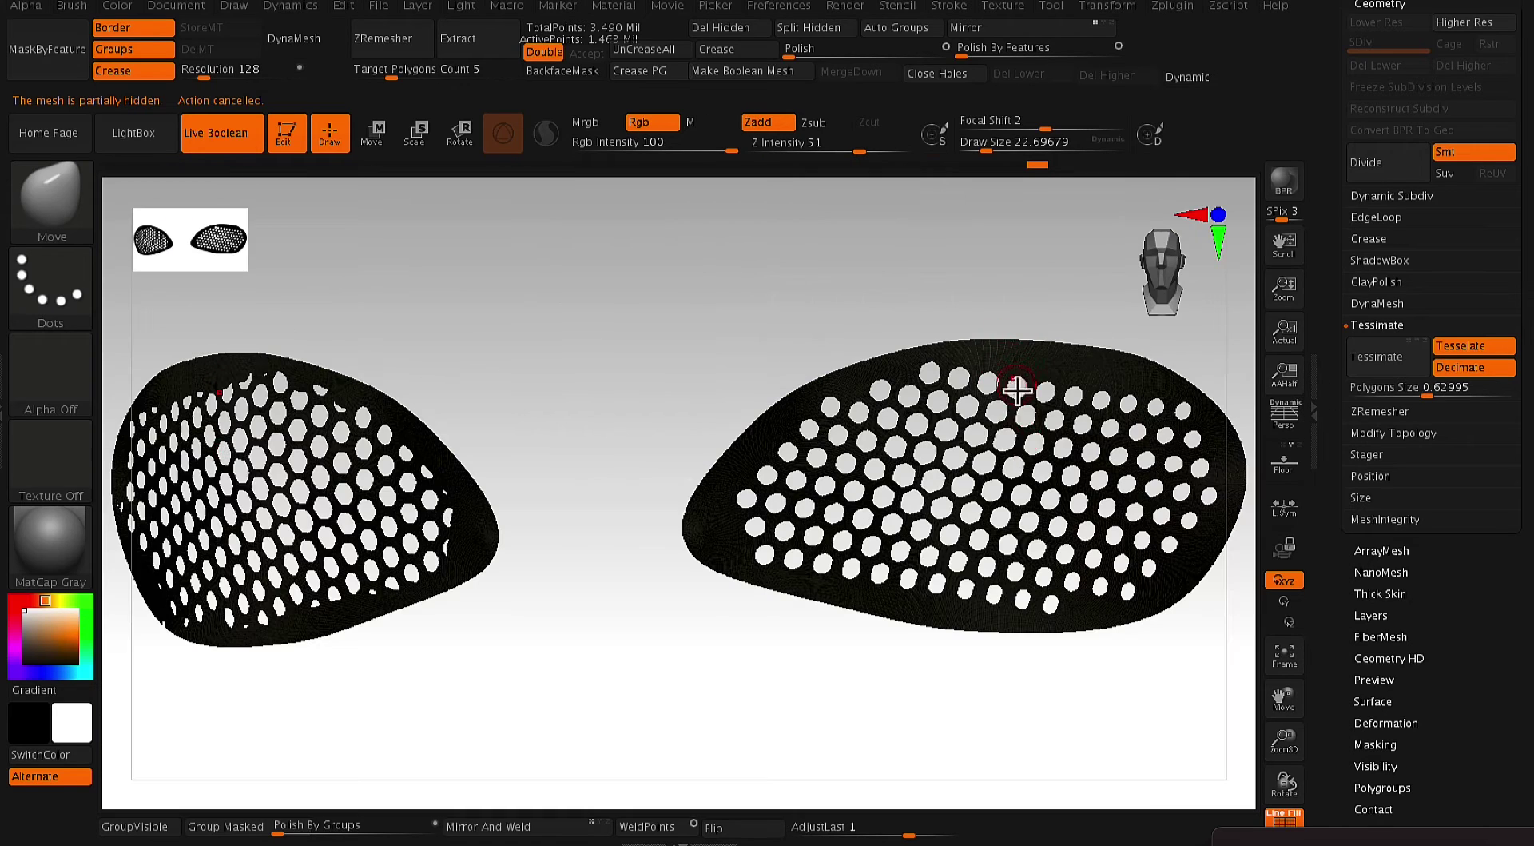
left_click(971, 280, "ctrl+shift")
key("ctrl+z")
left_click(760, 34)
scroll(911, 261, "up", 5)
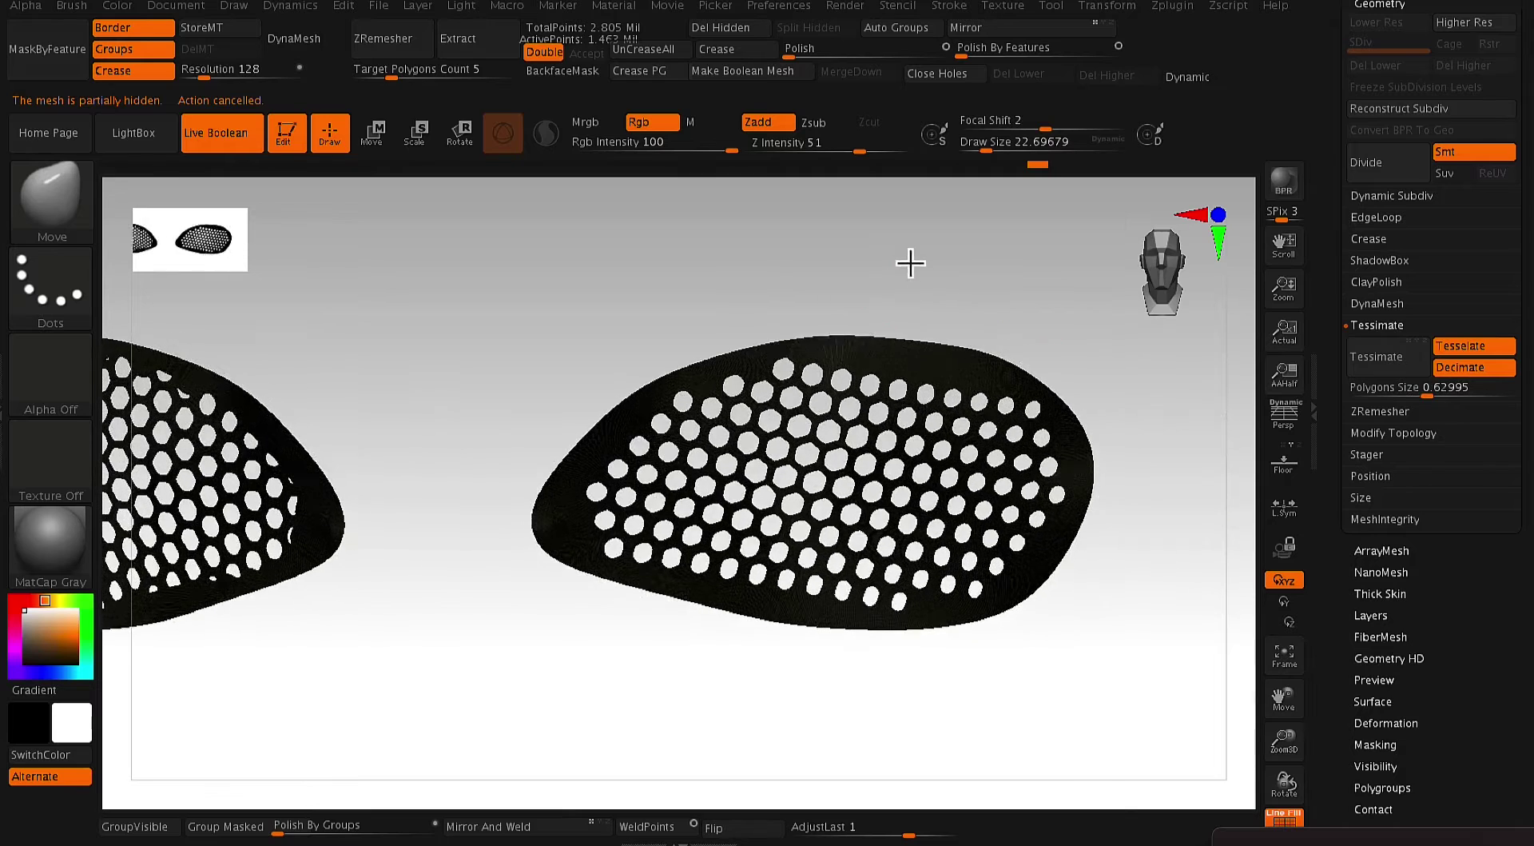
- Tessimate the perforated eye pieces, raising the Polygons Size to about 1.86
left_click_drag(771, 685, 380, 664, "alt")
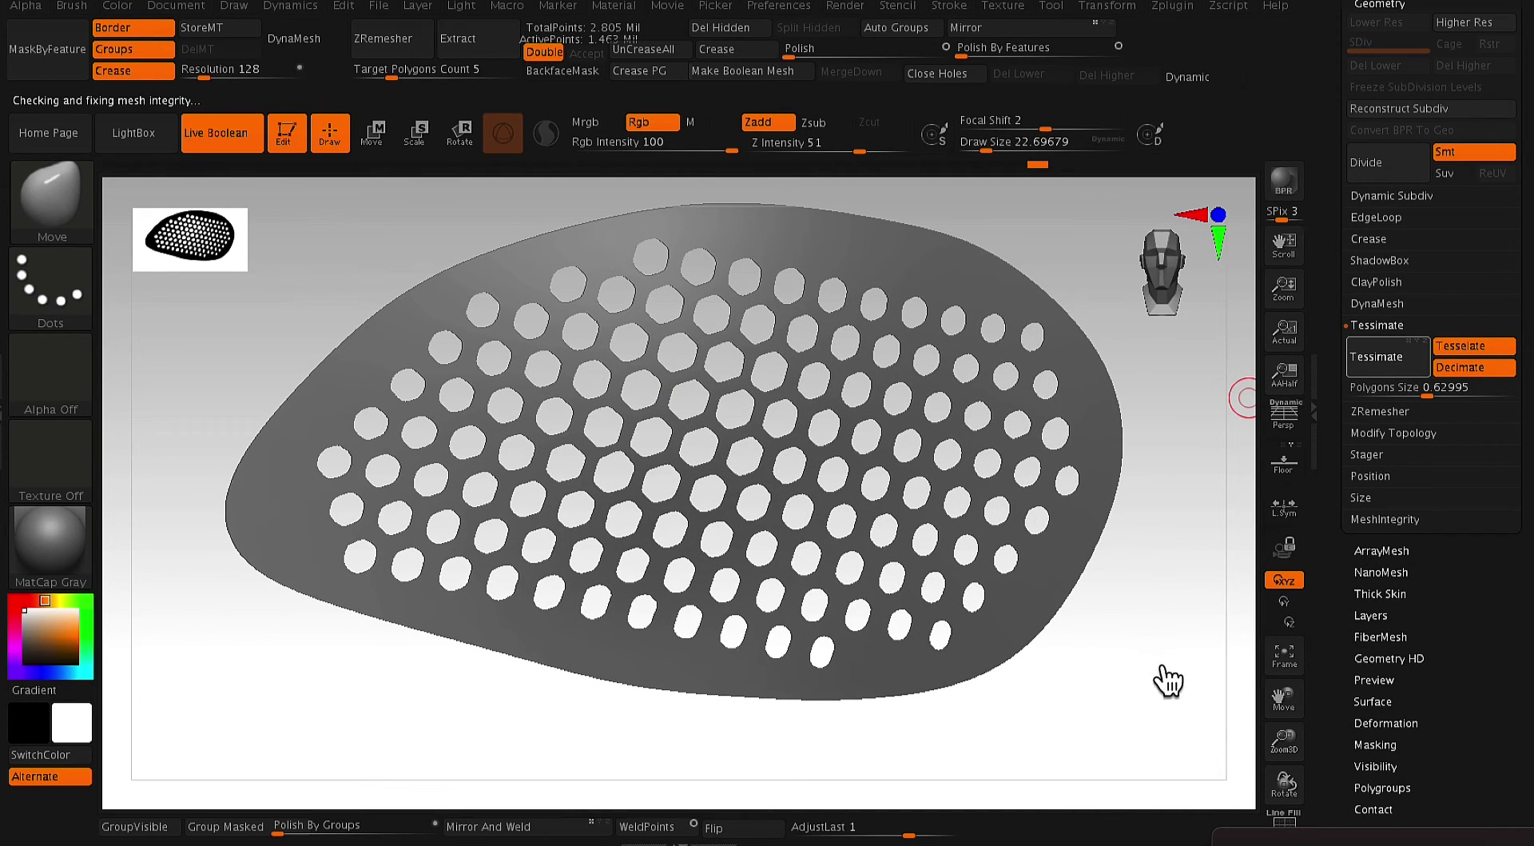
scroll(1150, 627, "up", 3)
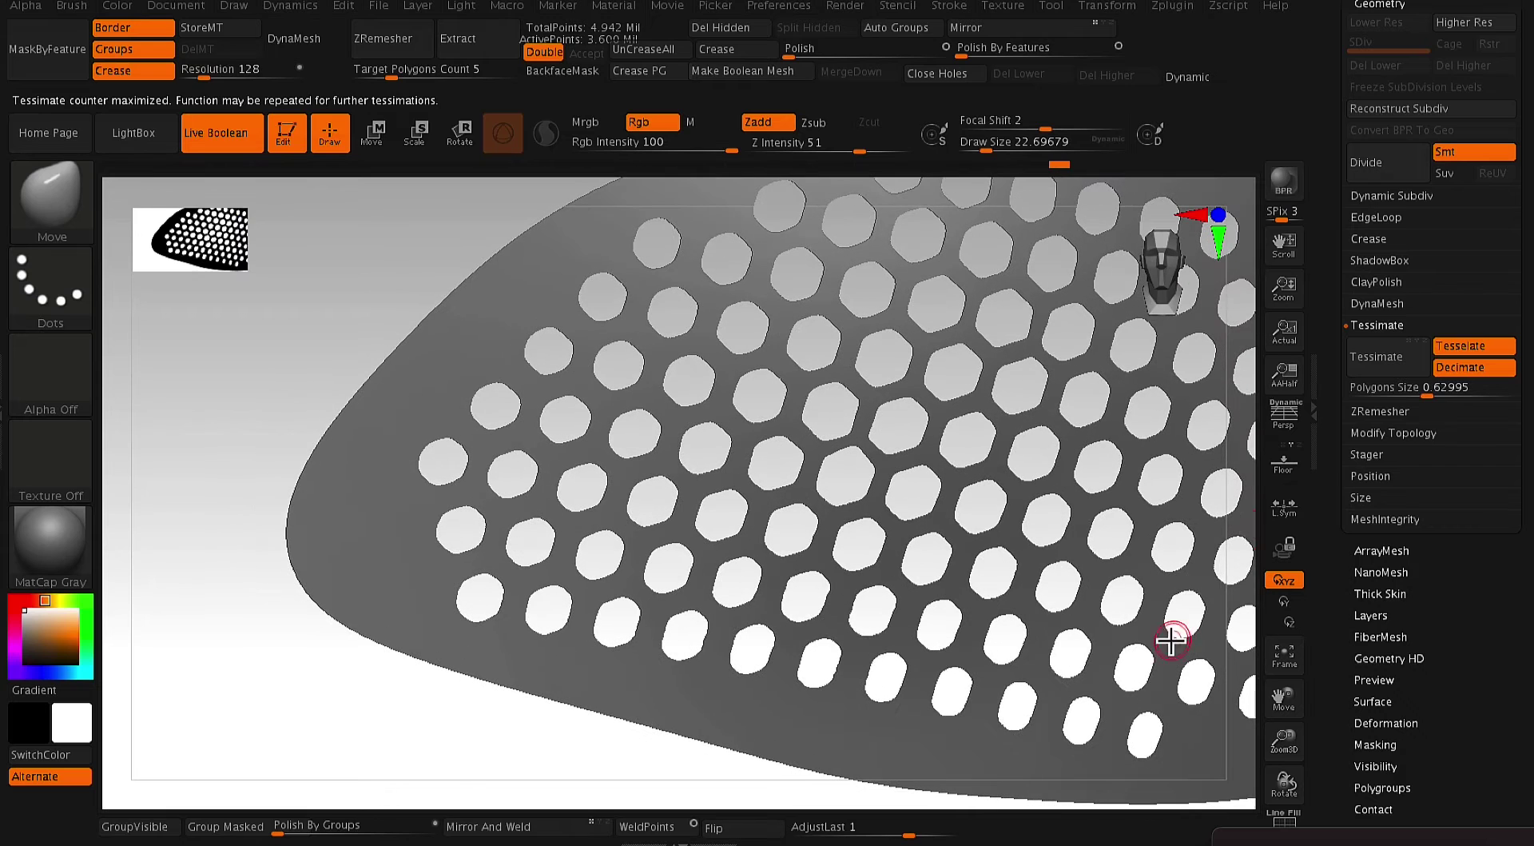
left_click(1427, 398)
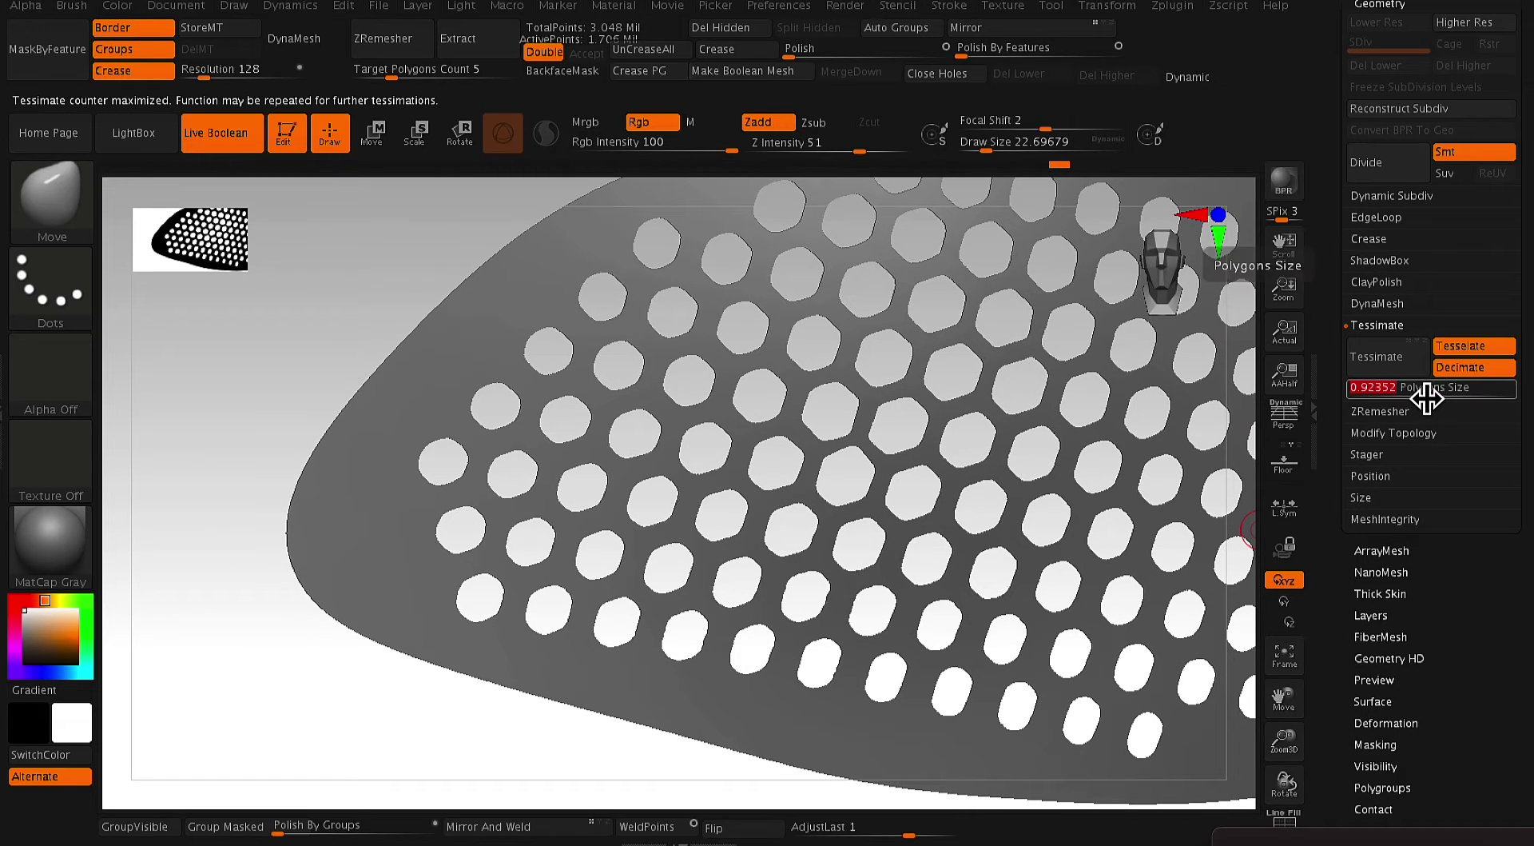
left_click_drag(1429, 396, 1445, 394)
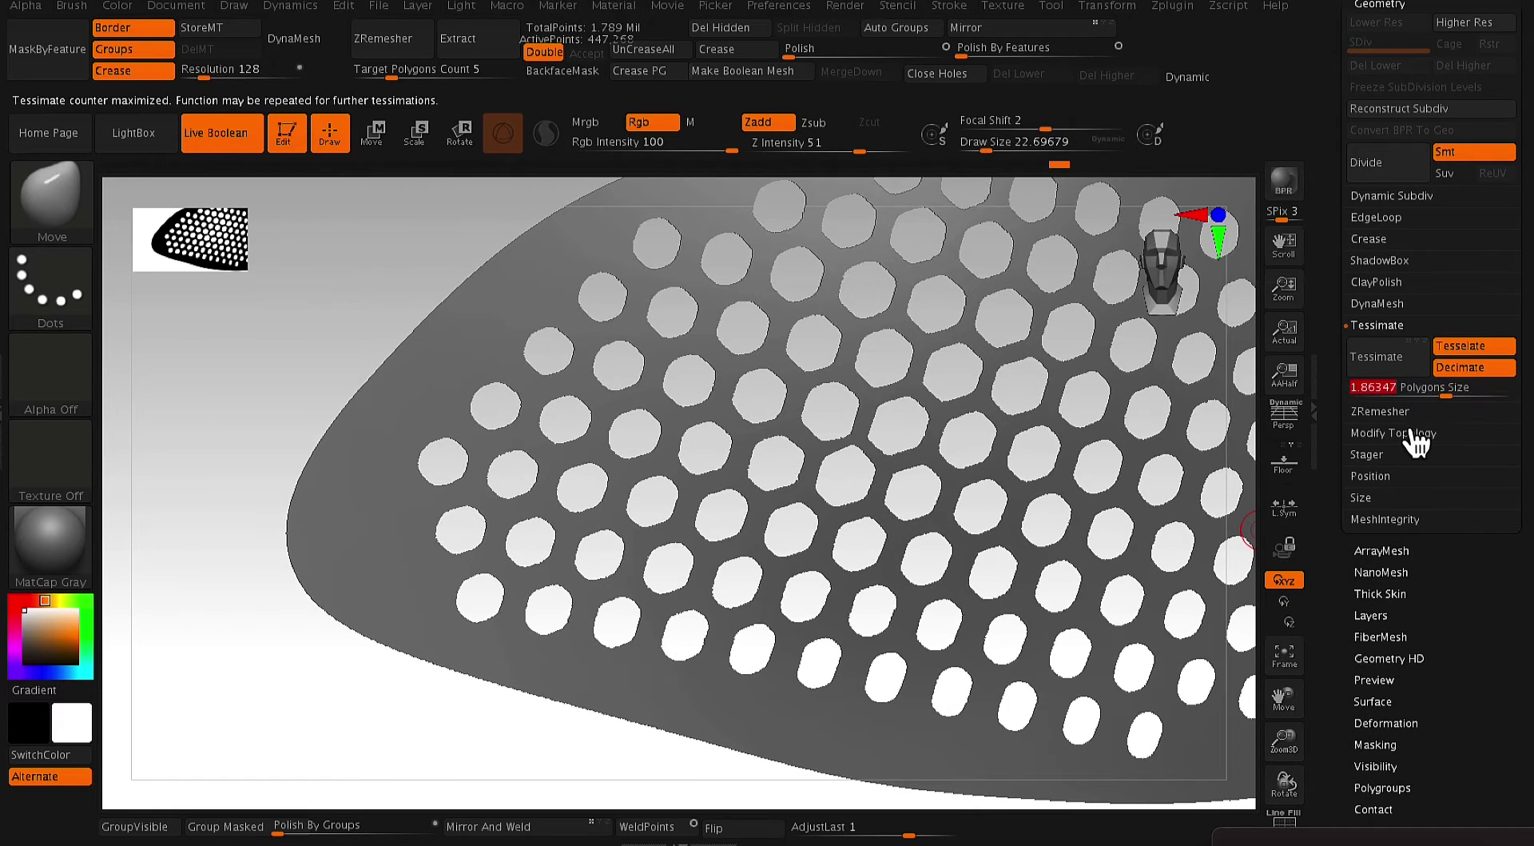
- Tessimate the eye pieces with a Polygons Size of about 2.69 and polish them by features
left_click_drag(431, 250, 738, 314)
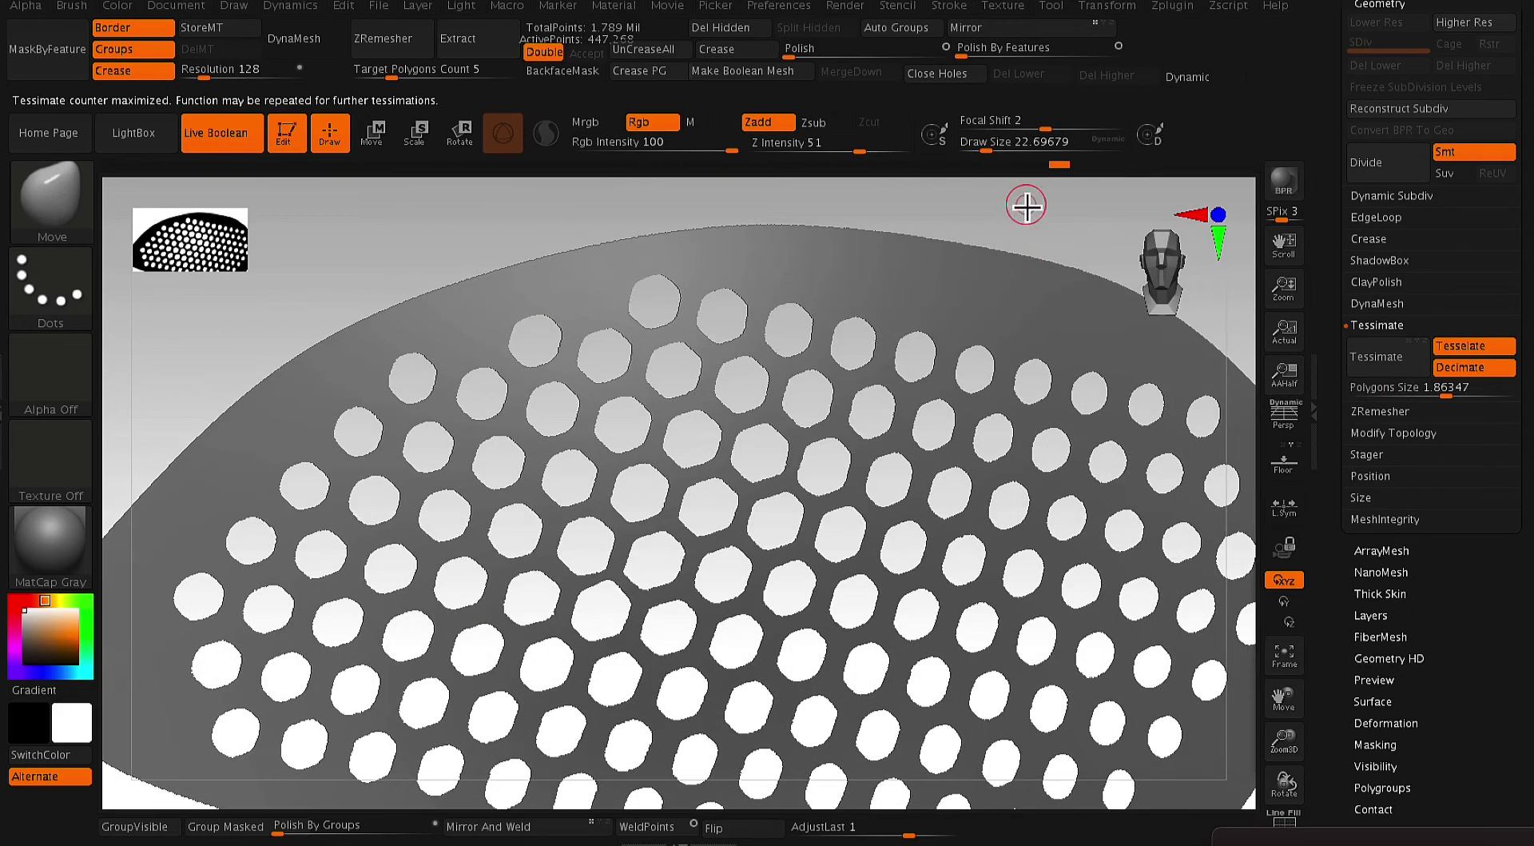
mouse_move(1027, 205)
left_mouse_down()
mouse_move(996, 219)
mouse_move(1022, 214)
left_mouse_up()
left_click_drag(1453, 387, 1453, 393)
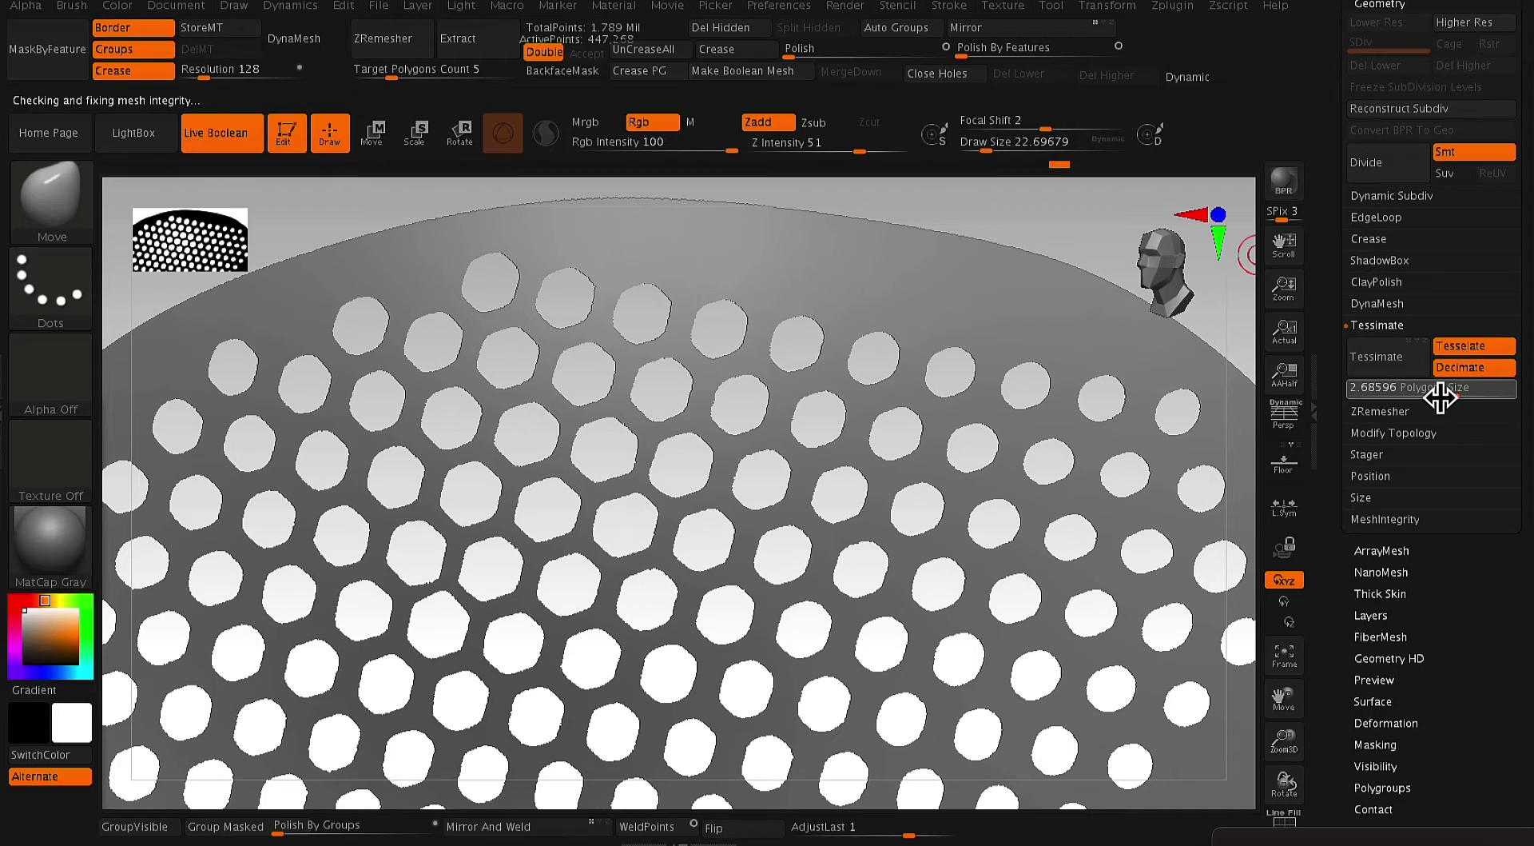
left_click(973, 53)
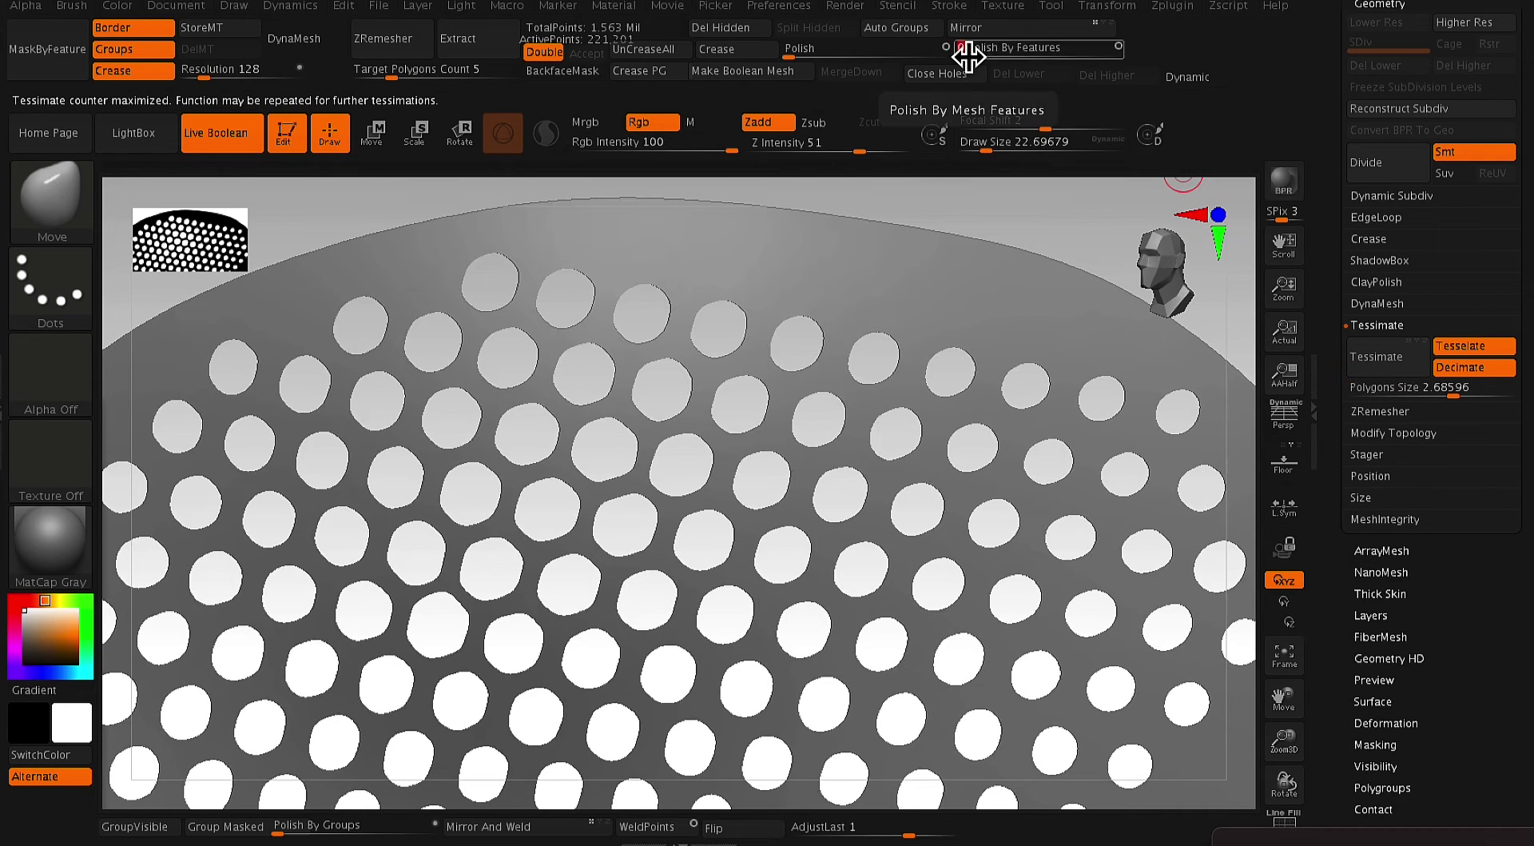
key("f")
left_click_drag(1014, 238, 883, 262, "alt")
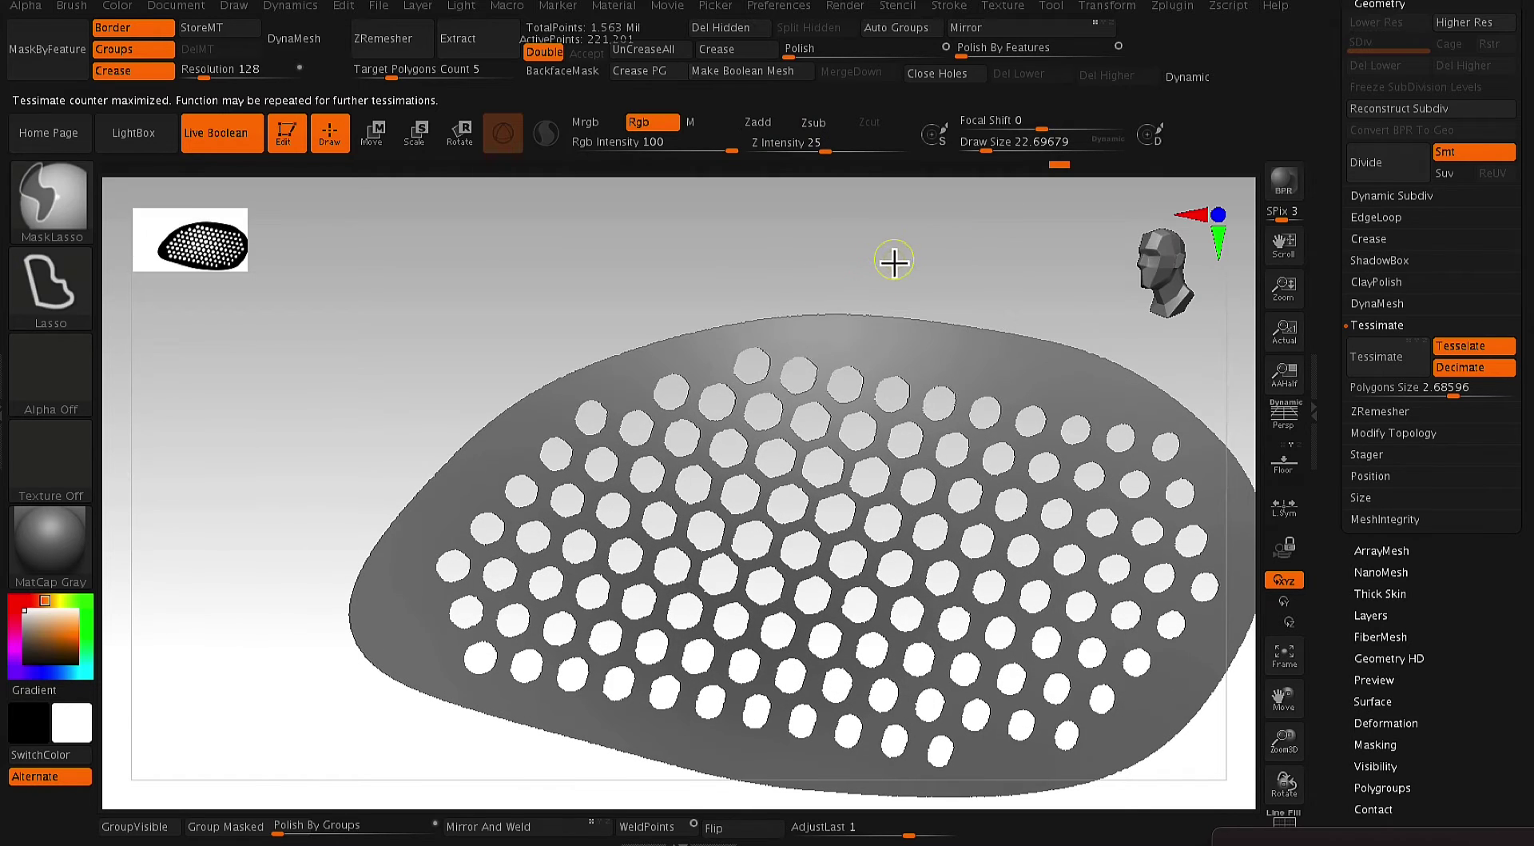
- Set the ZRemesher Target Polygons Count to 20, try remeshing both perforated eye pieces, and undo the remesh
key("ctrl+z")
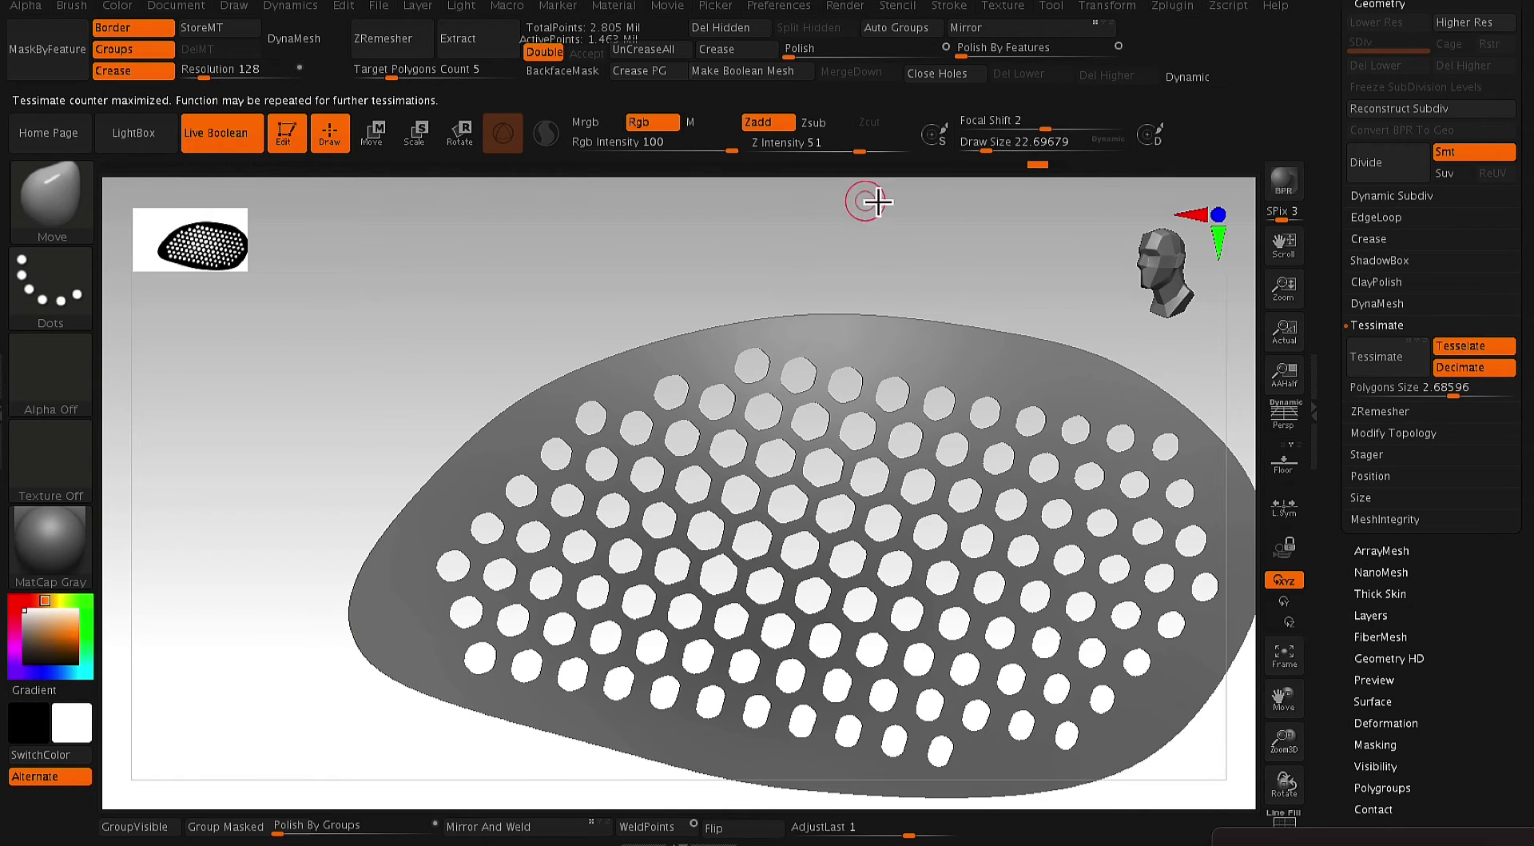
key("ctrl+shift+z")
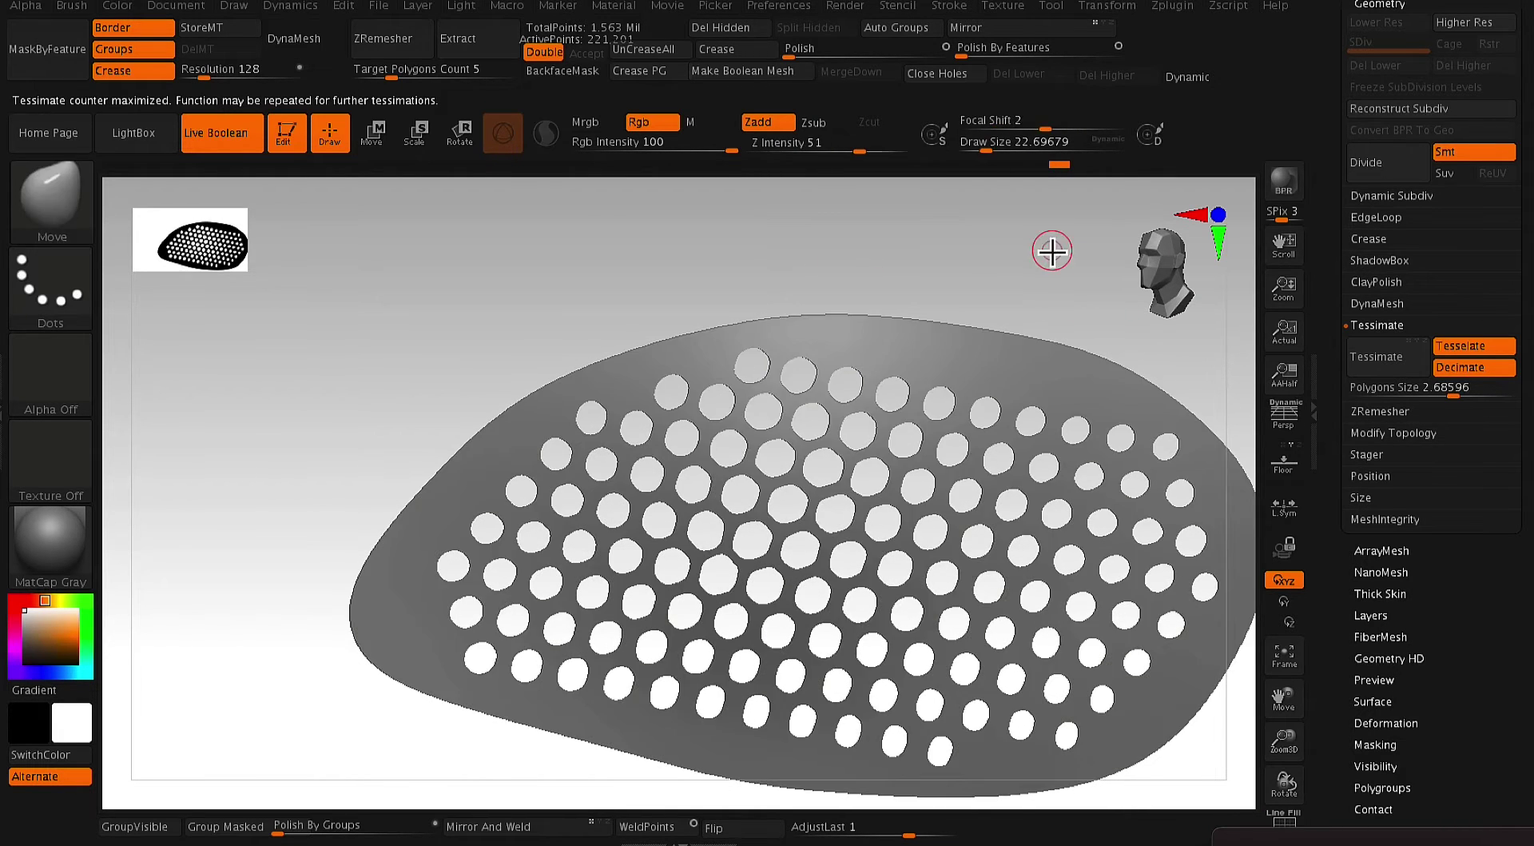
mouse_move(1052, 247)
left_mouse_down()
mouse_move(932, 257)
mouse_move(908, 308)
mouse_move(930, 322)
mouse_move(967, 308)
mouse_move(932, 226)
left_mouse_up()
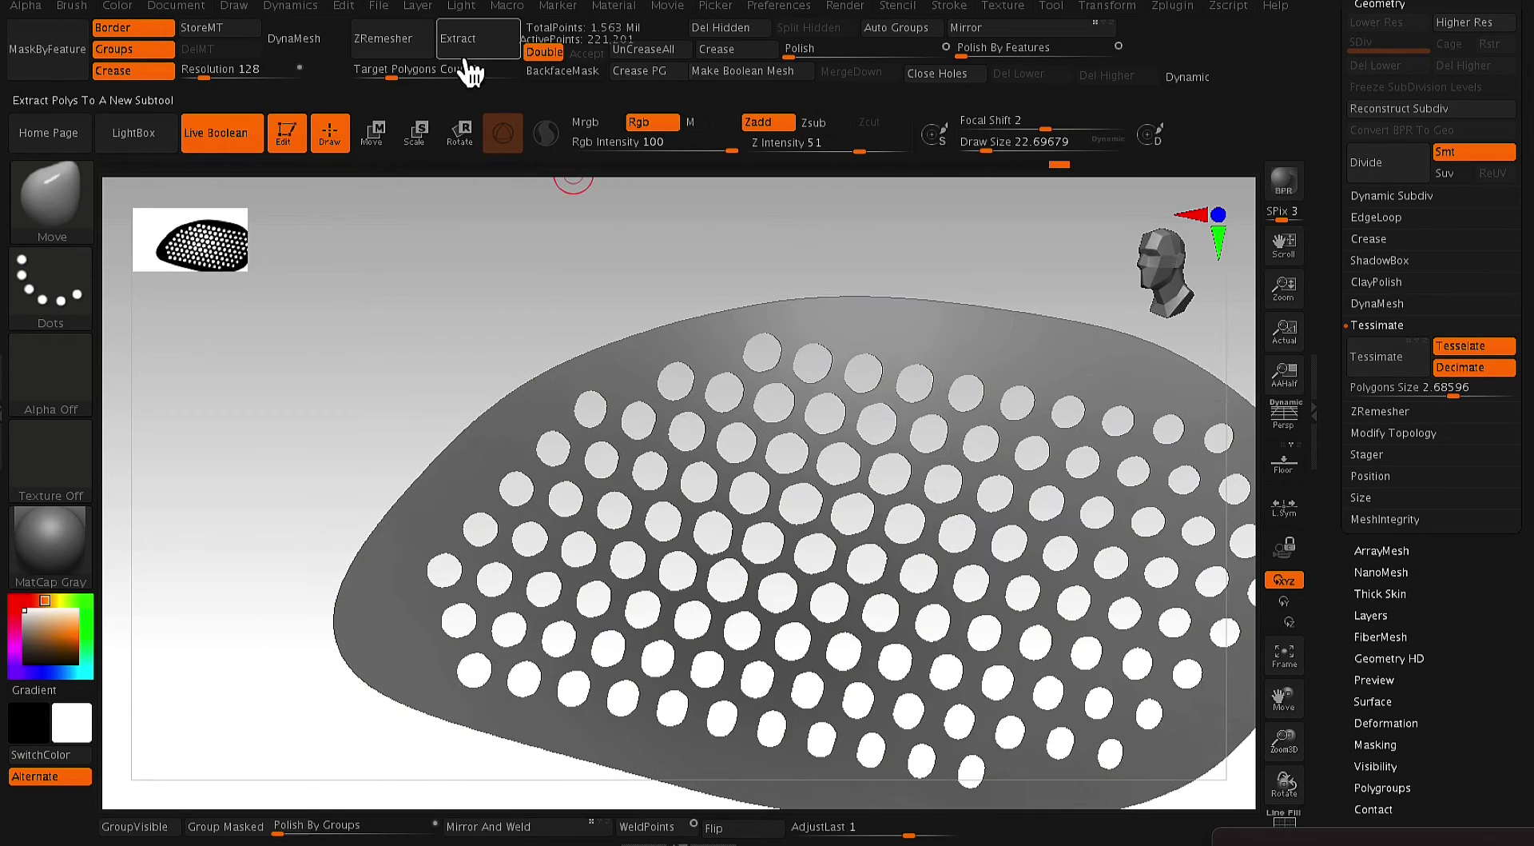
type("20")
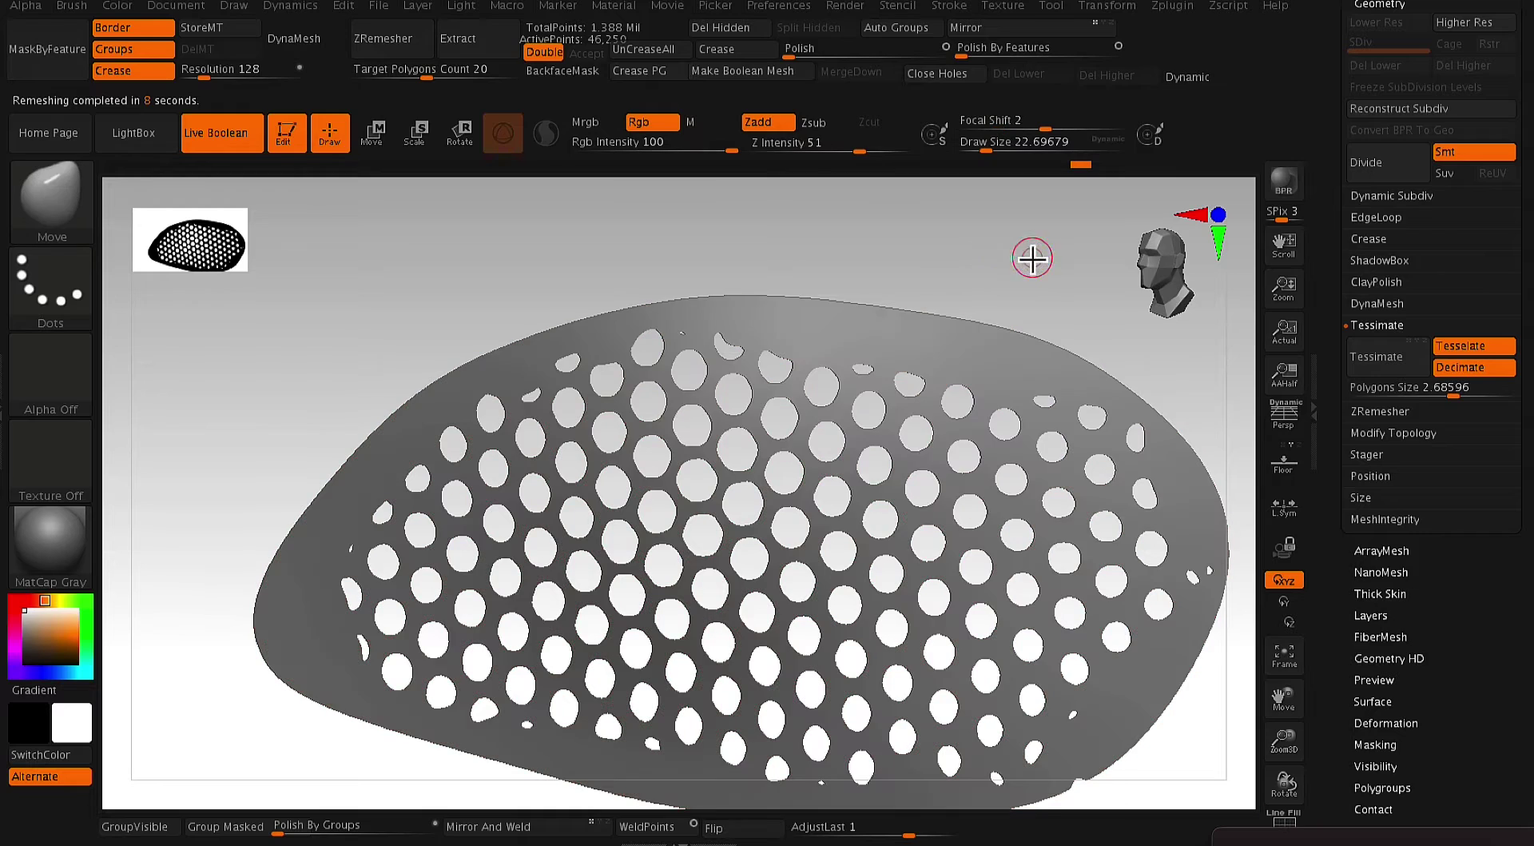
left_click_drag(1033, 259, 1109, 282, "alt")
left_click_drag(803, 373, 916, 343)
key("ctrl+z")
- Isolate one perforated eye piece, delete the hidden one, and ZRemesh the remaining piece
left_click_drag(1007, 301, 551, 729, "alt")
left_click(770, 40)
key("f")
left_click(407, 51)
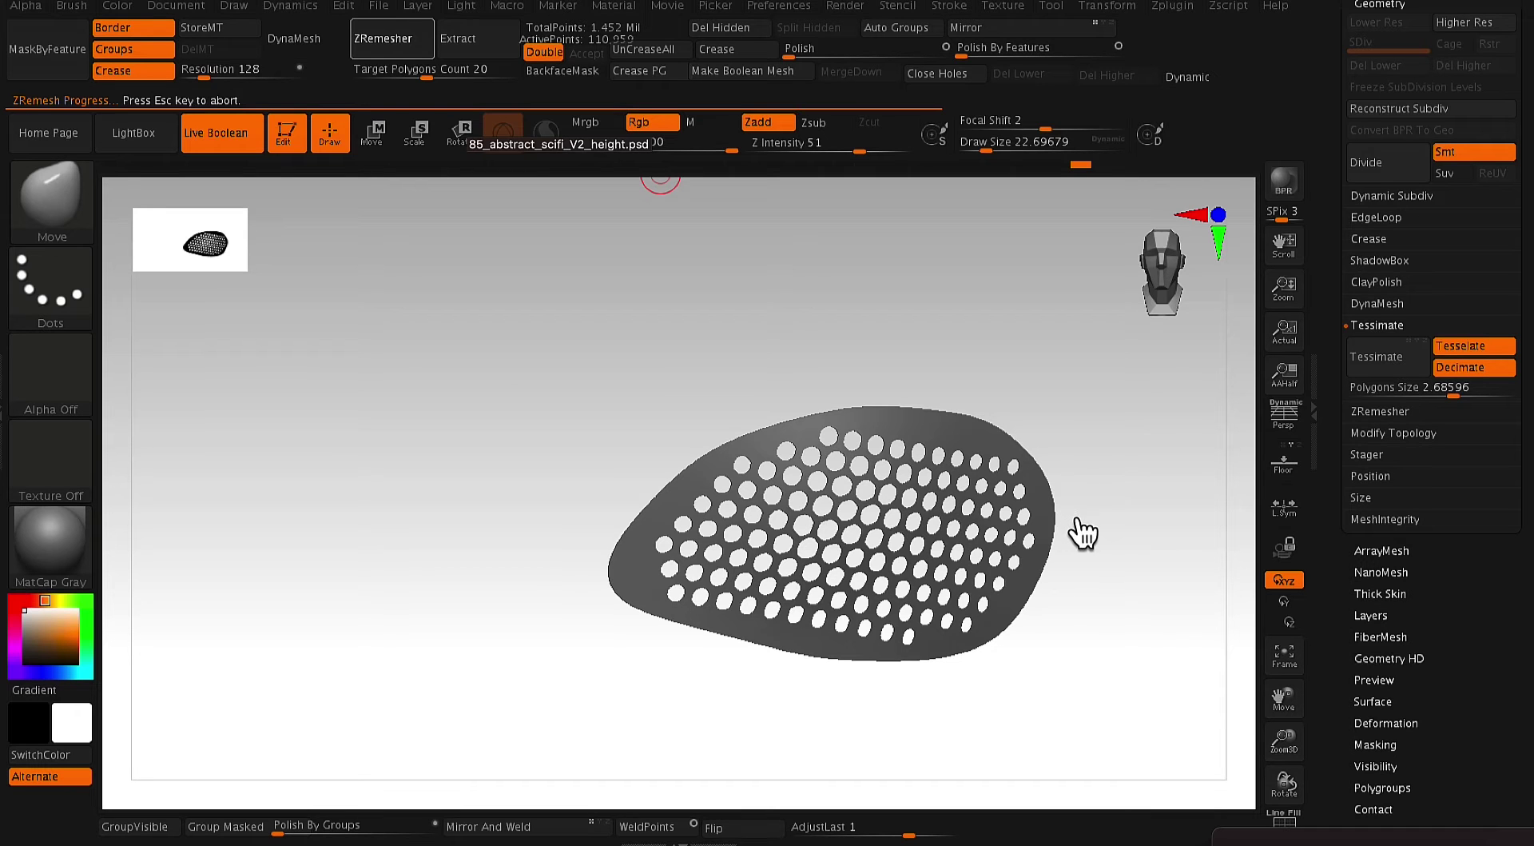
left_click_drag(1130, 607, 1185, 688)
key("shift+f")
left_click_drag(559, 726, 196, 648, "alt")
key("shift+f")
mouse_move(1010, 671)
left_mouse_down()
mouse_move(1076, 696)
mouse_move(990, 669)
left_mouse_up()
left_click_drag(1025, 616, 1061, 628, "alt")
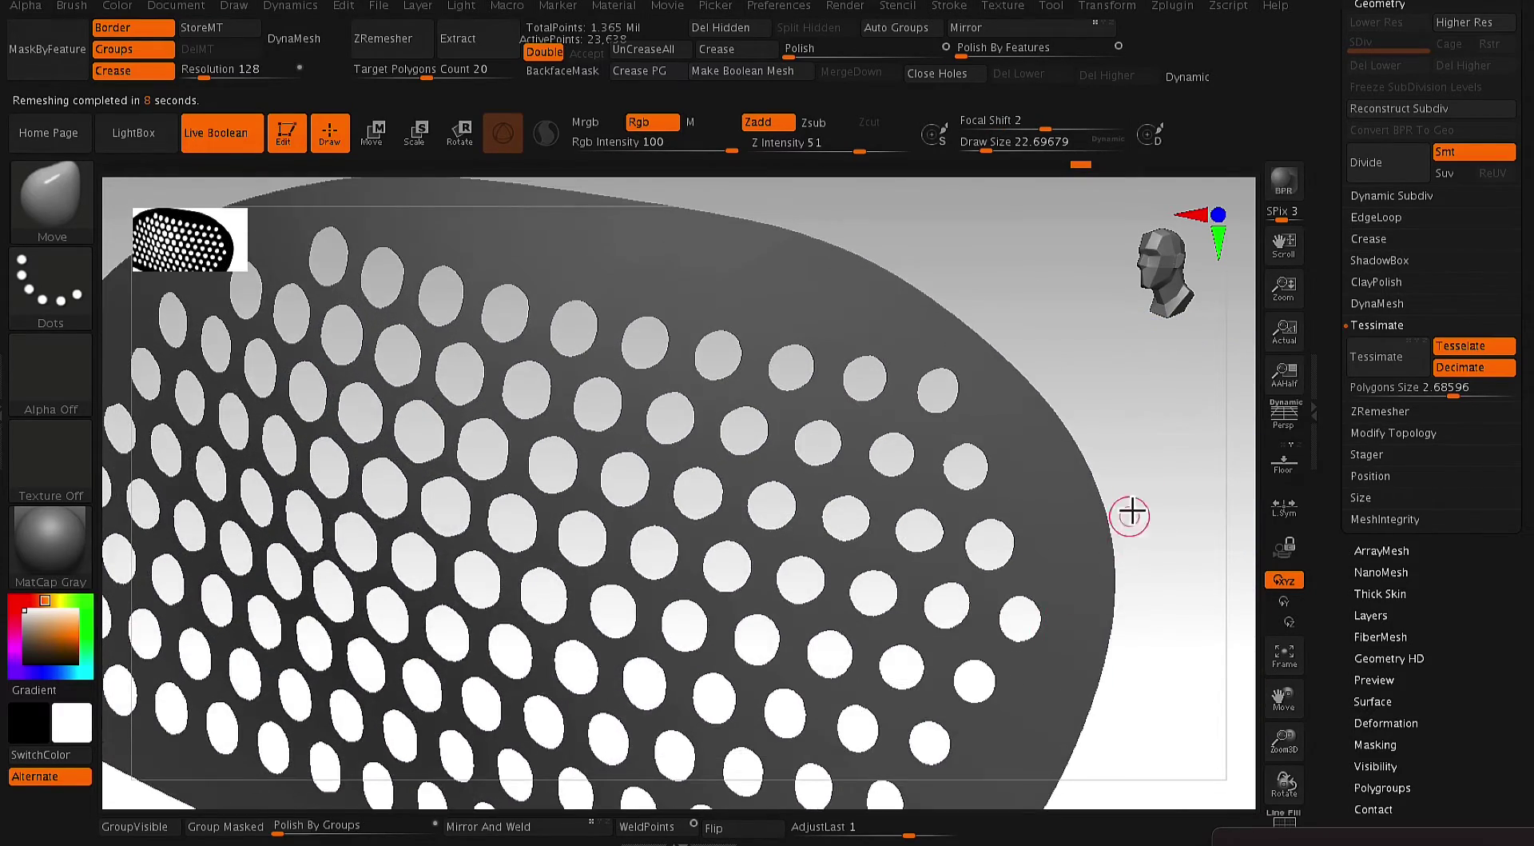
- Extrude all polygons of the remeshed eye piece with the ZModeler brush to give it thickness
left_click_drag(1134, 490, 1111, 454)
left_click_drag(1197, 345, 639, 550, "alt")
key("b")
key("z")
key("m")
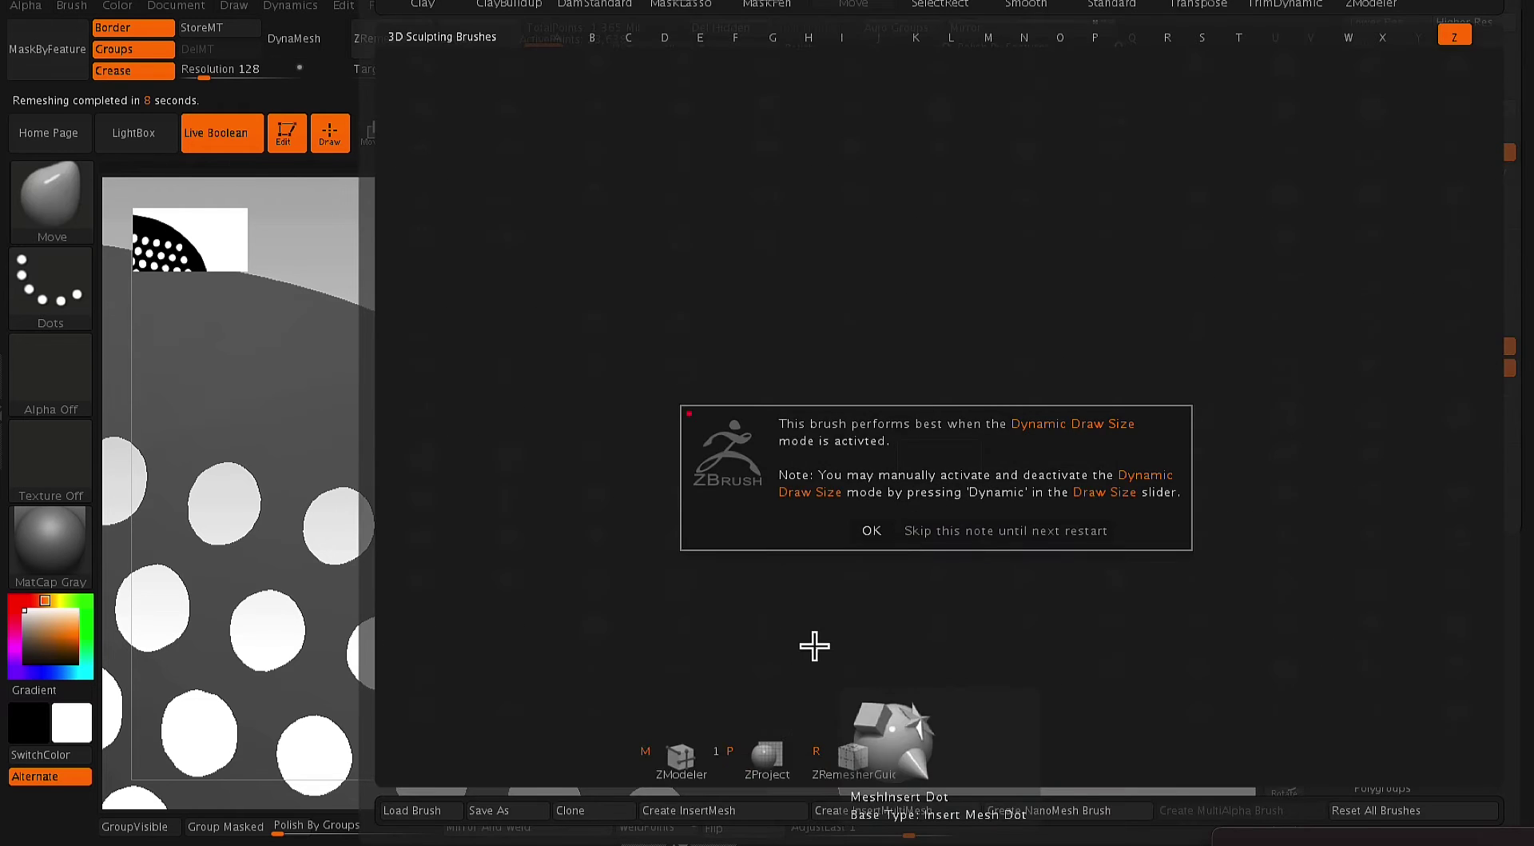
left_click(872, 530)
left_click_drag(909, 505, 997, 438, "alt")
key("shift+f")
left_click_drag(1039, 384, 1082, 383, "alt")
key("f")
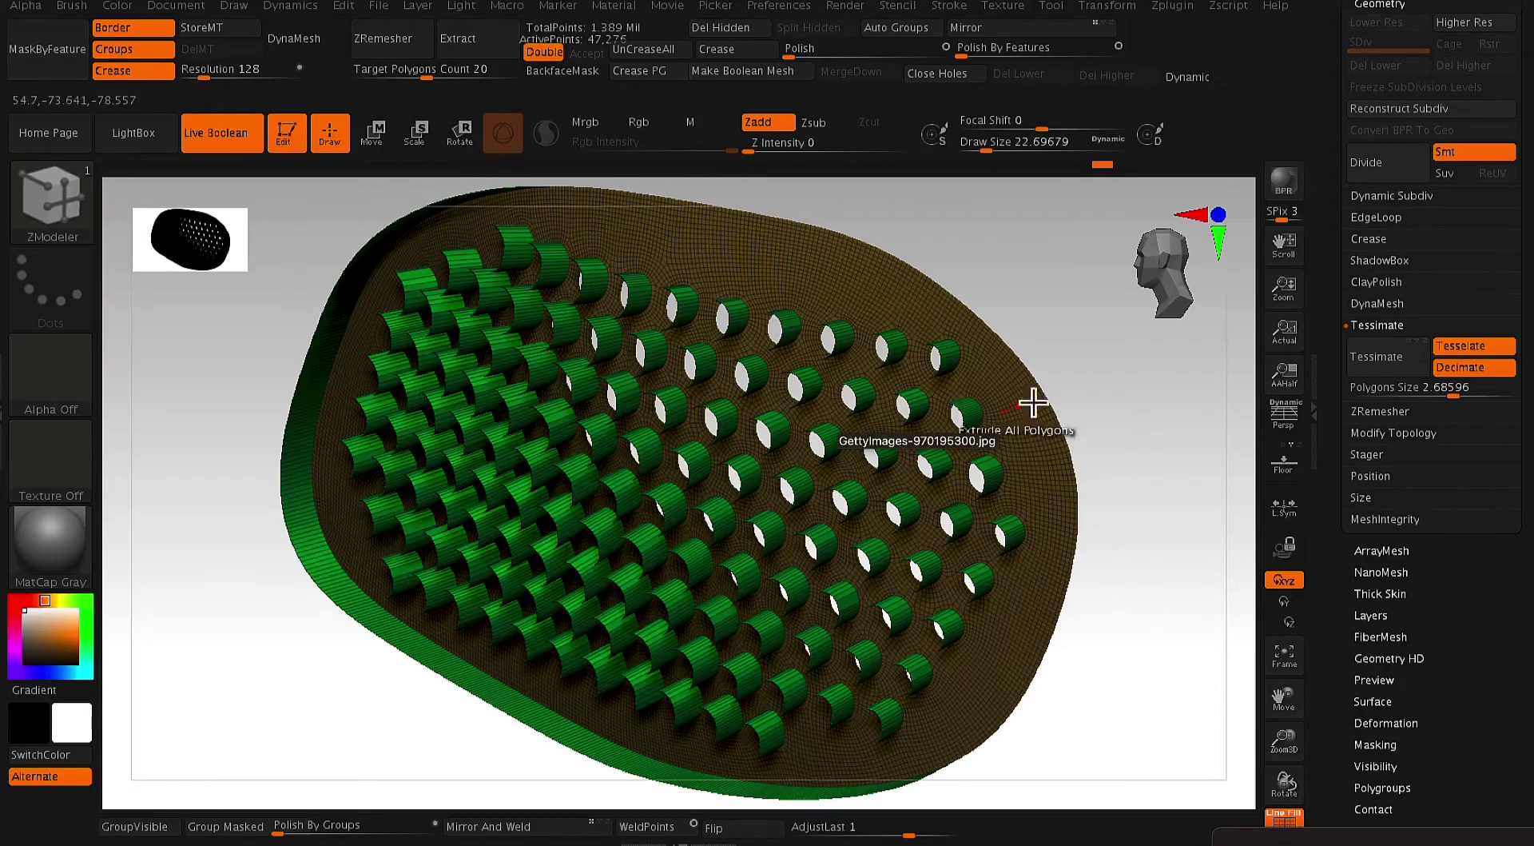
- Flip the normals of the thickened eye piece and show the nightWingMask_05 subtool around it
left_click_drag(1100, 680, 1161, 520)
key("shift+f")
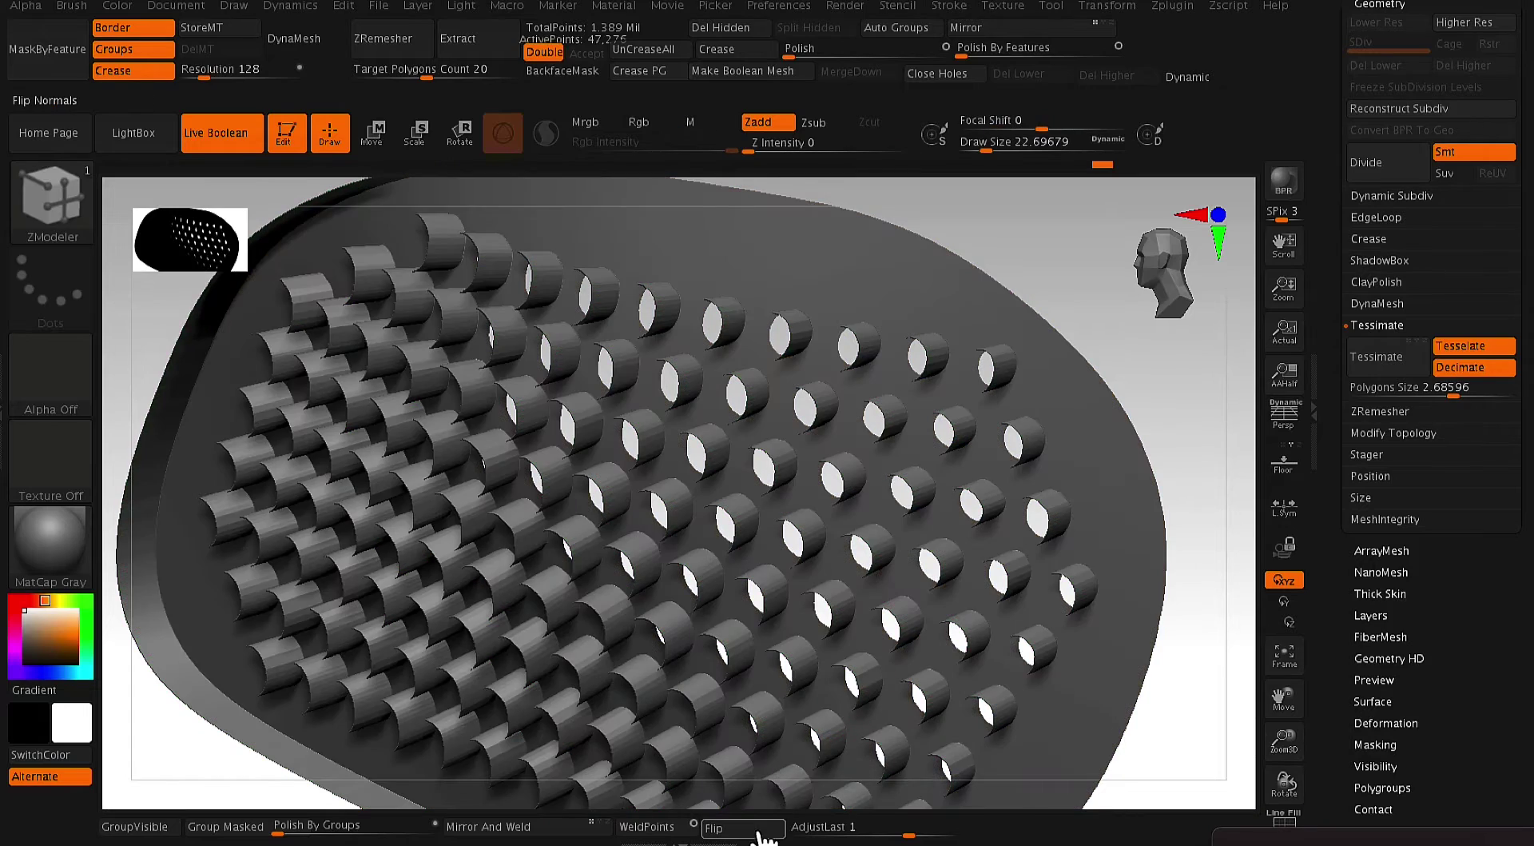
left_click(758, 829)
key("shift+f")
key("shift+f")
mouse_move(1147, 451)
left_mouse_down("alt")
mouse_move(1106, 459)
mouse_move(1140, 367)
left_mouse_up("alt")
left_click(1448, 8)
left_click(1507, 84)
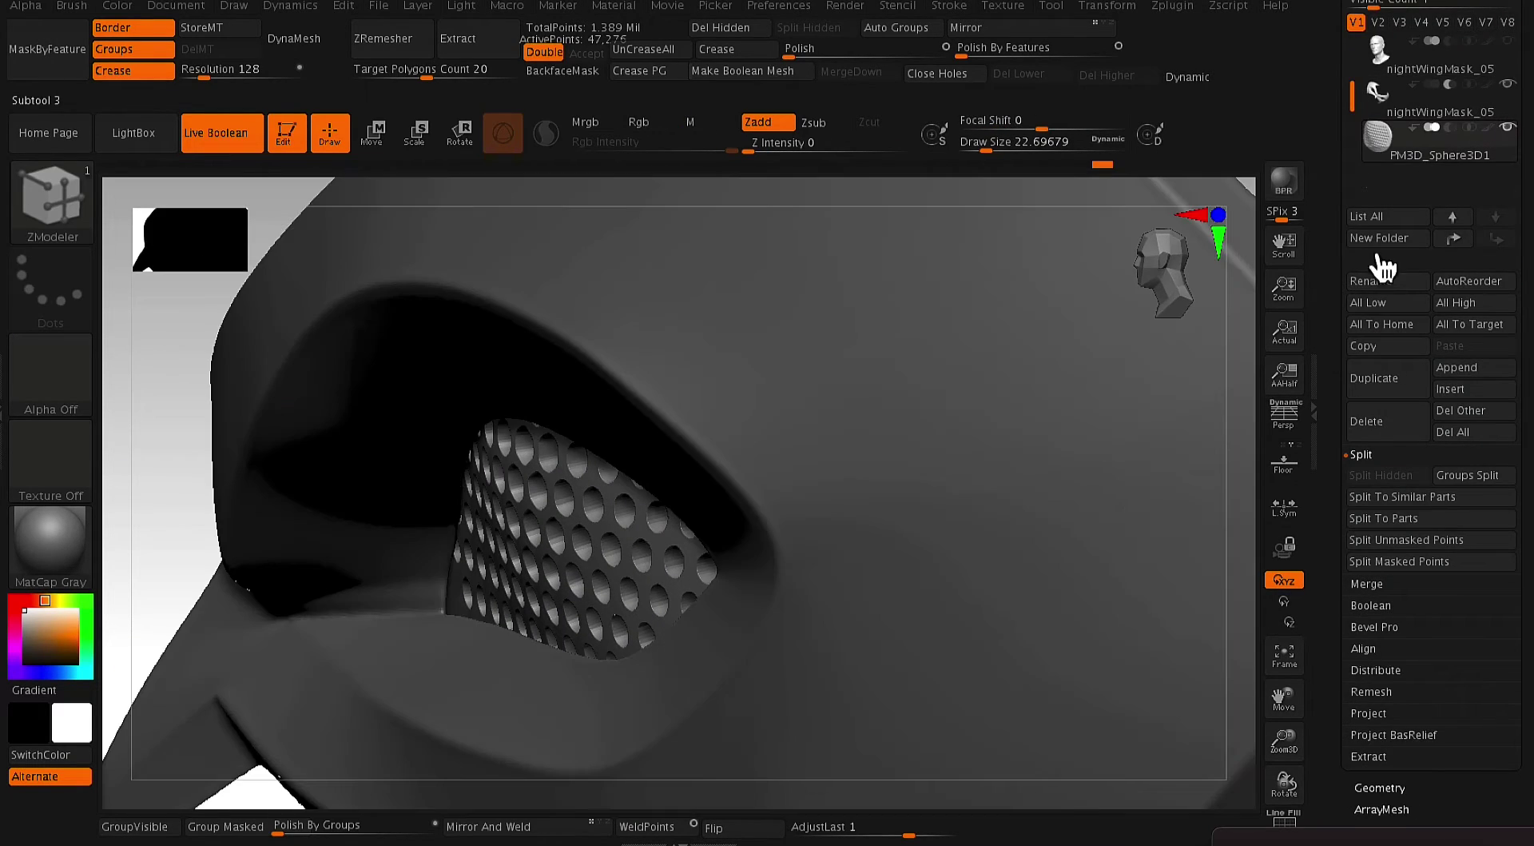
key("f")
mouse_move(1080, 668)
left_mouse_down()
mouse_move(1117, 668)
mouse_move(903, 683)
mouse_move(993, 681)
mouse_move(1089, 640)
mouse_move(952, 677)
mouse_move(849, 510)
mouse_move(780, 494)
left_mouse_up()
- Fit the eye piece behind the mask's eye opening with the Move brush, using Draw Sizes of about 226 and 158
key("b")
key("m")
key("v")
key("space")
mouse_move(746, 321)
left_mouse_down("alt")
mouse_move(873, 315)
mouse_move(591, 513)
left_mouse_up("alt")
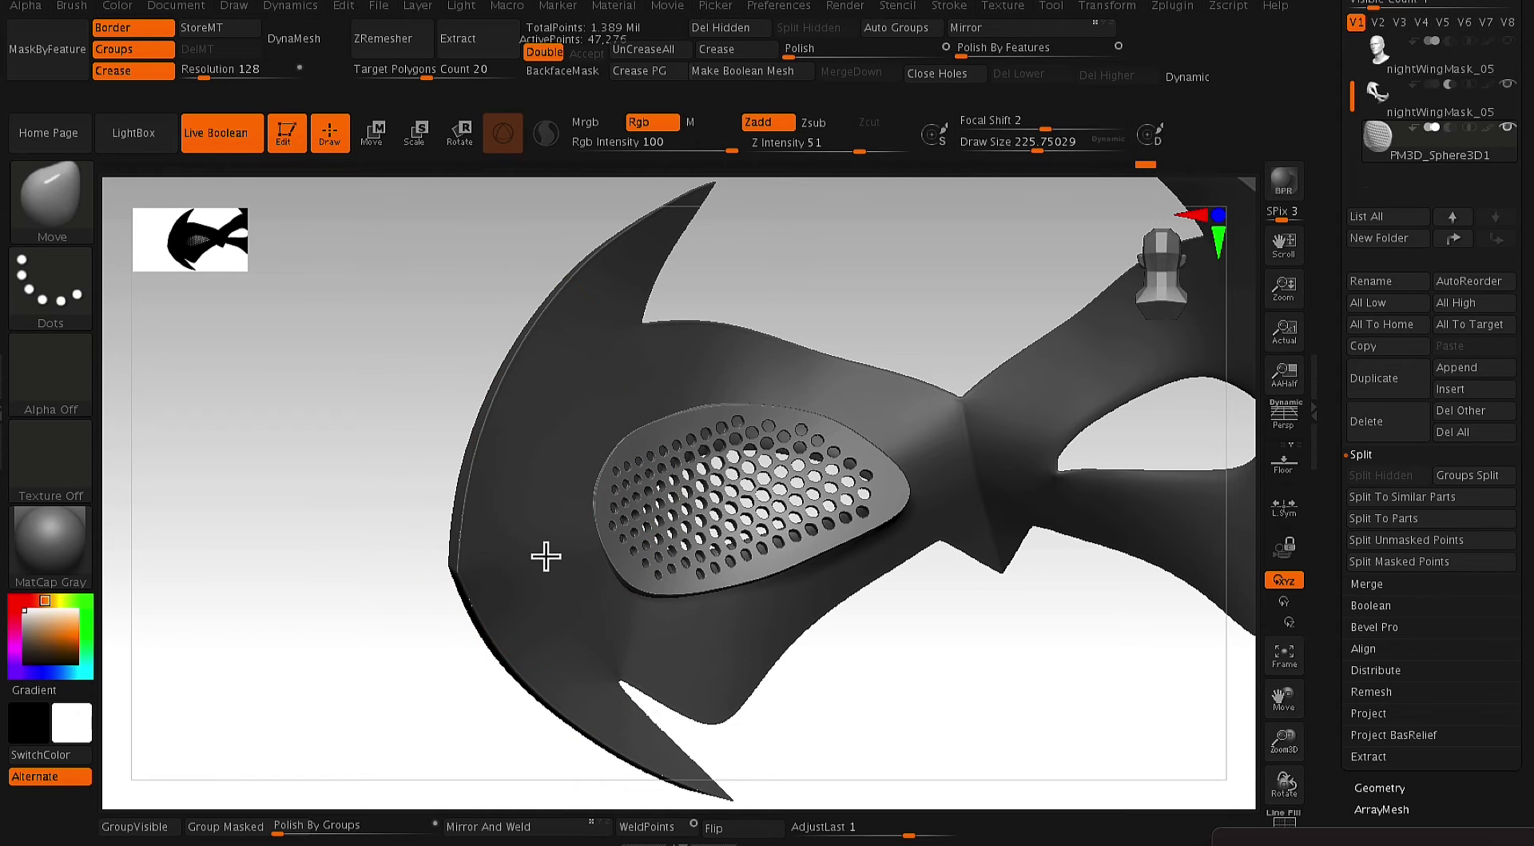
mouse_move(428, 616)
left_mouse_down()
mouse_move(514, 661)
mouse_move(918, 411)
mouse_move(840, 445)
mouse_move(709, 637)
mouse_move(770, 729)
mouse_move(800, 730)
mouse_move(791, 709)
mouse_move(832, 593)
mouse_move(842, 448)
mouse_move(830, 449)
mouse_move(900, 551)
mouse_move(887, 537)
left_mouse_up()
key("space")
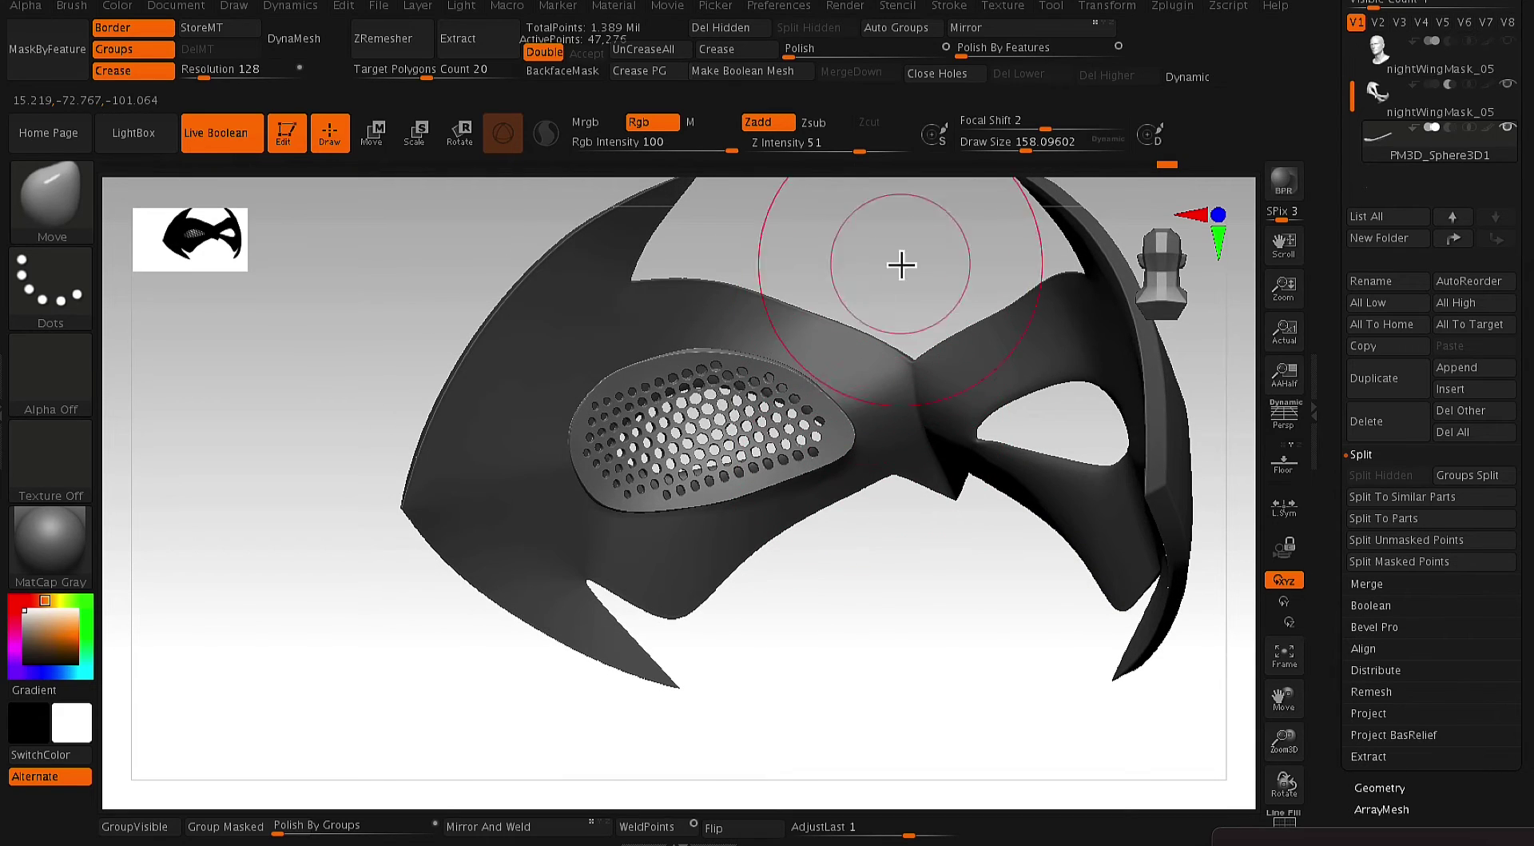
left_click_drag(896, 264, 696, 688)
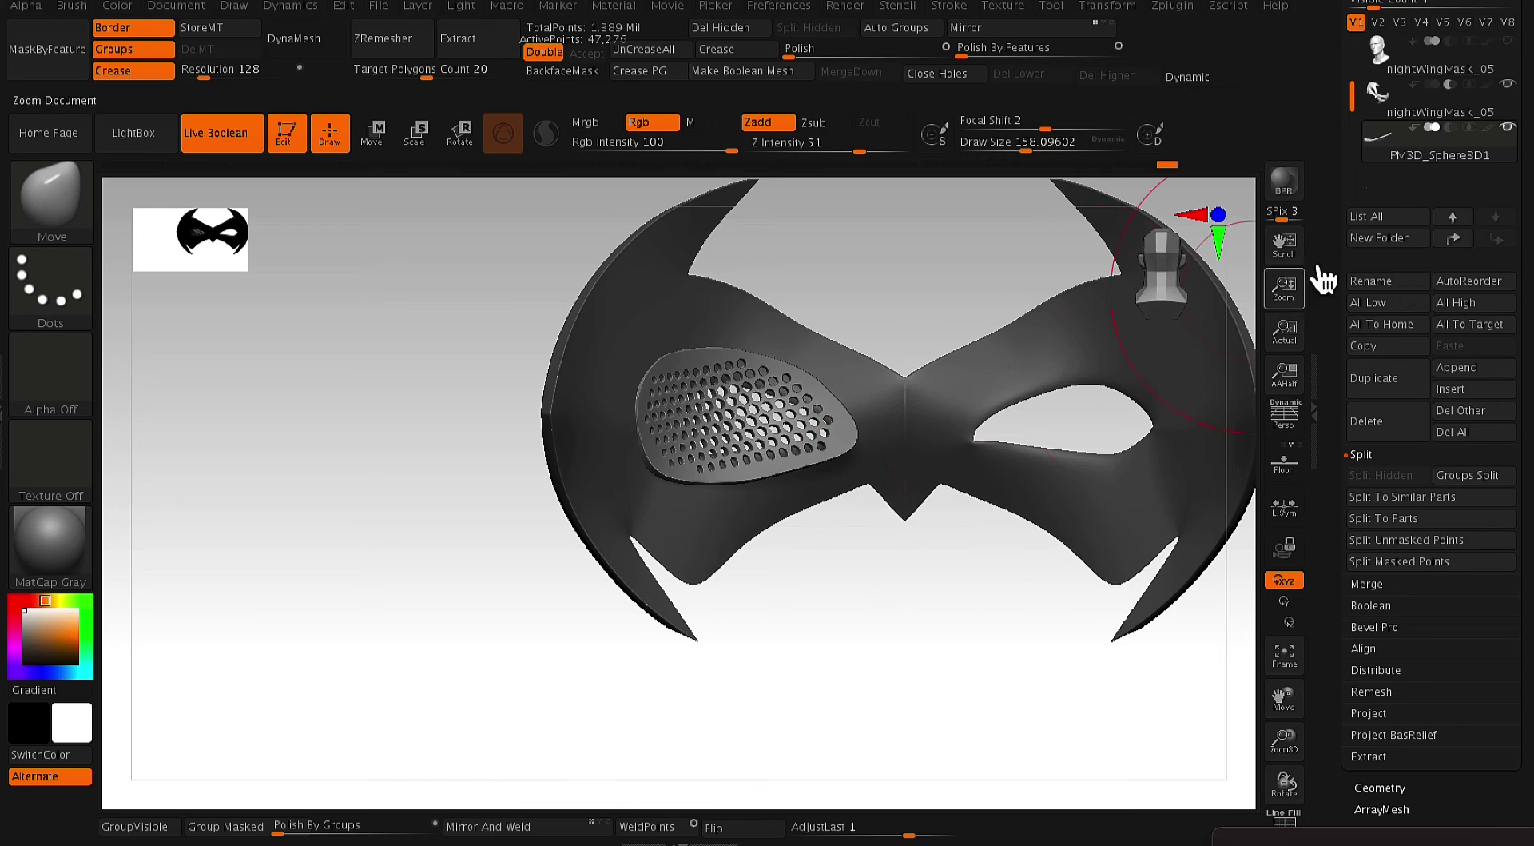
- Duplicate the mask below the eye piece, hide the original mask, and subtract the copy from the eye piece with Live Boolean
left_click(1380, 118)
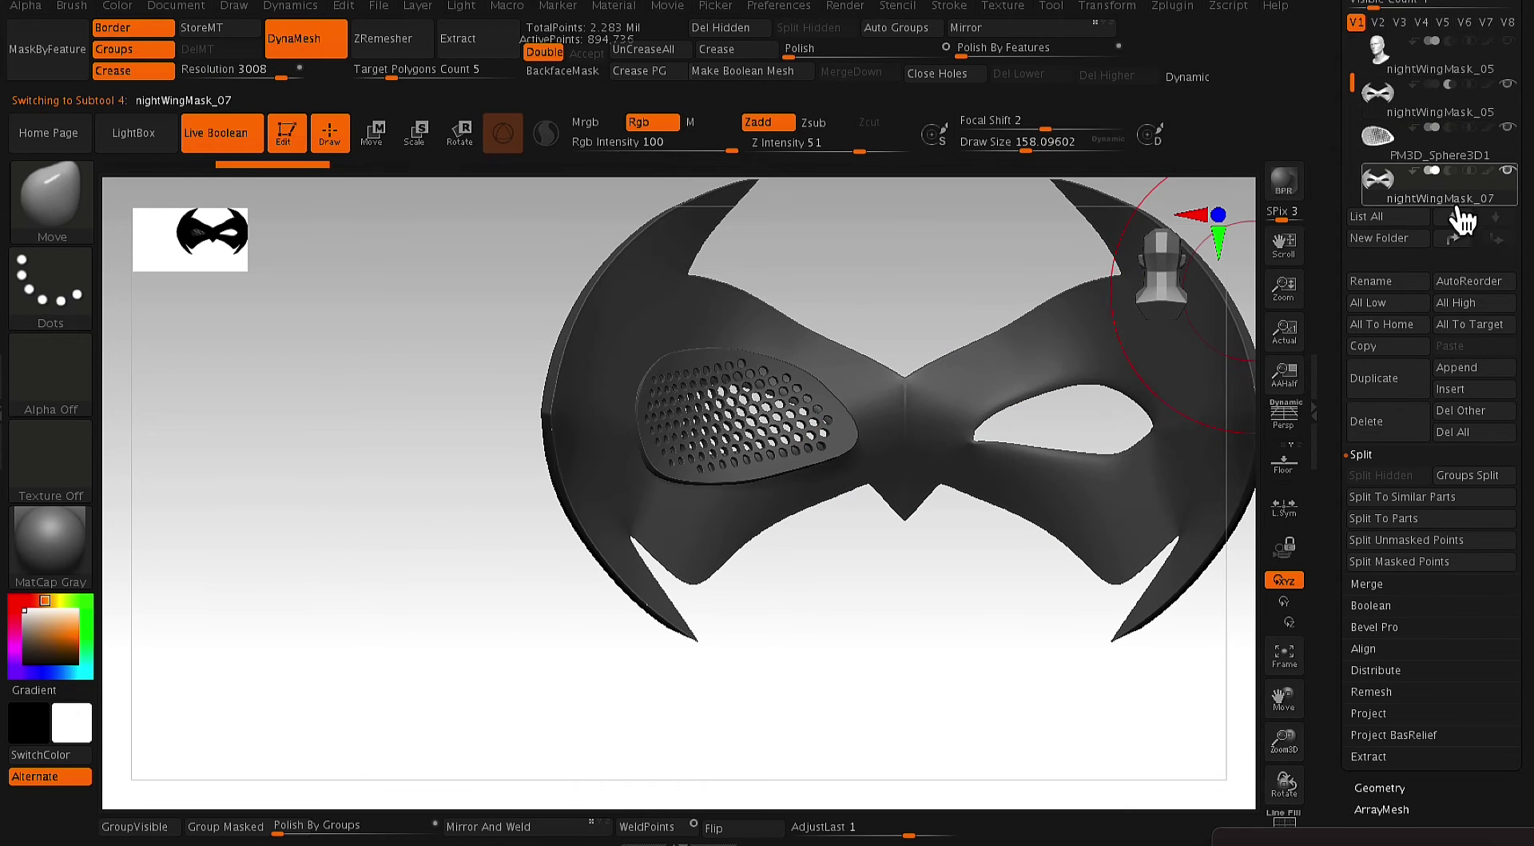
left_click(1508, 85)
left_click_drag(954, 622, 1129, 521)
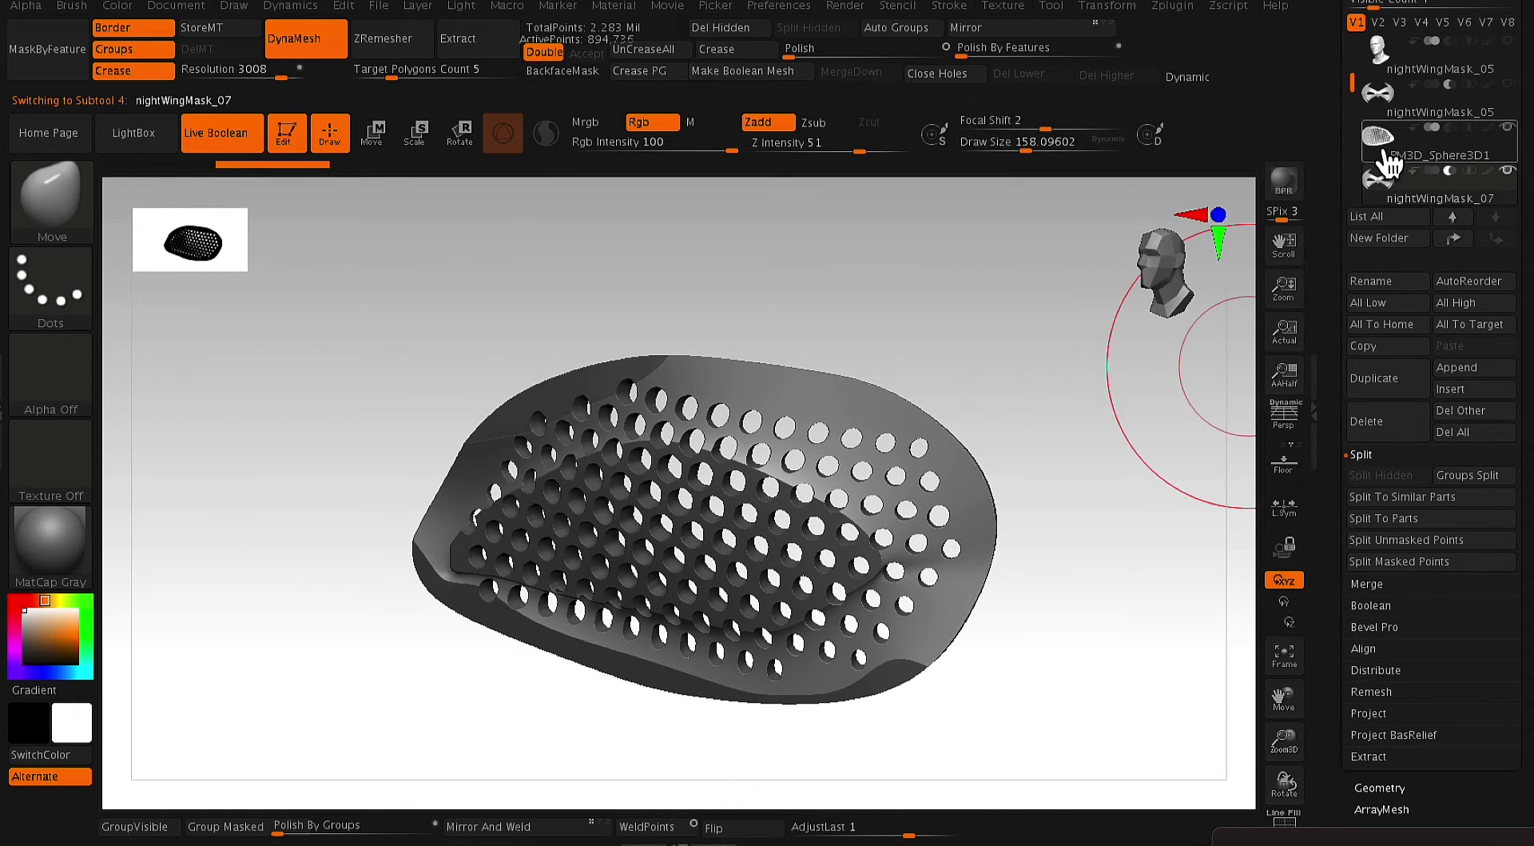
left_click(1391, 160)
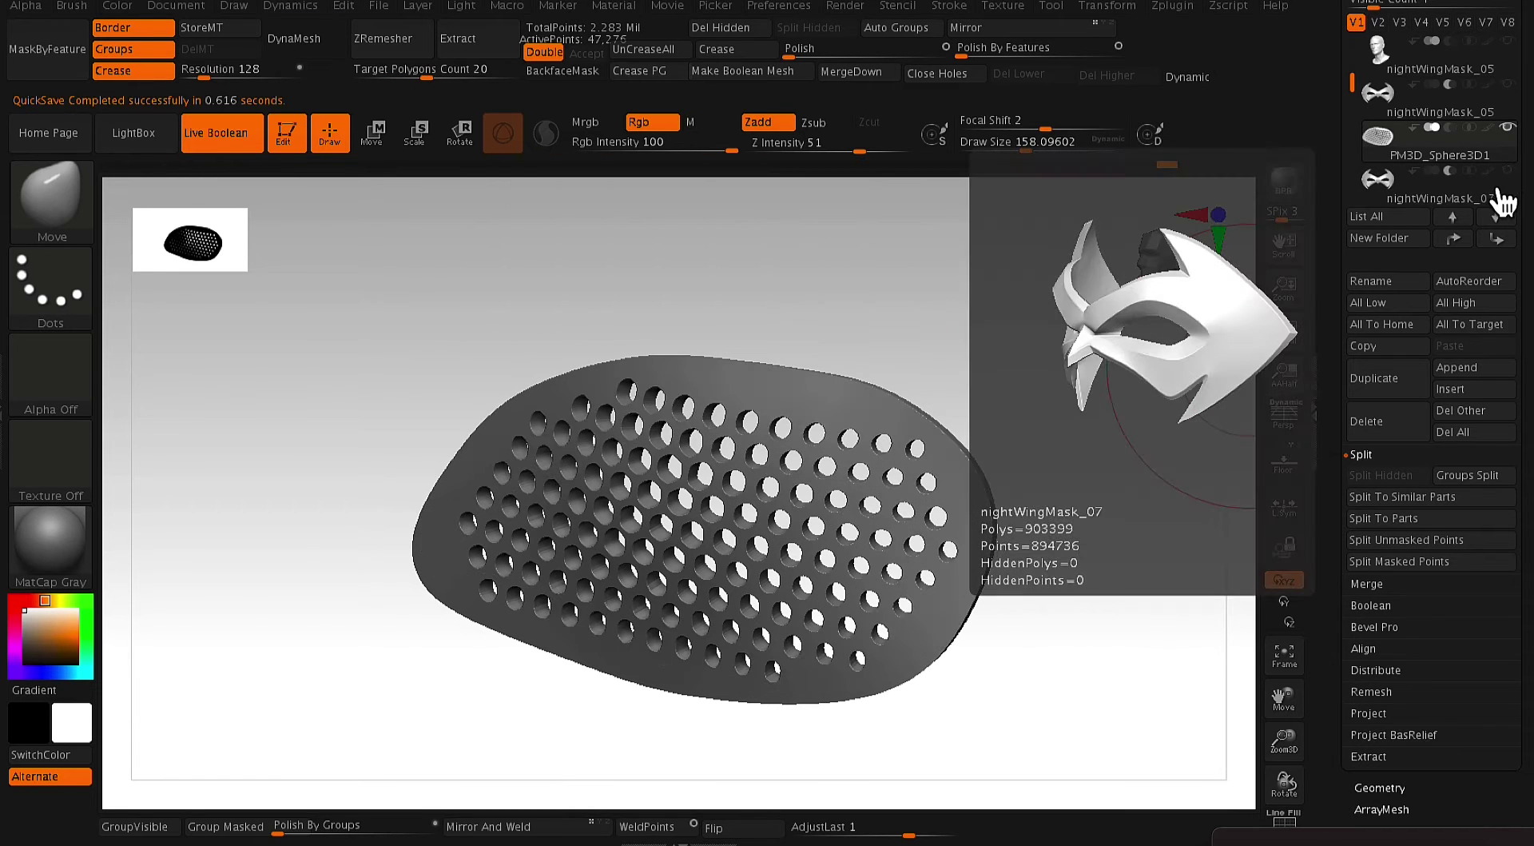
left_click(1507, 172)
- Adjust the edge of the eye piece against the subtracted mask with the Move brush, keeping PM3D_Sphere3D1 selected
mouse_move(1202, 442)
left_mouse_down()
mouse_move(1220, 438)
mouse_move(1189, 429)
left_mouse_up()
key("space")
mouse_move(1208, 362)
left_mouse_down("alt")
mouse_move(1185, 377)
mouse_move(1216, 349)
left_mouse_up("alt")
left_click_drag(1145, 411, 1163, 375, "alt")
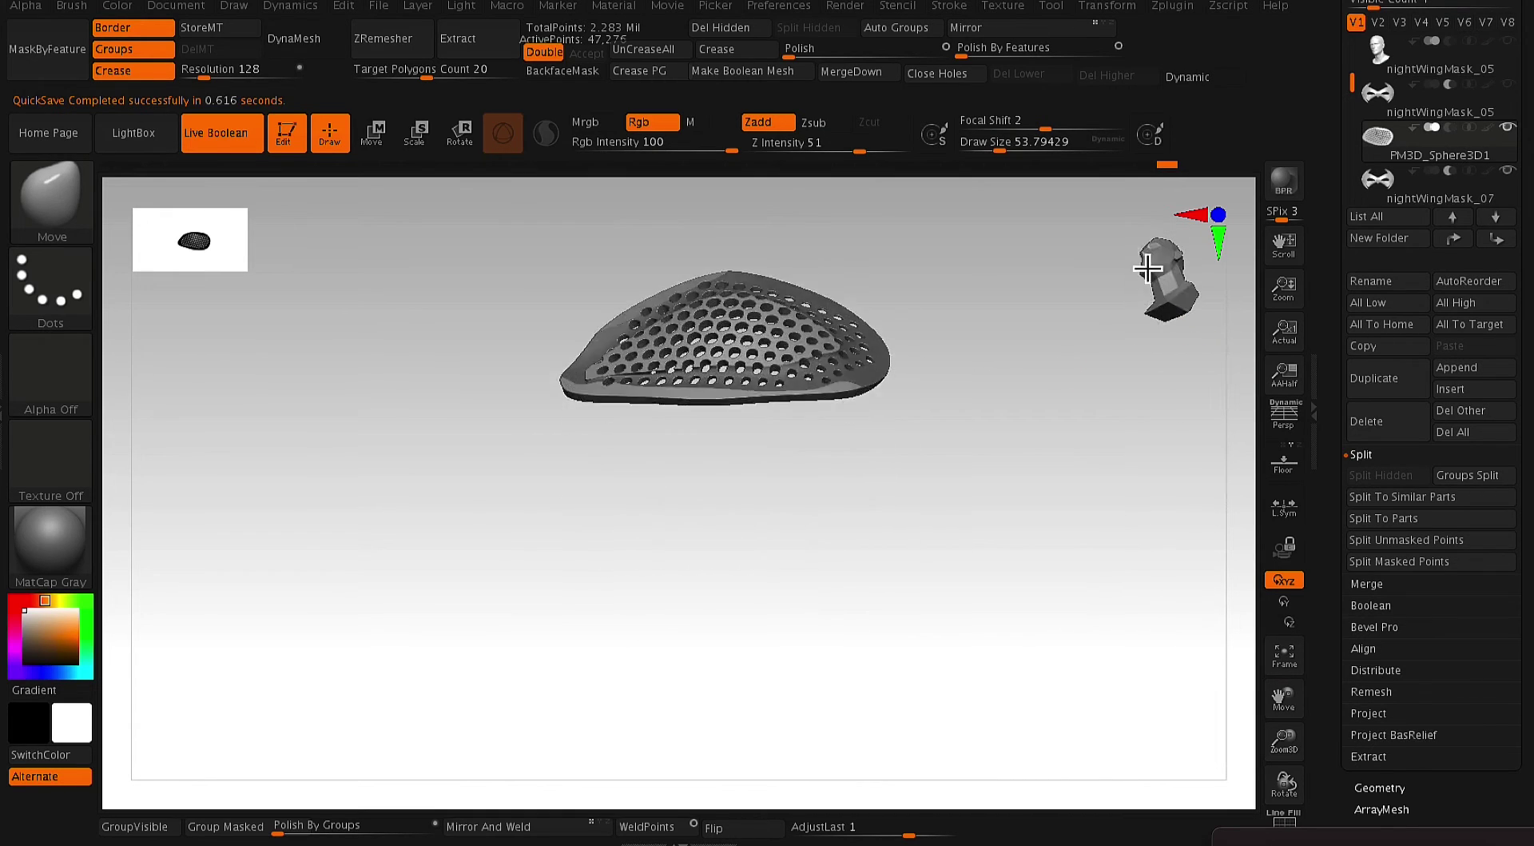
left_click_drag(1147, 264, 1135, 444)
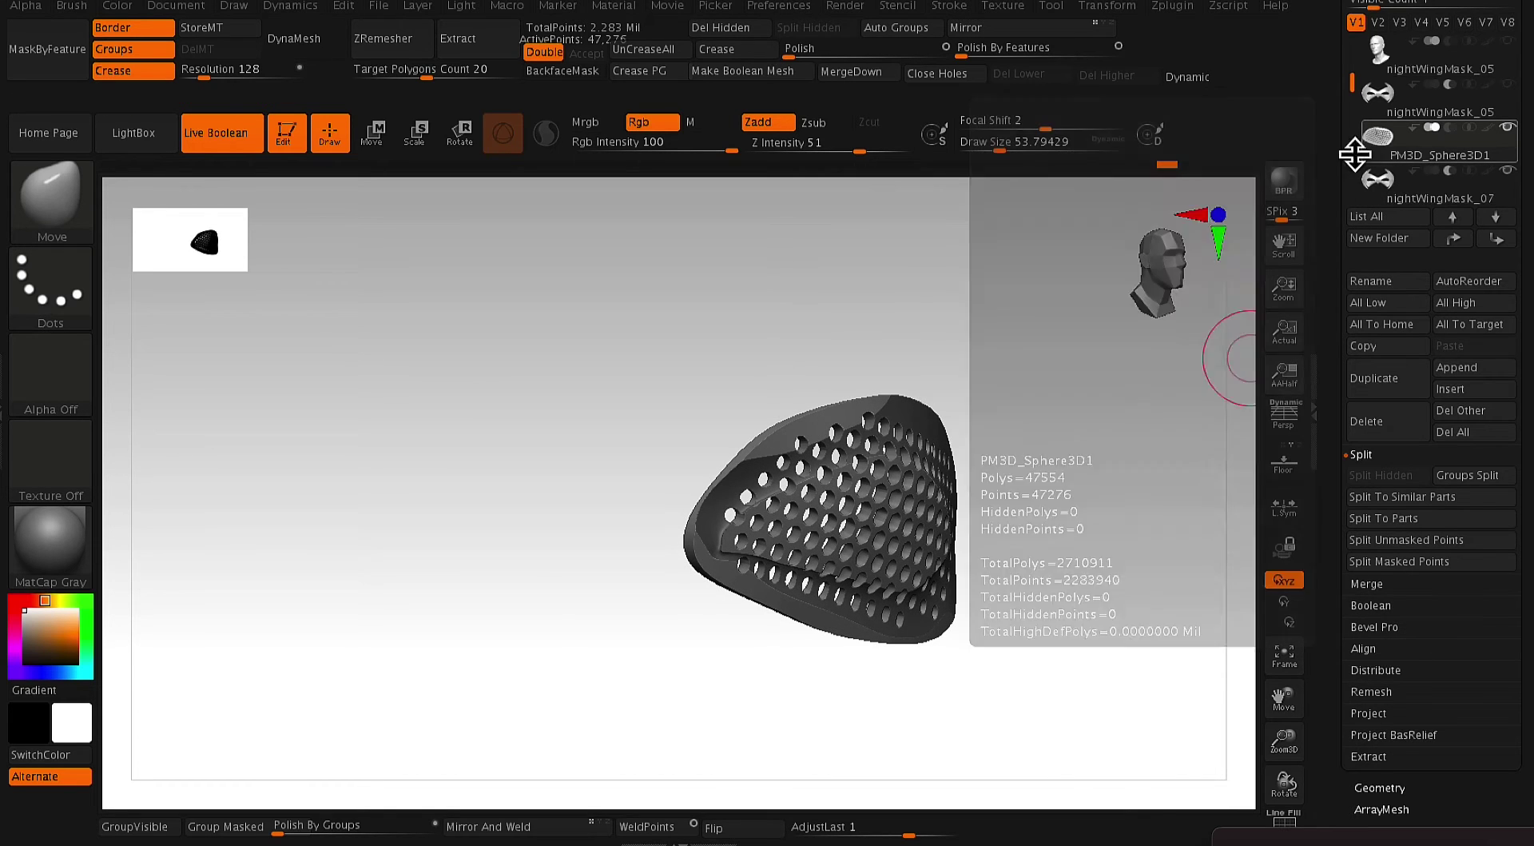
key("space")
left_click_drag(776, 416, 812, 417)
left_click(801, 390, "alt")
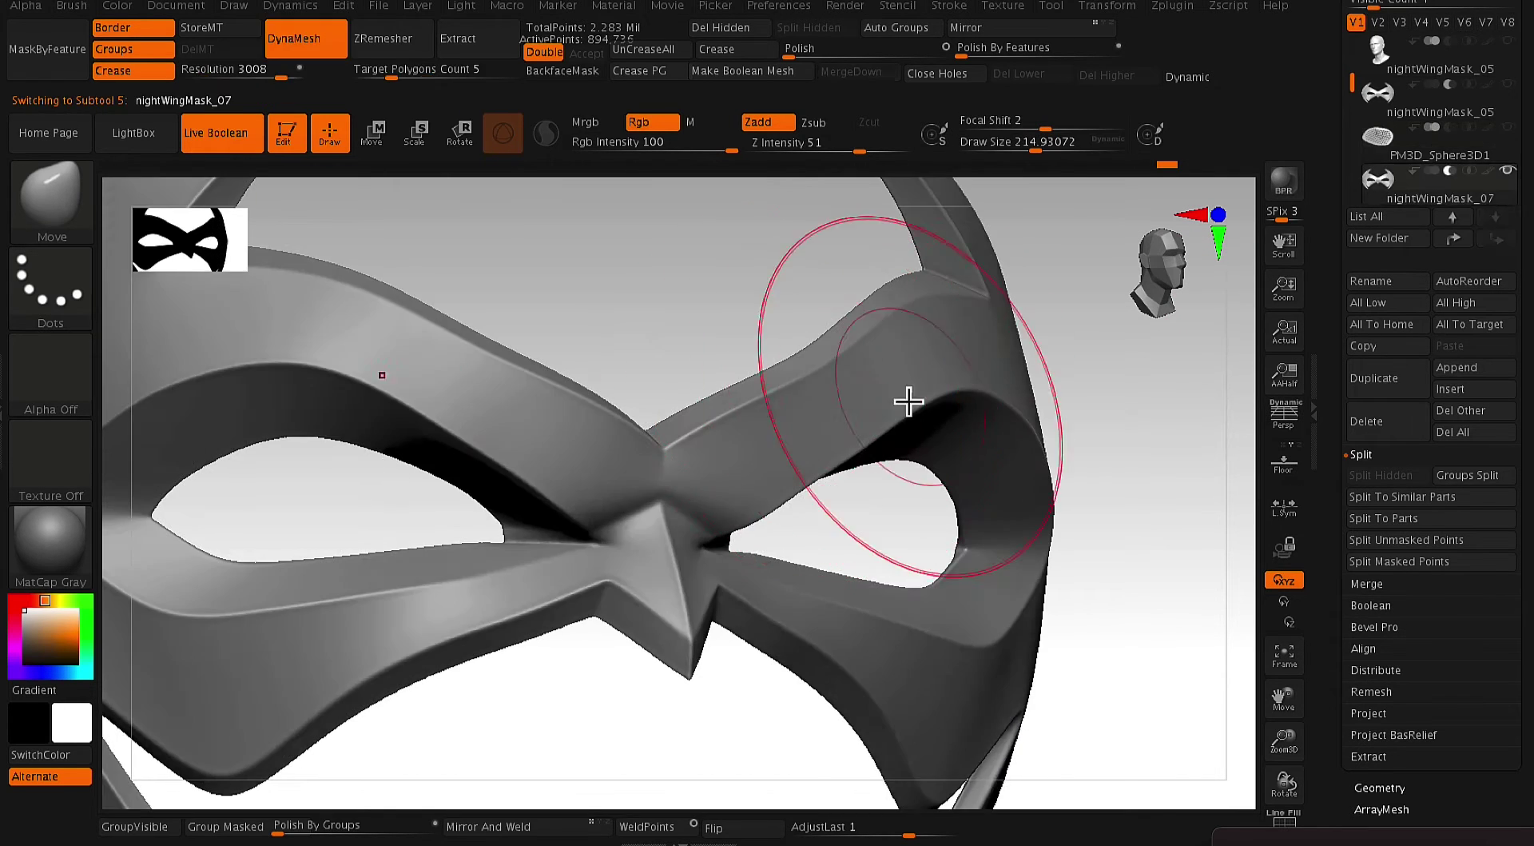
left_click(1515, 145)
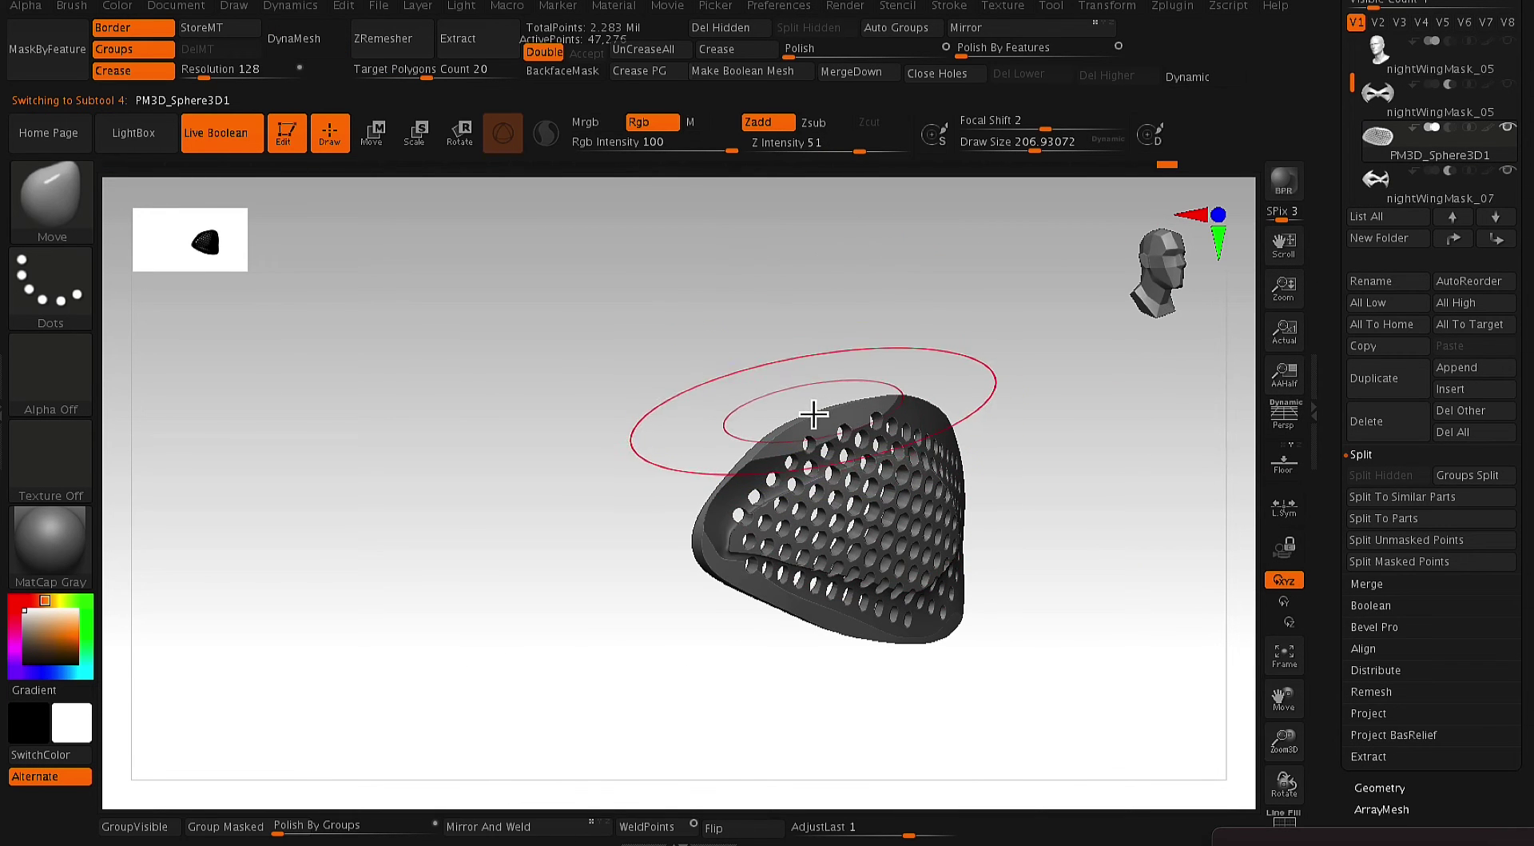
- Try pushing the upper edge of the eye piece with the Move brush, and undo the strokes
mouse_move(822, 365)
left_mouse_down()
mouse_move(856, 363)
mouse_move(822, 424)
left_mouse_up()
key("space")
key("space")
key("ctrl+z")
key("ctrl+z")
- Nudge the lower edge of the eye piece with the Move brush at Draw Sizes of about 180 to 204
key("bracketright")
mouse_move(811, 426)
right_mouse_down()
mouse_move(736, 582)
mouse_move(795, 727)
mouse_move(753, 650)
mouse_move(754, 695)
mouse_move(729, 688)
mouse_move(732, 730)
mouse_move(920, 691)
right_mouse_up()
key("bracketright")
key("bracketright")
key("bracketright")
key("bracketright")
right_click_drag(890, 641, 893, 546)
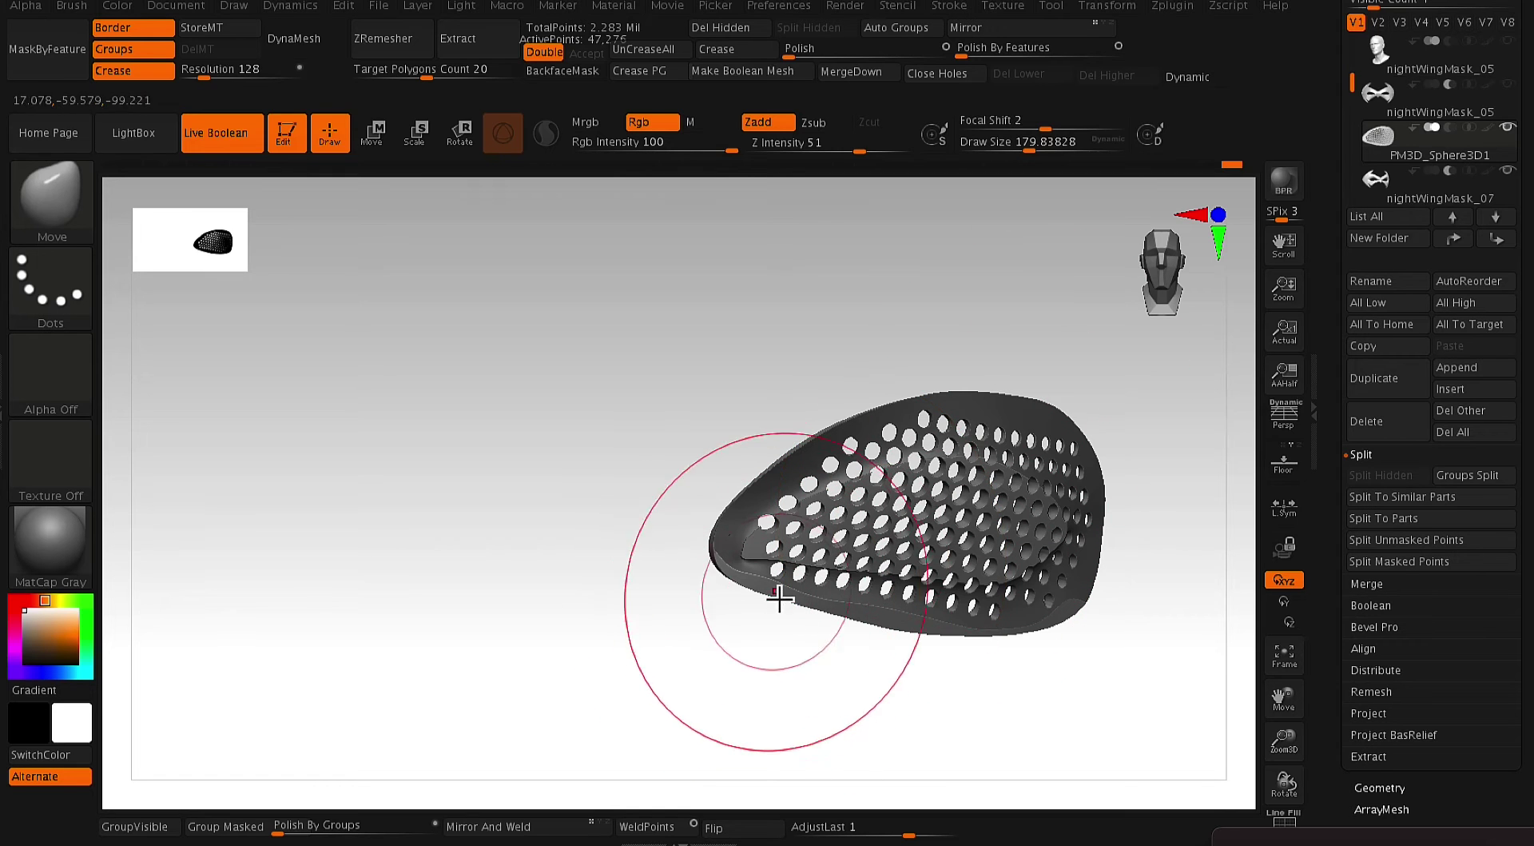
key("bracketright")
key("bracketright")
key("bracketright")
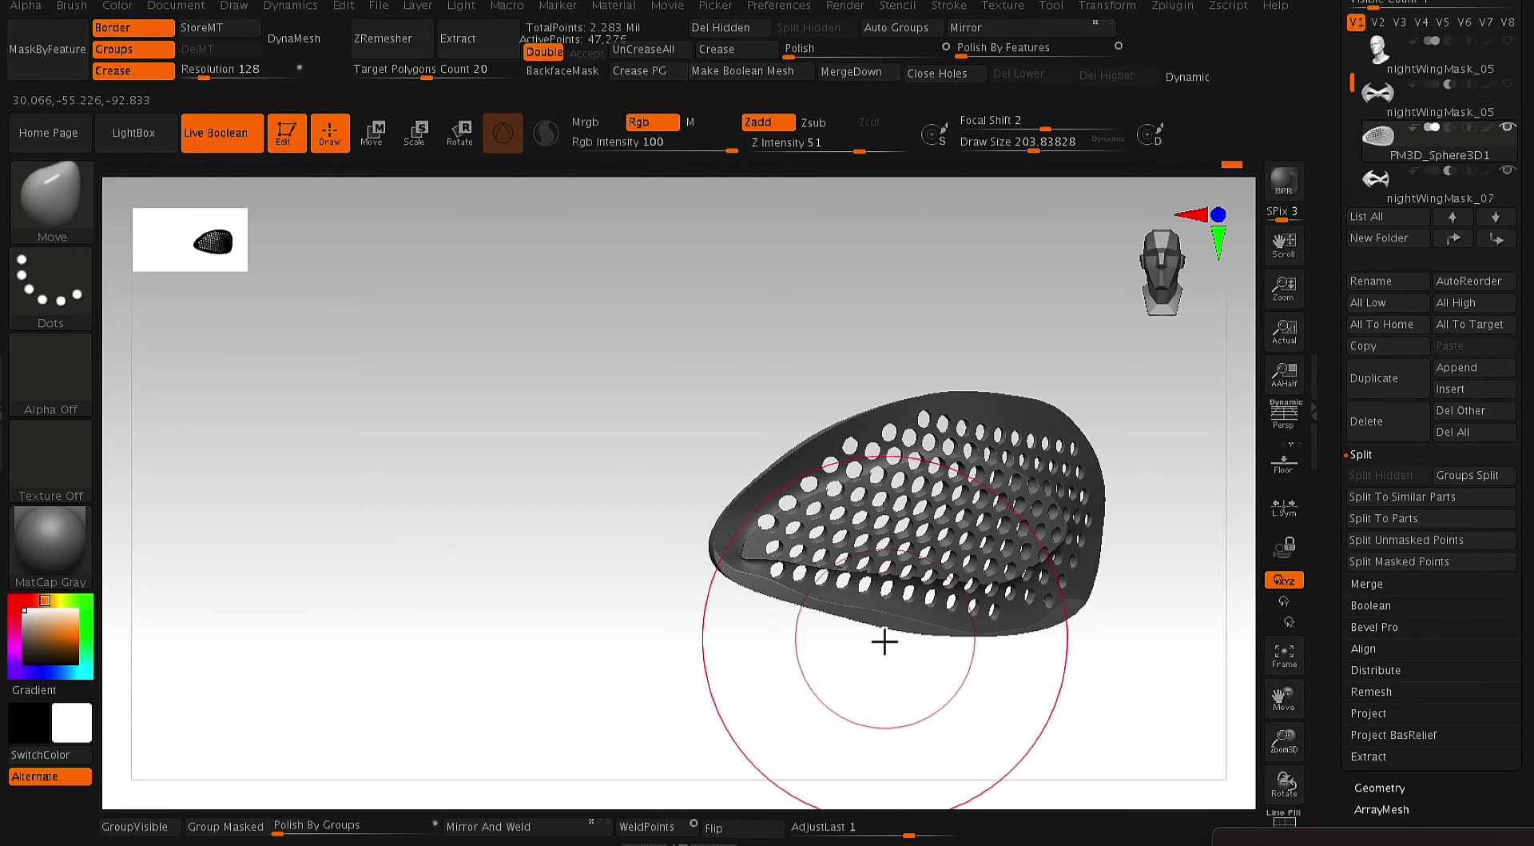
left_click_drag(884, 641, 881, 628)
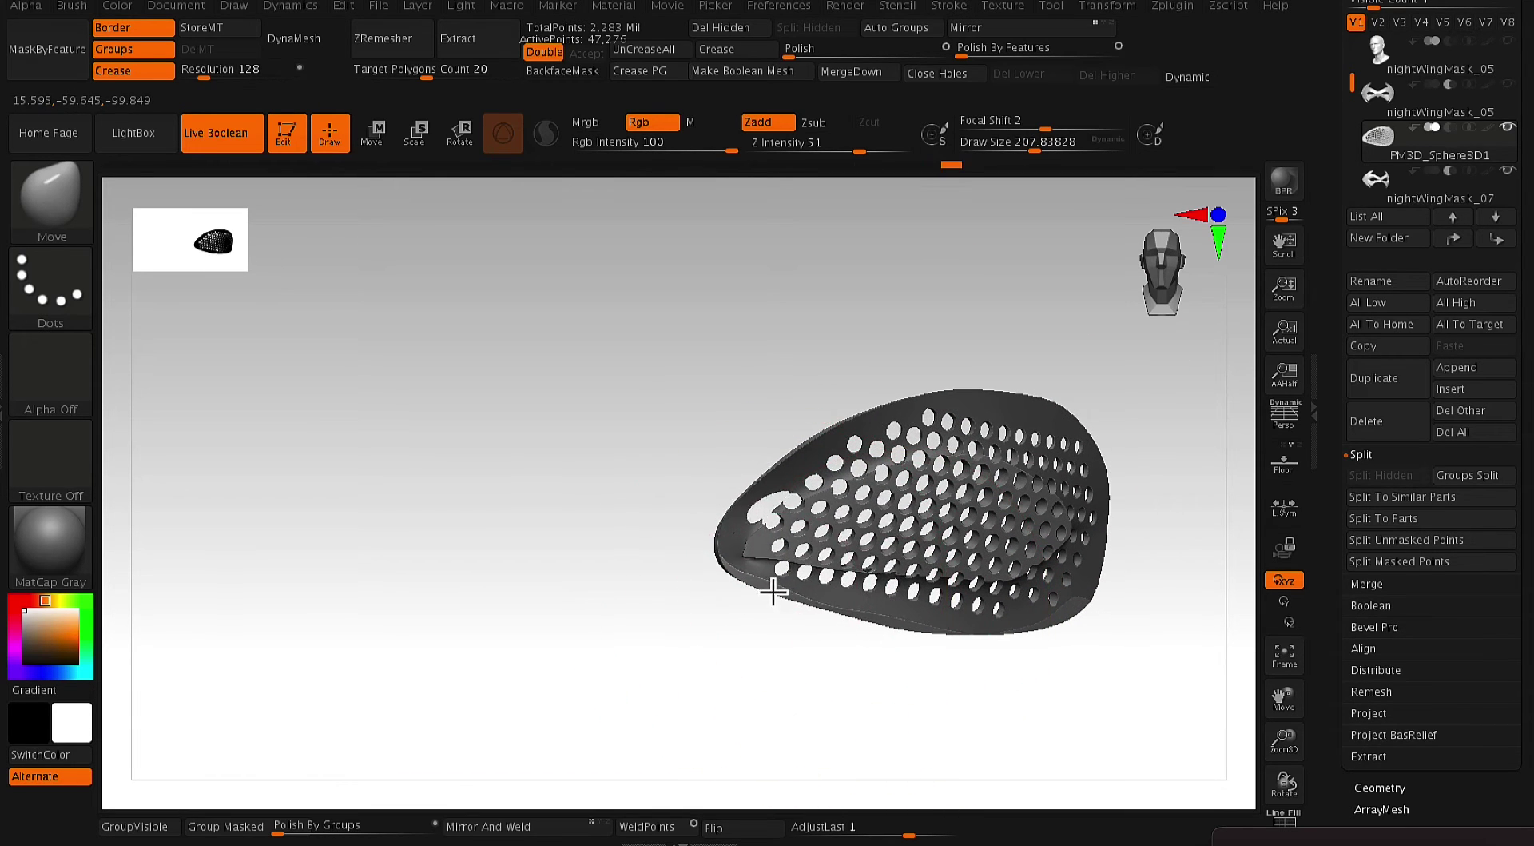
- Refine the narrow corner and lower edge of the eye piece with the Move brush at Focal Shift -17 and Draw Size about 120 to 112
key("bracketright")
key("space")
left_click(755, 559)
left_click(749, 541)
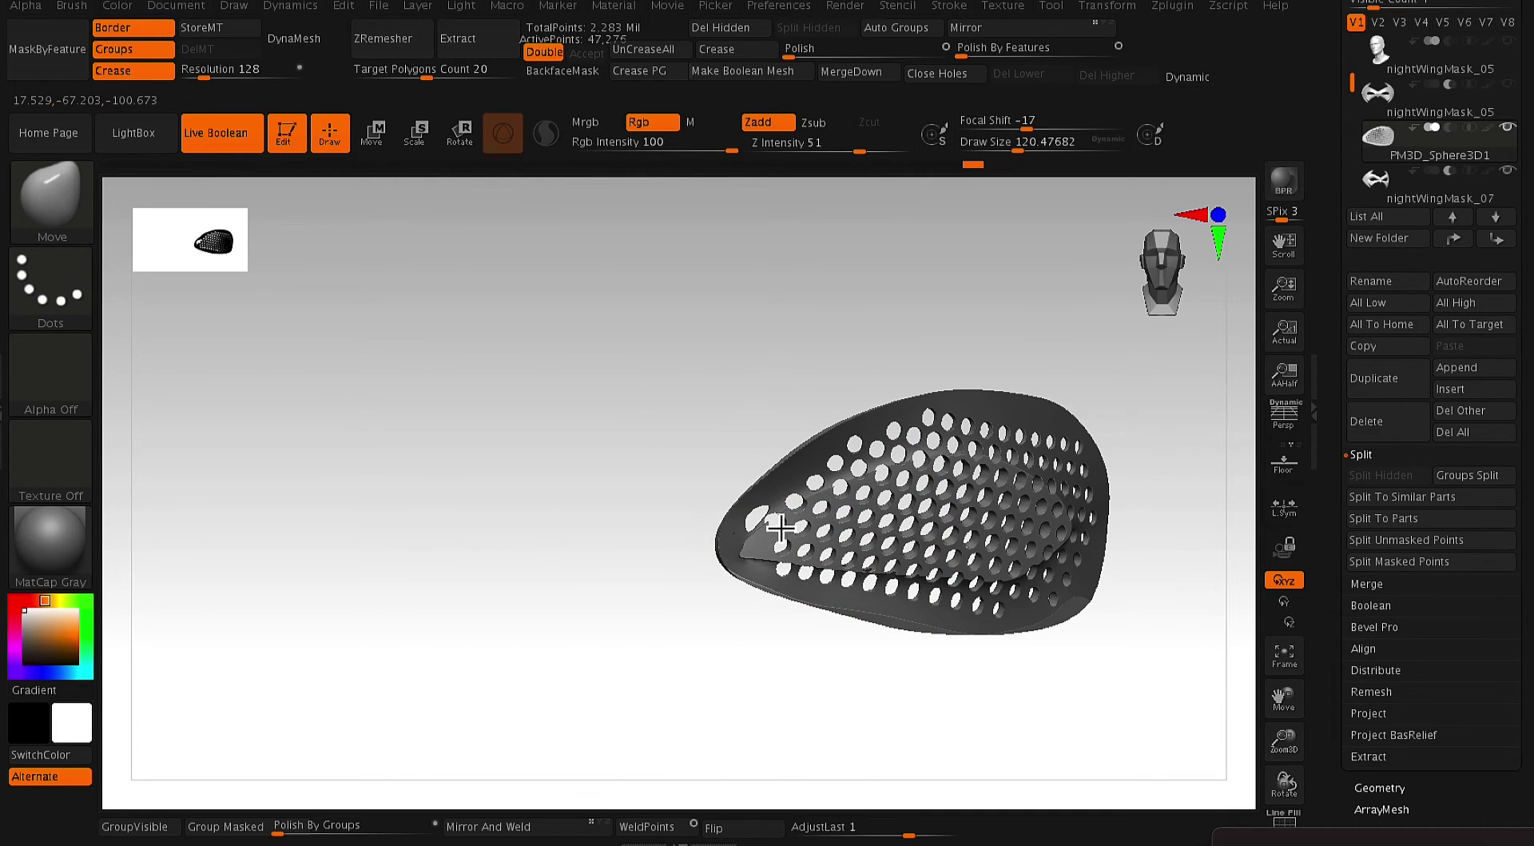
left_click_drag(805, 577, 879, 644)
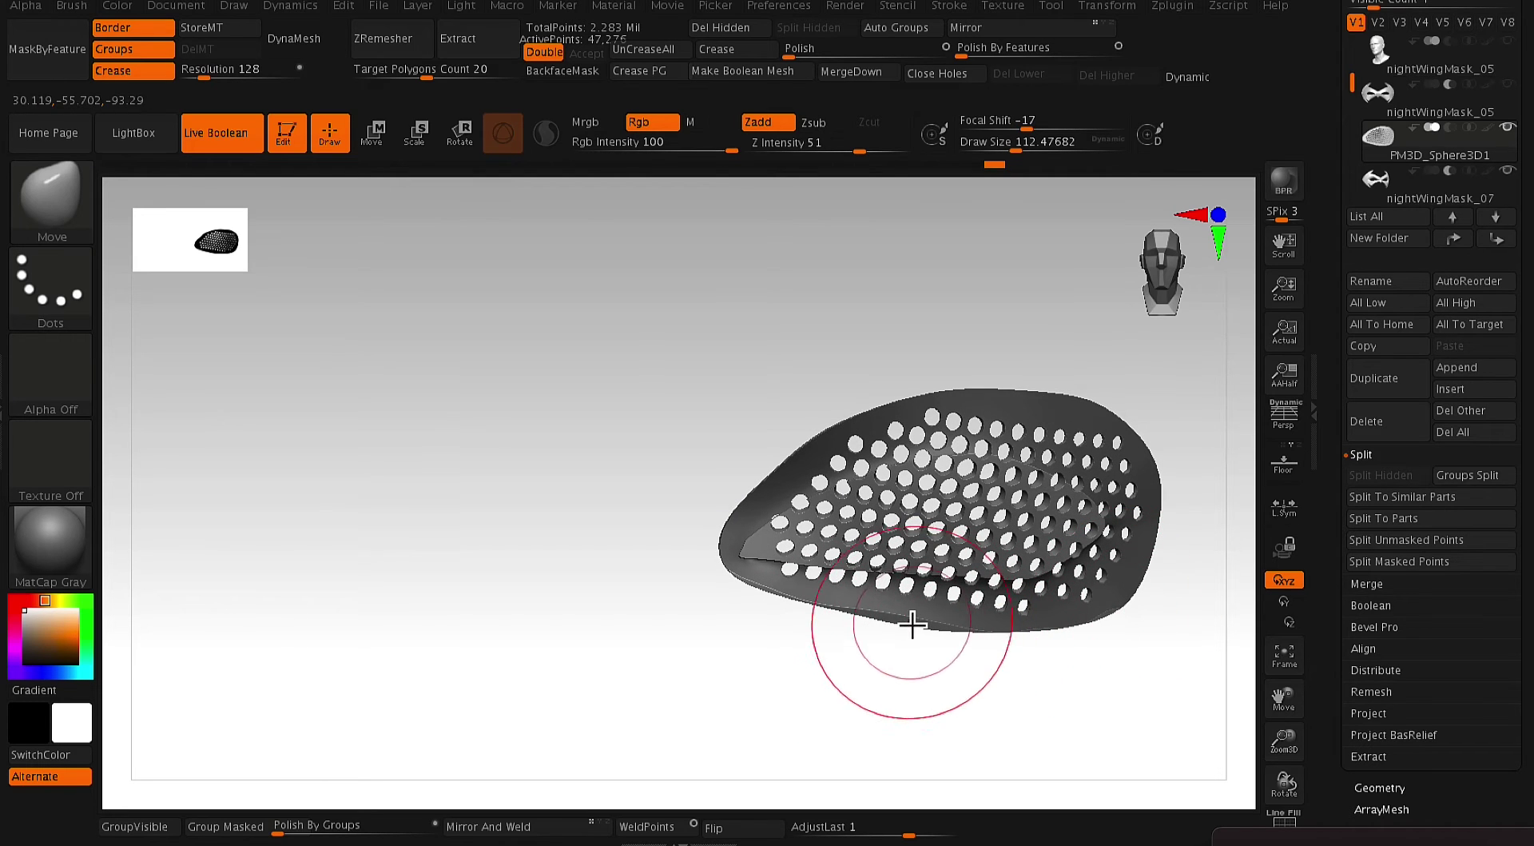
left_click_drag(896, 633, 911, 621)
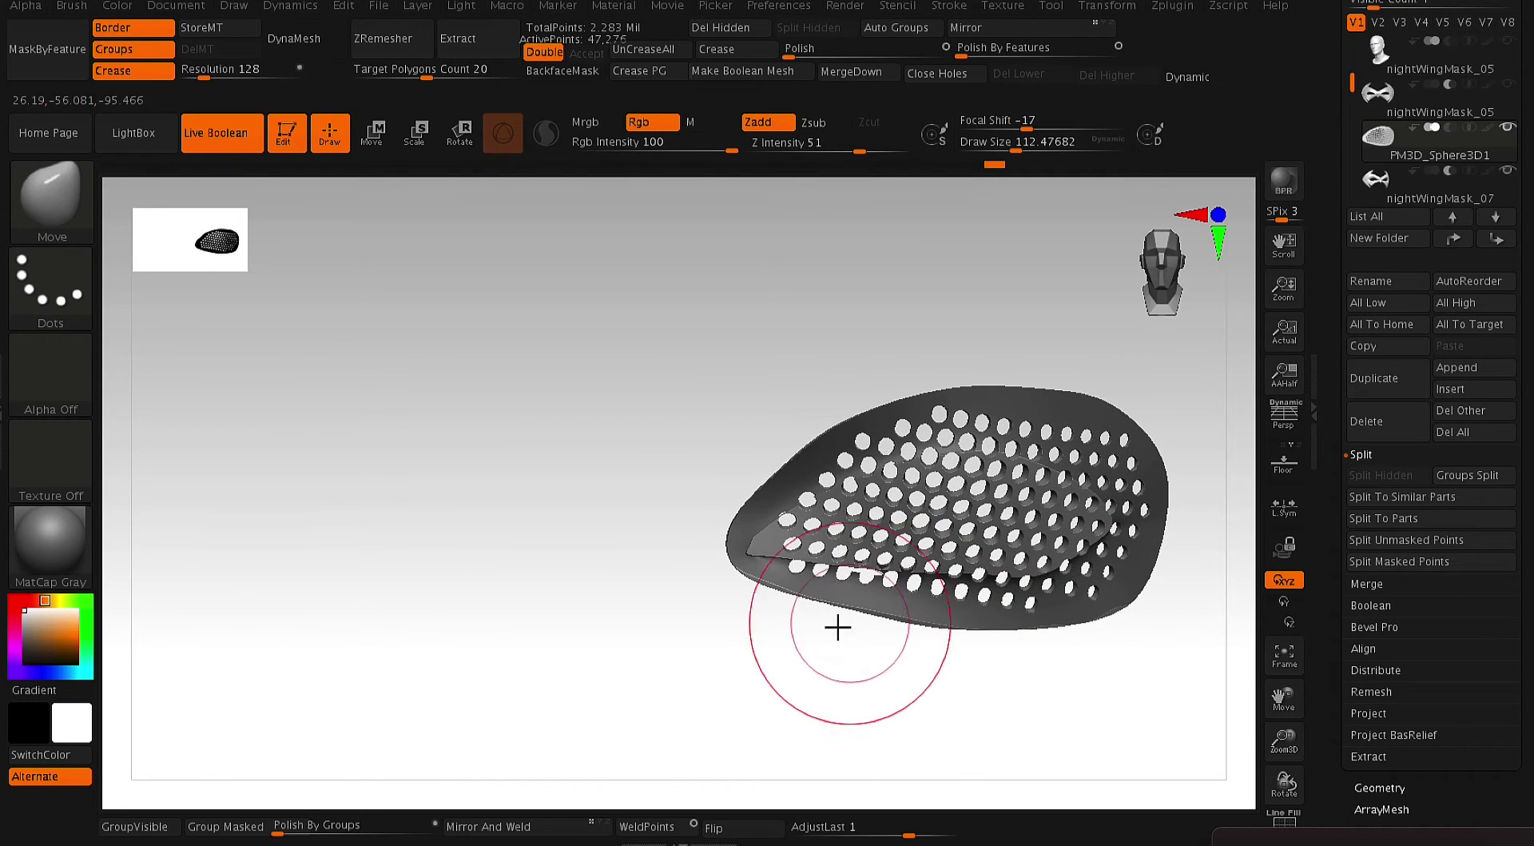
mouse_move(880, 711)
left_mouse_down()
mouse_move(922, 664)
mouse_move(904, 668)
left_mouse_up()
- Reshape the perforated surface near the mask cutout with the Move brush at Draw Sizes of about 186 and 241, checking it from several sides
key("space")
left_click_drag(866, 541, 880, 538)
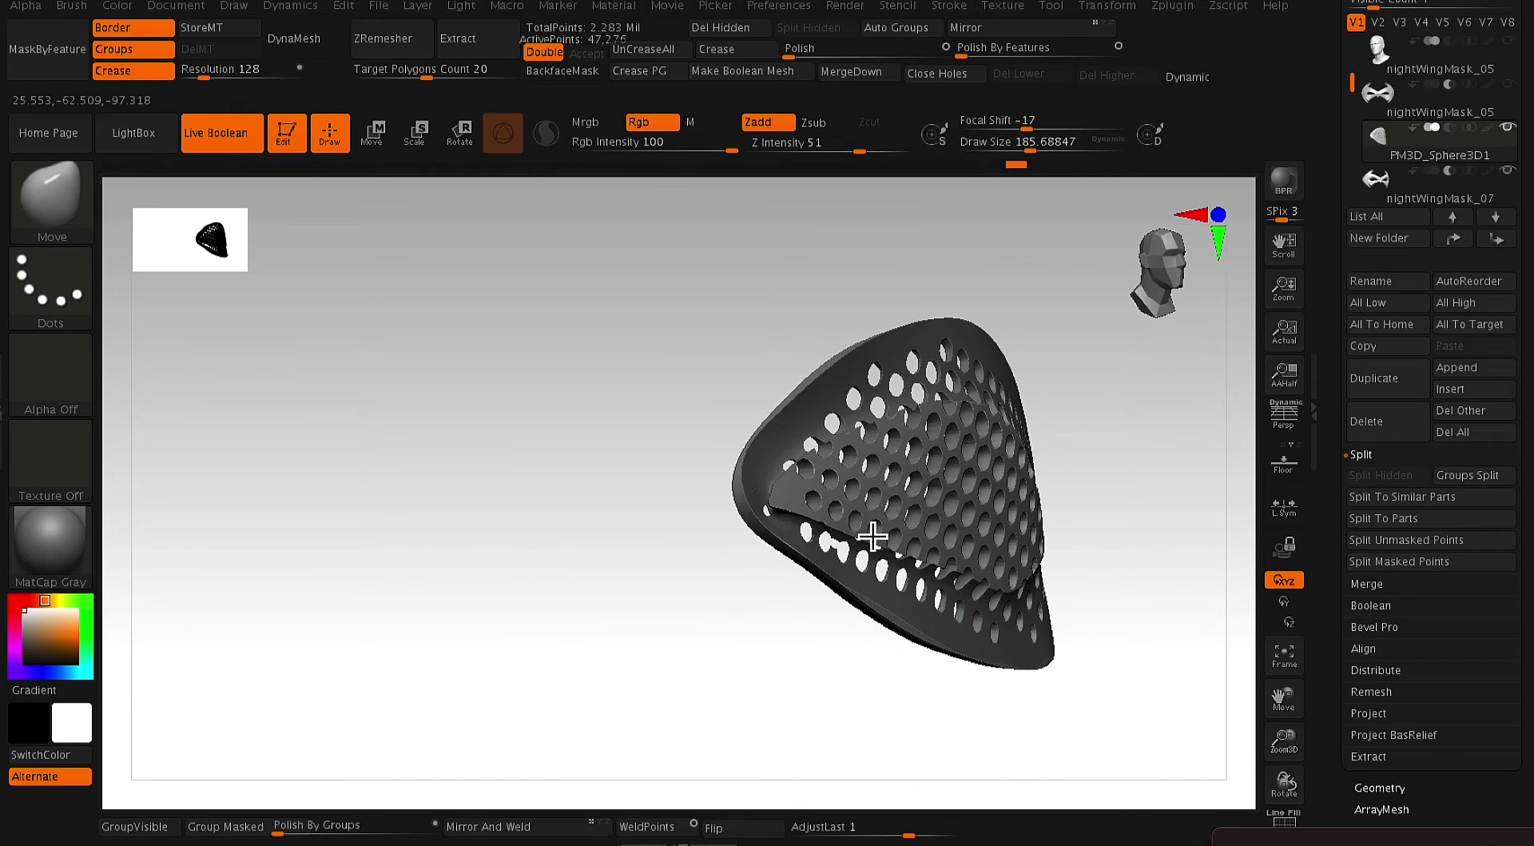
key("space")
left_click_drag(910, 476, 920, 470)
left_click_drag(900, 522, 935, 532)
key("space")
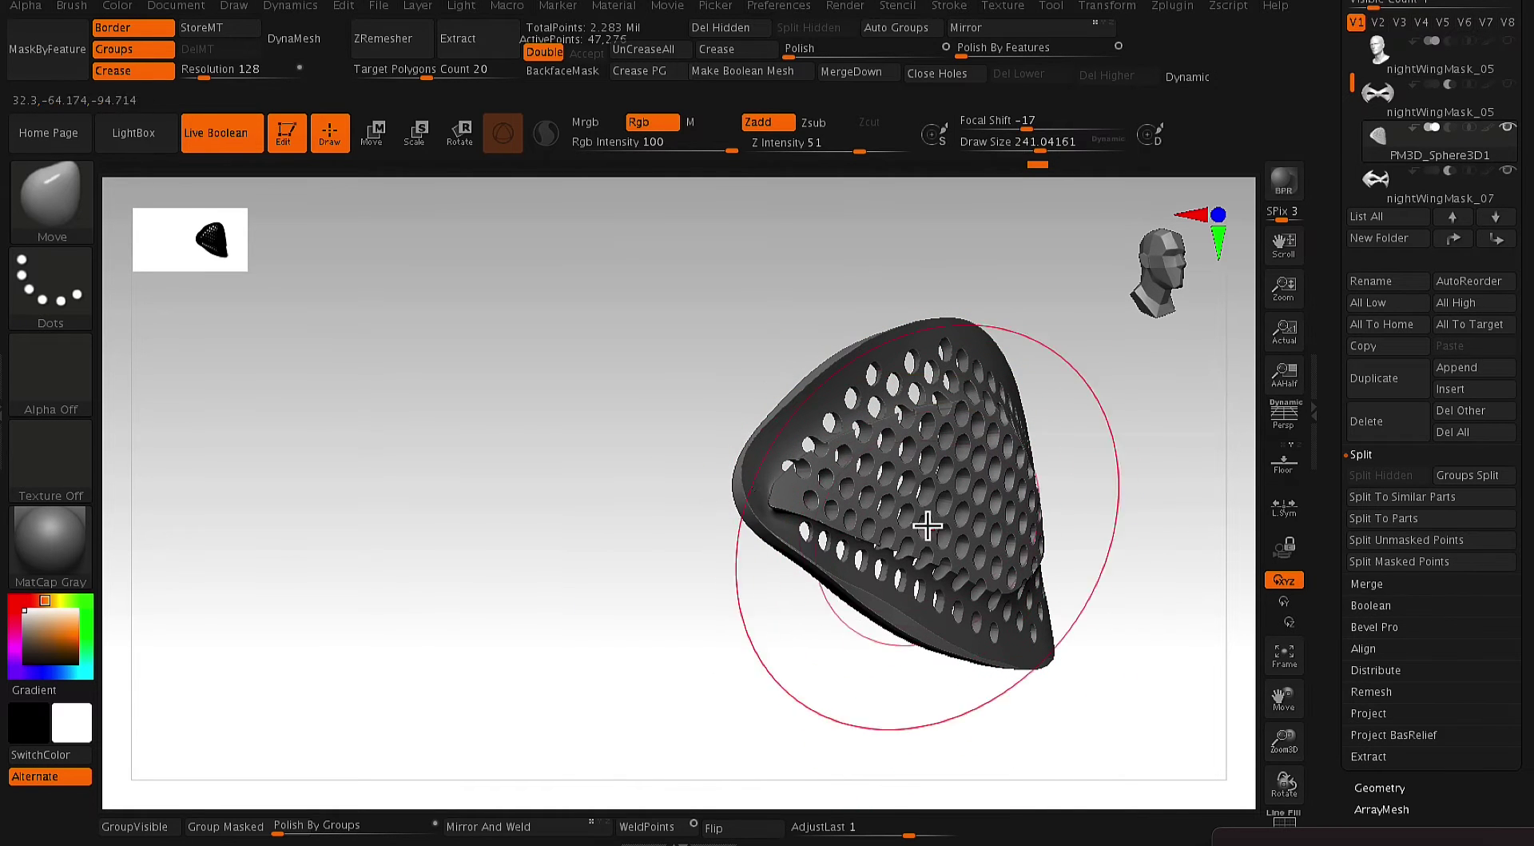
left_click_drag(952, 709, 1087, 655)
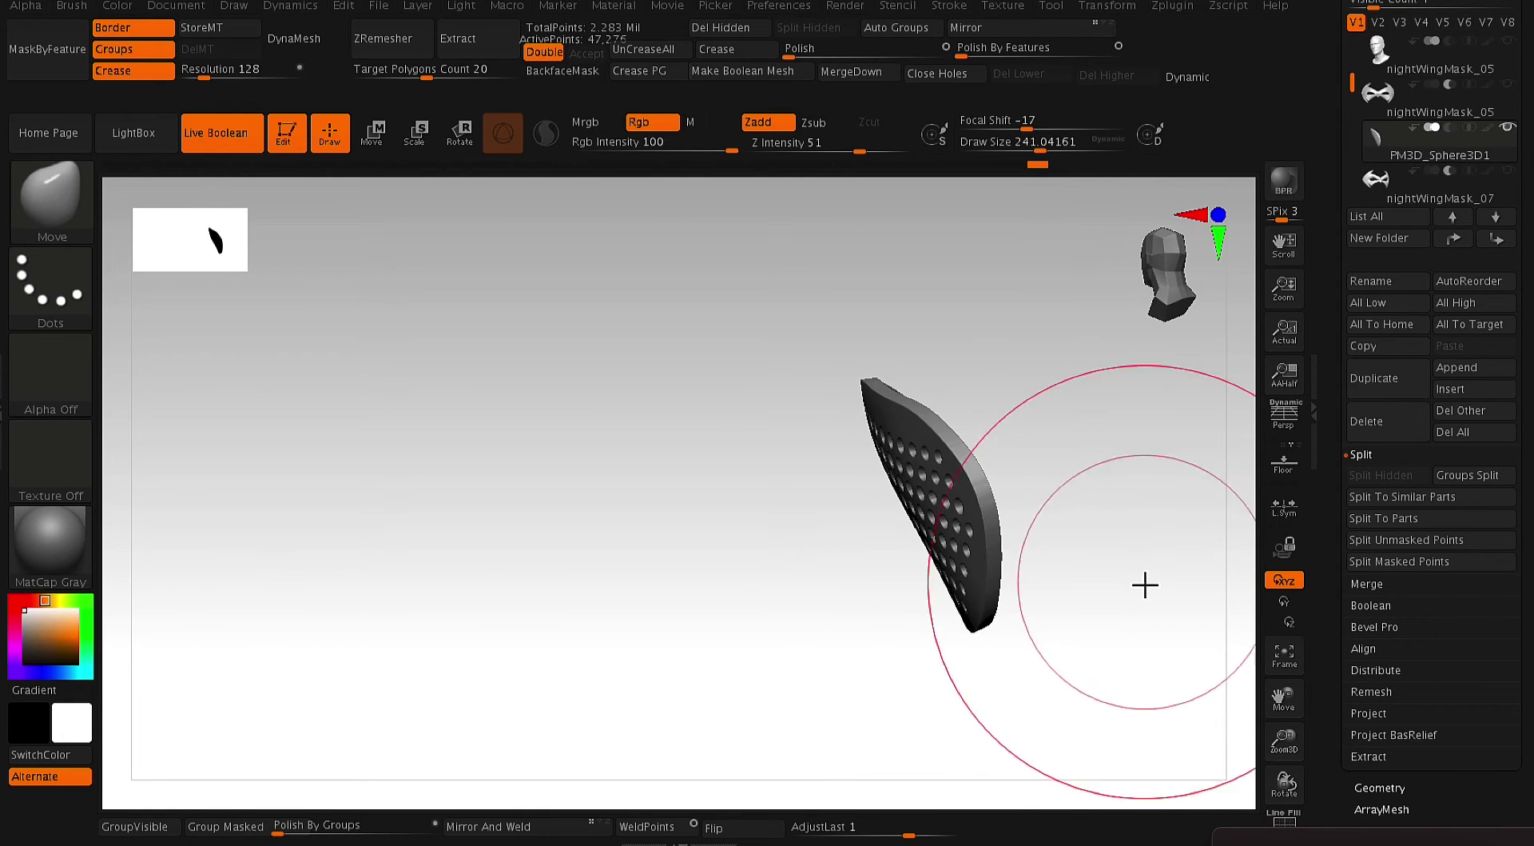
left_click_drag(1147, 589, 1250, 450)
left_click(1510, 191)
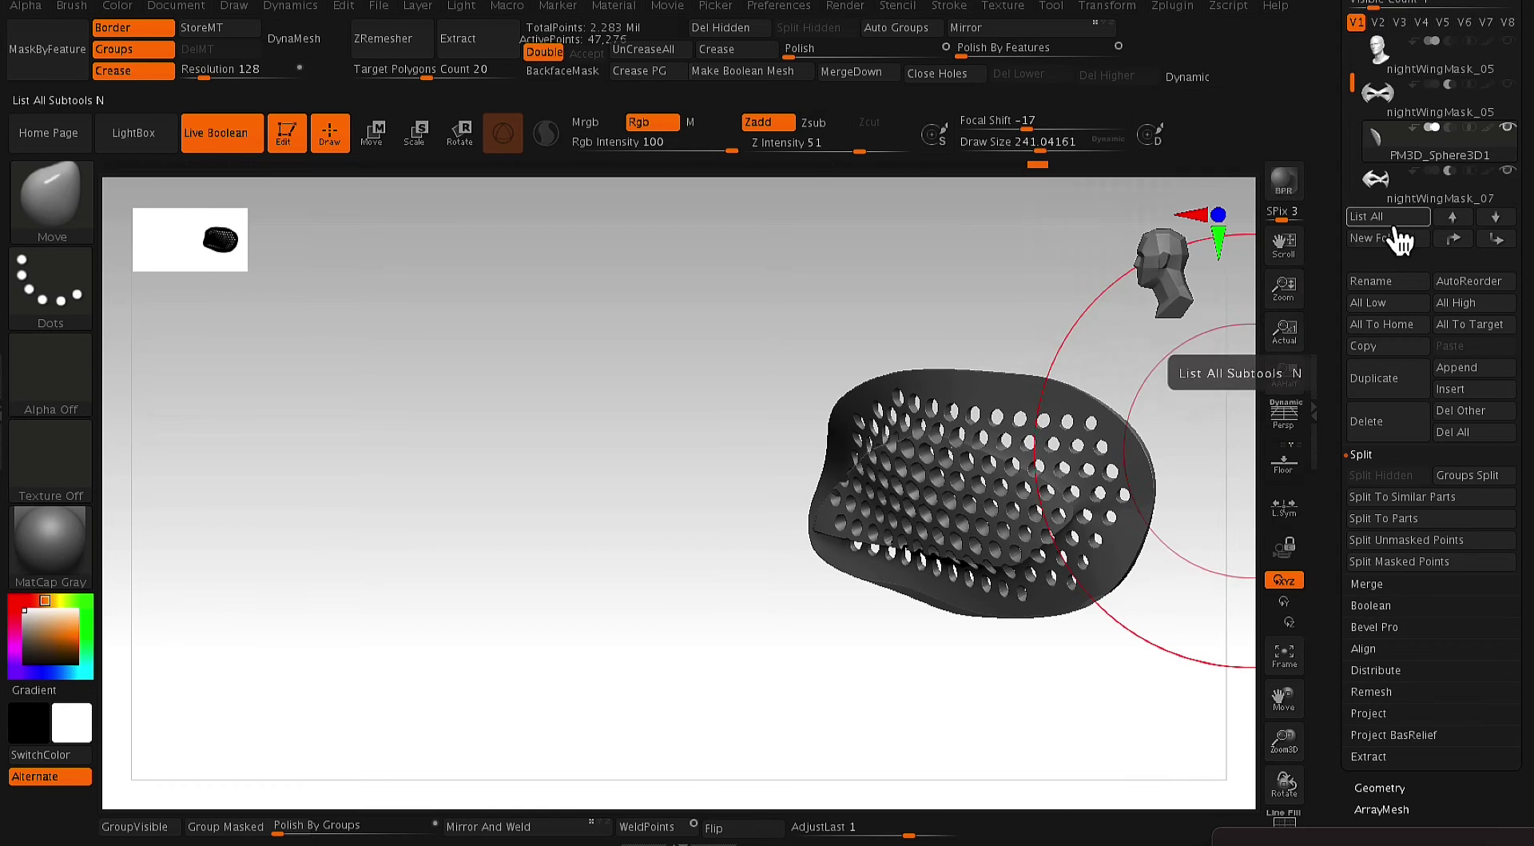
- Adjust the narrow end of the eye piece with the Move brush at Draw Sizes of about 154 to 186
mouse_move(798, 640)
left_mouse_down()
mouse_move(852, 676)
mouse_move(712, 680)
mouse_move(824, 663)
mouse_move(791, 688)
mouse_move(760, 678)
mouse_move(770, 709)
left_mouse_up()
key("space")
left_click_drag(908, 476, 894, 483)
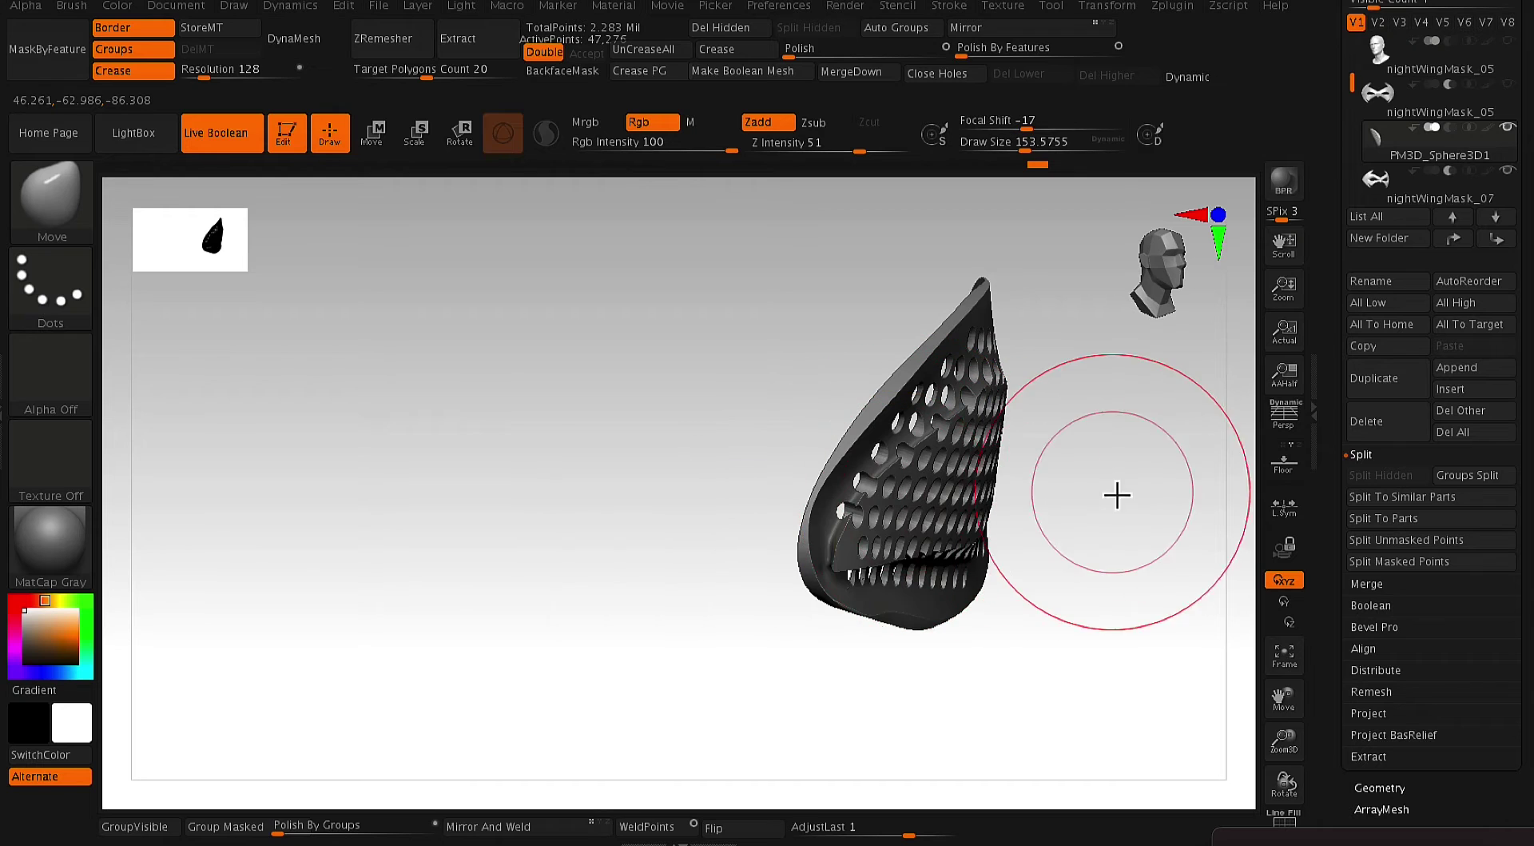
left_click_drag(1117, 493, 1113, 510, "alt")
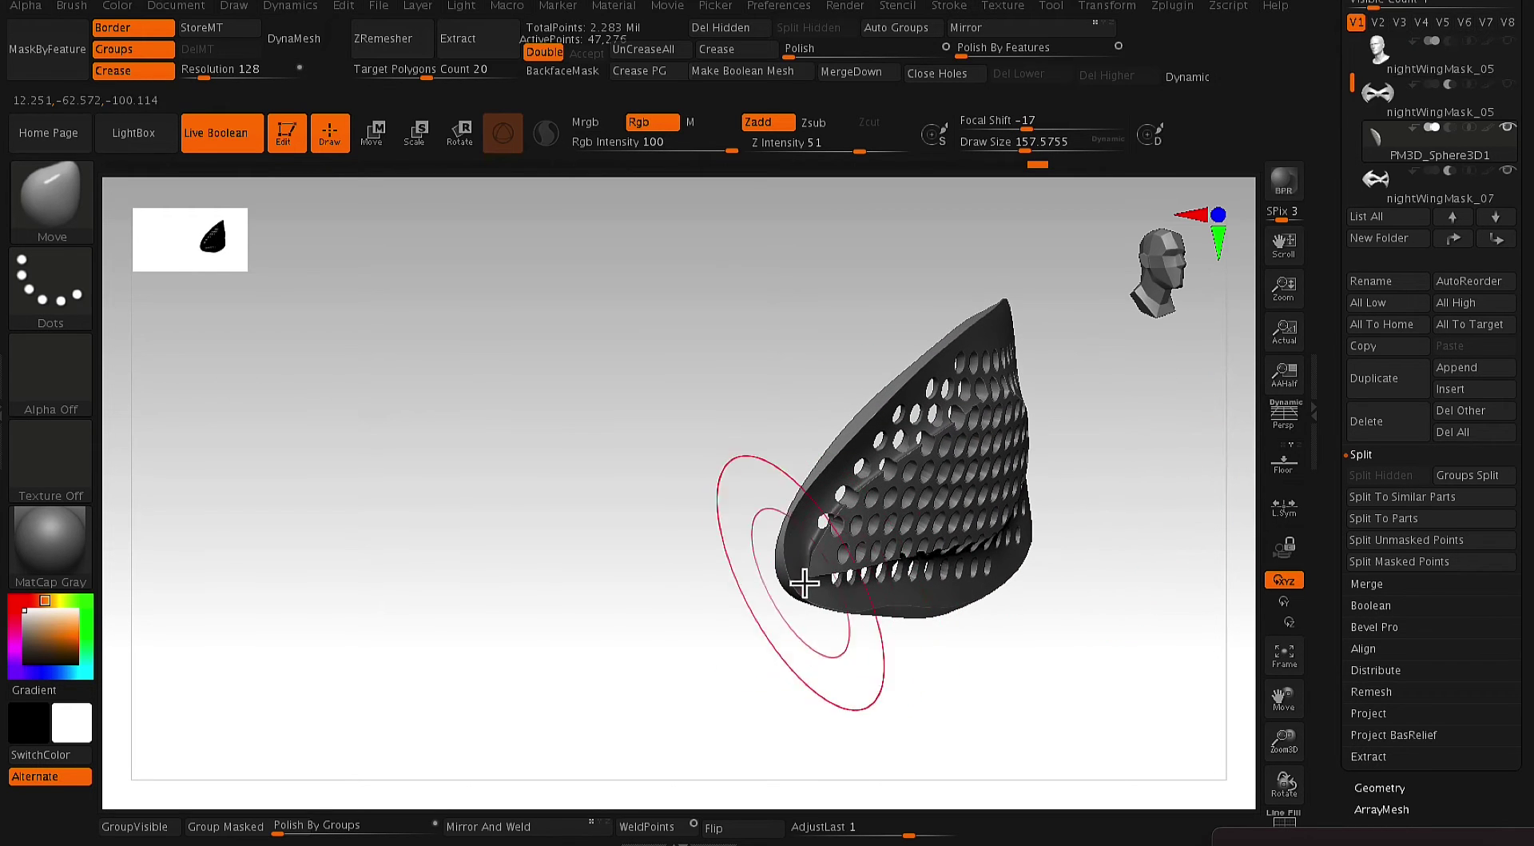
right_click(842, 542)
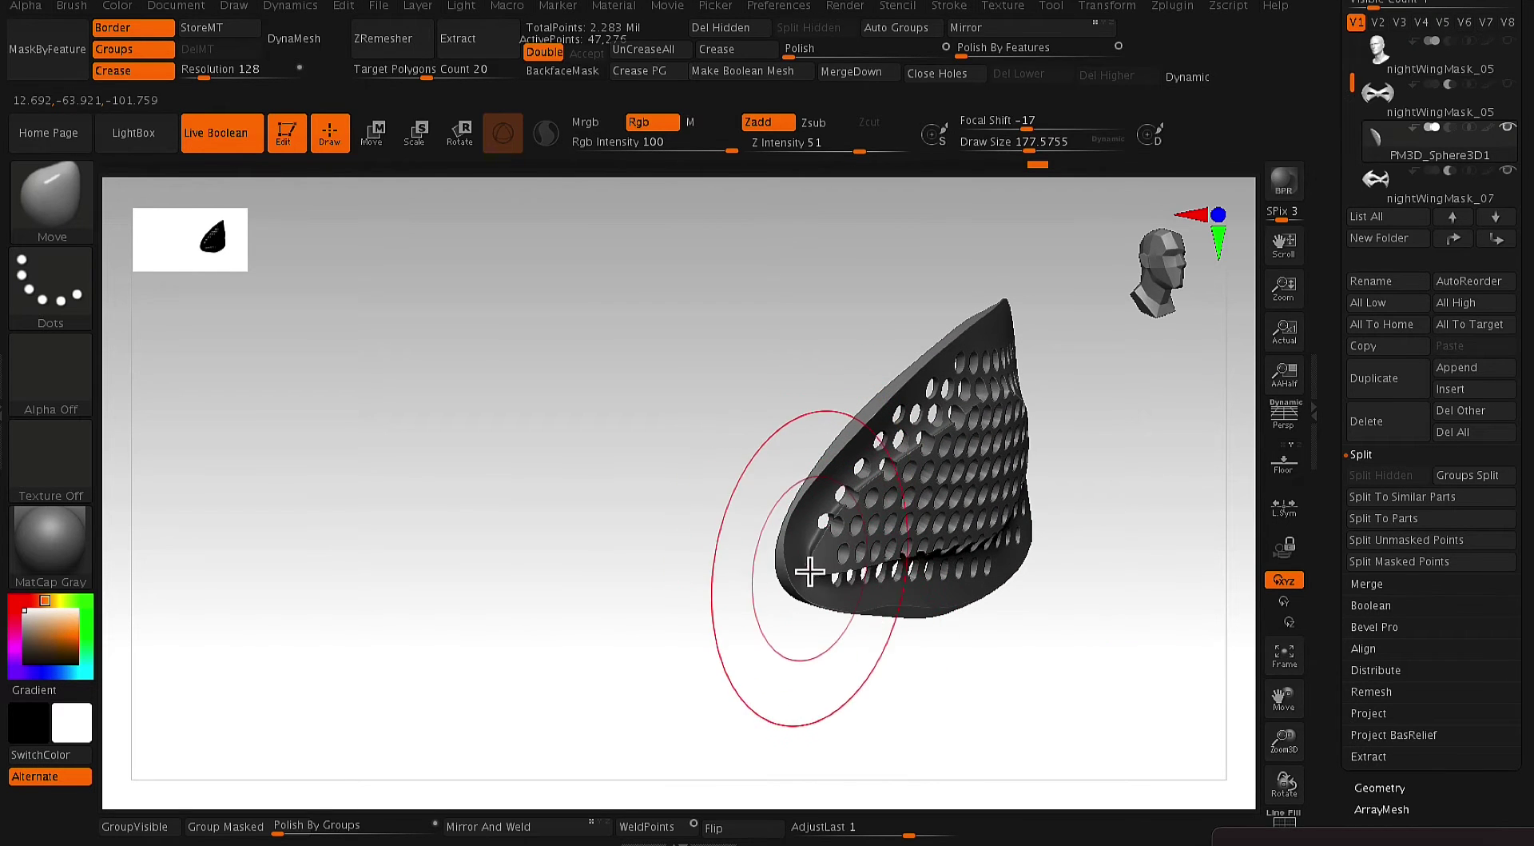
key("bracketright")
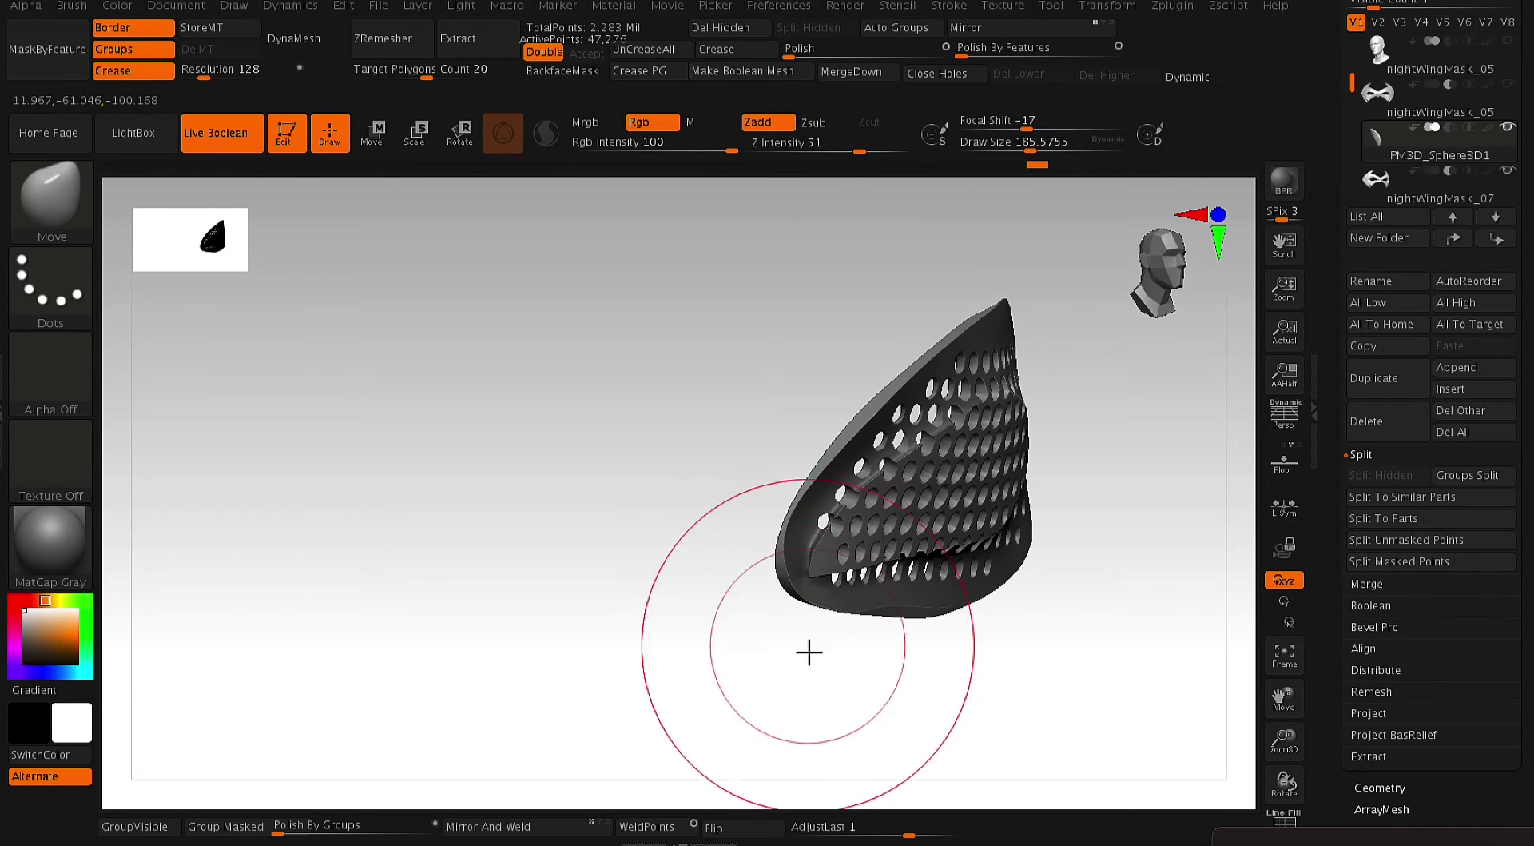
left_click_drag(808, 653, 795, 661)
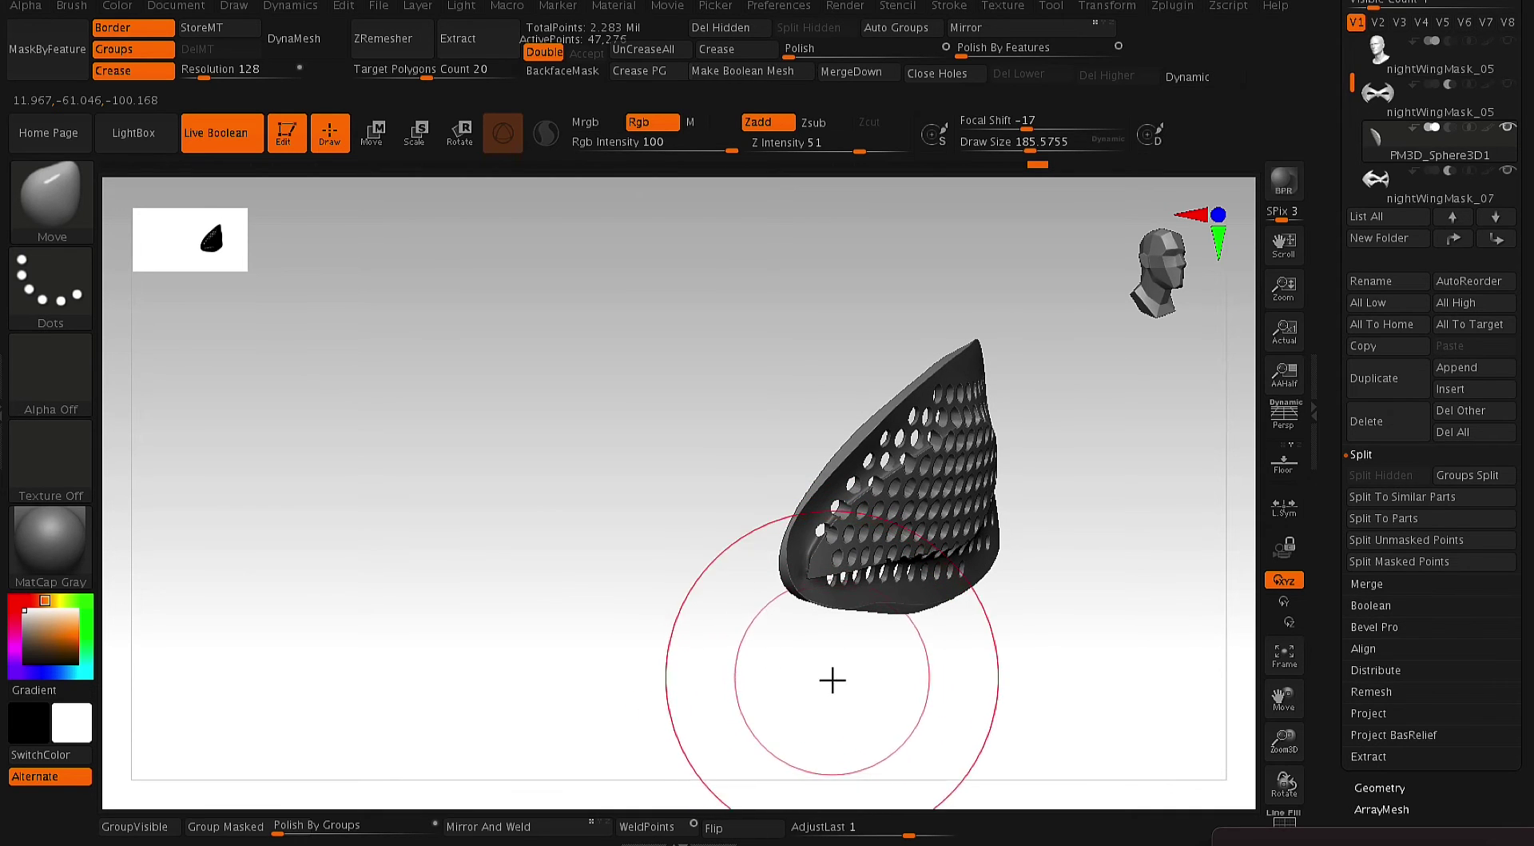
- Make a boolean mesh of the eye piece, switch to the resulting UMesh_PM3D_Sphere3D2 tool and append nightWingMask_06 to it
mouse_move(960, 607)
left_mouse_down()
mouse_move(1127, 544)
mouse_move(1076, 528)
mouse_move(1130, 479)
mouse_move(1182, 521)
mouse_move(1174, 641)
mouse_move(1143, 665)
left_mouse_up()
mouse_move(1125, 571)
left_mouse_down()
mouse_move(1106, 607)
mouse_move(1116, 484)
mouse_move(1042, 647)
left_mouse_up()
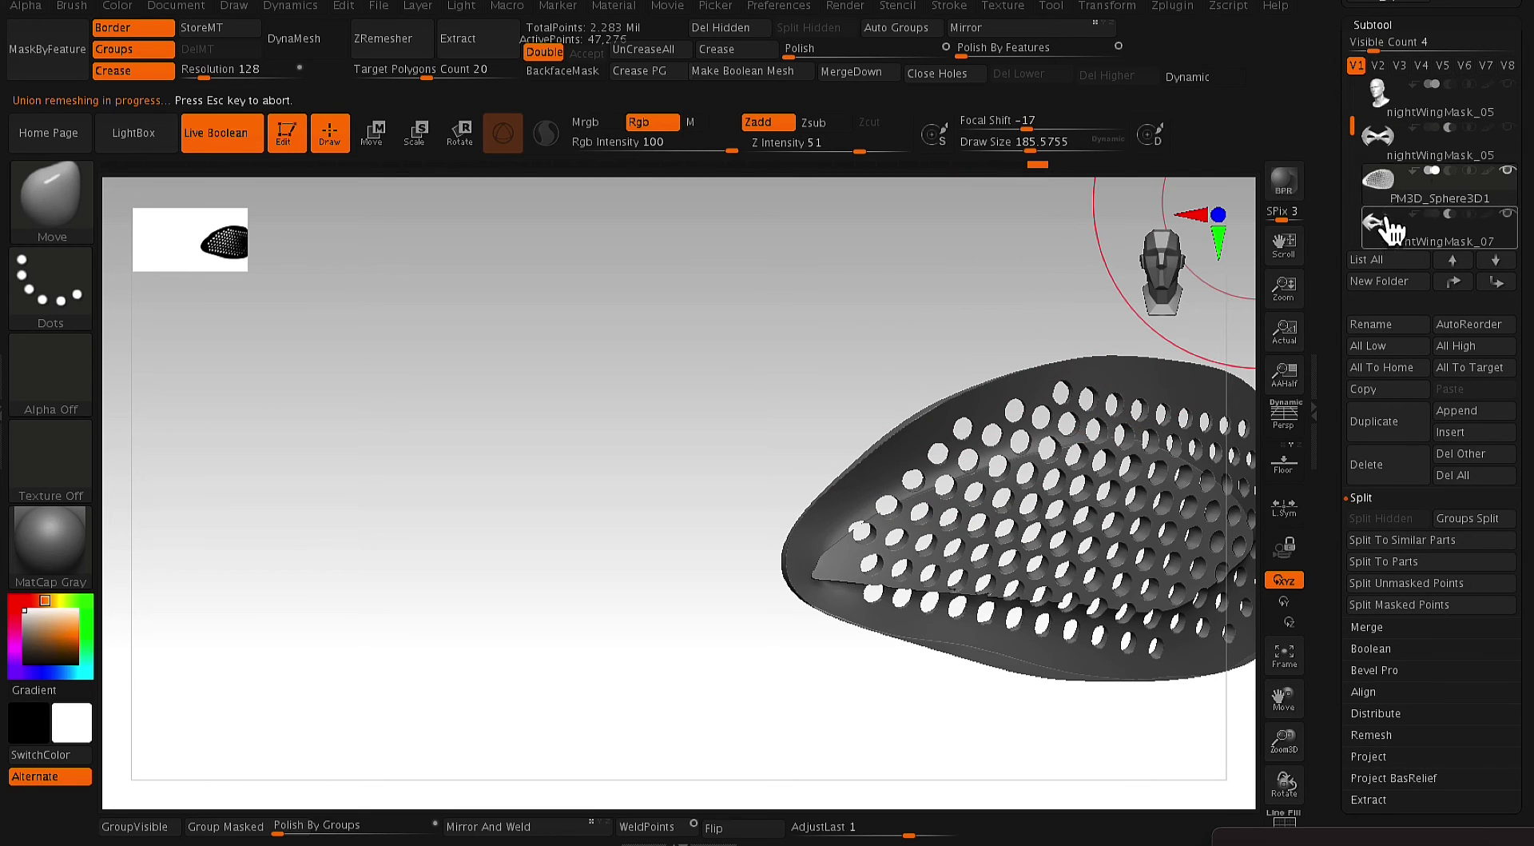
left_click(1391, 164)
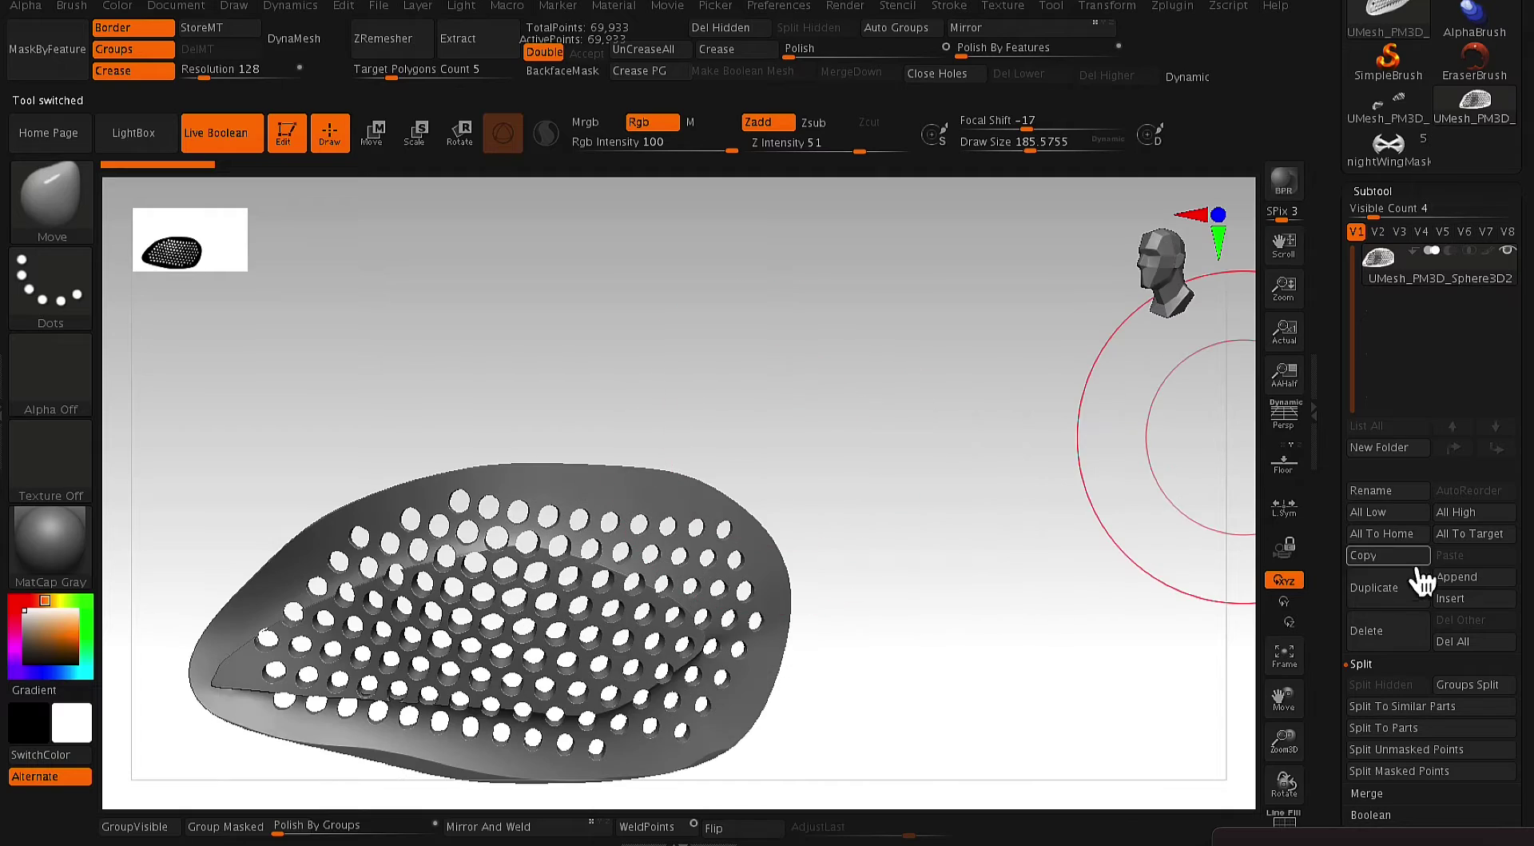
left_click(1448, 582)
left_click(1053, 459)
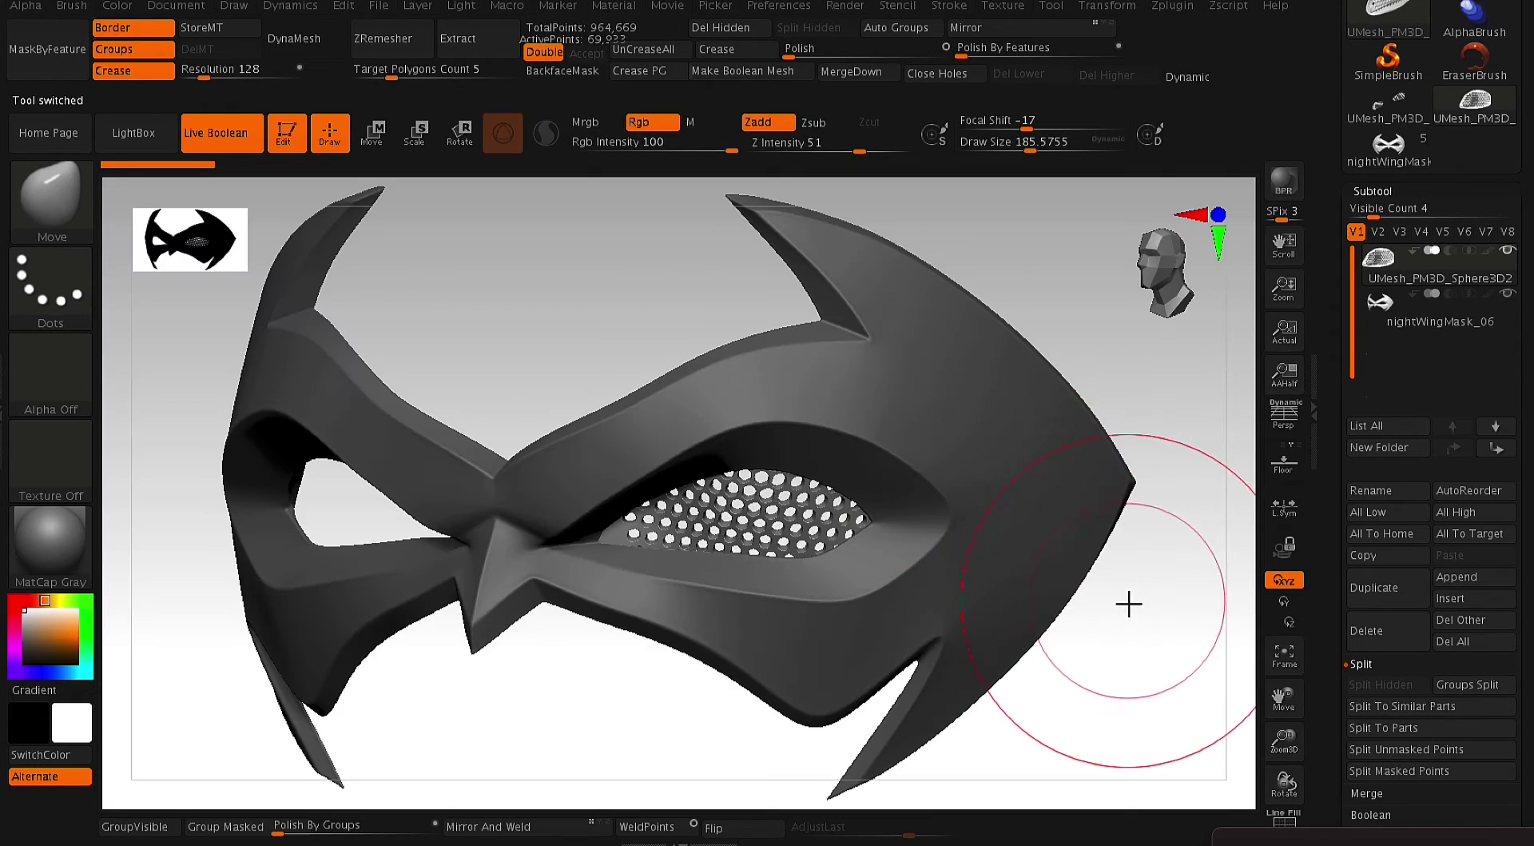
- Examine how the perforated lens sits in the mask's eye cutout from several angles, with the mask shown and hidden
left_click_drag(1129, 603, 1013, 633)
left_click_drag(1043, 707, 1203, 673)
right_click_drag(658, 706, 728, 682, "ctrl")
left_click_drag(651, 736, 764, 562)
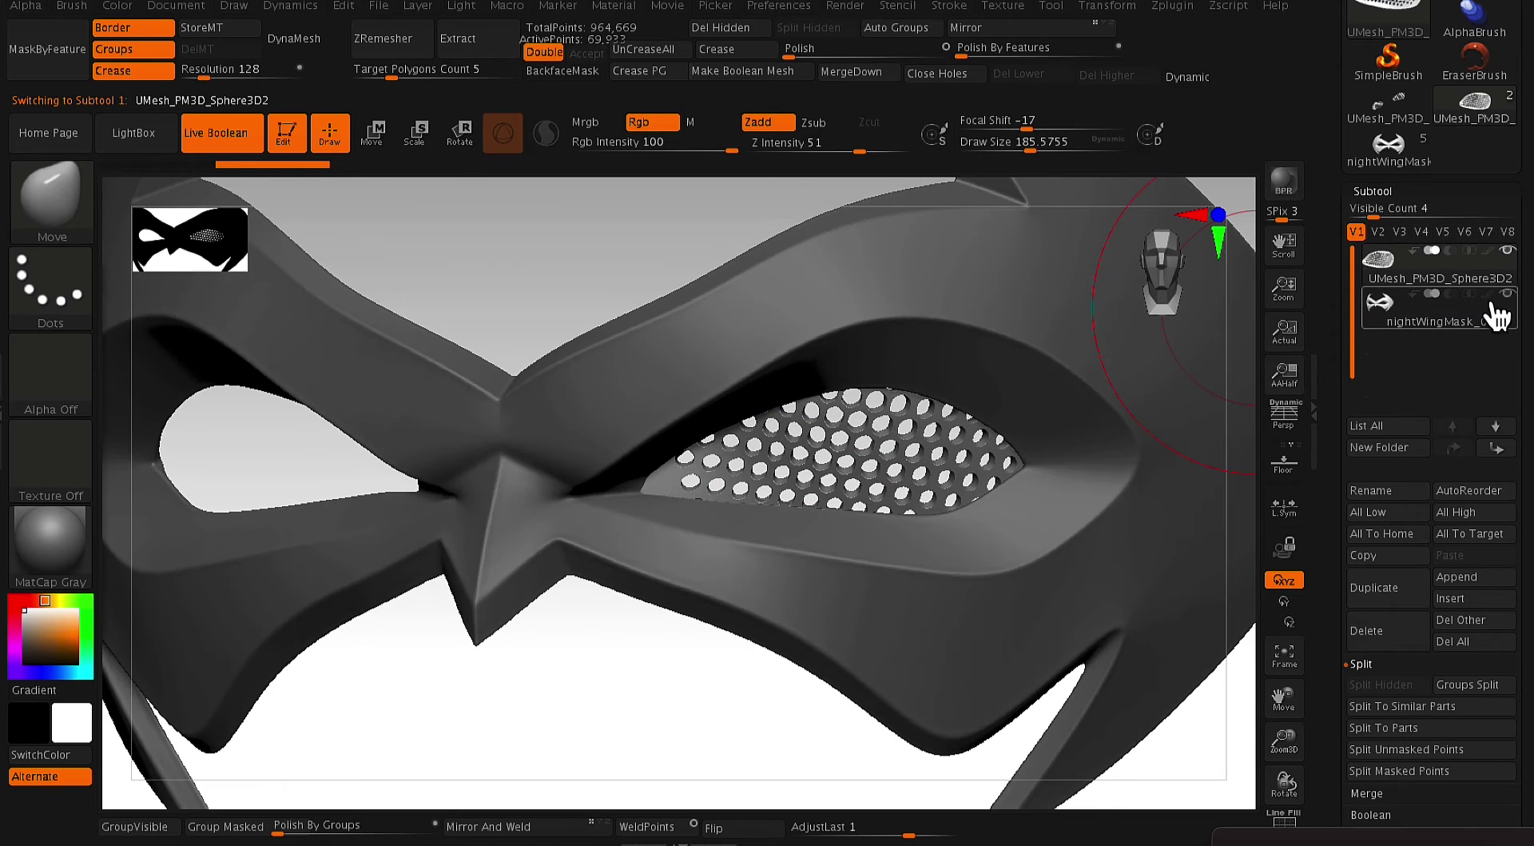
left_click(1509, 296)
left_click(1508, 296)
left_click(1509, 295)
left_click(1509, 296)
left_click(1508, 295)
left_click(1509, 296)
left_click(1509, 296)
left_click(1509, 296)
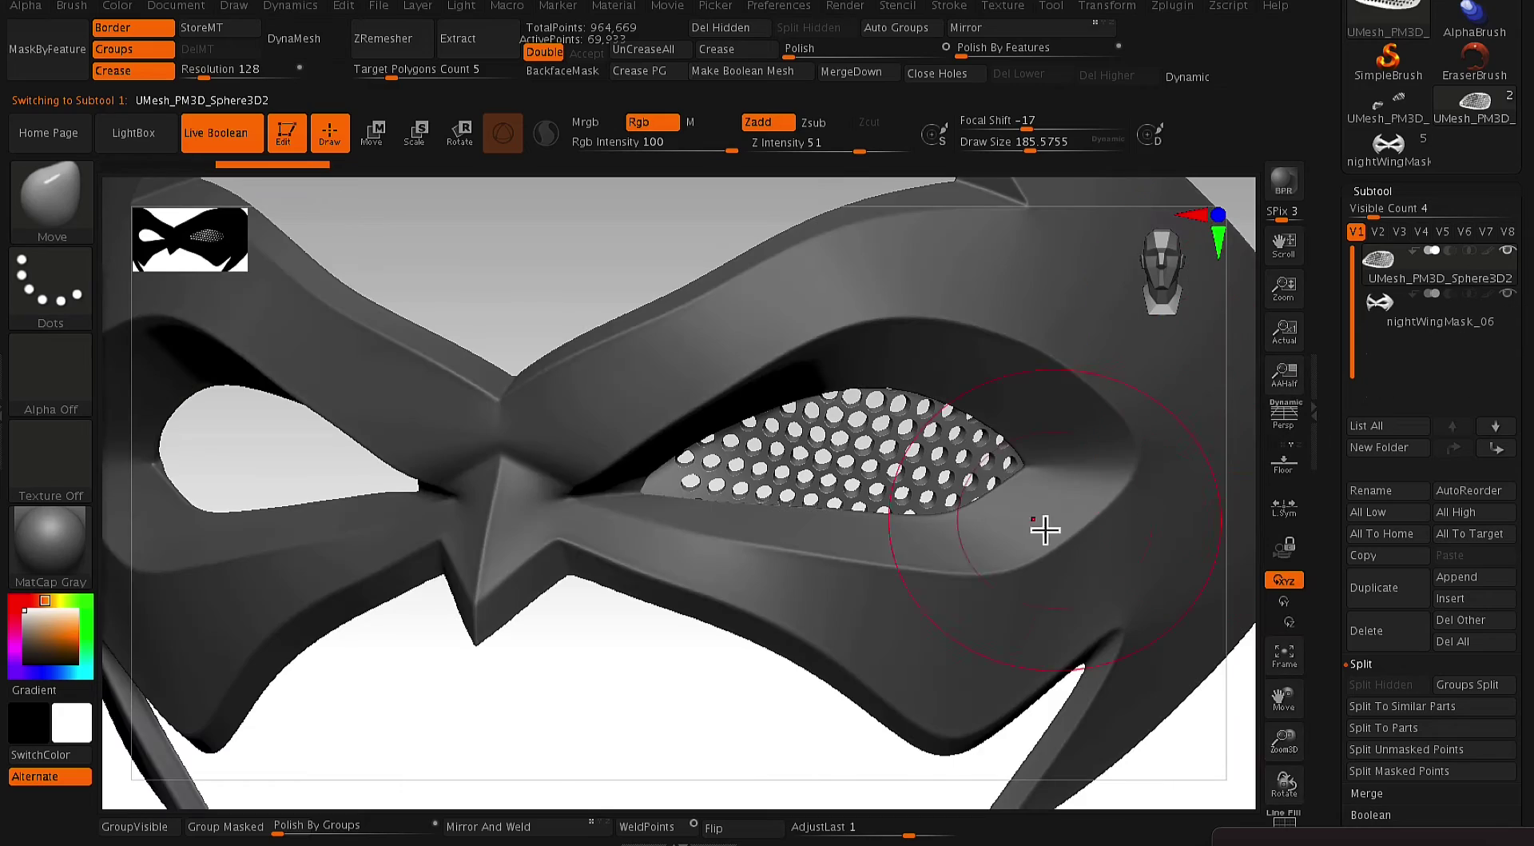
left_click_drag(687, 701, 1523, 240, "alt")
left_click(1509, 295)
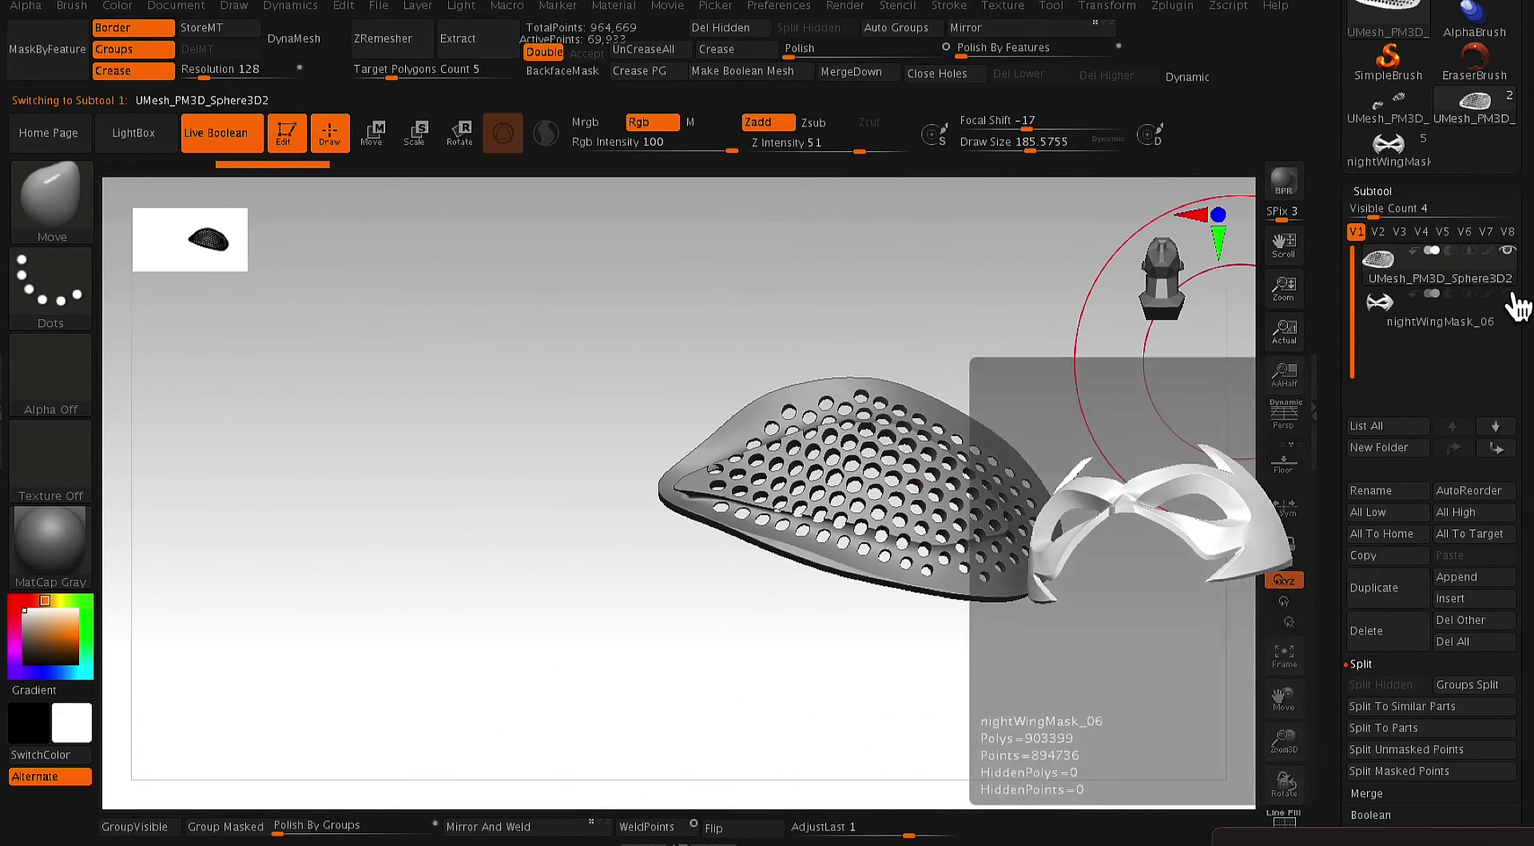
left_click(1509, 296)
left_click(1509, 296)
left_click(1509, 296)
left_click(1510, 297)
left_click_drag(1105, 438, 1113, 527)
left_click(1509, 299)
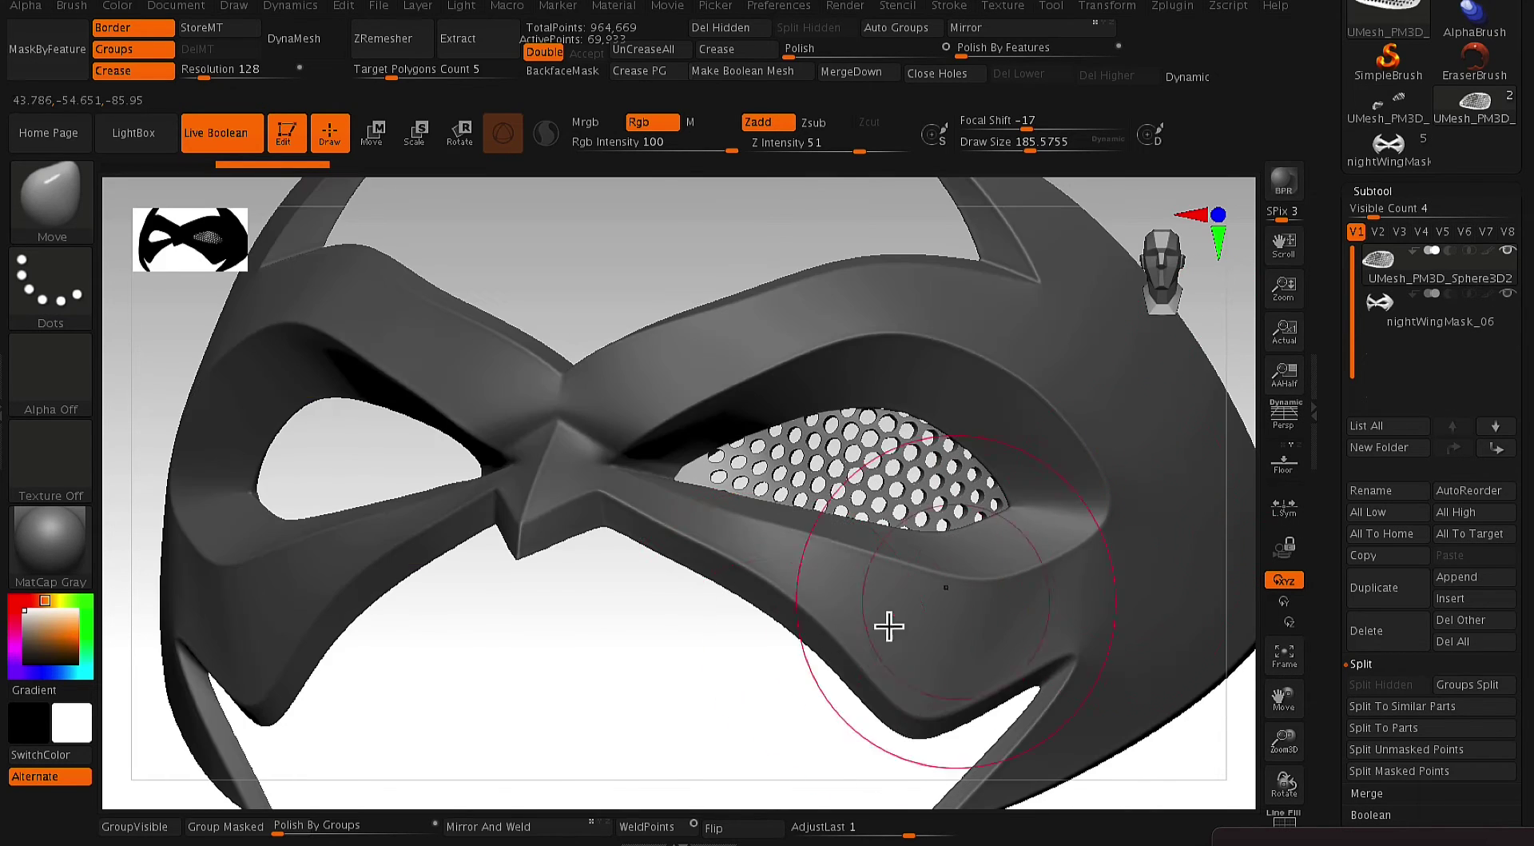
left_click_drag(639, 694, 695, 663)
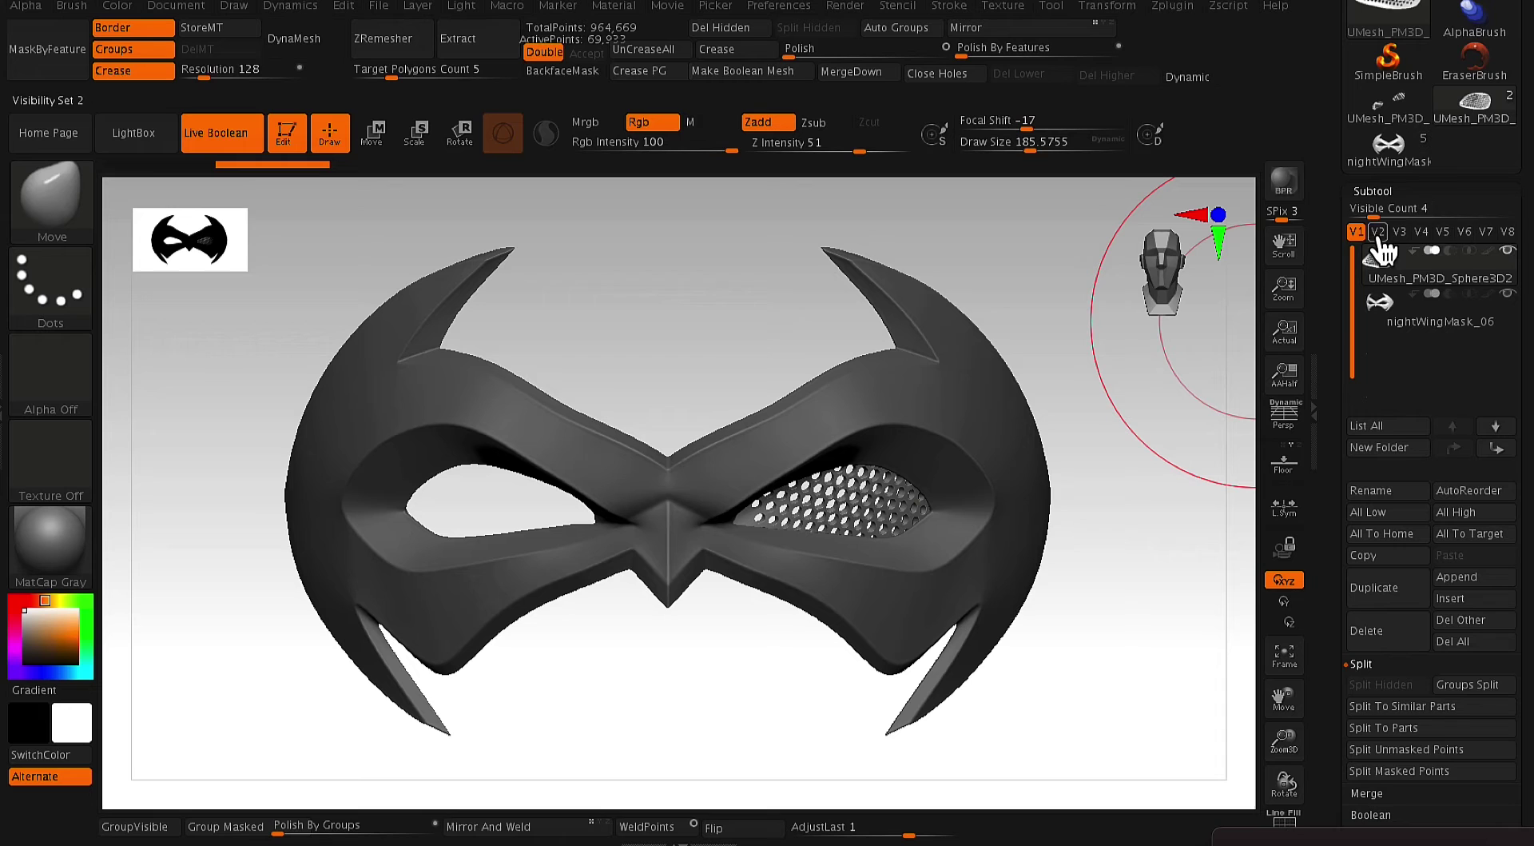
- Mirror and weld the perforated lens to the mask's other eye and hide the mask
left_click(479, 826)
left_click_drag(740, 675, 706, 682)
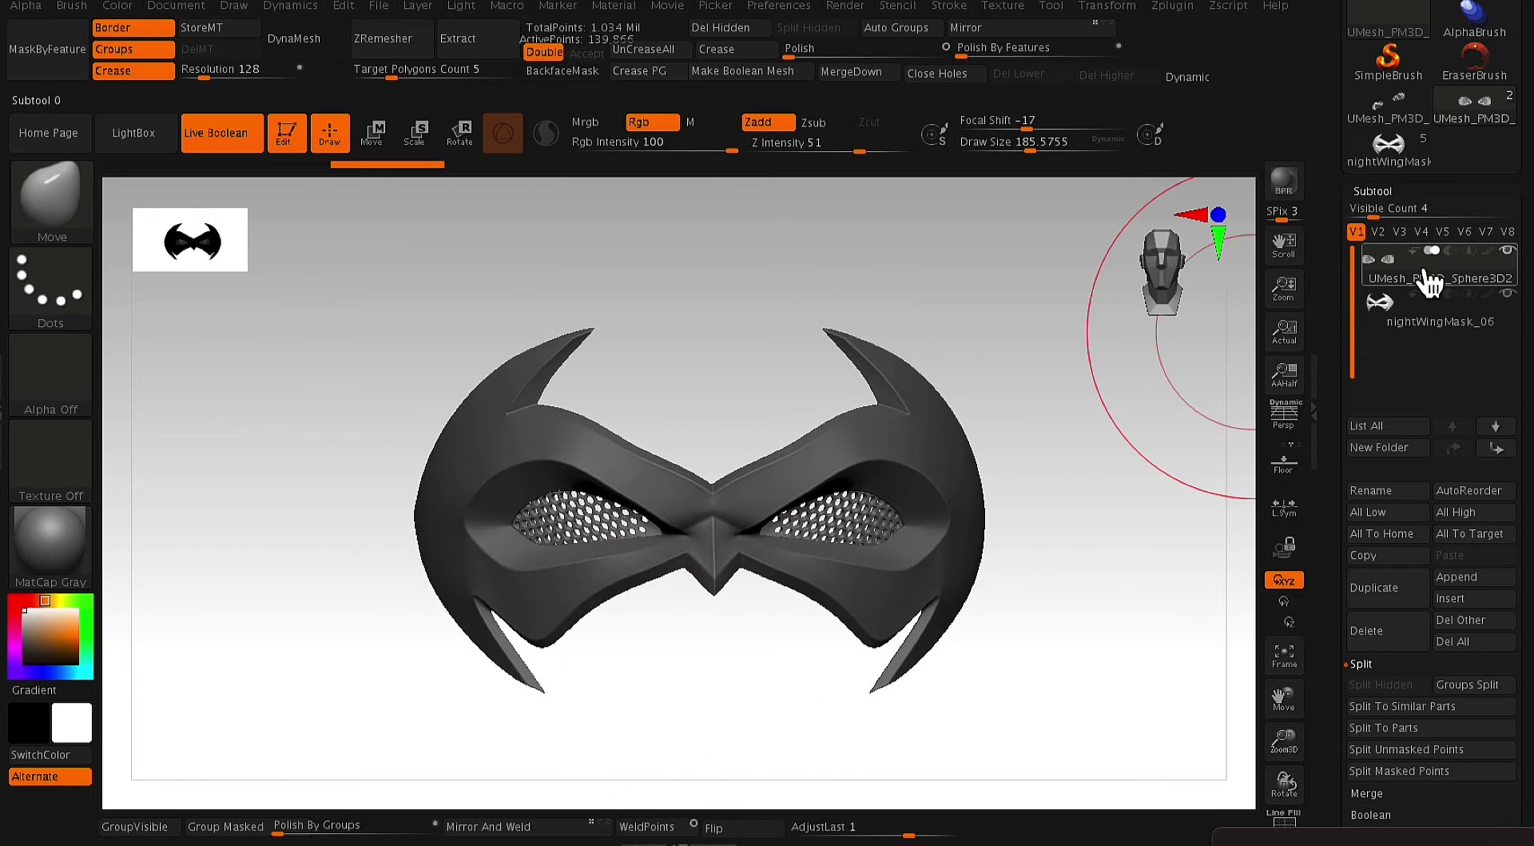
left_click(1508, 294)
mouse_move(1110, 616)
left_mouse_down()
mouse_move(1178, 609)
mouse_move(1130, 637)
left_mouse_up()
key("f")
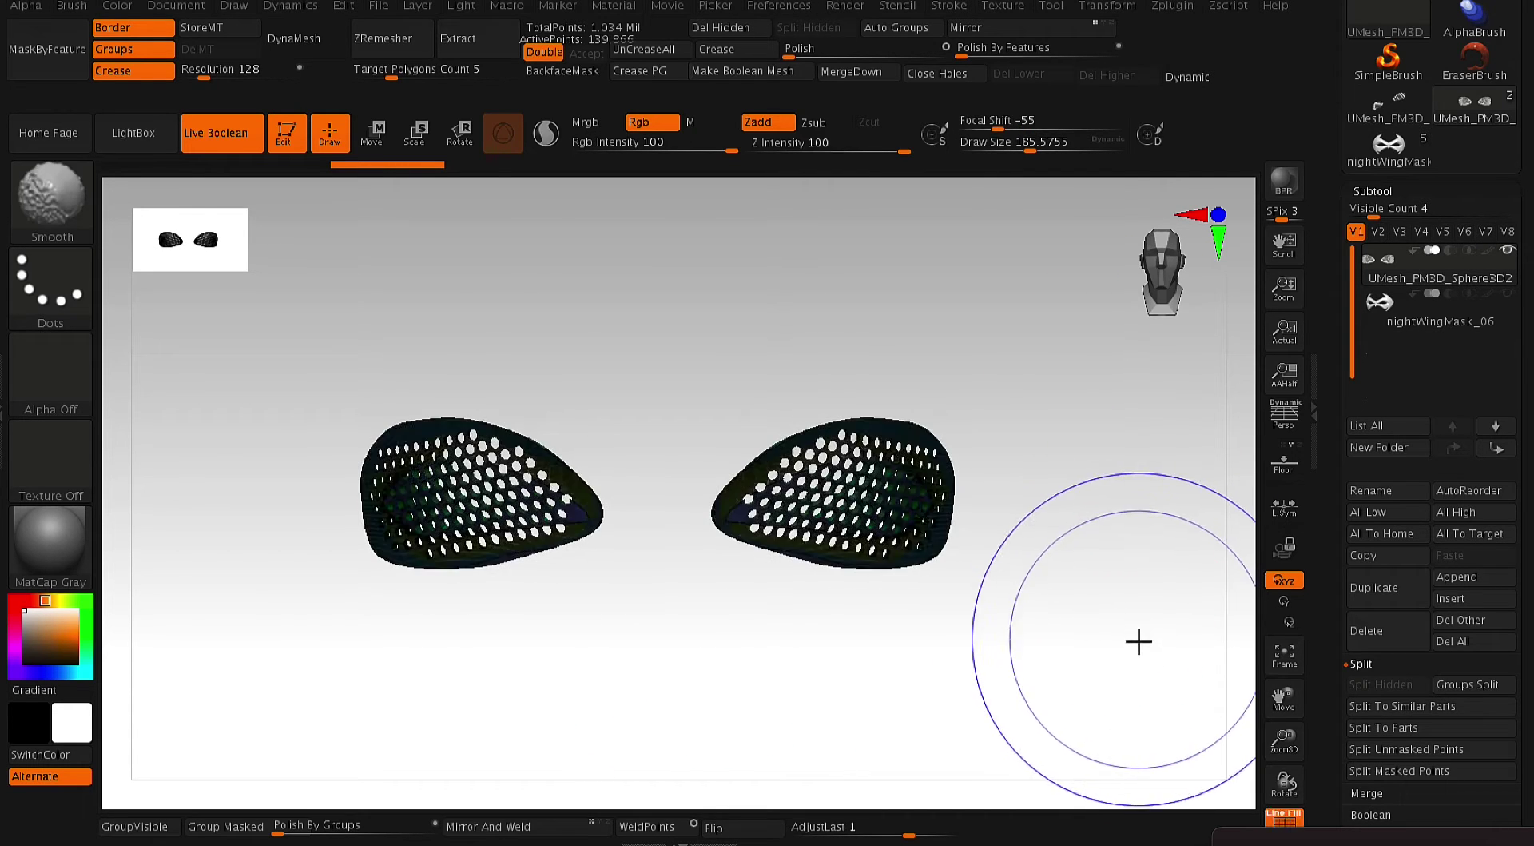
- Update the size ratios of the lens pair in 3D Print Hub and export the lenses to STL in millimetres
scroll(1521, 370, "up", 3)
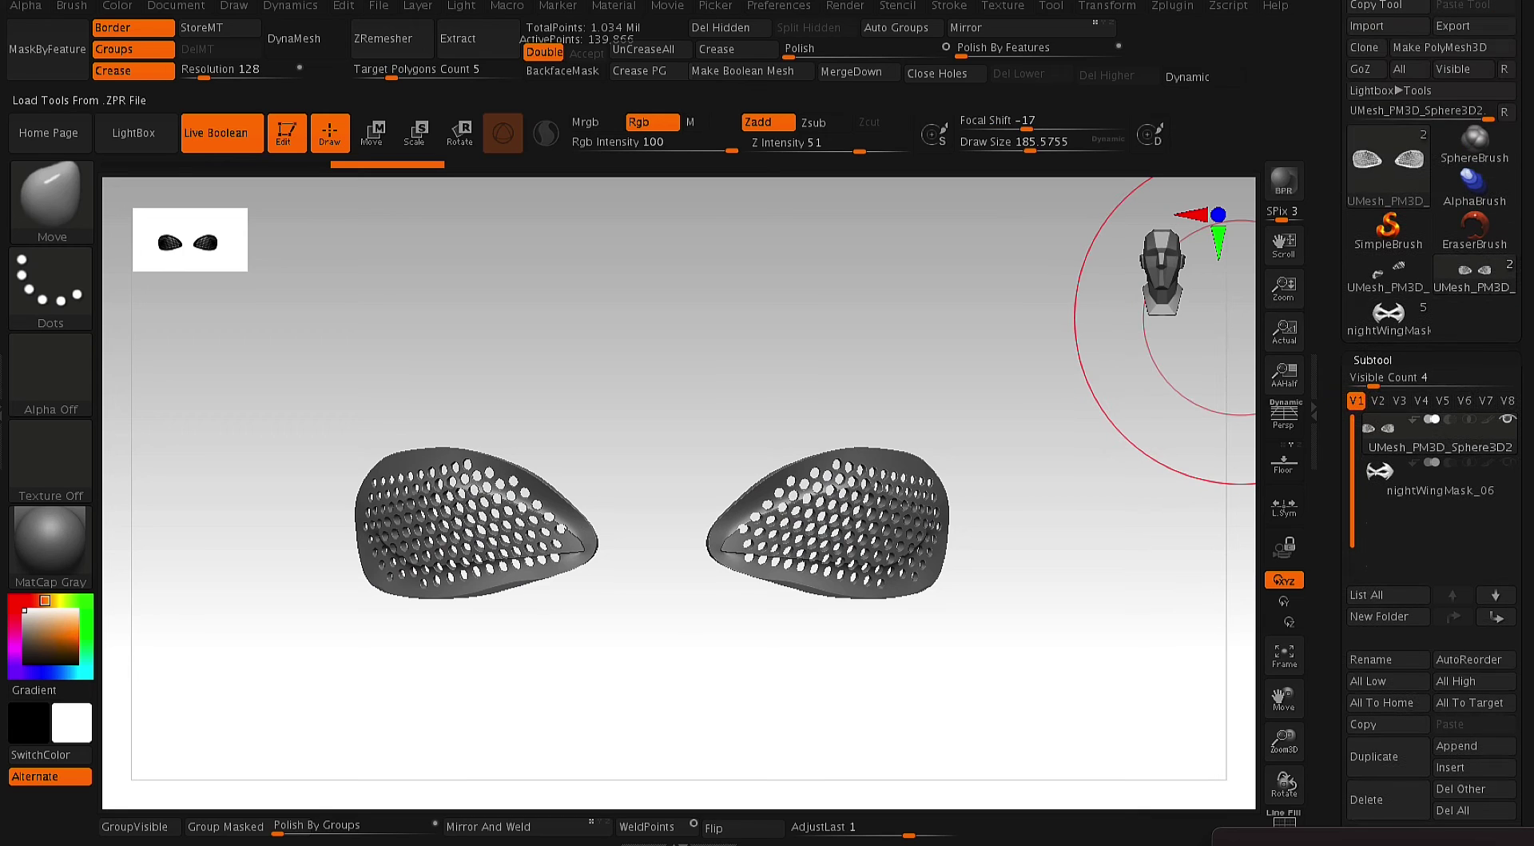
scroll(1519, 70, "up", 1)
key("shift")
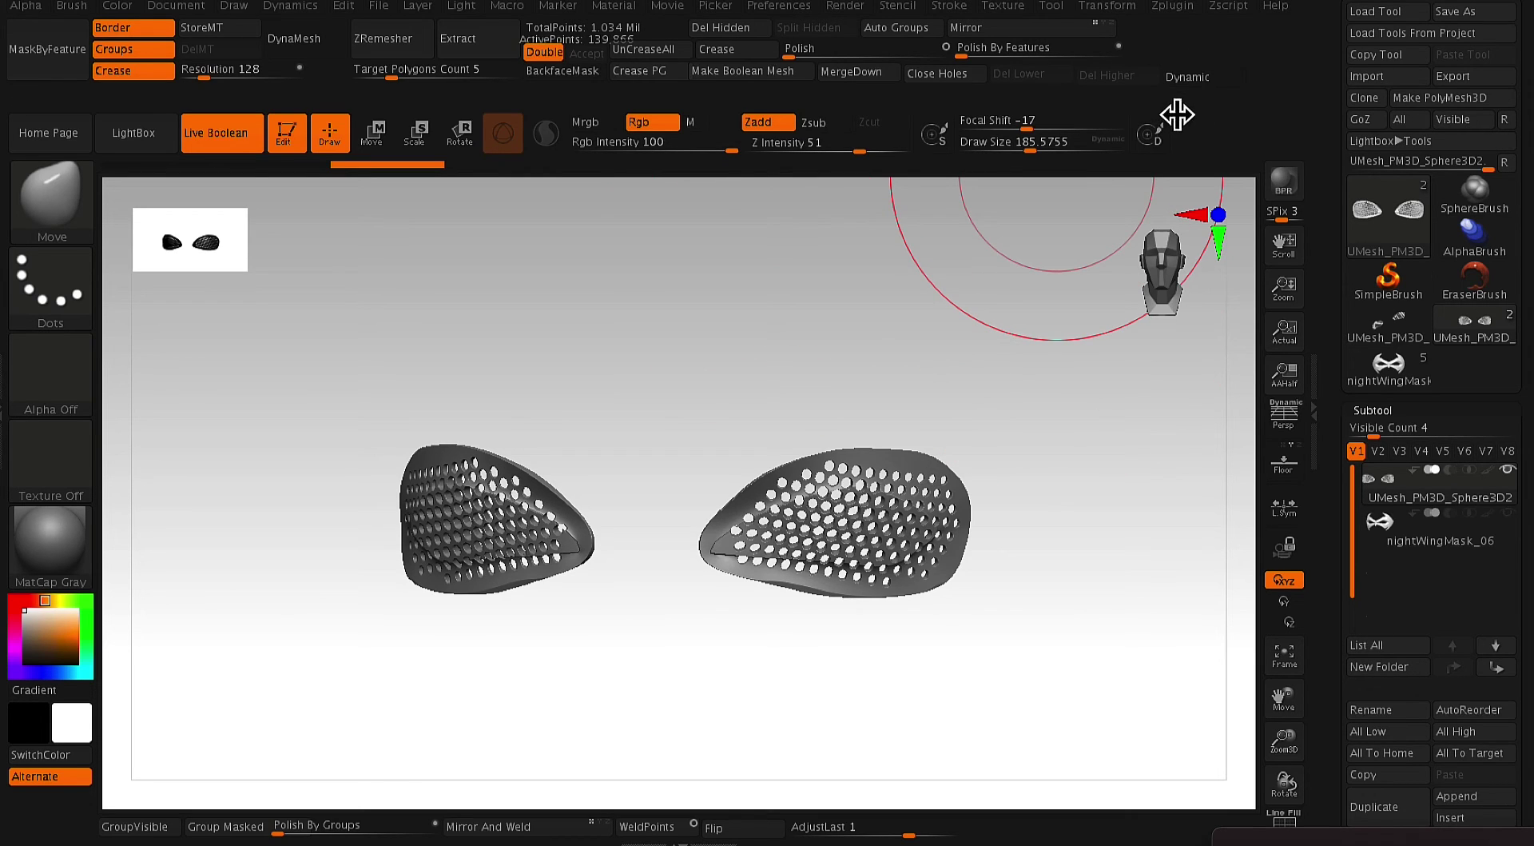
left_click(1172, 7)
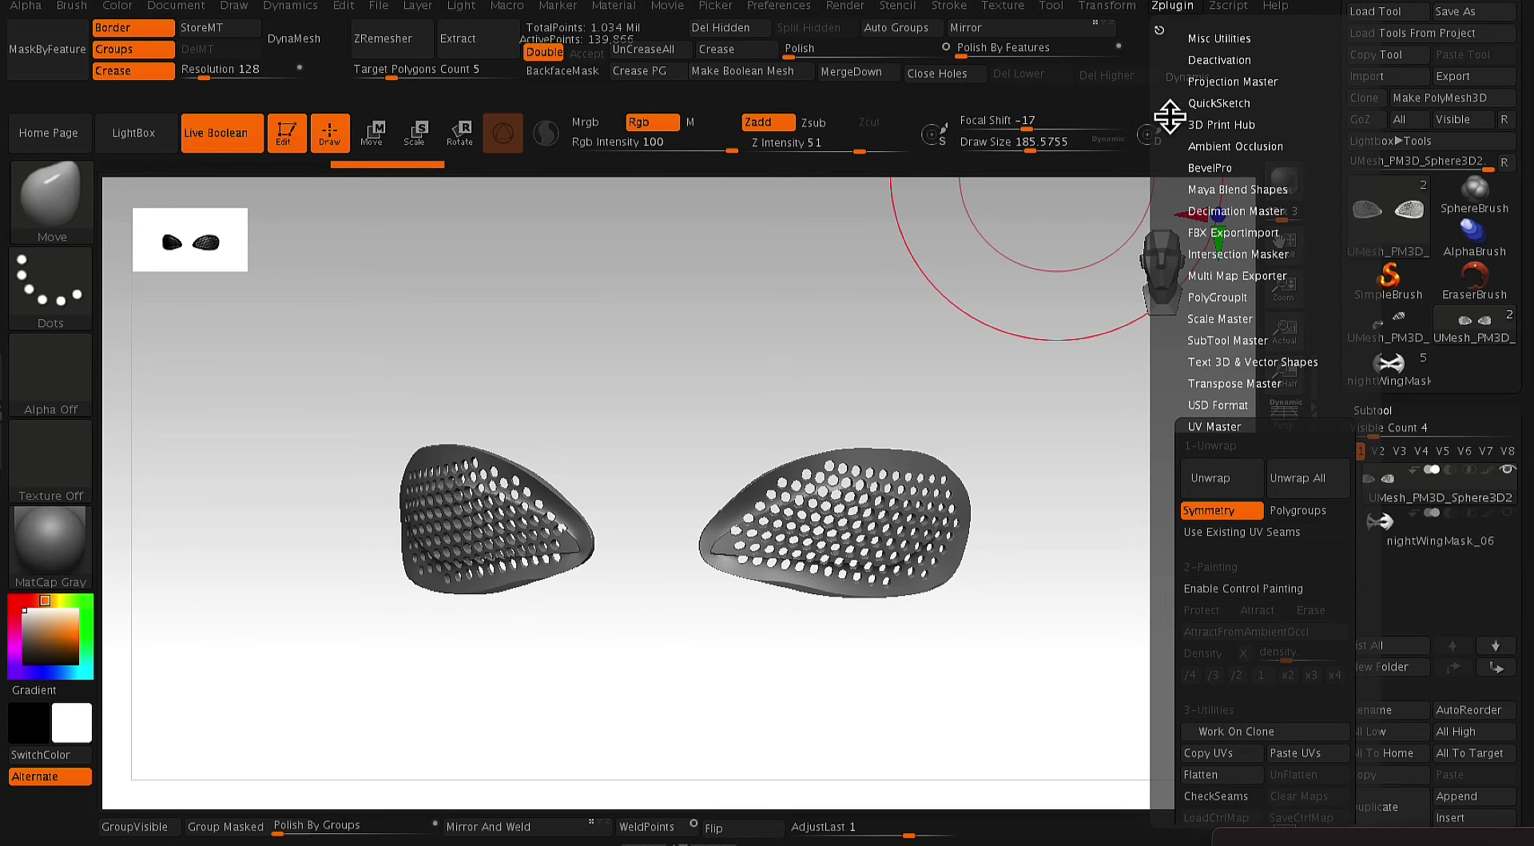
left_click(1237, 426)
left_click(1247, 124)
left_click(1256, 315)
left_click(1062, 238)
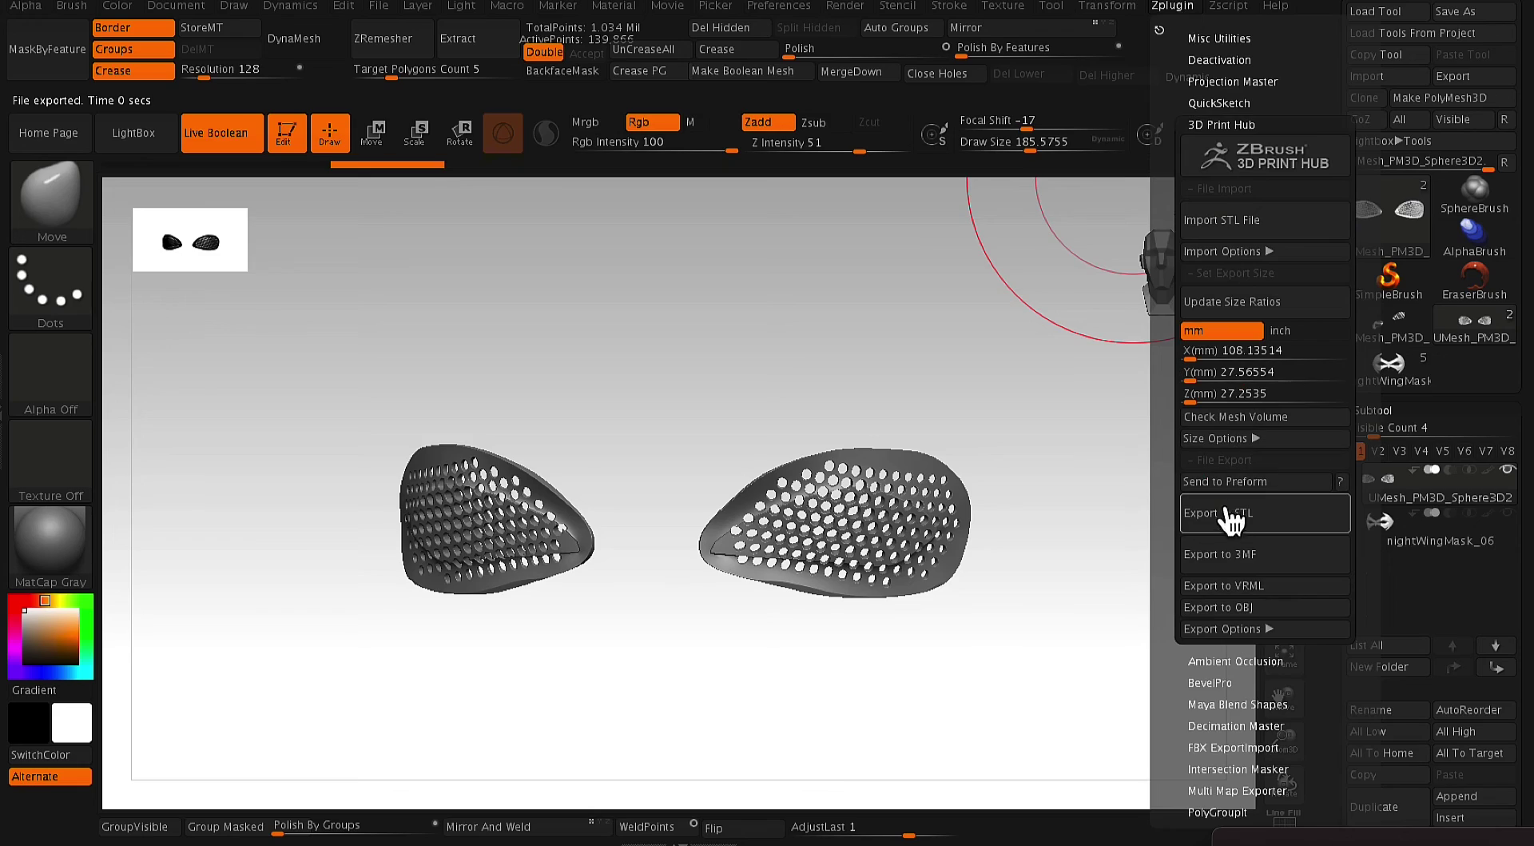
left_click(1225, 513)
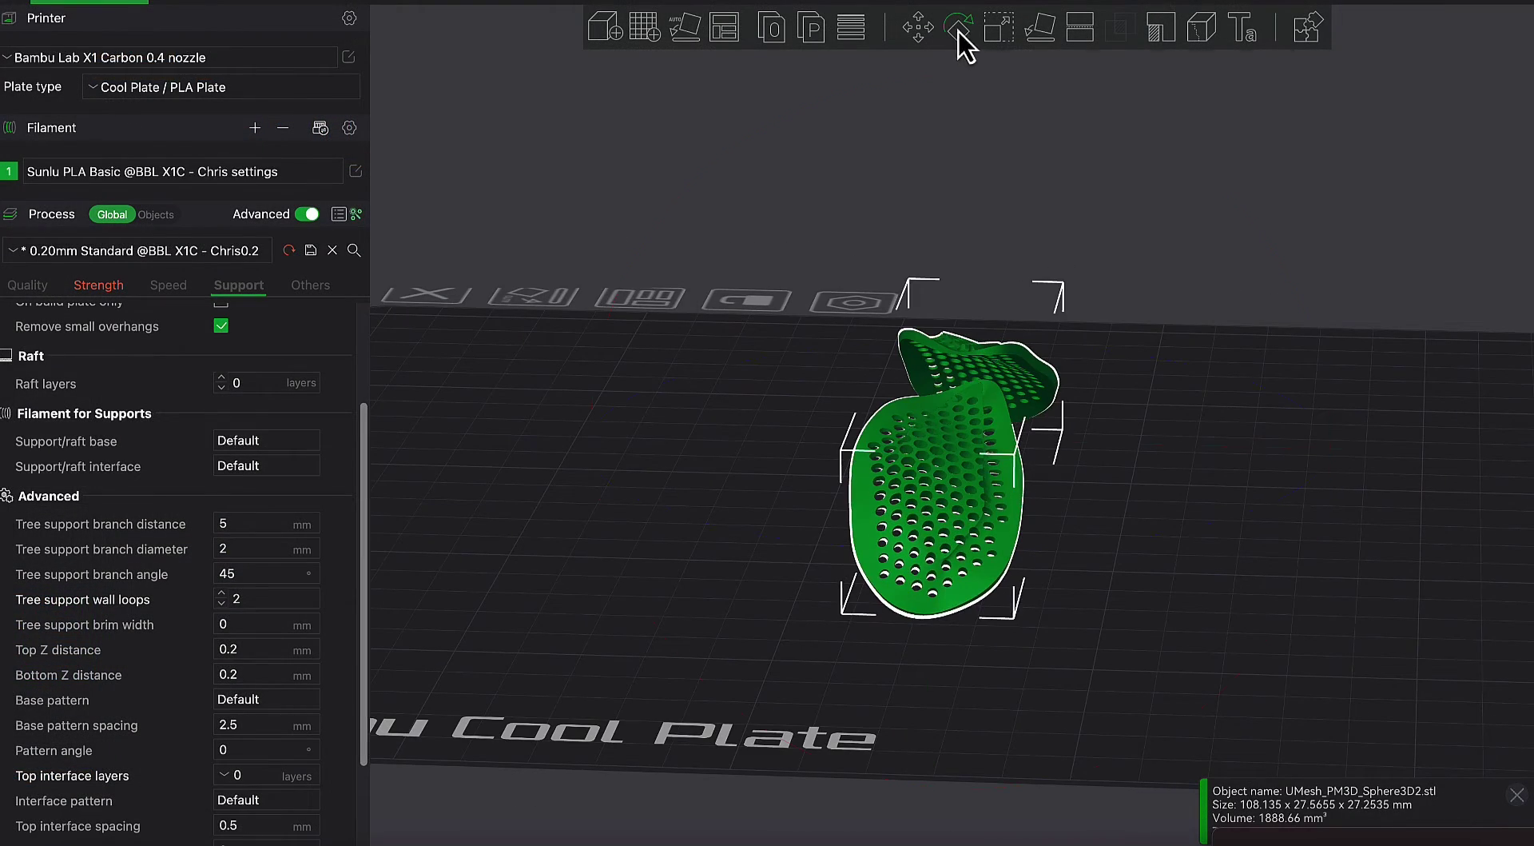
- Switch to Bambu Studio and rotate the imported lens pair on the build plate
left_click(959, 32)
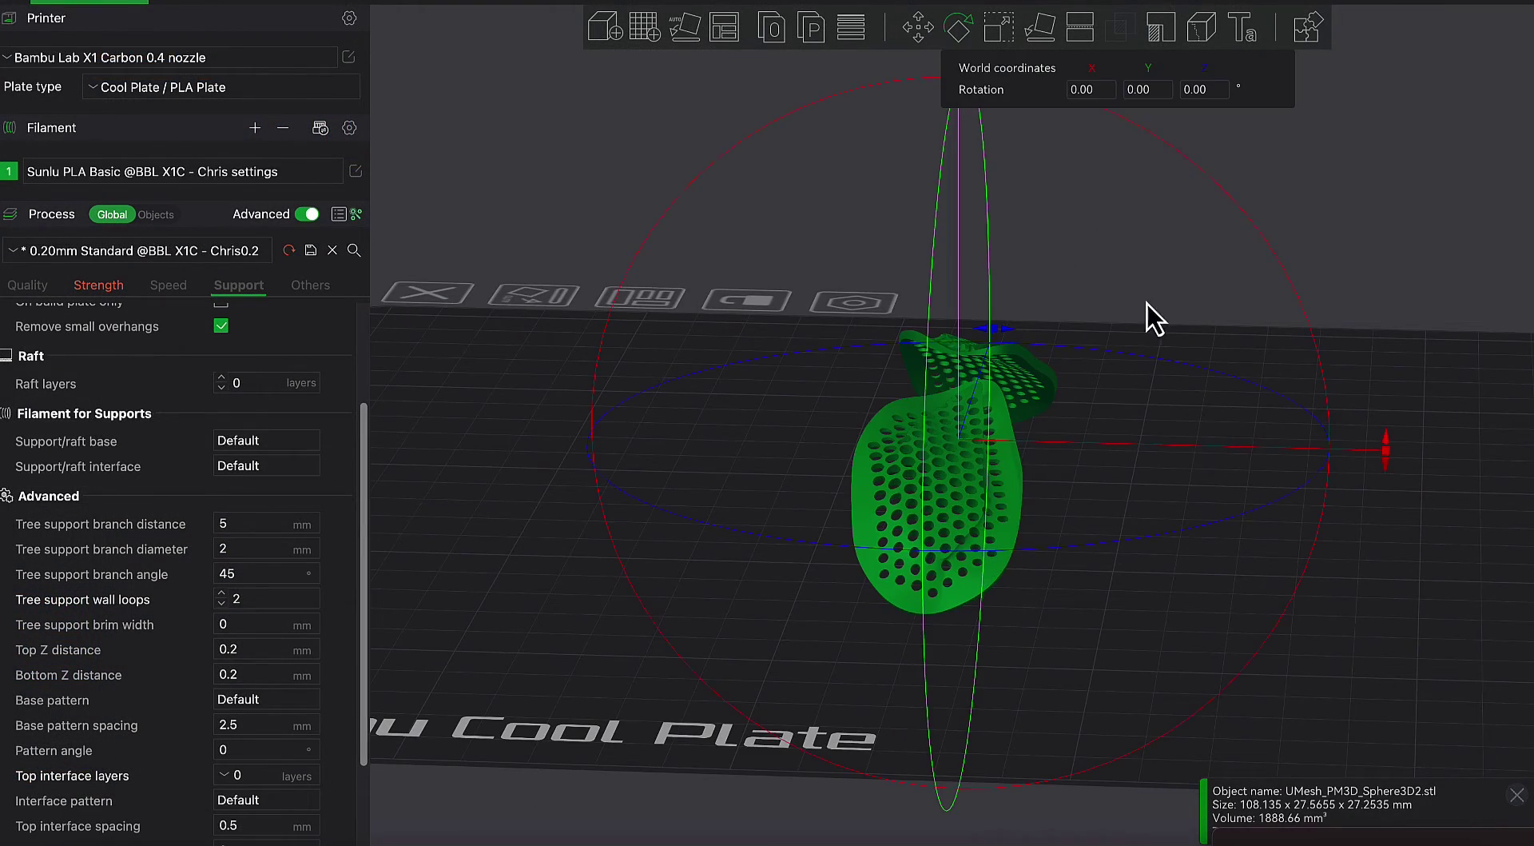
scroll(1255, 414, "down", 5)
left_click_drag(1206, 438, 1008, 689)
scroll(1009, 668, "up", 5)
mouse_move(1045, 606)
left_mouse_down()
mouse_move(1056, 645)
mouse_move(1079, 654)
mouse_move(1068, 620)
left_mouse_up()
- Set the overhang highlighting to 38 and paint supports on the lower edge and corner crease of one lens
left_click(1160, 28)
left_click_drag(1292, 205, 1311, 204)
scroll(1039, 543, "up", 5)
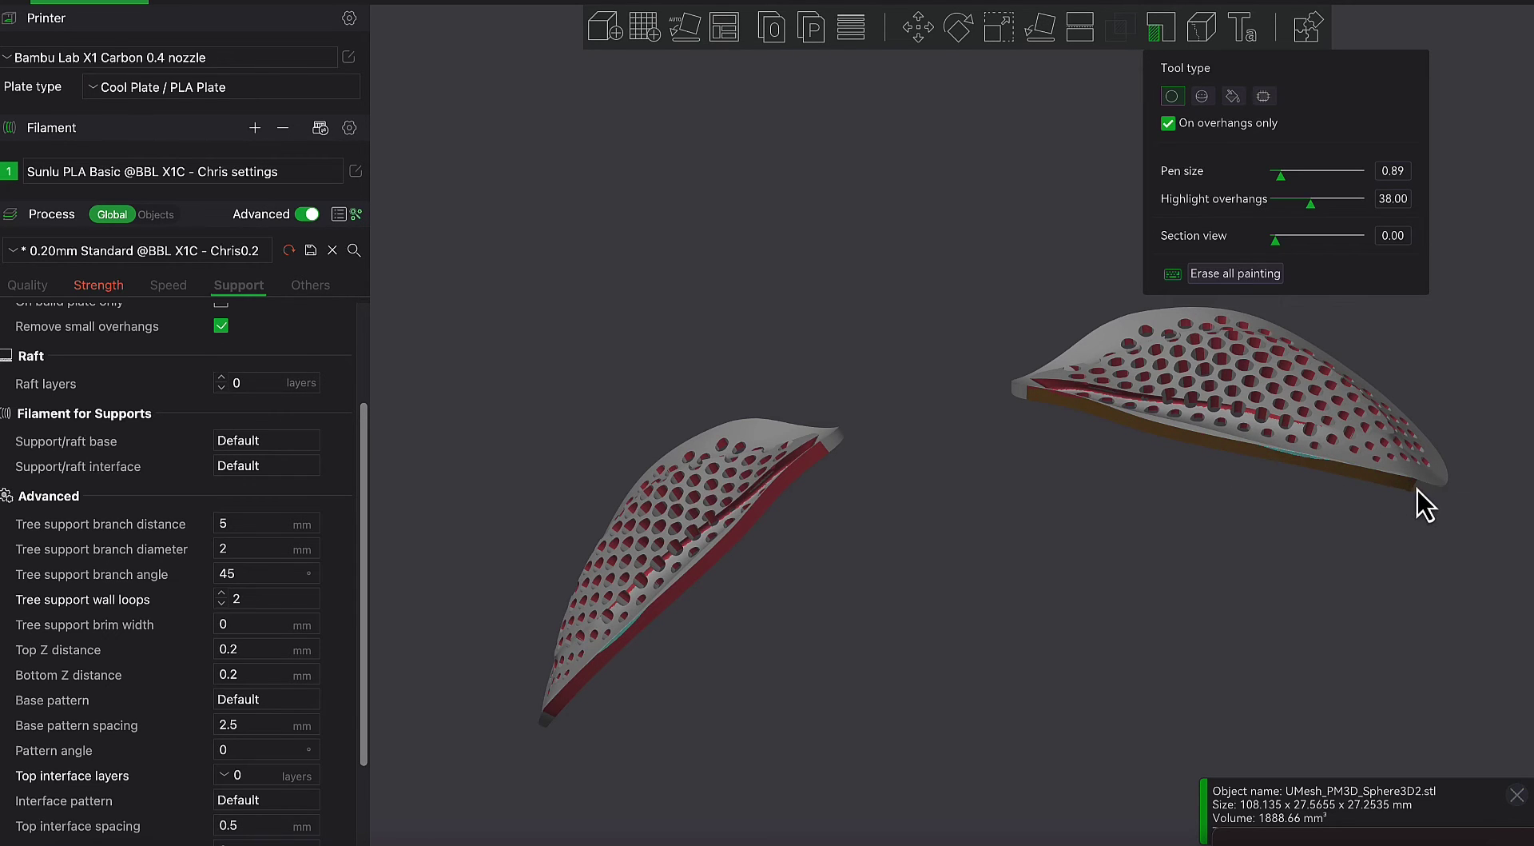
scroll(1059, 519, "up", 5)
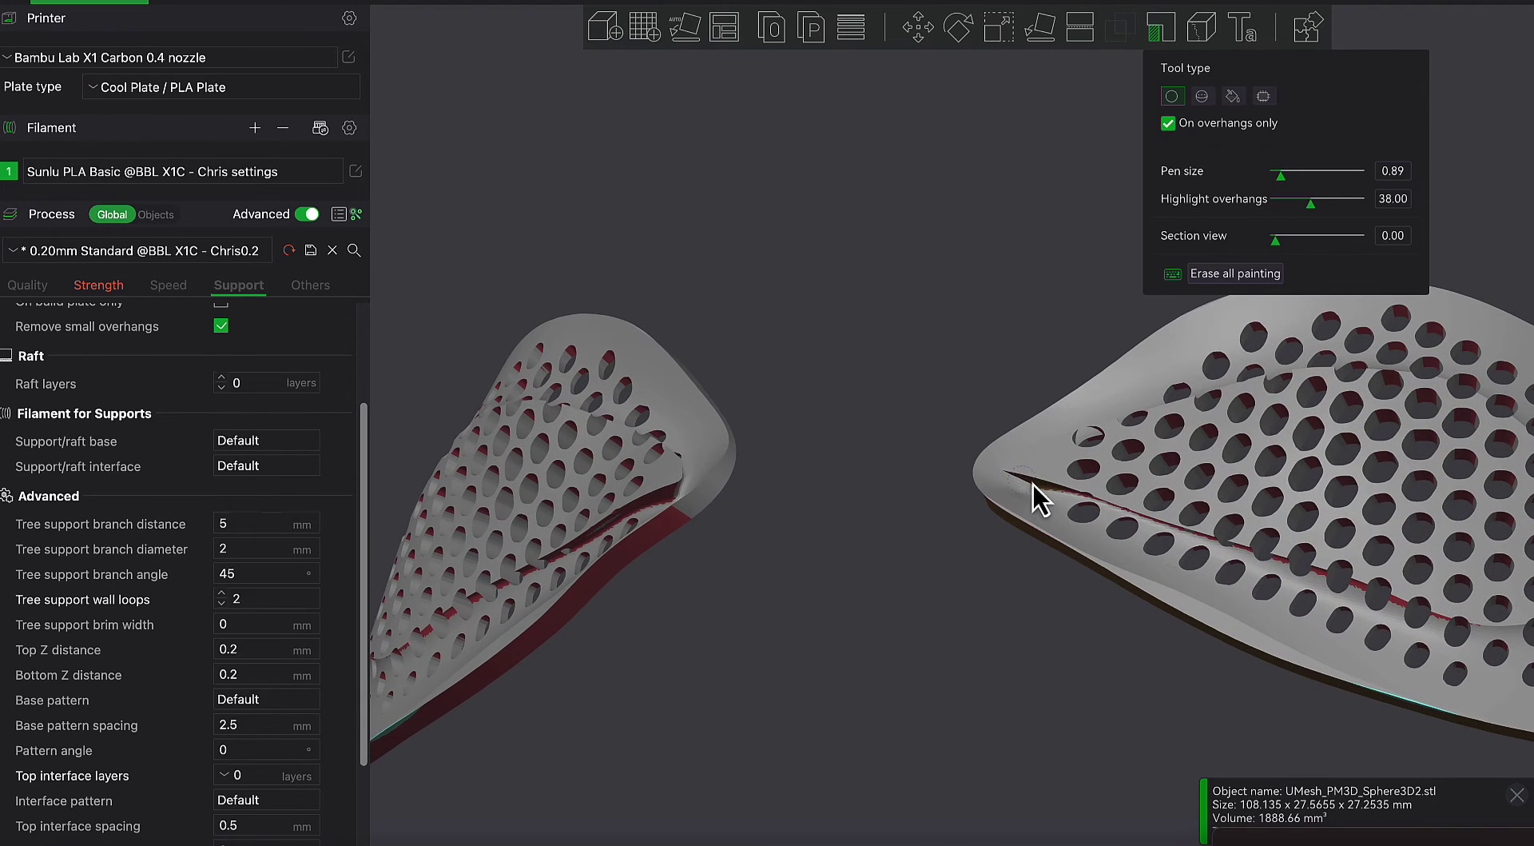
left_click_drag(1022, 543, 1004, 572)
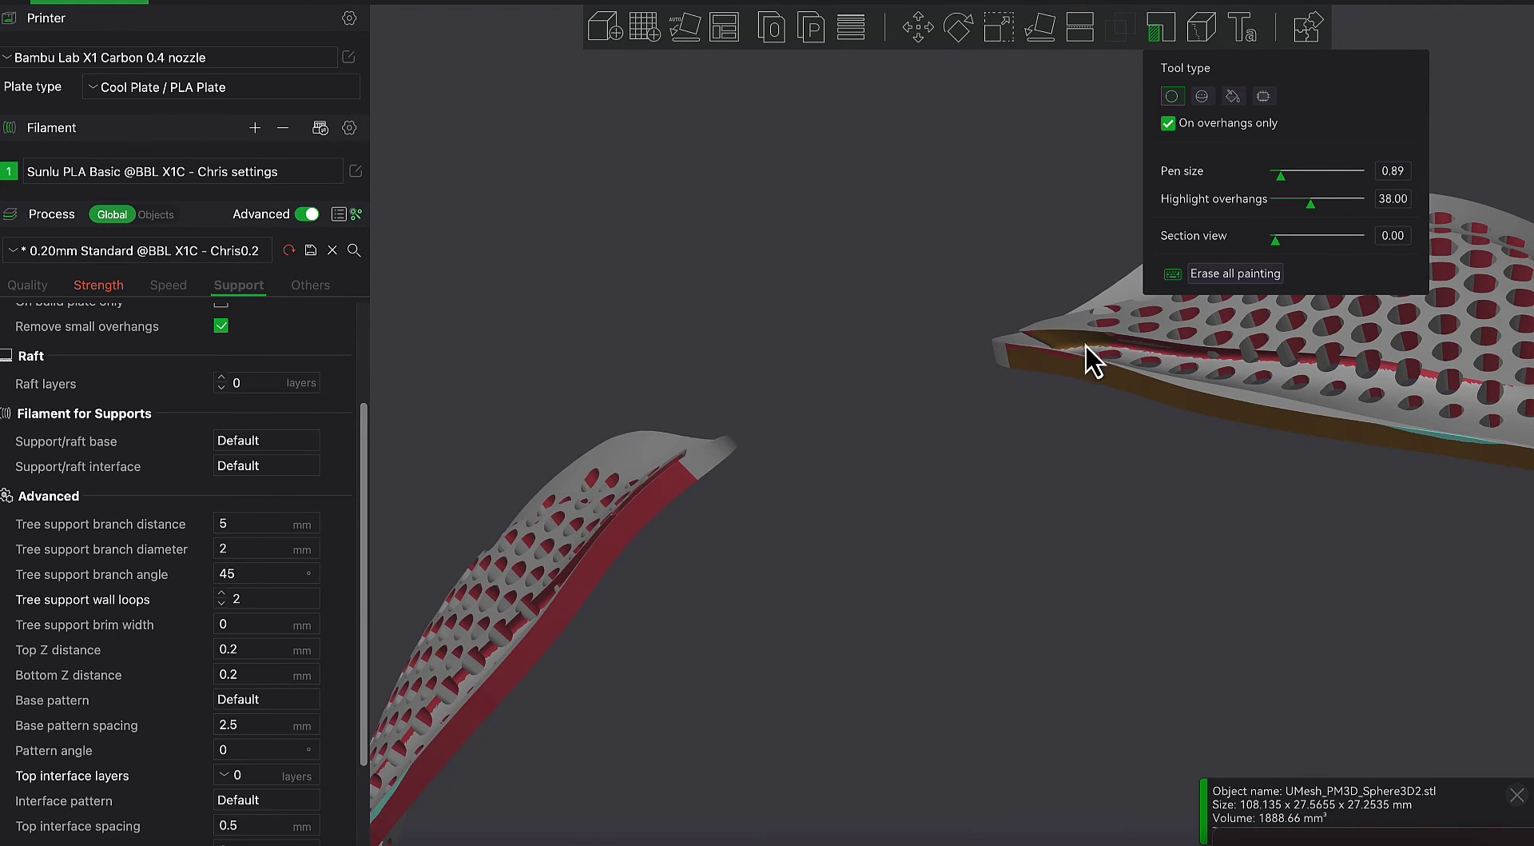
left_click_drag(1080, 368, 1009, 420)
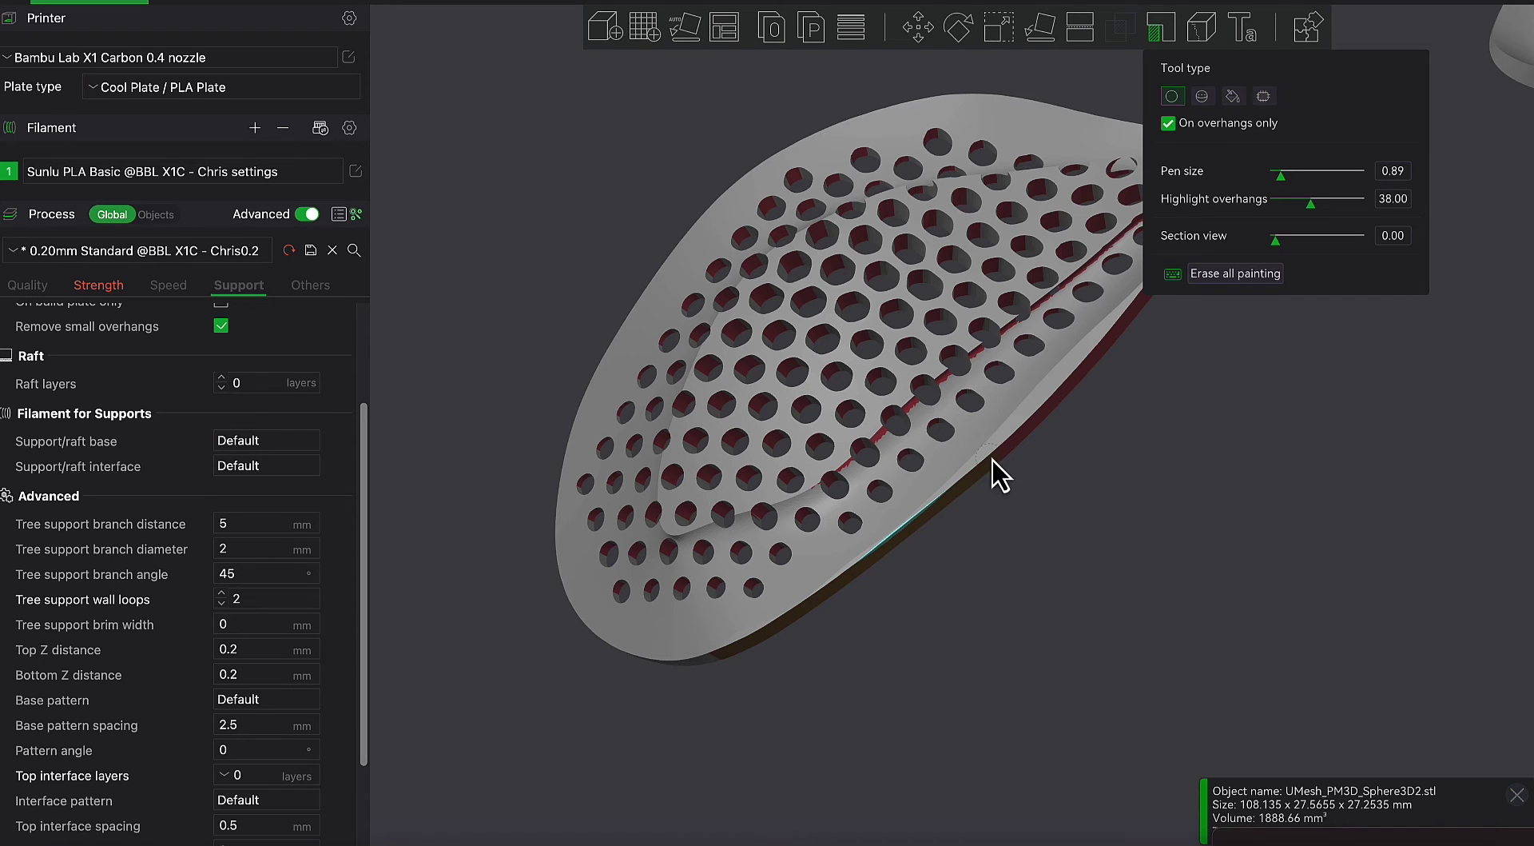
- Paint supports along the lower edge of the other lens up to its narrow corner
left_click_drag(1061, 404, 959, 521)
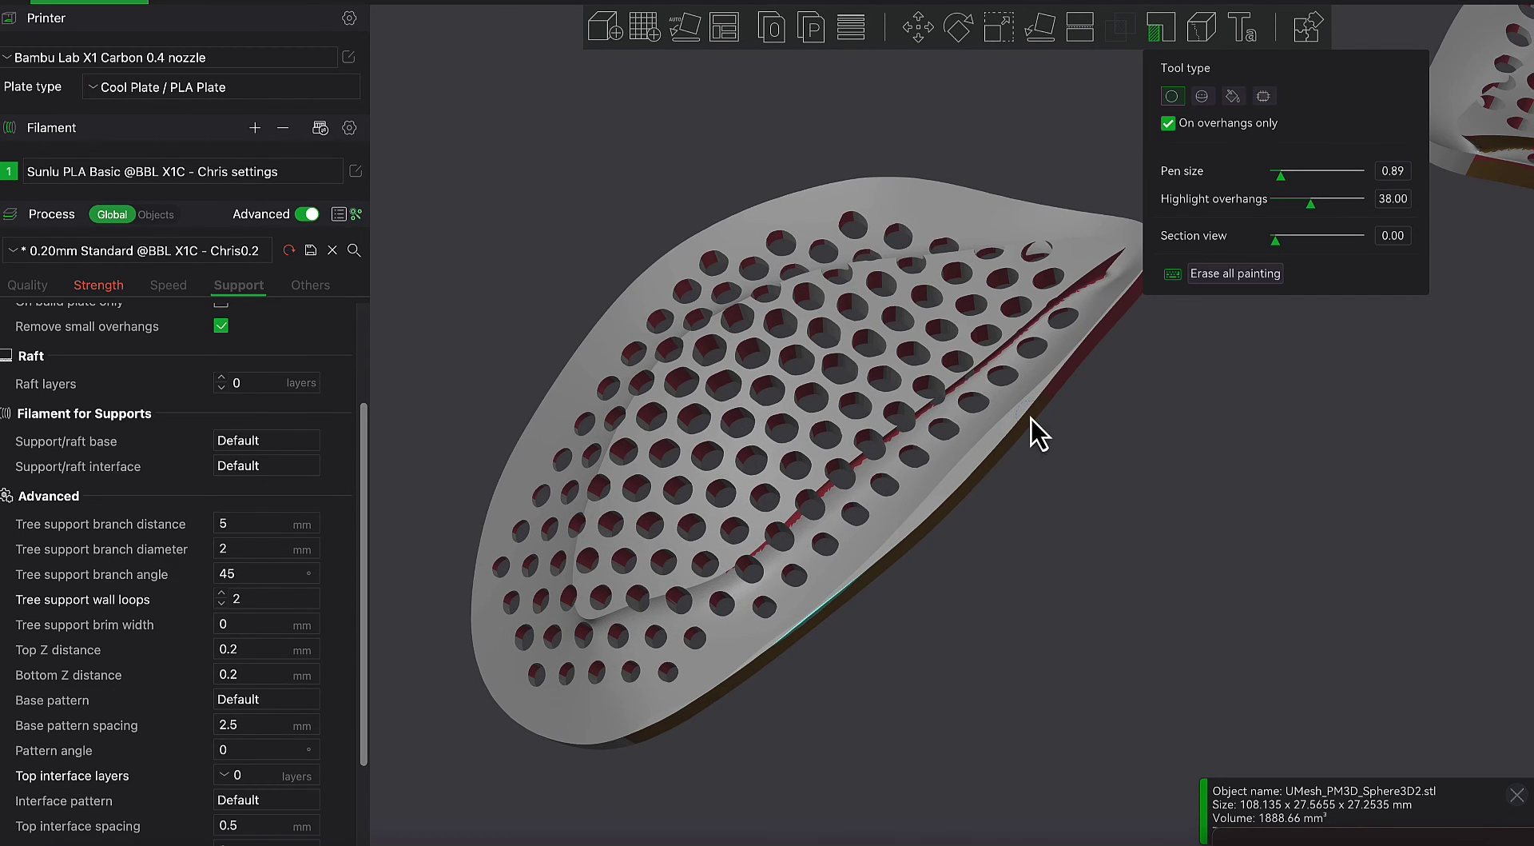
left_click_drag(1078, 365, 987, 468)
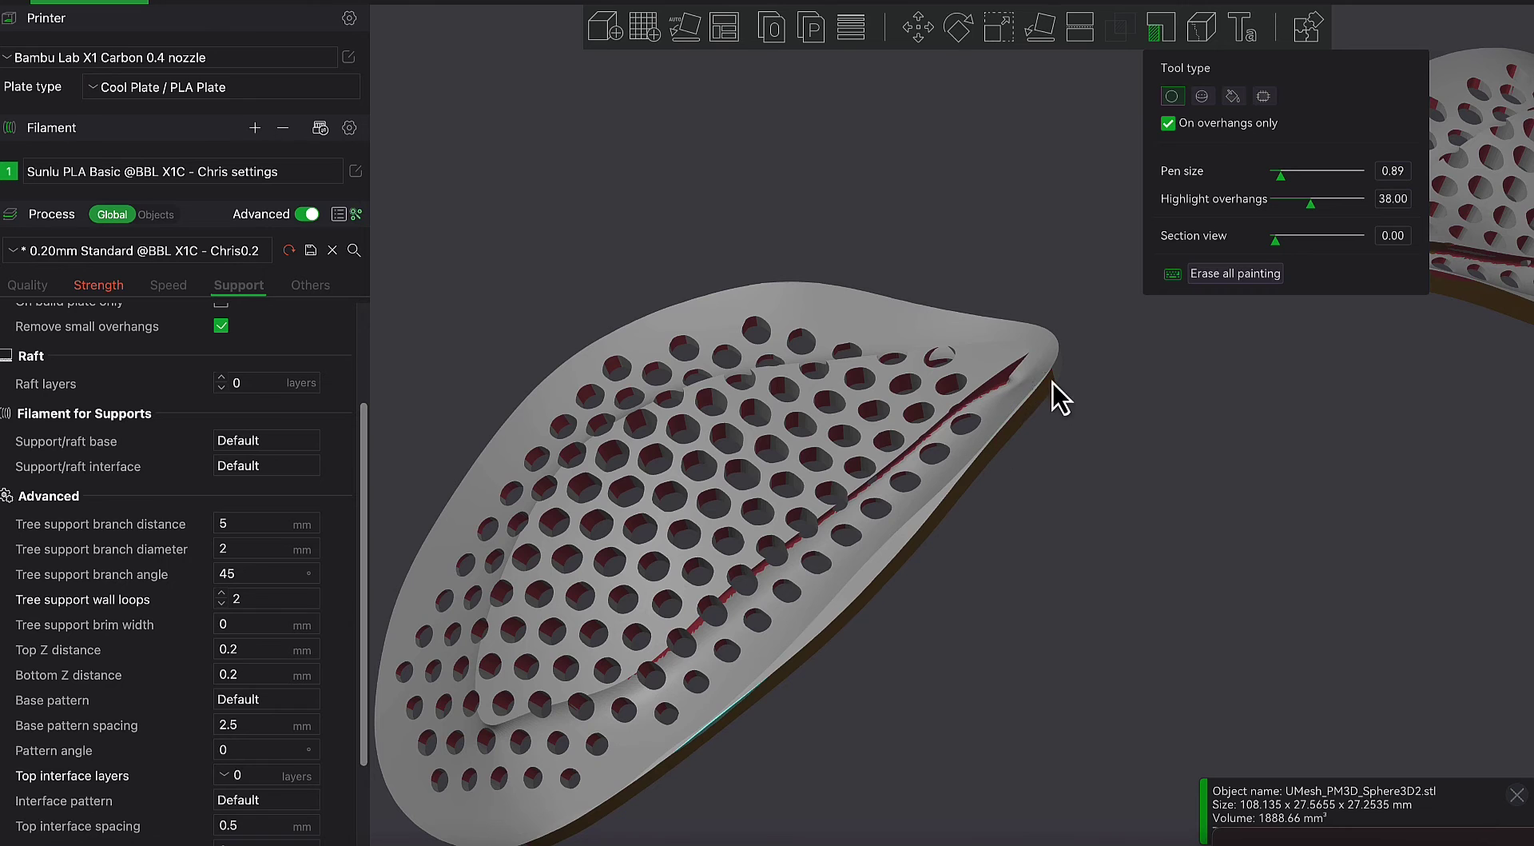
left_click_drag(1055, 379, 1080, 218)
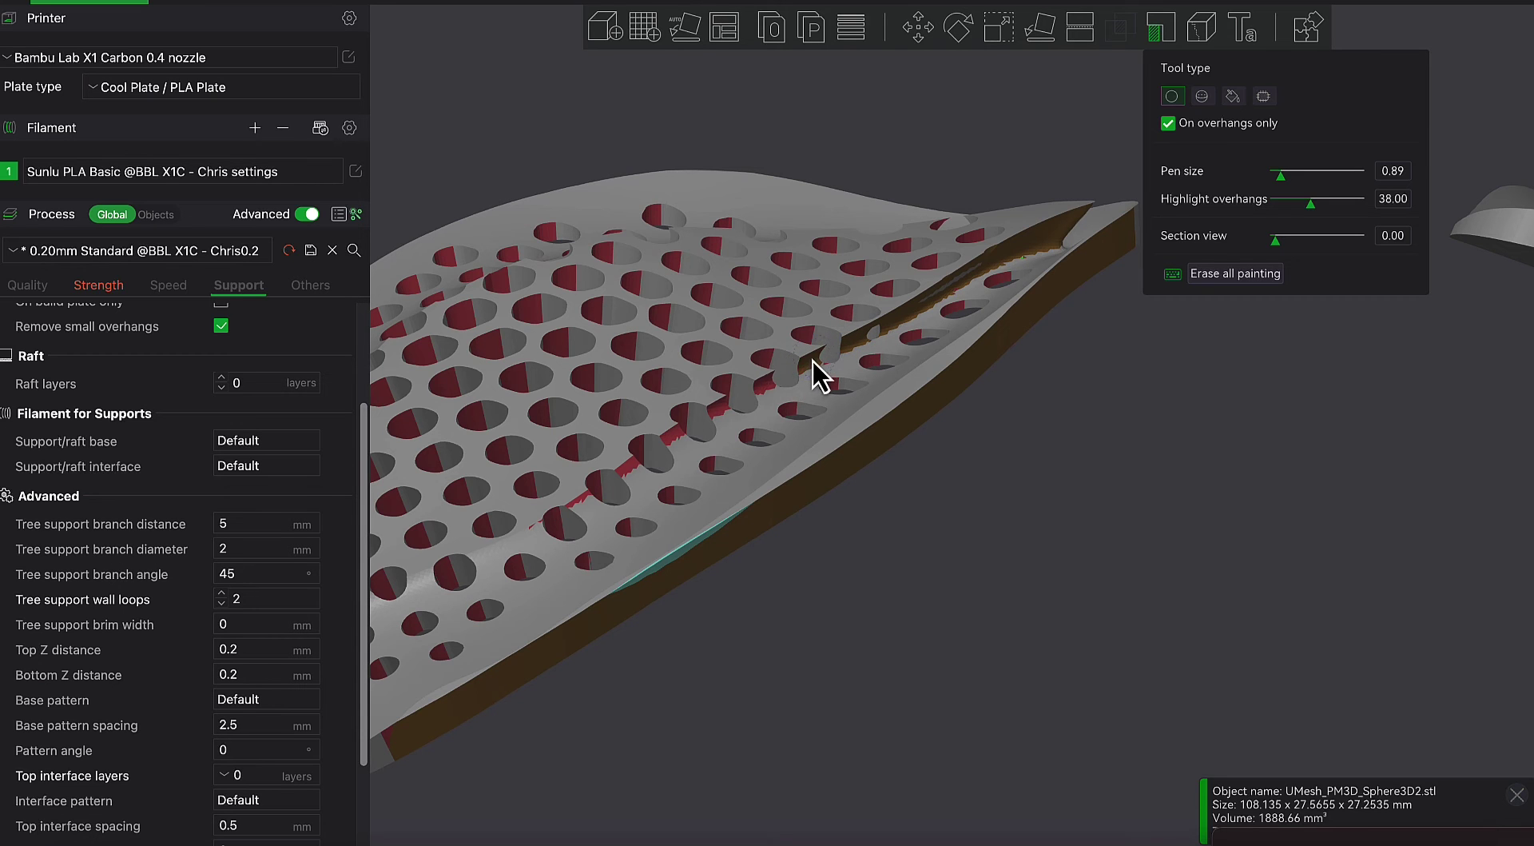
- Extend the painted supports along the inner creases of both lenses and leave support painting
left_click_drag(812, 370, 716, 441)
mouse_move(939, 519)
left_mouse_down()
mouse_move(815, 629)
mouse_move(832, 575)
mouse_move(856, 627)
mouse_move(789, 451)
mouse_move(911, 477)
mouse_move(1000, 525)
left_mouse_up()
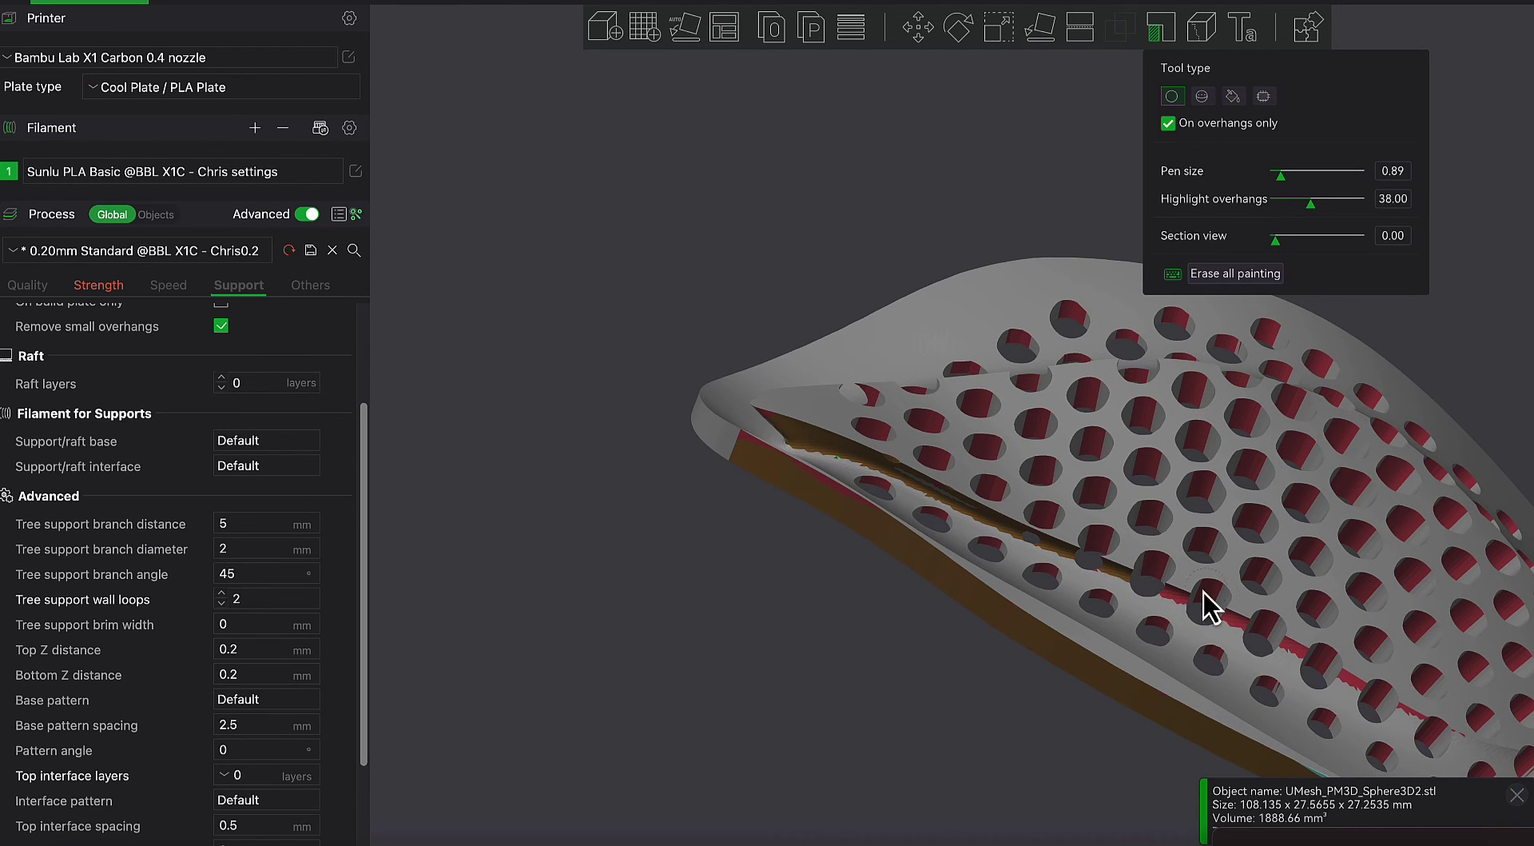
left_click_drag(1238, 625, 1291, 640)
right_click_drag(982, 688, 810, 609)
scroll(925, 685, "down", 10)
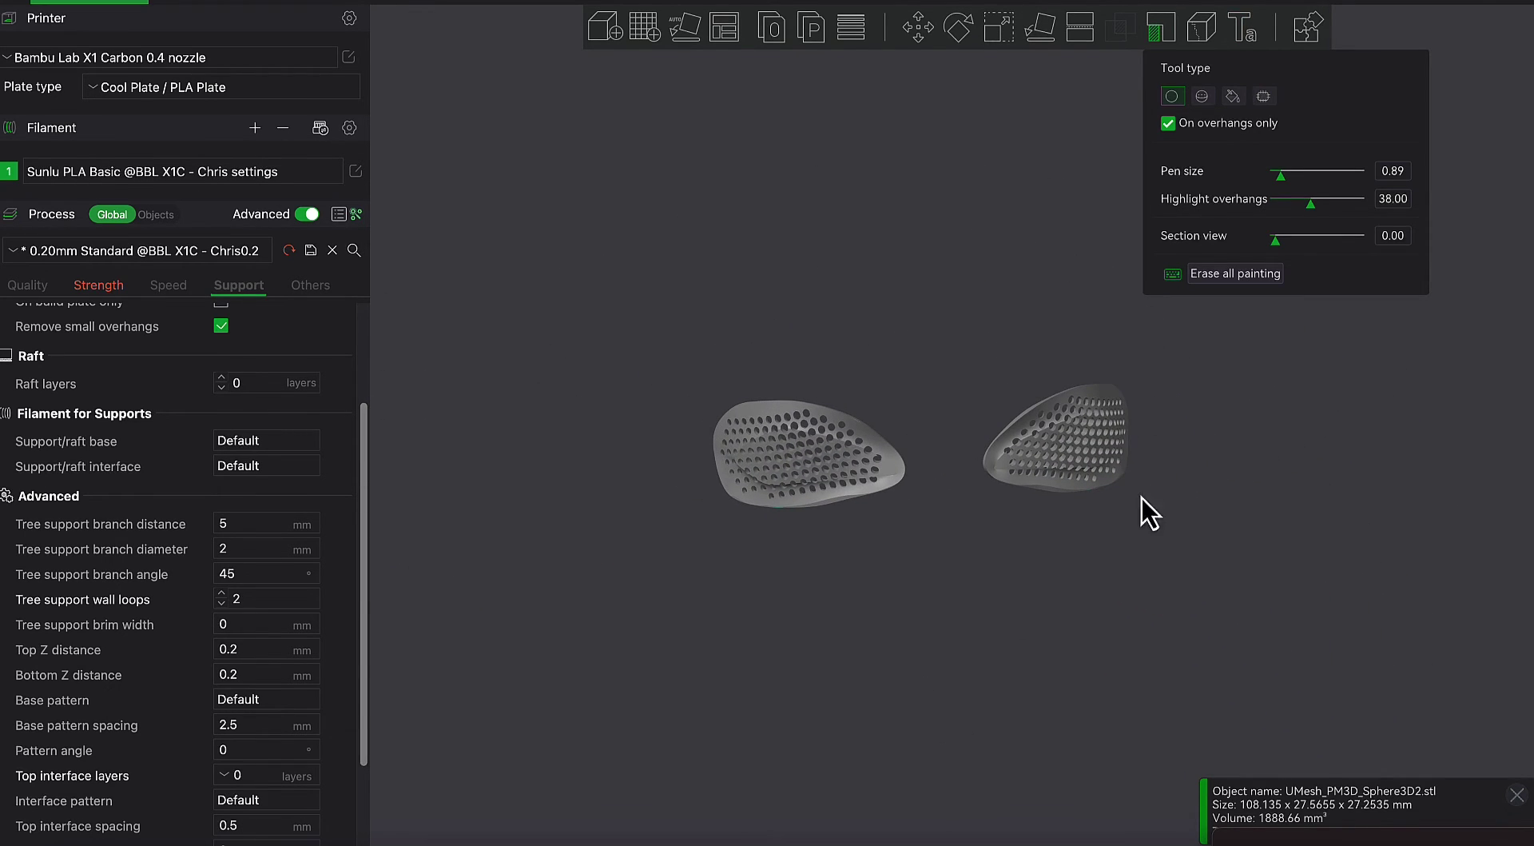
key("Escape")
mouse_move(1116, 647)
left_mouse_down()
mouse_move(1082, 650)
mouse_move(1054, 617)
left_mouse_up()
- Switch to Photoshop and sketch the helmet's jagged cheek guards and neck guard on Layer 2 over the faded Magneto reference
left_click_drag(558, 248, 692, 282)
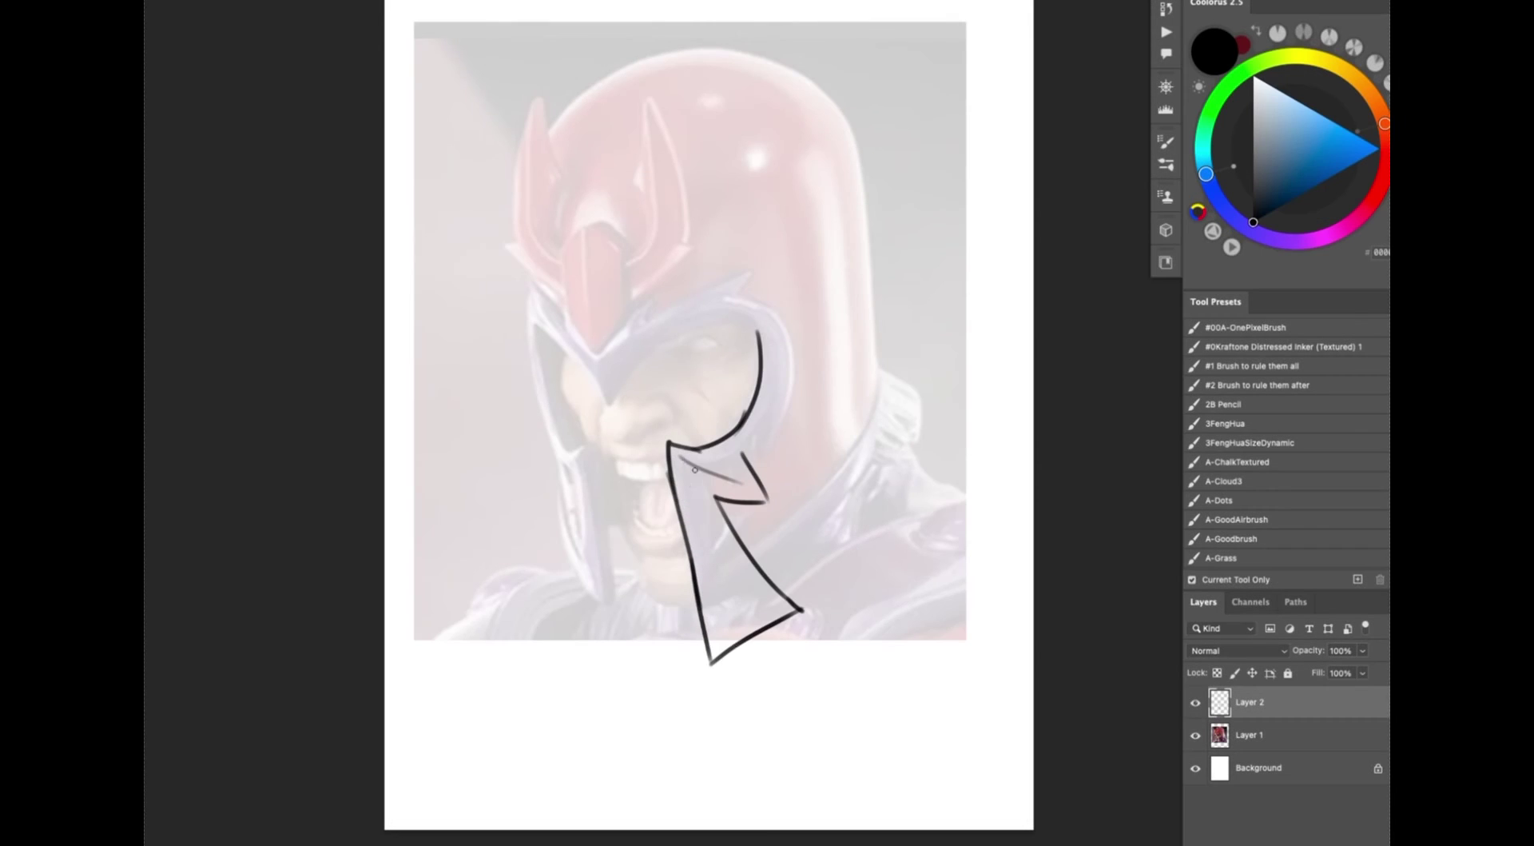
left_click_drag(761, 609, 763, 614)
left_click_drag(801, 609, 723, 648)
left_click_drag(776, 309, 748, 458)
left_click_drag(883, 390, 783, 593)
left_click_drag(589, 443, 610, 660)
left_click_drag(563, 472, 562, 573)
left_click_drag(559, 564, 604, 665)
left_click_drag(568, 449, 587, 438)
- Sketch the brow edge around the face opening and the side edges of the helmet's forehead piece
left_click_drag(782, 271, 726, 346)
left_click_drag(601, 360, 726, 311)
left_click_drag(520, 285, 551, 363)
left_click_drag(519, 284, 592, 320)
key("Tab")
mouse_move(727, 308)
left_mouse_down()
mouse_move(787, 261)
mouse_move(749, 229)
left_mouse_up()
key("Tab")
- Draw the face-like ornament and its pointed details on the helmet's forehead
left_click_drag(749, 232, 665, 318)
left_click_drag(662, 259, 703, 258)
mouse_move(518, 253)
left_mouse_down()
mouse_move(511, 293)
mouse_move(566, 305)
left_mouse_up()
key("Tab")
key("Tab")
left_click_drag(652, 216, 687, 169)
left_click_drag(646, 241, 692, 209)
mouse_move(542, 216)
left_mouse_down()
mouse_move(577, 220)
mouse_move(533, 254)
left_mouse_up()
- Sketch two tall flared horns rising from both sides of the forehead ornament beyond the reference image
mouse_move(595, 202)
left_mouse_down()
mouse_move(750, 164)
mouse_move(534, 493)
left_mouse_up()
left_click_drag(565, 508, 727, 256)
left_click_drag(710, 274, 787, 272)
left_click_drag(516, 449, 639, 230)
left_click_drag(639, 230, 796, 280)
left_click_drag(342, 477, 246, 346)
scroll(862, 305, "down", 3, "alt")
left_click_drag(502, 258, 497, 424)
key("Tab")
key("Tab")
- Sketch the dome's front contour, the layered neck guard plates and the outer side flap, erasing stray lines
left_click_drag(544, 306, 577, 372)
left_click_drag(705, 400, 776, 466)
key("e")
key("b")
mouse_move(448, 424)
left_mouse_down()
mouse_move(415, 524)
mouse_move(478, 551)
left_mouse_up()
key("Tab")
key("Tab")
- Draw the lower edge of the neck guard and the lower side flap, cleaning up with the Eraser
left_click_drag(727, 684, 833, 582)
left_click_drag(791, 508, 831, 559)
key("e")
mouse_move(471, 577)
left_mouse_down()
mouse_move(447, 643)
mouse_move(488, 702)
left_mouse_up()
key("b")
- Draw the curved band along the back of the helmet dome and the detail at its crown
left_click_drag(686, 357, 726, 402)
key("Tab")
key("Tab")
key("Tab")
key("Tab")
mouse_move(577, 345)
left_mouse_down()
mouse_move(621, 376)
mouse_move(632, 332)
left_mouse_up()
key("Tab")
key("Tab")
key("Tab")
key("Tab")
key("Tab")
- Add lines behind the cheek guard, outline the nose, mouth and chin, and refine the dome's crown and side rim
left_click_drag(694, 643, 654, 708)
left_click_drag(550, 617, 582, 594)
left_click_drag(559, 661, 591, 742)
mouse_move(527, 336)
left_mouse_down()
mouse_move(543, 306)
mouse_move(590, 367)
left_mouse_up()
left_click_drag(707, 406, 651, 481)
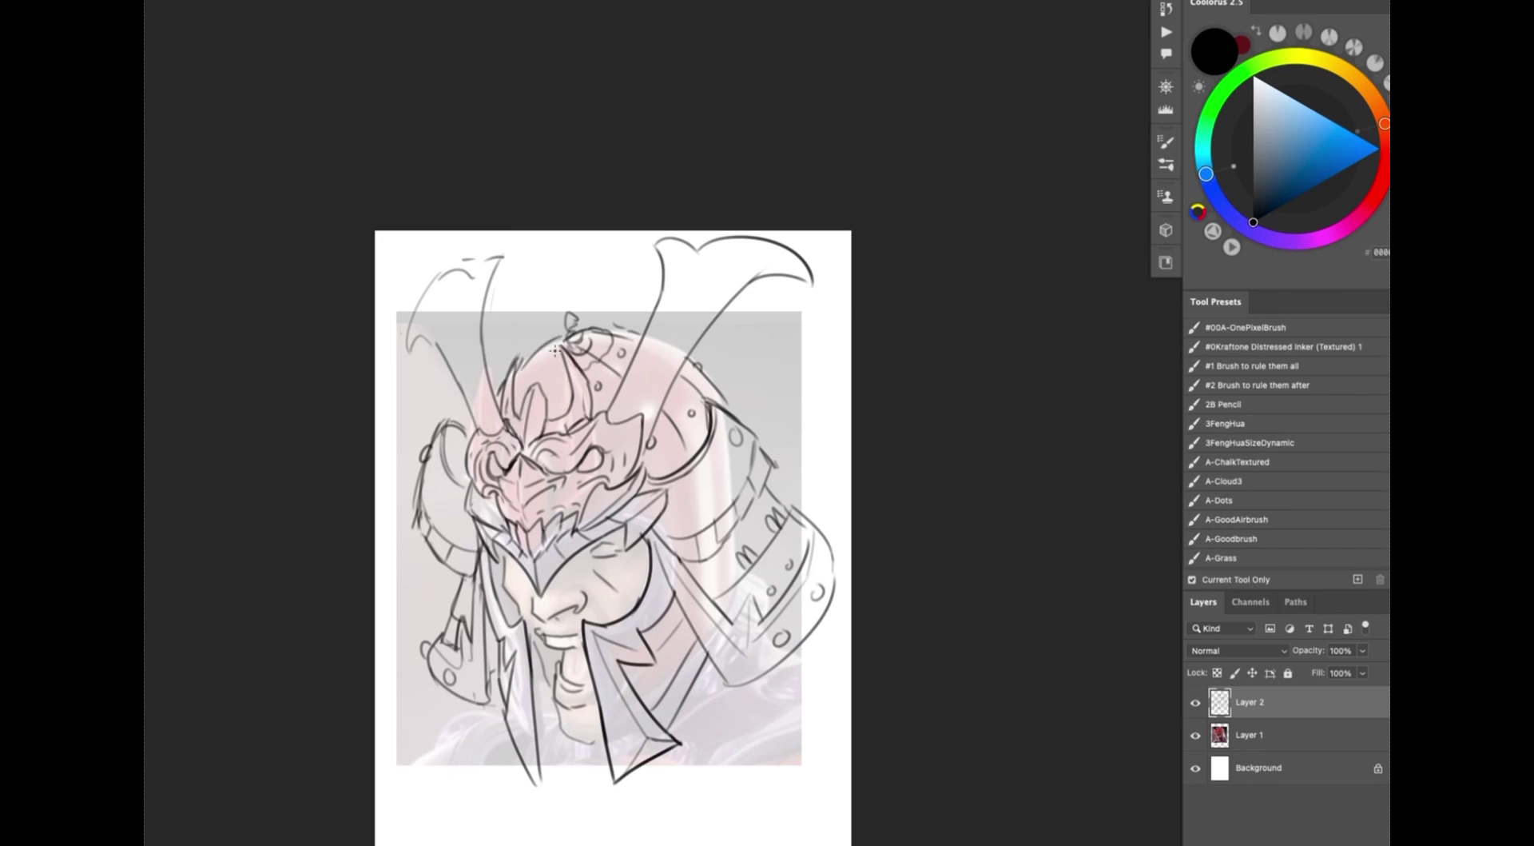